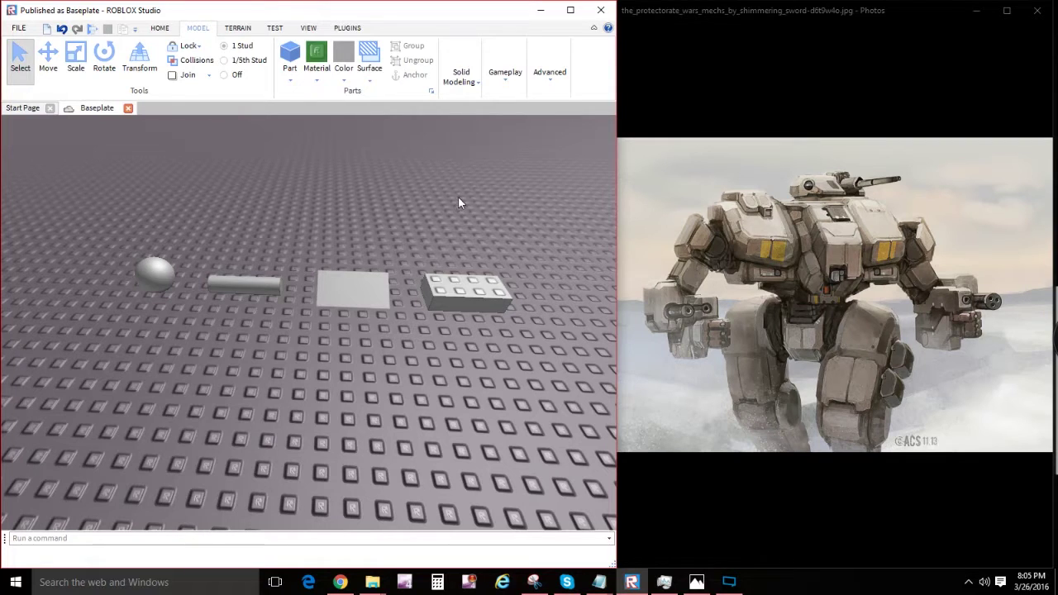
Step: Examine the mech reference image and the basic part shapes available for building, including the four sample parts on the baseplate
click(872, 323)
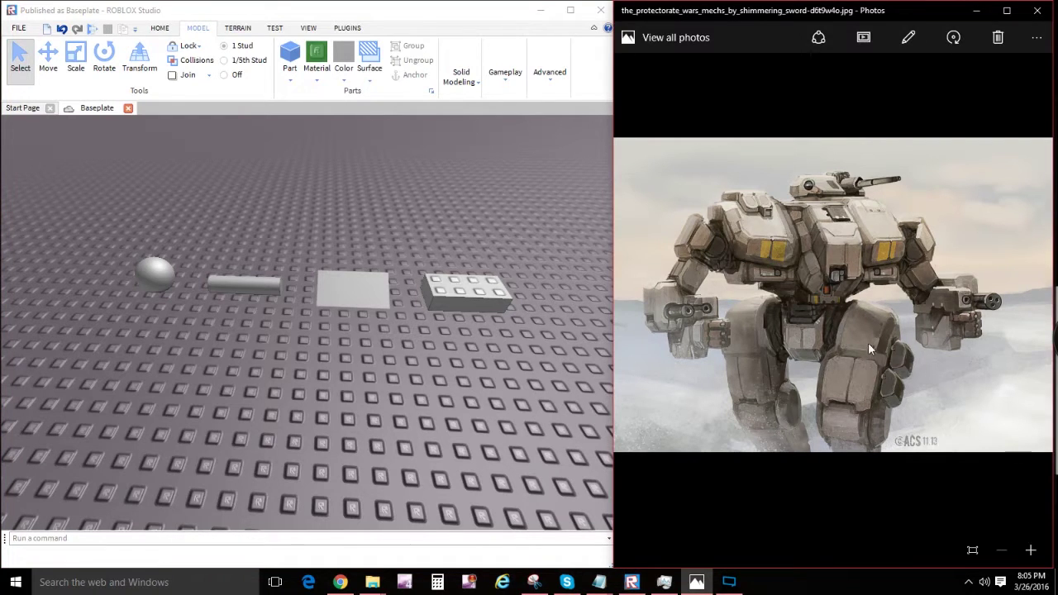
click(420, 386)
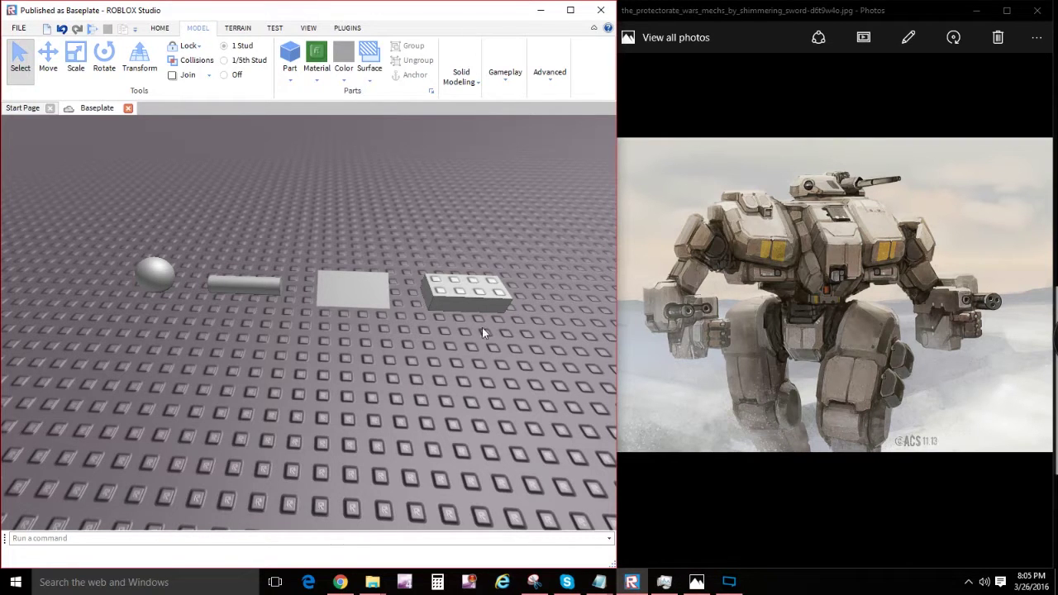
scroll(482, 328, up, 3)
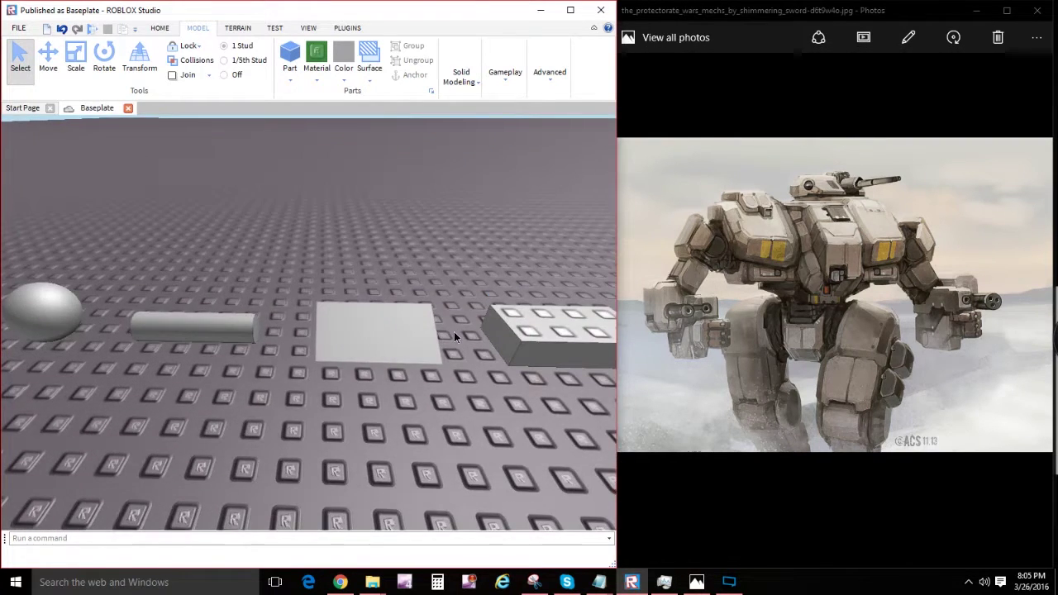
scroll(454, 331, down, 4)
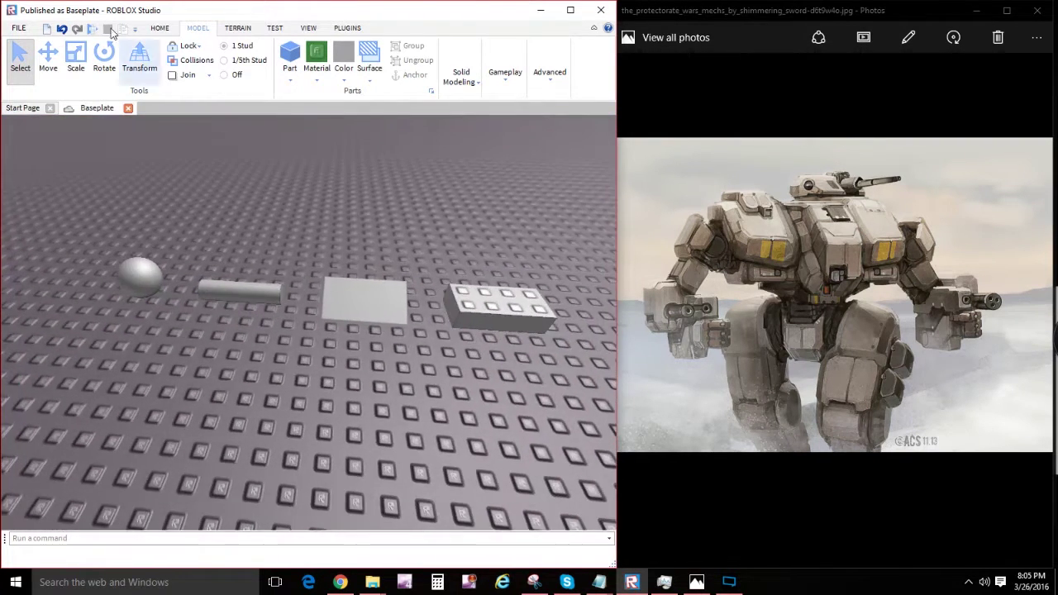
click(161, 29)
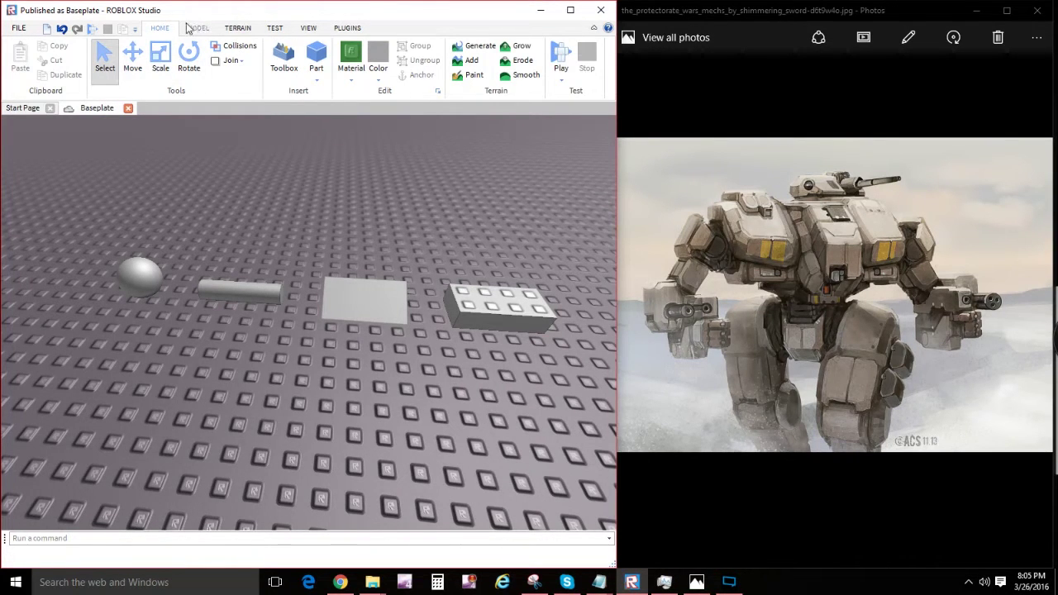
click(197, 28)
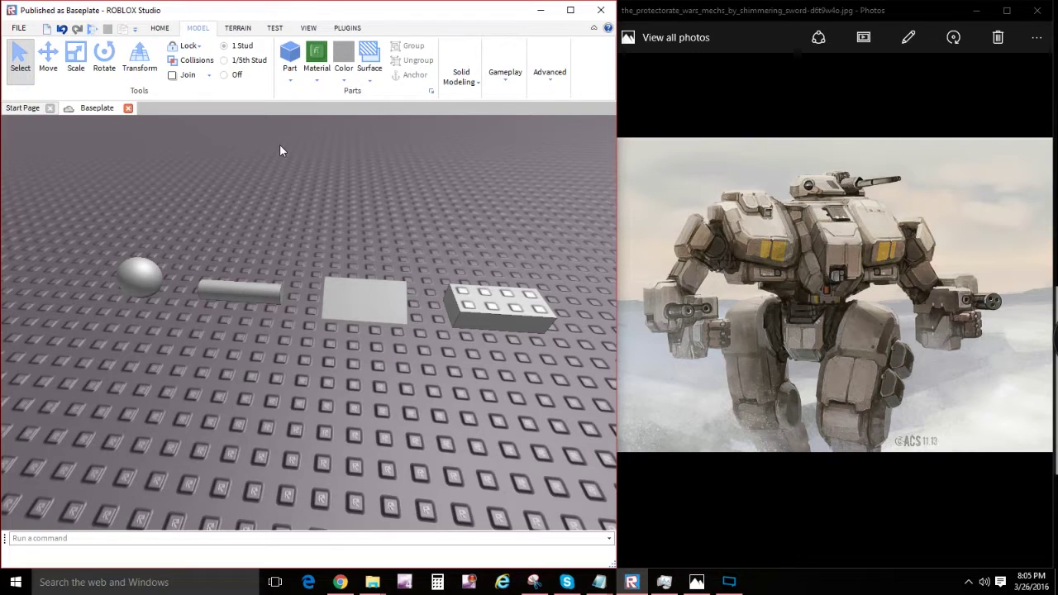
click(507, 305)
click(289, 70)
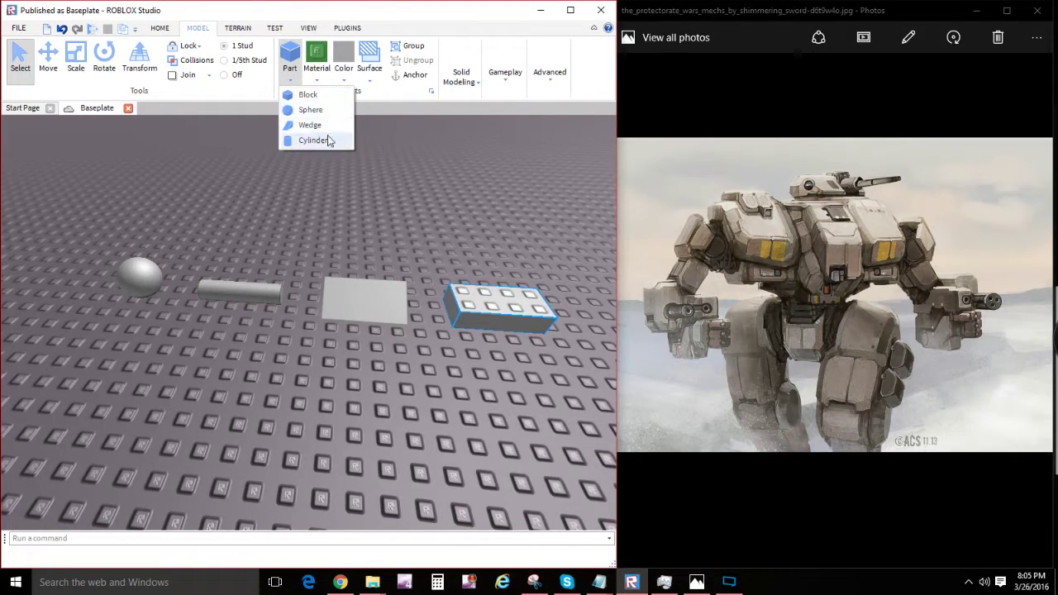
click(202, 229)
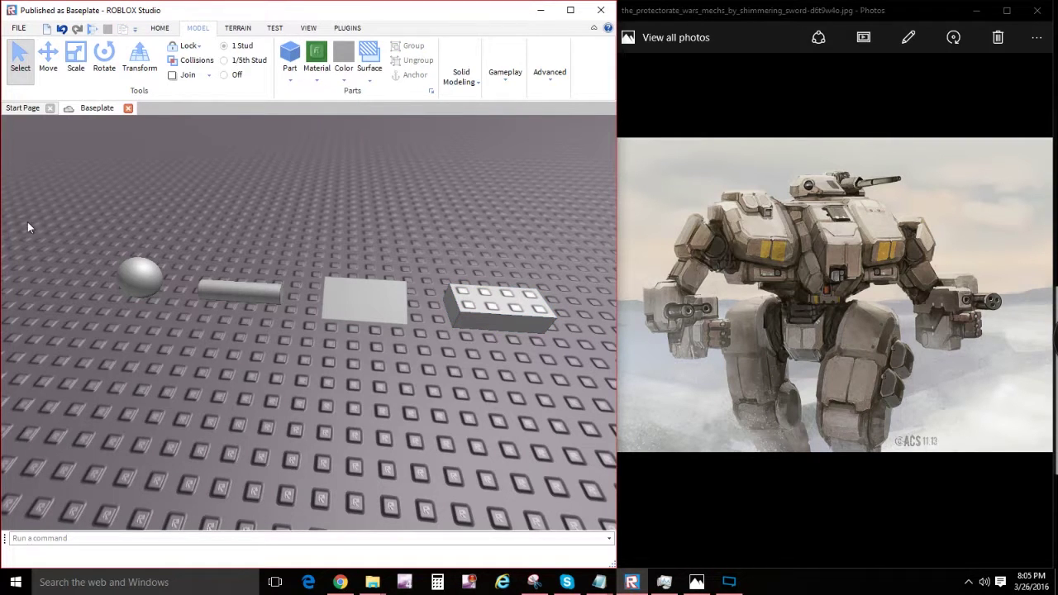
drag(28, 221, 583, 395)
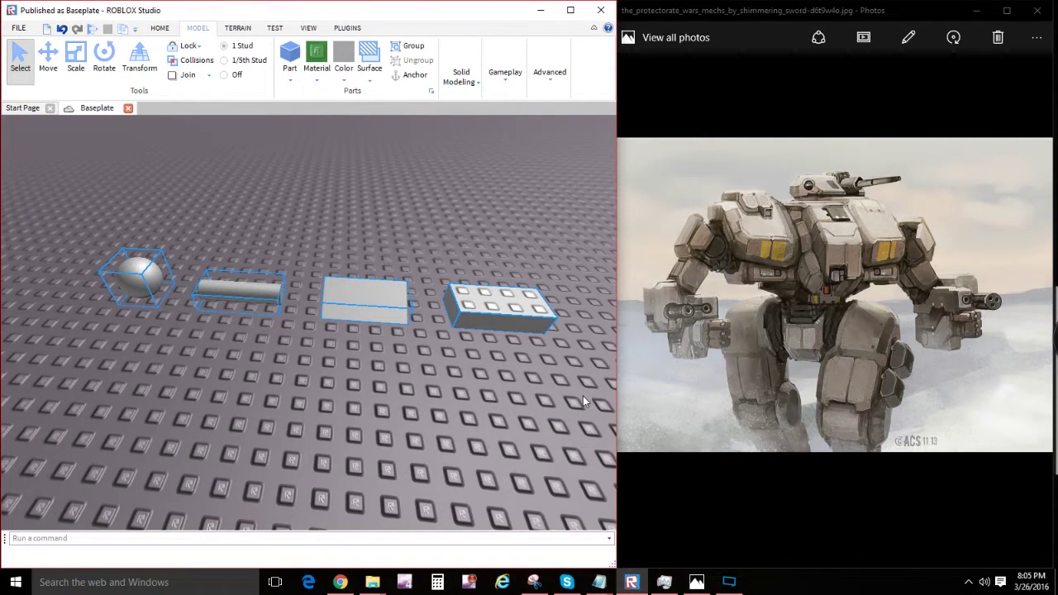
click(325, 357)
Step: Try the Move and Scale tools on the studded brick, keeping its original position and size
key(s)
key(d)
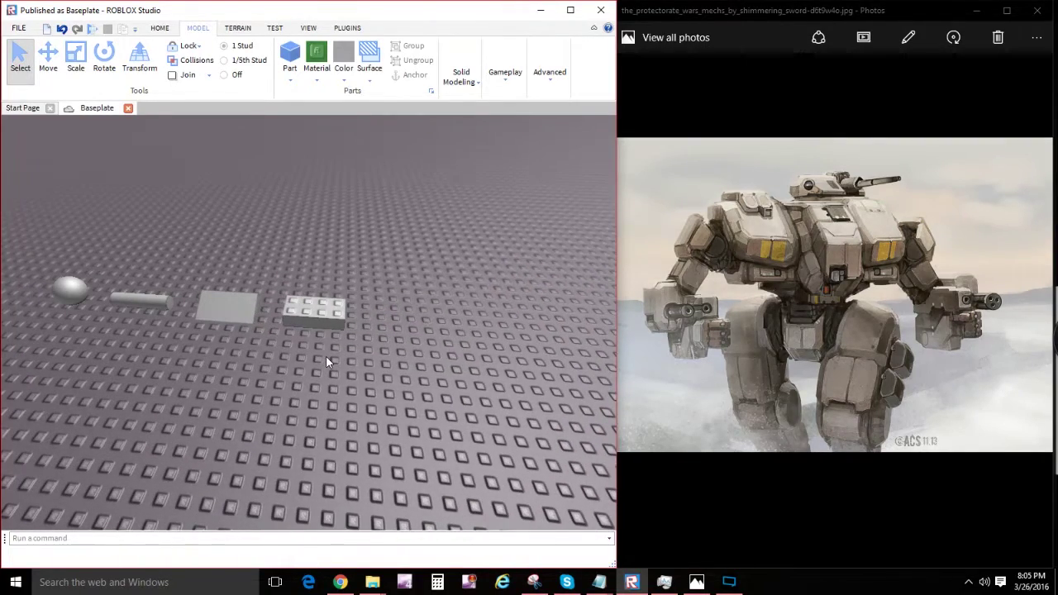
right_drag(325, 361, 336, 308)
key(s)
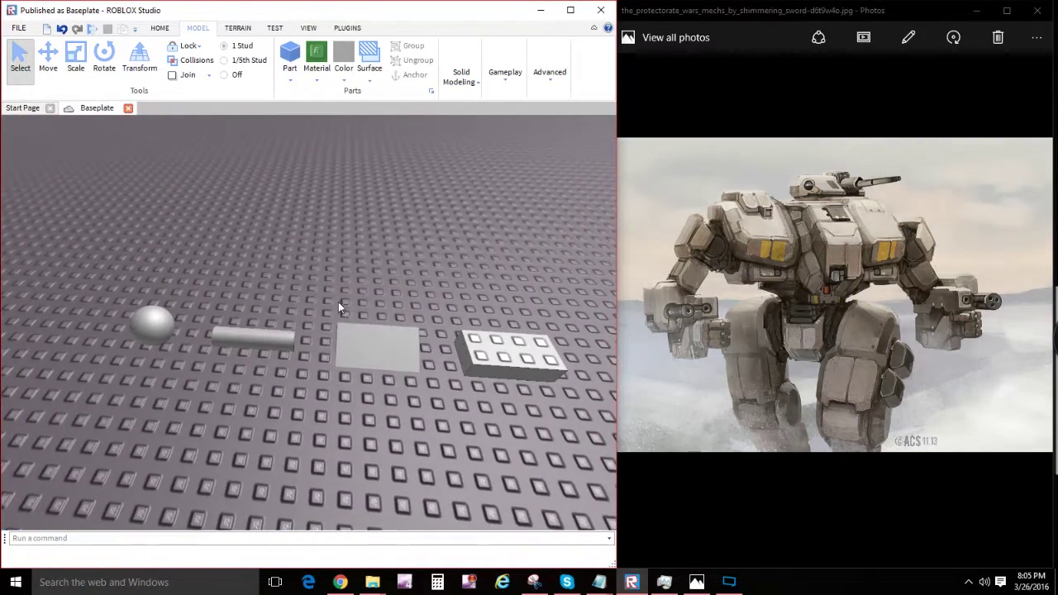
key(w)
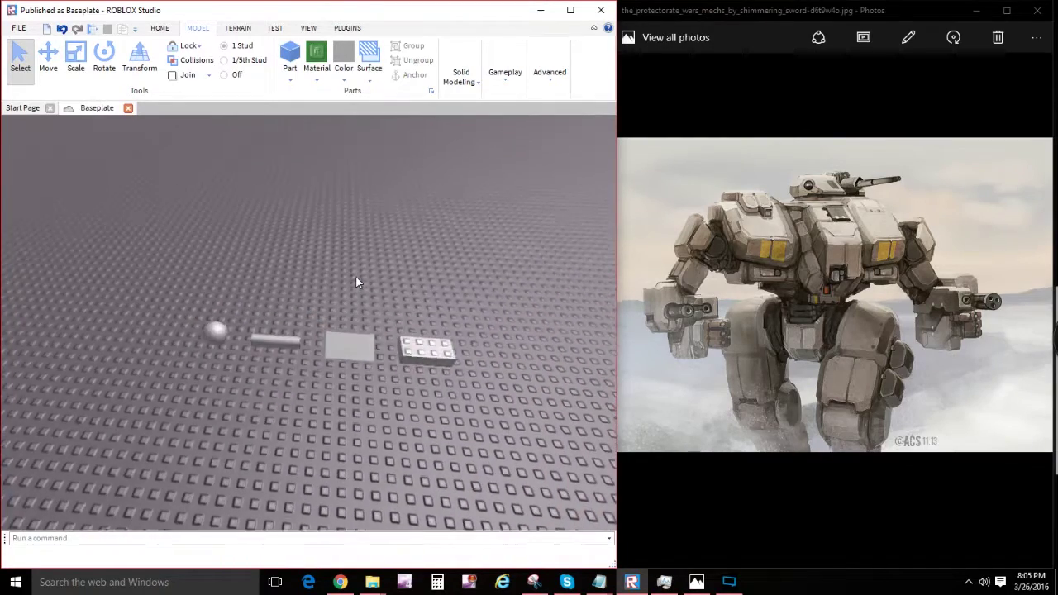
mouse_move(450, 277)
mouse_down()
mouse_move(367, 216)
mouse_move(401, 240)
mouse_move(484, 210)
mouse_move(438, 262)
mouse_up()
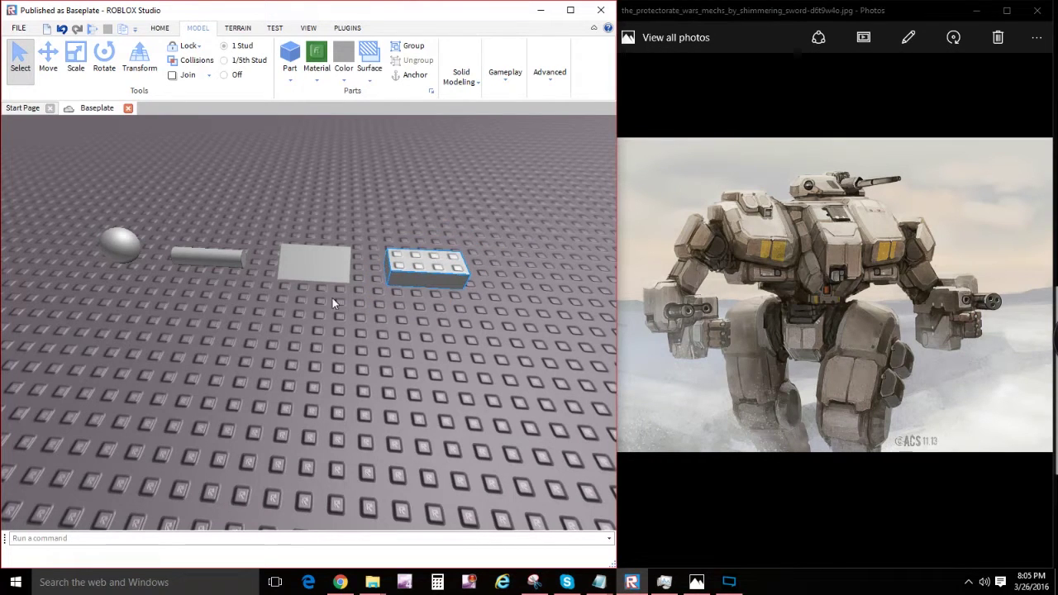
click(48, 56)
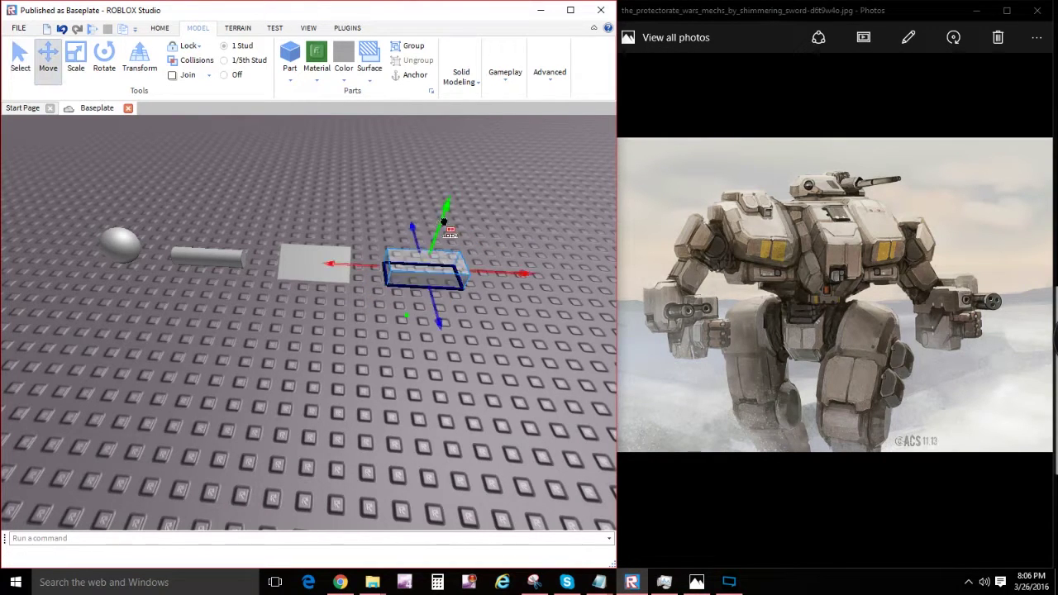
mouse_move(443, 220)
mouse_down()
mouse_move(472, 165)
mouse_move(442, 221)
mouse_up()
click(75, 56)
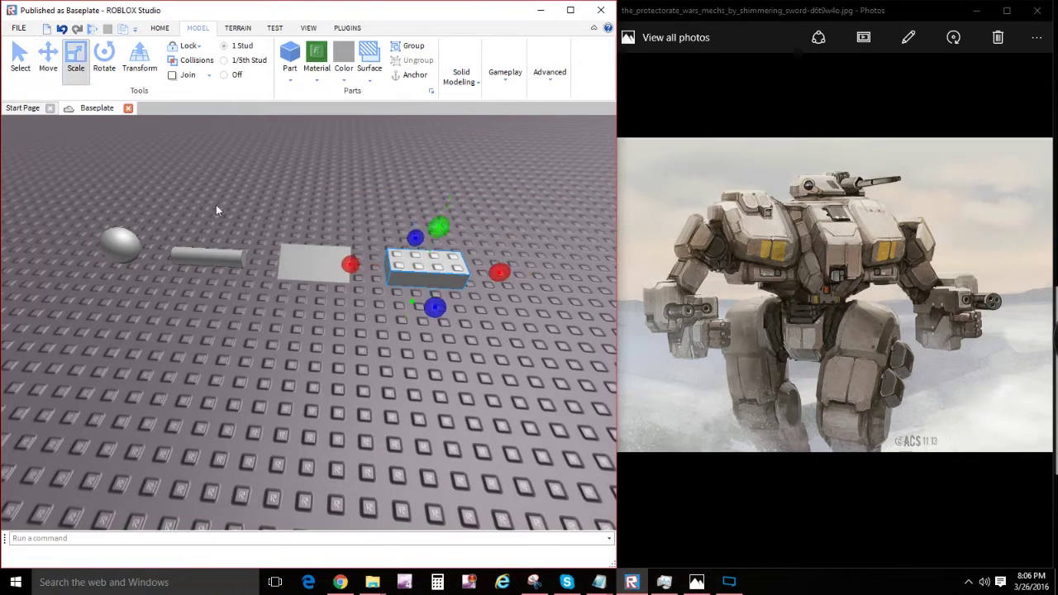
mouse_move(497, 271)
mouse_down()
mouse_move(597, 276)
mouse_move(465, 270)
mouse_move(524, 281)
mouse_move(493, 274)
mouse_up()
Step: Rotate the studded brick about its different axes with the Rotate tool so it stands tilted
click(104, 56)
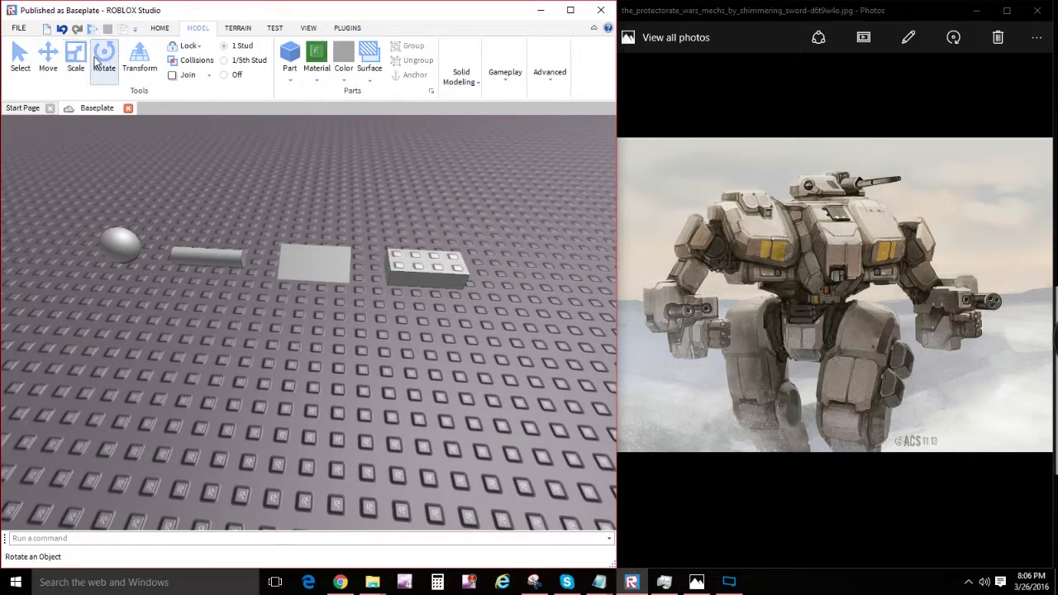
drag(496, 270, 463, 241)
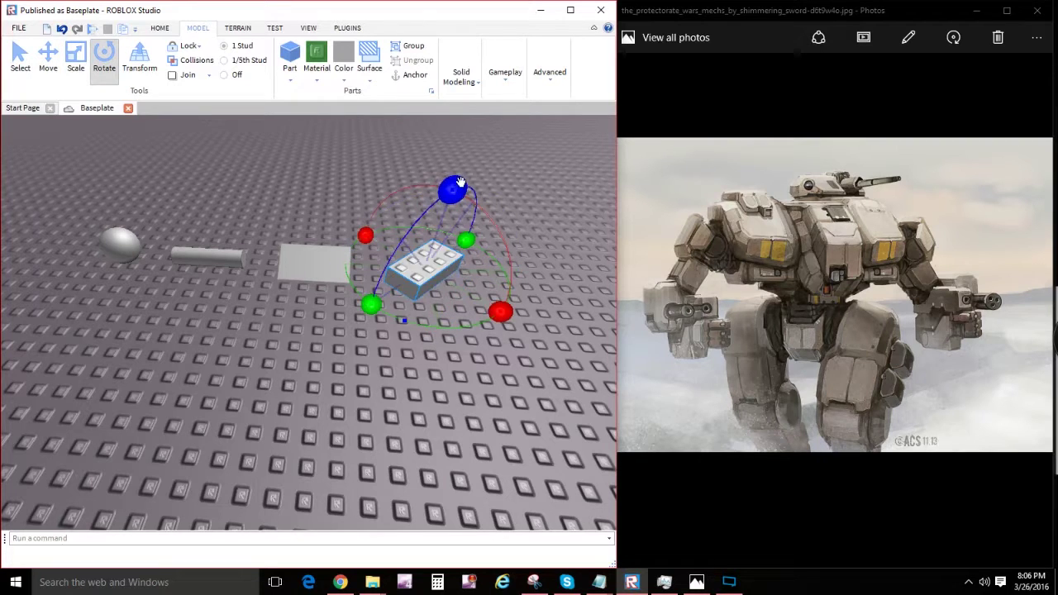
mouse_move(453, 189)
mouse_down()
mouse_move(430, 202)
mouse_move(446, 192)
mouse_up()
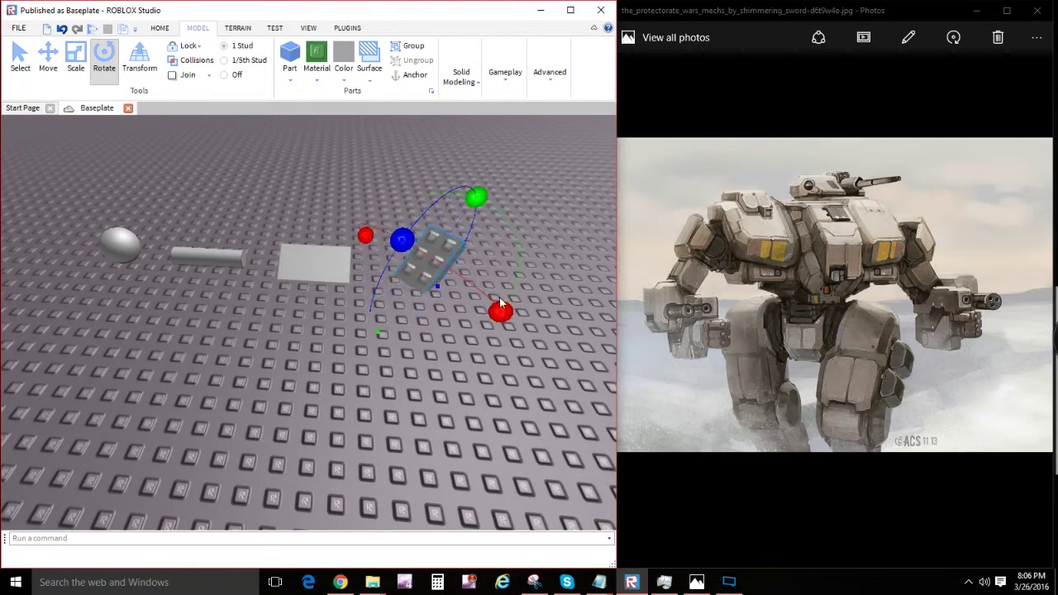
drag(498, 310, 528, 329)
Step: Reposition the tilted brick while rotating and tilting it in quarter turns until it lies flat, studs up, beside the wedge
click(19, 57)
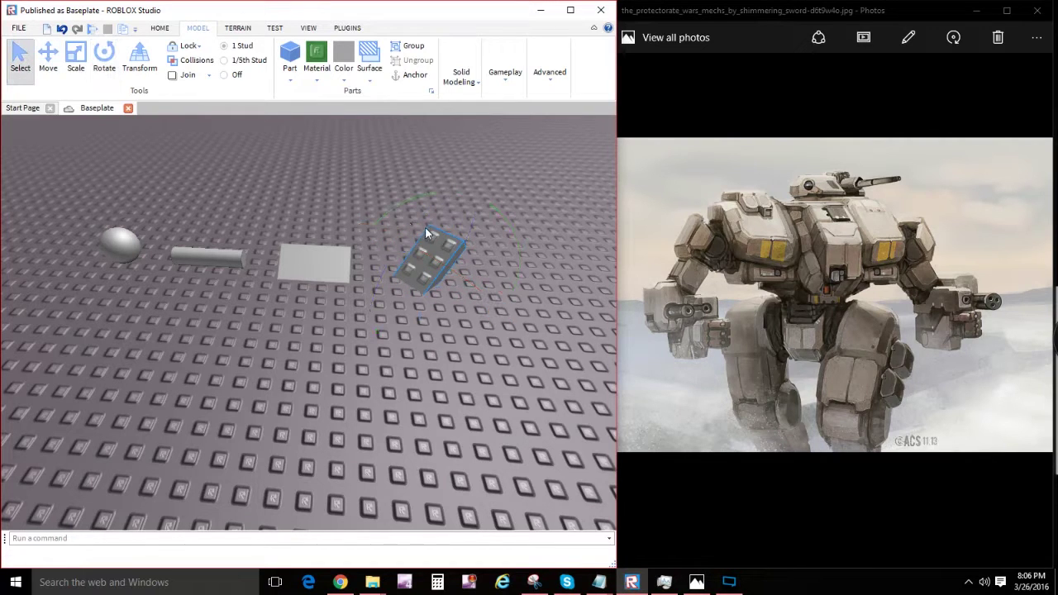
drag(424, 227, 424, 262)
key(r)
key(t)
key(r)
key(t)
key(r)
key(r)
key(r)
key(t)
key(t)
key(t)
key(t)
key(r)
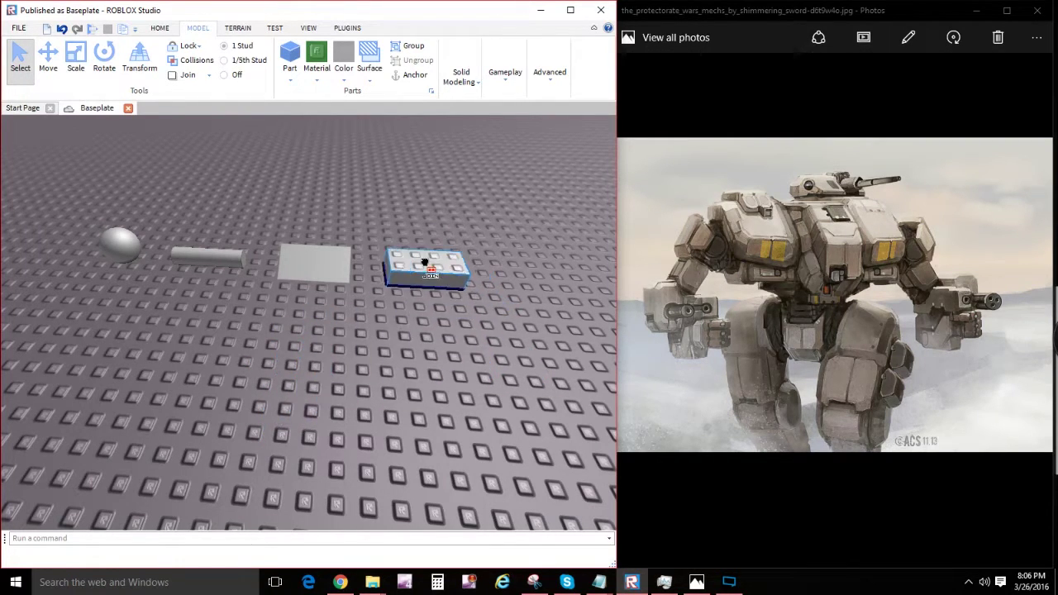
Step: Try the Transform tool on the studded brick by moving, lifting, rotating and resizing it with the on-object handles
click(139, 59)
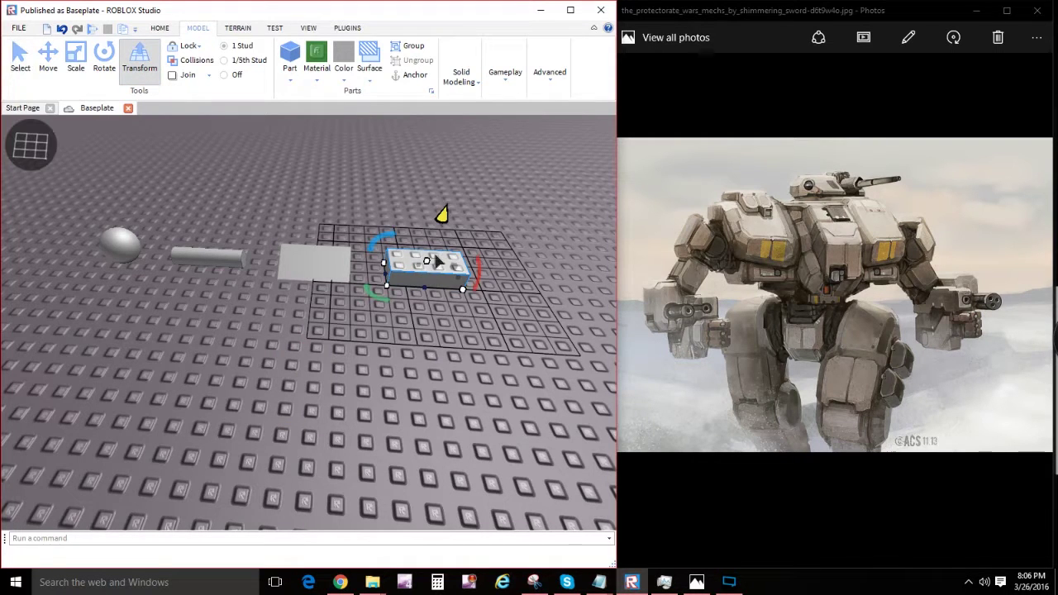
drag(385, 250, 442, 251)
drag(454, 292, 474, 264)
drag(454, 184, 481, 145)
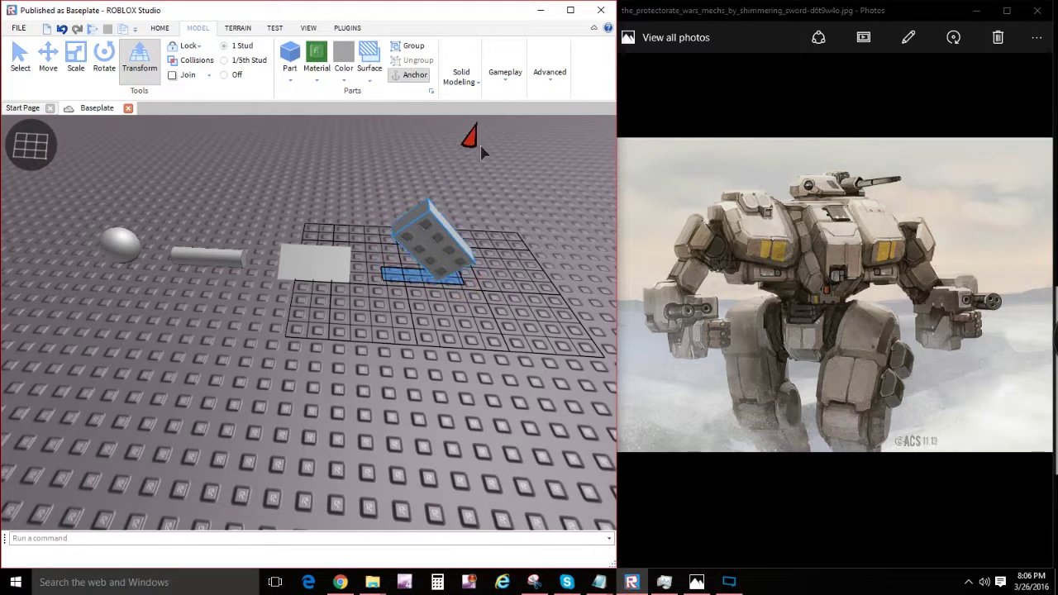
mouse_move(451, 285)
mouse_down()
mouse_move(494, 285)
mouse_move(409, 255)
mouse_move(460, 304)
mouse_move(404, 238)
mouse_move(446, 322)
mouse_move(416, 267)
mouse_move(465, 273)
mouse_move(416, 267)
mouse_move(462, 263)
mouse_move(463, 279)
mouse_move(406, 283)
mouse_move(380, 246)
mouse_move(442, 225)
mouse_move(450, 257)
mouse_move(431, 290)
mouse_move(455, 283)
mouse_move(431, 276)
mouse_move(460, 292)
mouse_move(444, 275)
mouse_up()
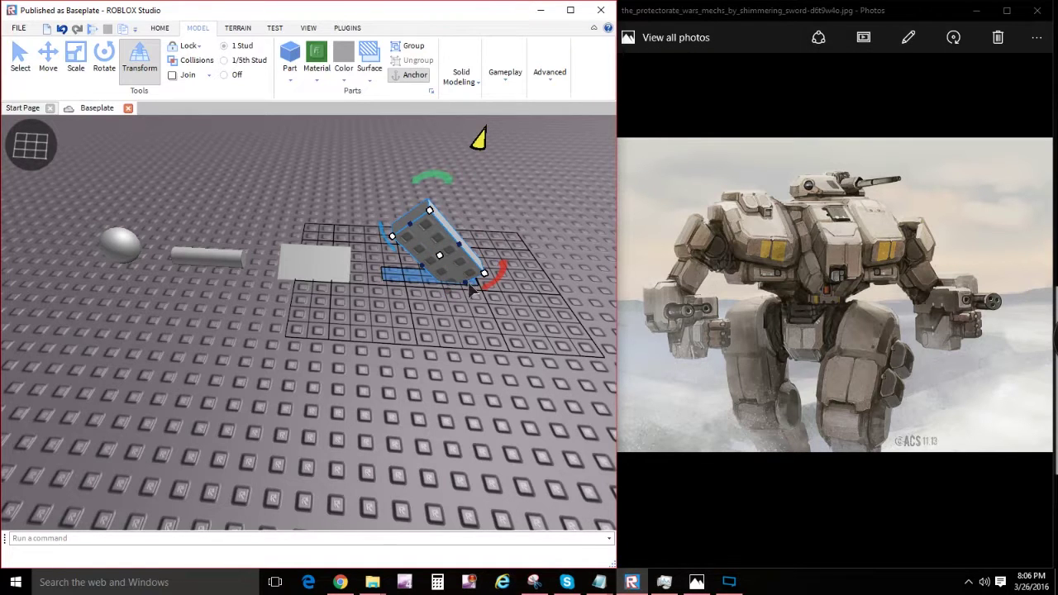
click(468, 286)
click(468, 276)
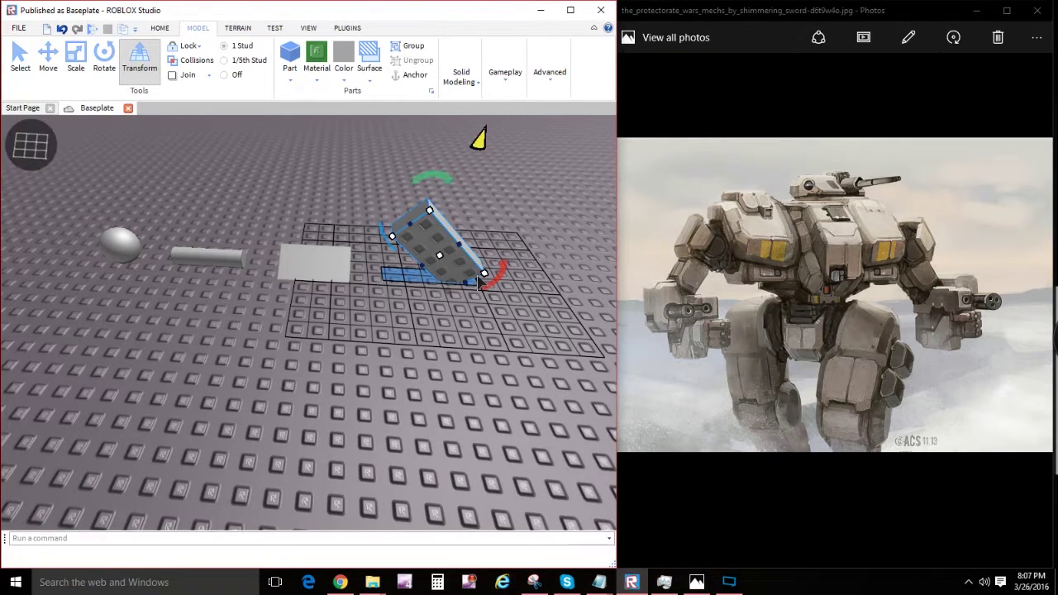
drag(479, 282, 413, 268)
Step: Rotate and tilt the studded brick in quarter turns back to lying flat on the baseplate with its studs up
click(20, 57)
key(r)
key(t)
key(t)
key(t)
key(t)
key(t)
key(r)
Step: Duplicate the studded brick and place the duplicate on the baseplate a few studs beside the original
click(379, 308)
scroll(383, 321, down, 5)
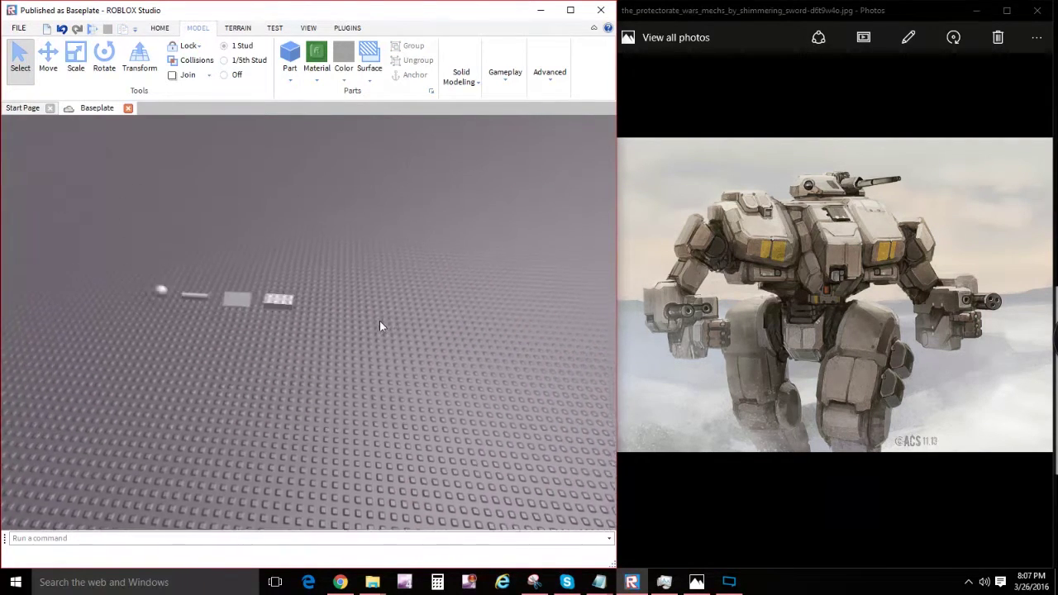
scroll(375, 319, up, 5)
right_drag(375, 314, 395, 309)
scroll(395, 309, down, 3)
click(245, 378)
right_drag(257, 361, 257, 359)
scroll(248, 343, up, 2)
right_drag(216, 286, 218, 285)
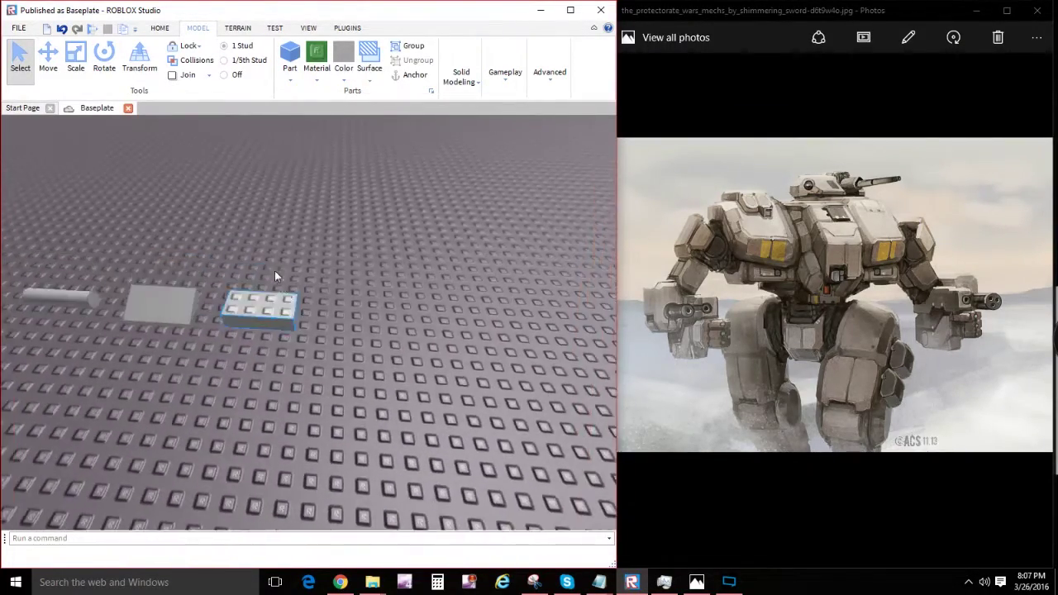
right_click(253, 304)
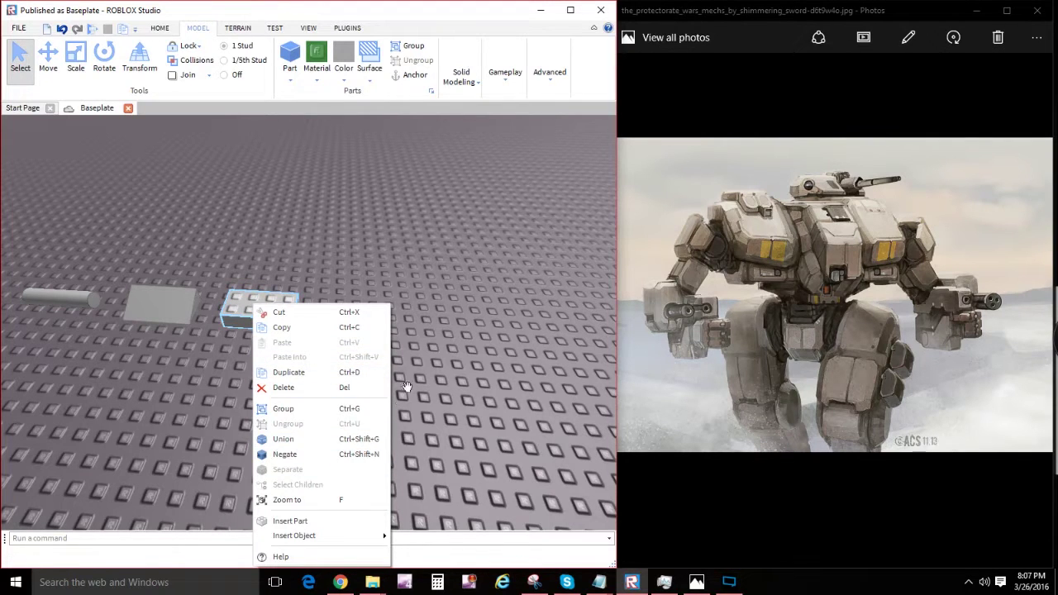
click(300, 374)
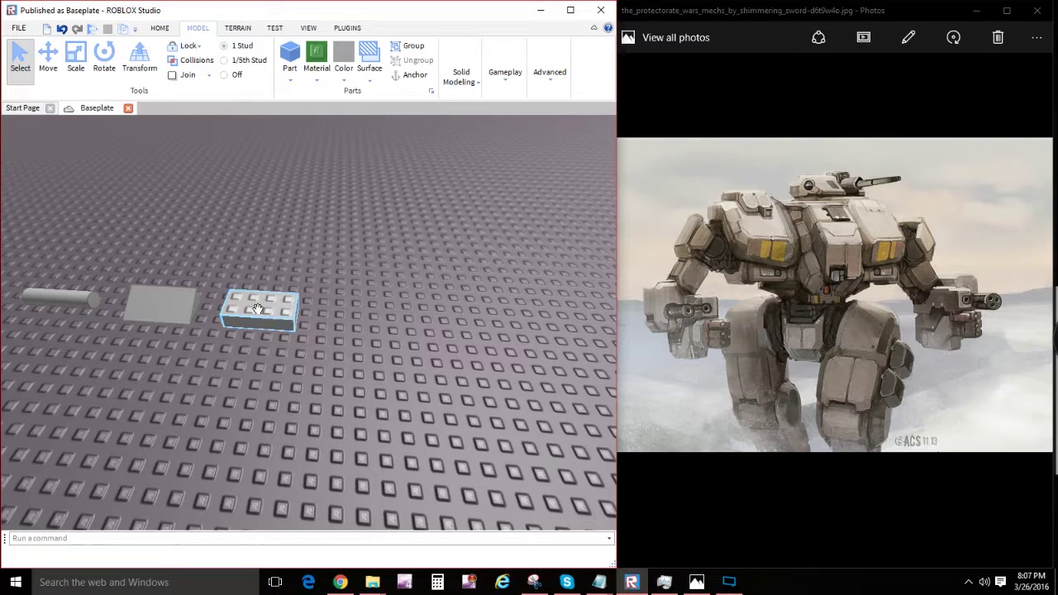
drag(269, 303, 397, 328)
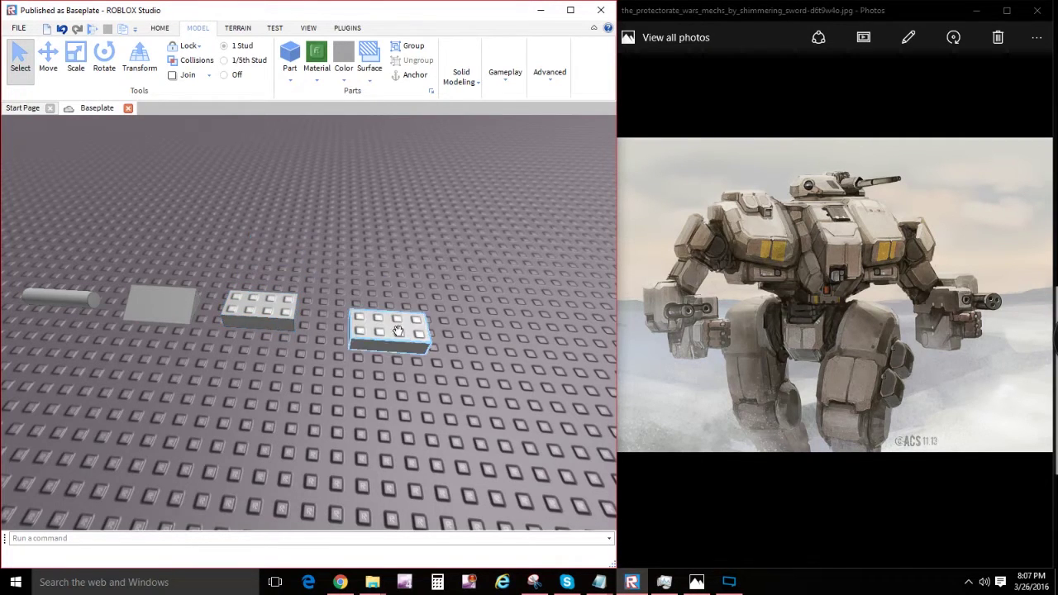
mouse_move(248, 304)
mouse_down()
mouse_move(268, 266)
mouse_move(252, 313)
mouse_up()
drag(403, 324, 369, 312)
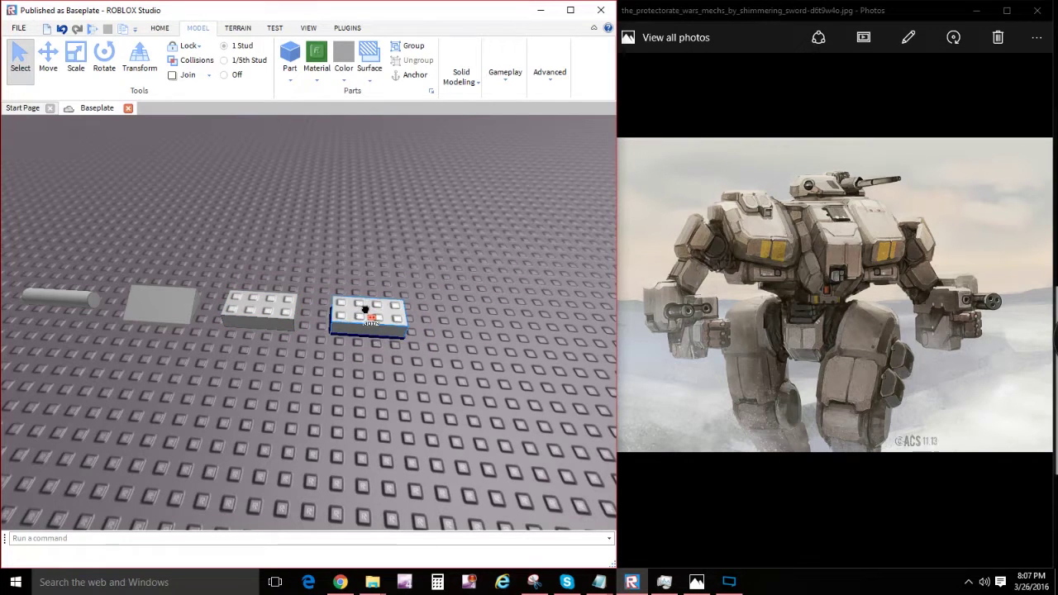
Step: Copy and paste the duplicated brick on top of itself, and delete both extra bricks
right_click(366, 312)
click(394, 333)
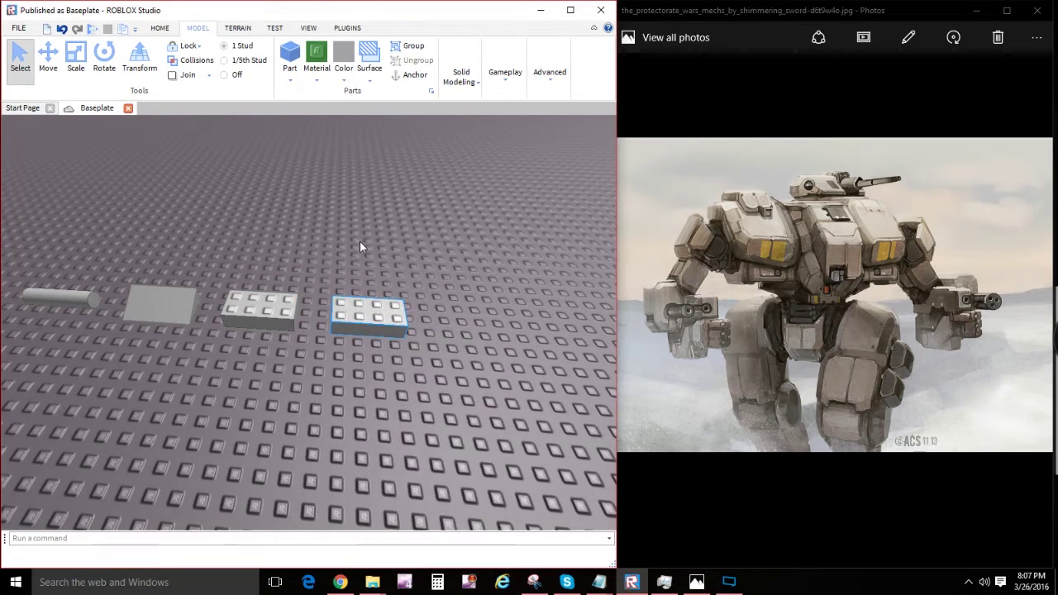
right_click(360, 248)
click(390, 287)
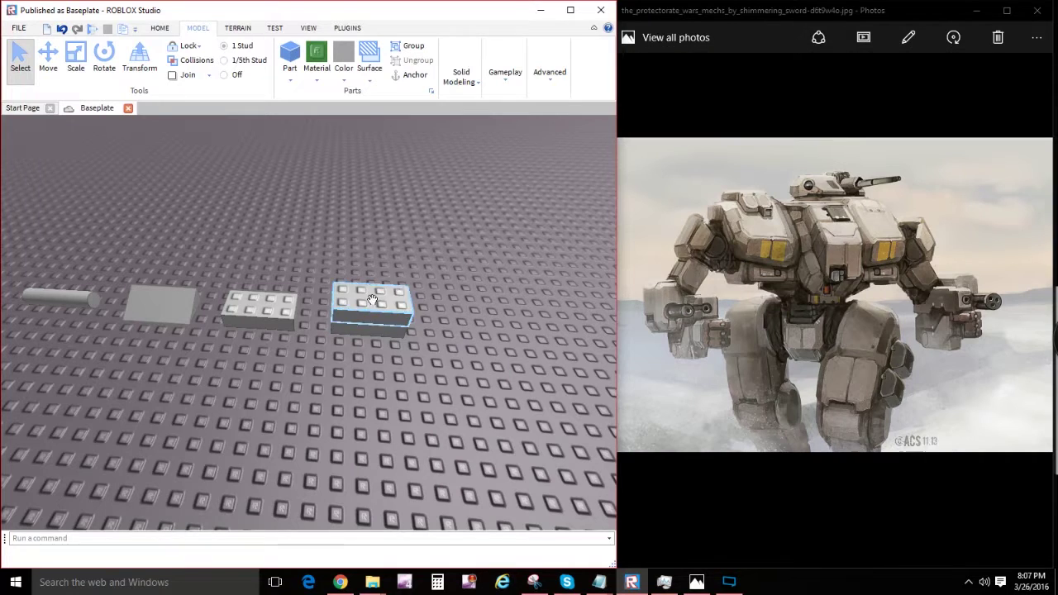
mouse_move(376, 298)
mouse_down()
mouse_move(401, 246)
mouse_move(371, 302)
mouse_up()
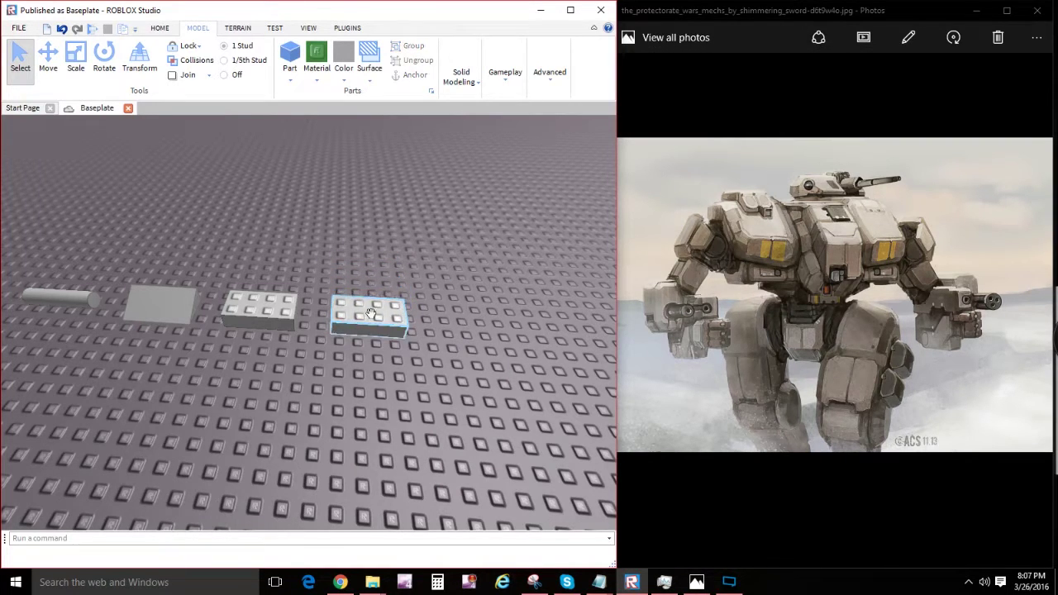
key(Delete)
Step: Paste a copy of the original studded brick on top of it
right_drag(264, 308, 364, 333)
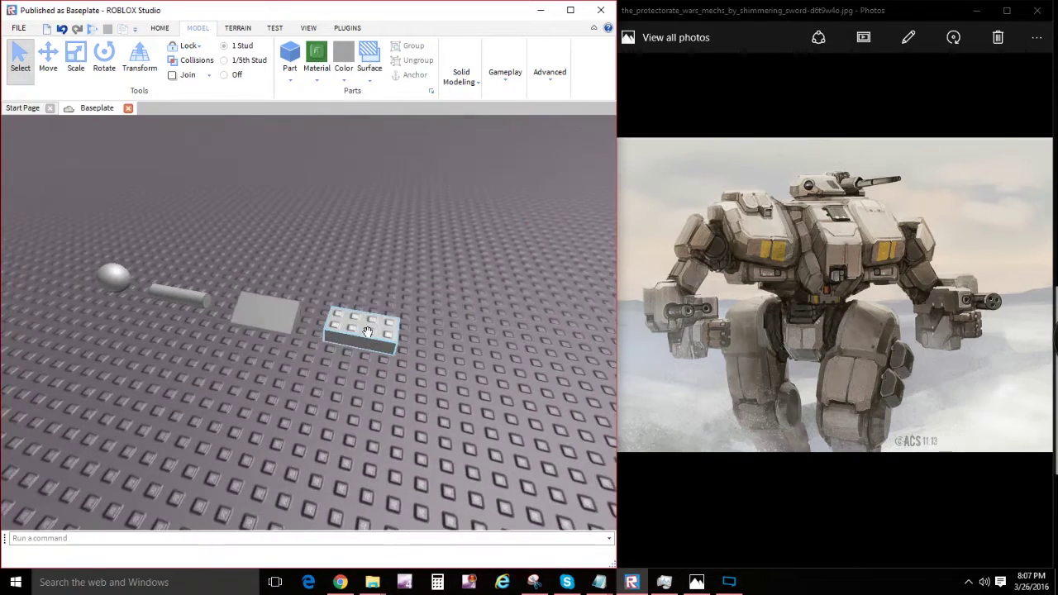
click(353, 329)
key(ctrl+v)
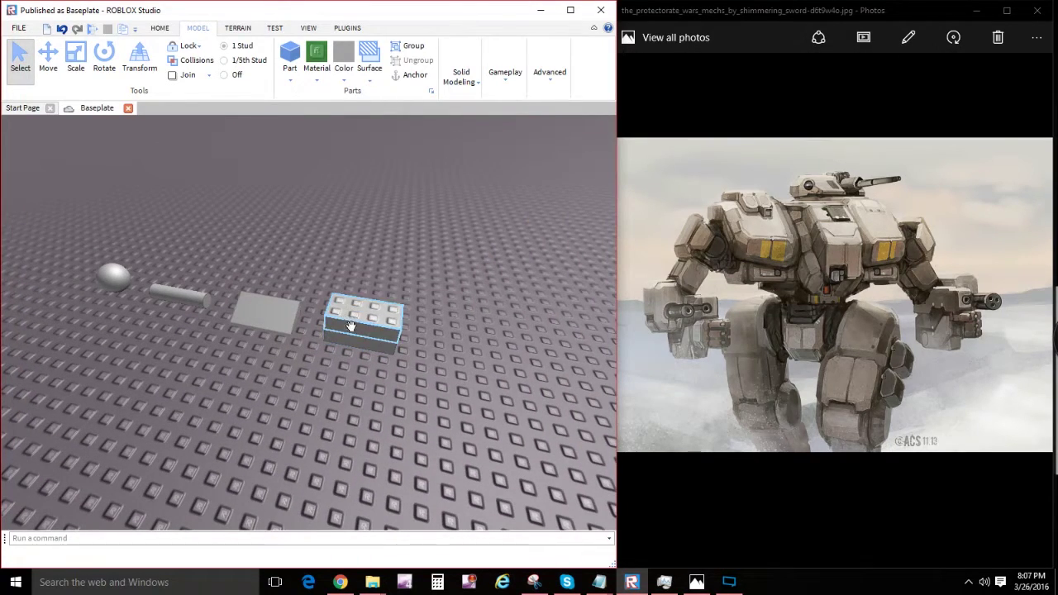
Step: Move the stacked copy of the studded brick to an empty area of the baseplate, then delete it and undo the deletion
drag(352, 327, 433, 318)
right_drag(433, 318, 418, 322)
drag(433, 318, 404, 335)
key(d)
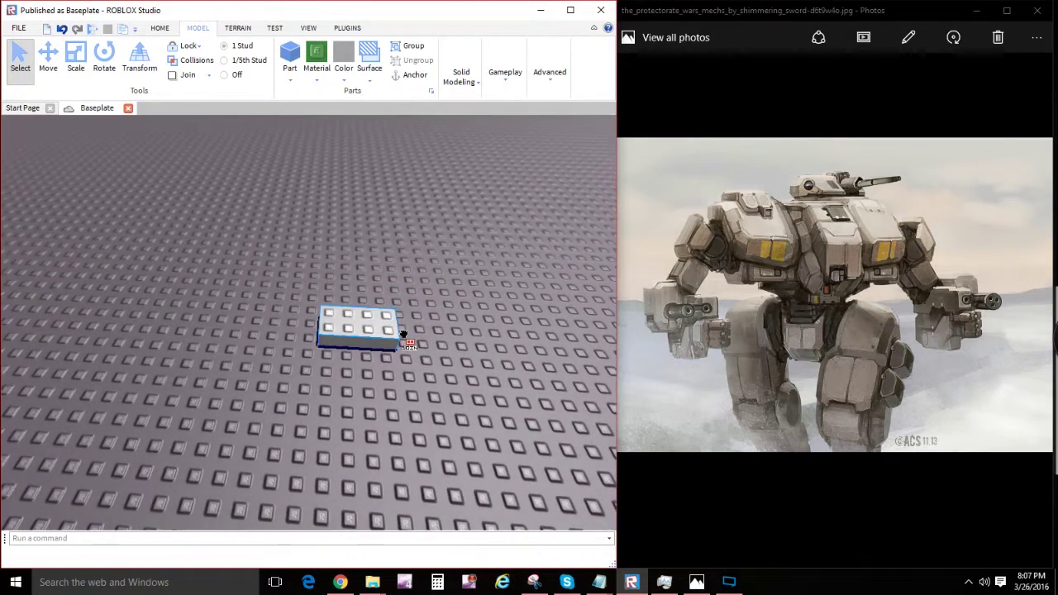
scroll(388, 331, up, 2)
key(Delete)
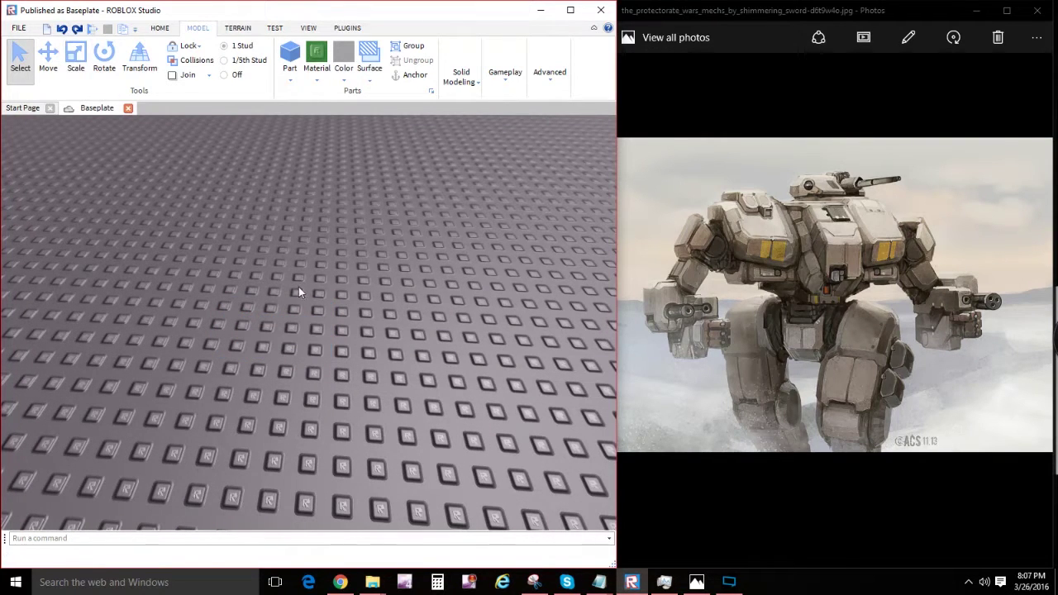
key(ctrl+z)
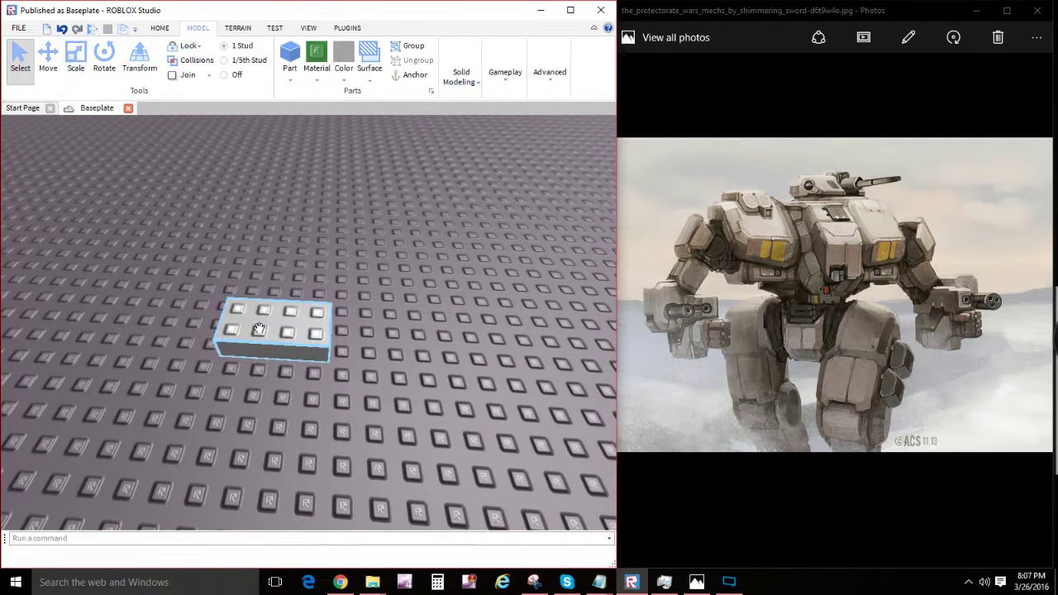
Step: Scale the studded brick outward in length and width into a flat slab of about 12 by 5 studs
click(76, 56)
drag(395, 338, 417, 336)
mouse_move(368, 377)
right_down()
mouse_move(354, 377)
mouse_move(366, 371)
mouse_move(361, 360)
right_up()
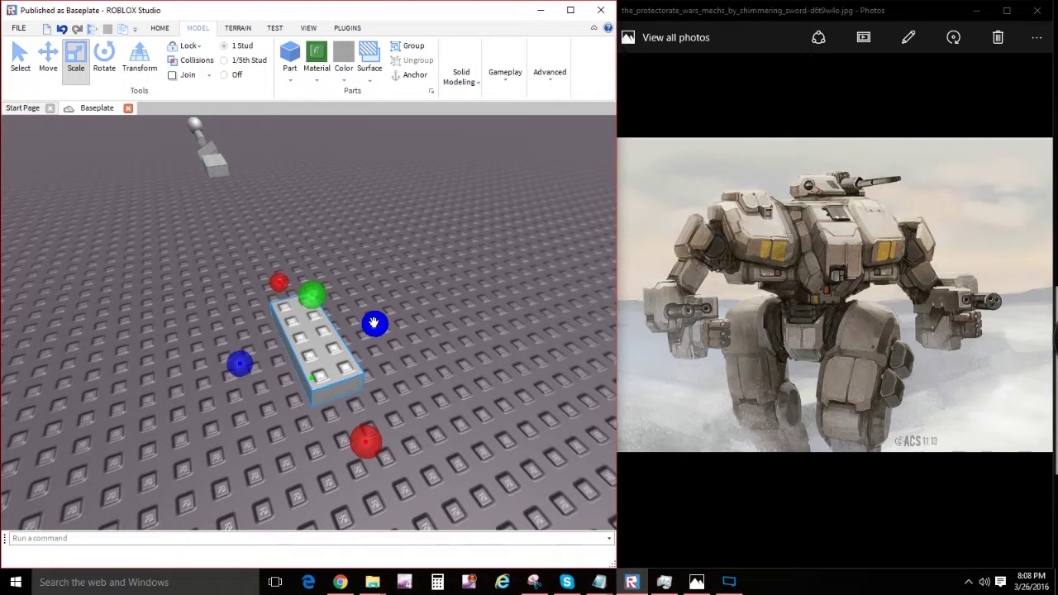
drag(373, 322, 544, 329)
key(d)
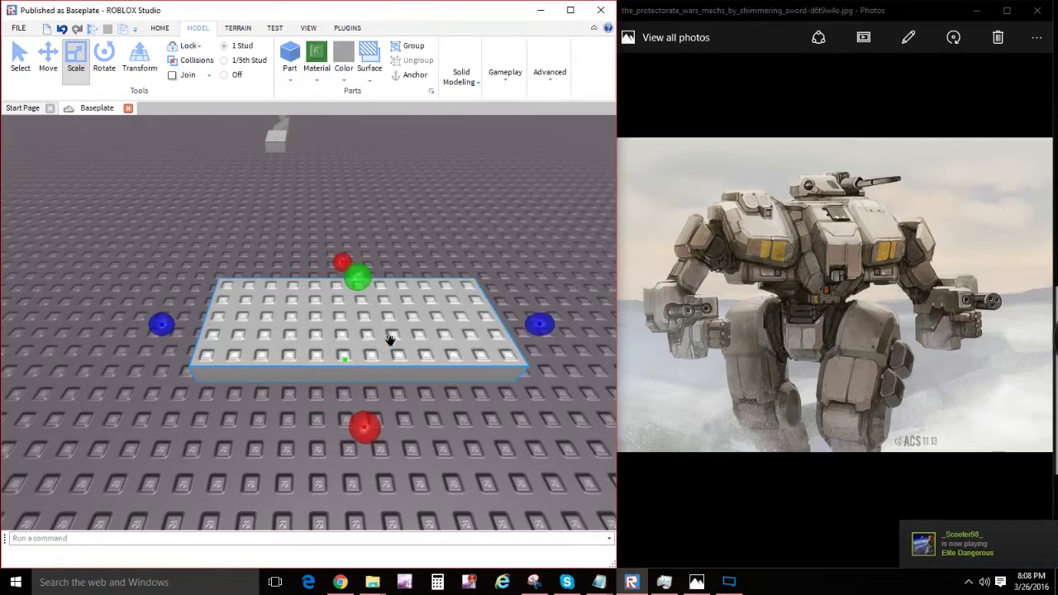
right_drag(390, 342, 390, 341)
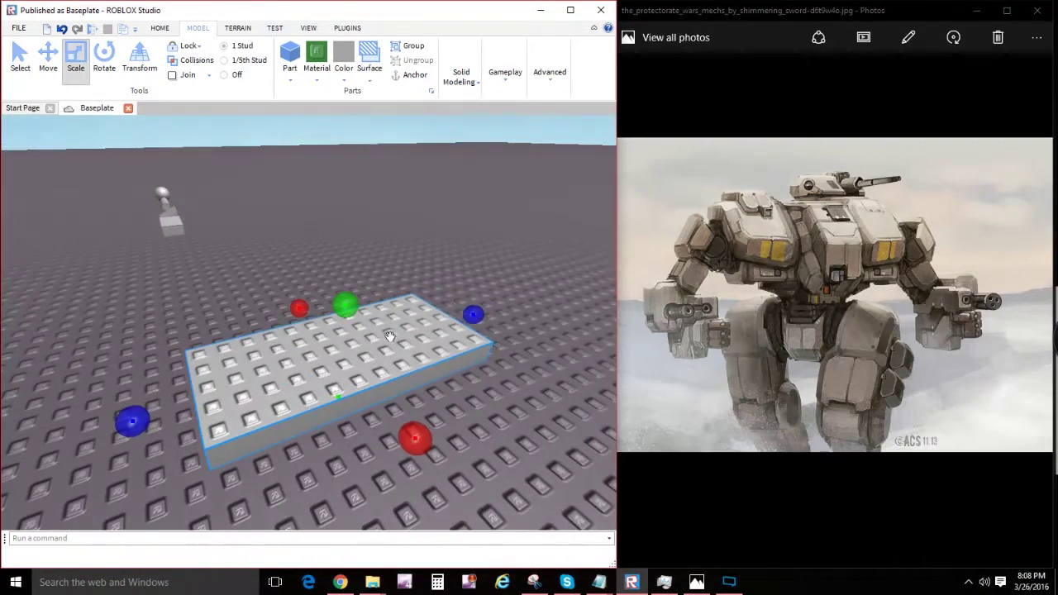
right_drag(451, 377, 451, 379)
Step: Raise the studded slab slightly above the baseplate with the Move tool and deselect it
key(ctrl+2)
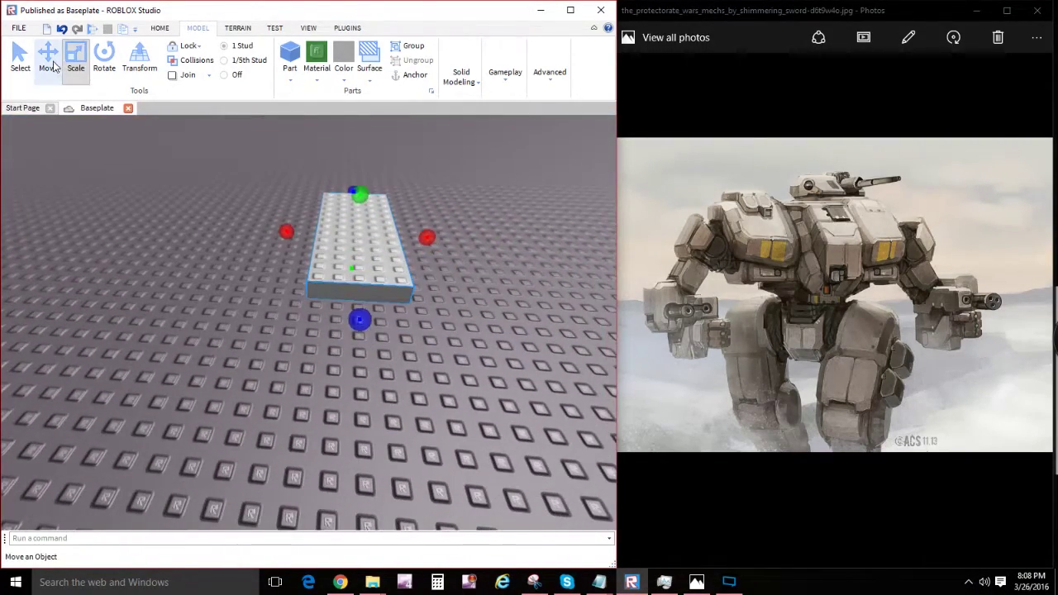
scroll(331, 206, up, 3)
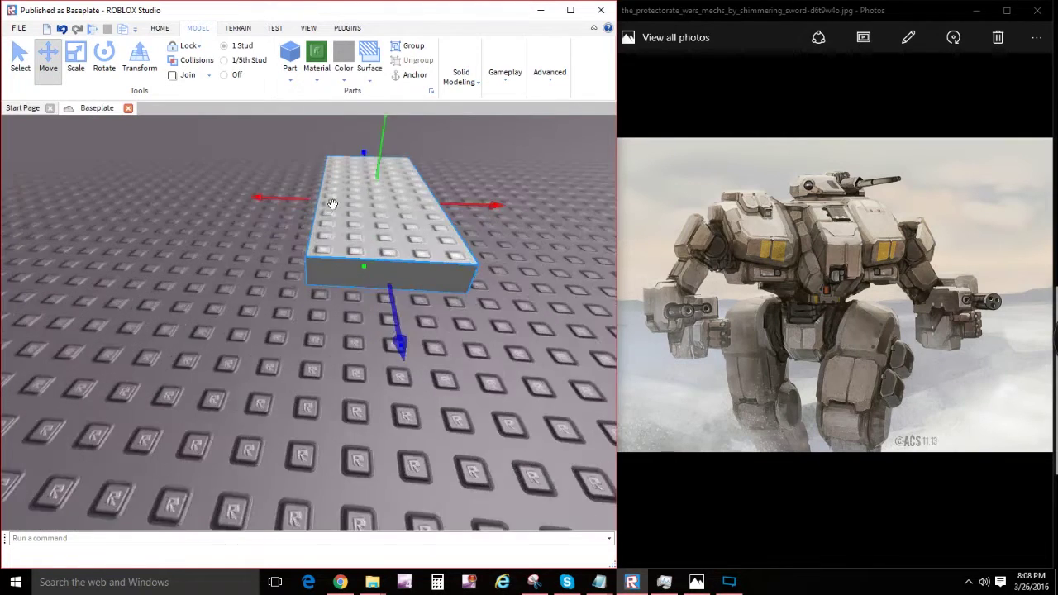
right_drag(425, 234, 425, 234)
scroll(425, 234, up, 2)
drag(422, 286, 424, 225)
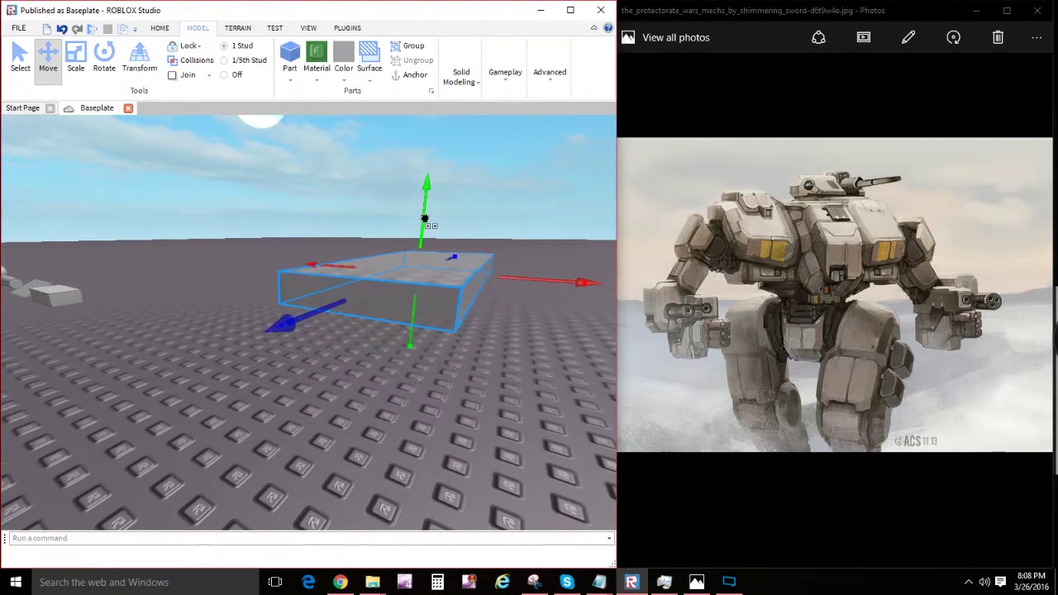
click(272, 358)
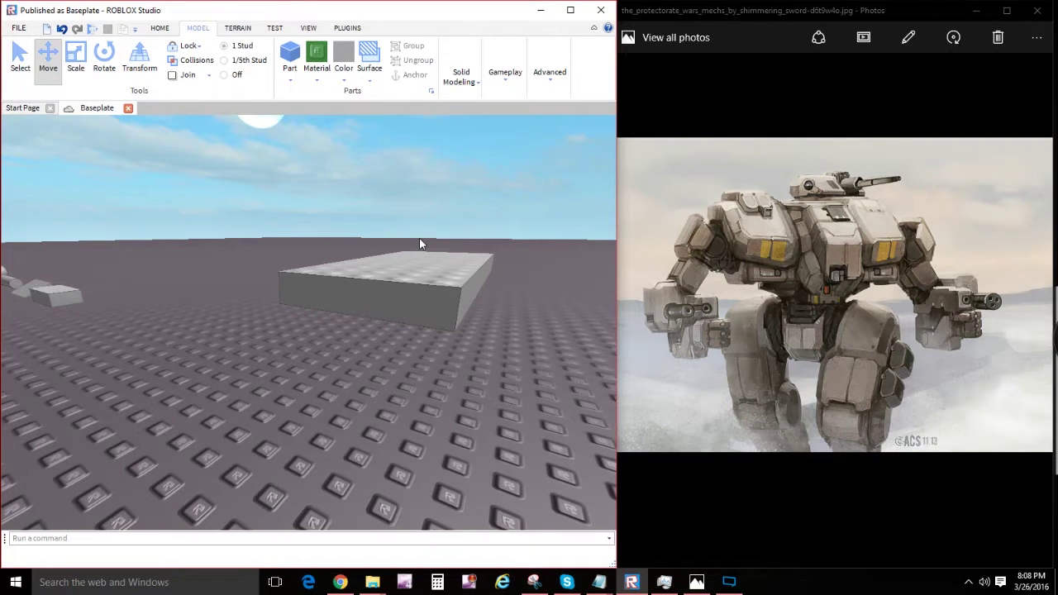
Step: Glance at the mech reference image, then reselect the studded slab and lift it high above the baseplate
click(878, 267)
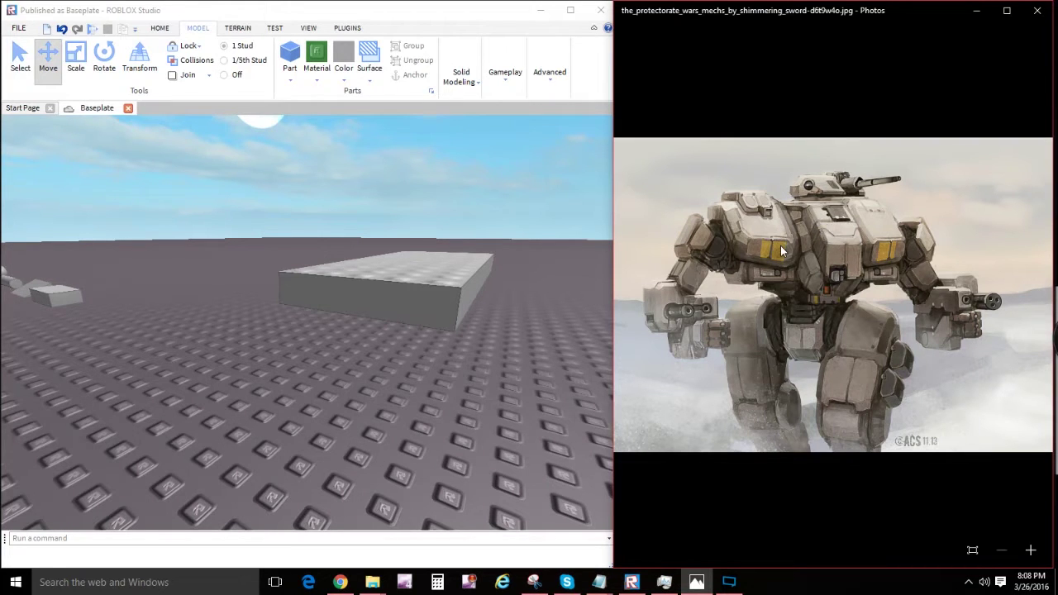
click(464, 240)
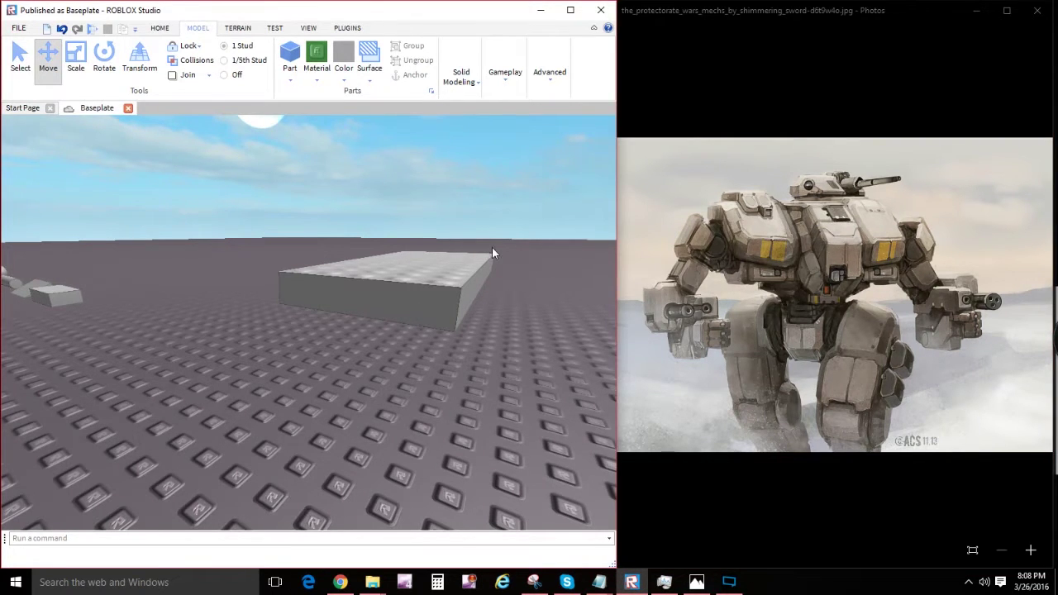
right_drag(493, 250, 495, 245)
click(274, 243)
right_drag(421, 319, 434, 317)
scroll(435, 316, down, 3)
key(e)
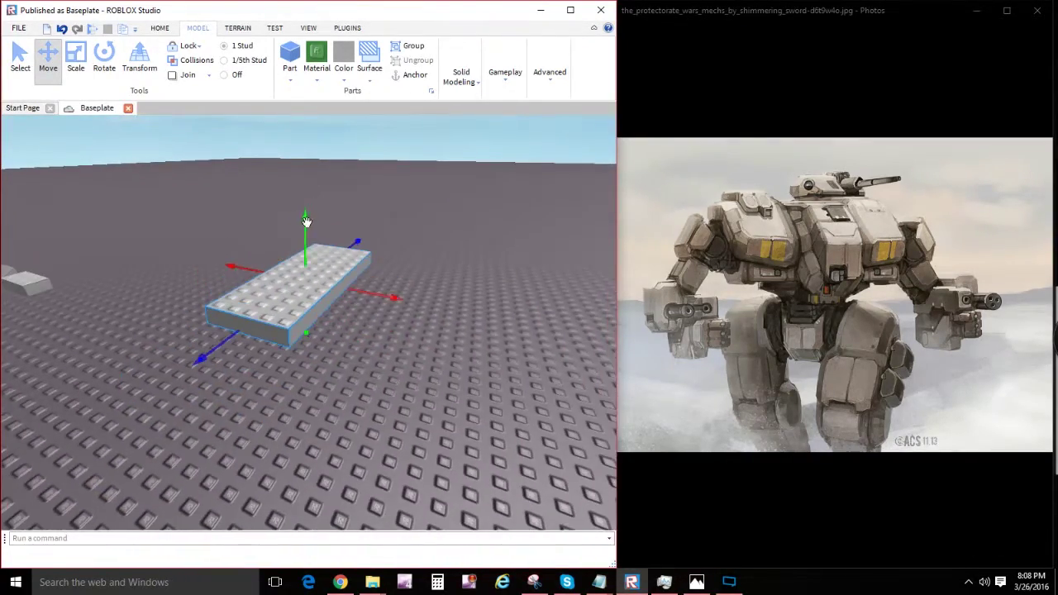
drag(306, 222, 304, 174)
Step: Apply the Smooth surface to the inlet-covered underside of the raised slab
right_drag(385, 333, 323, 257)
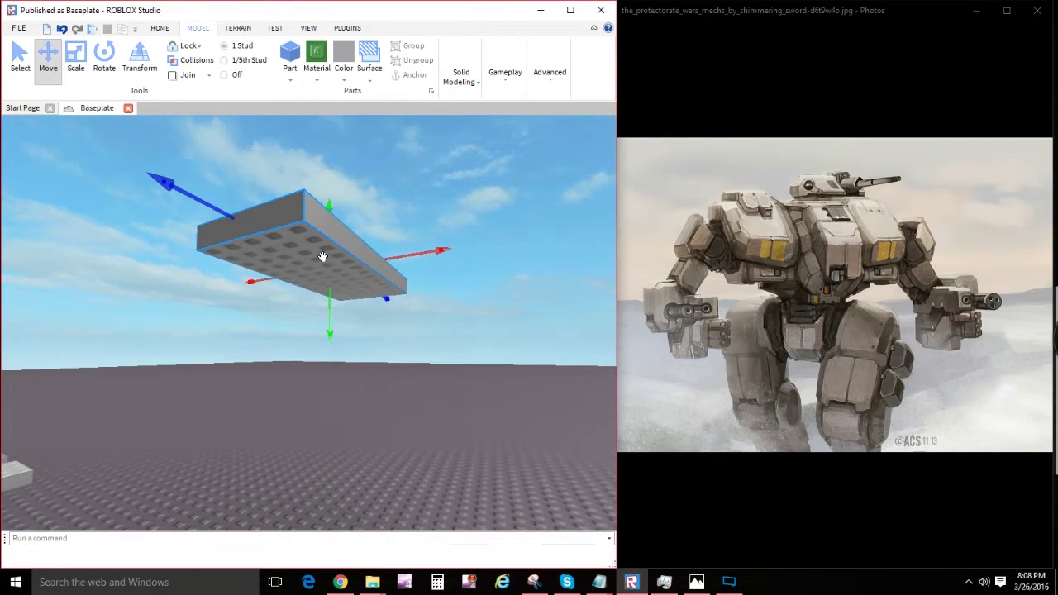
click(365, 79)
click(384, 106)
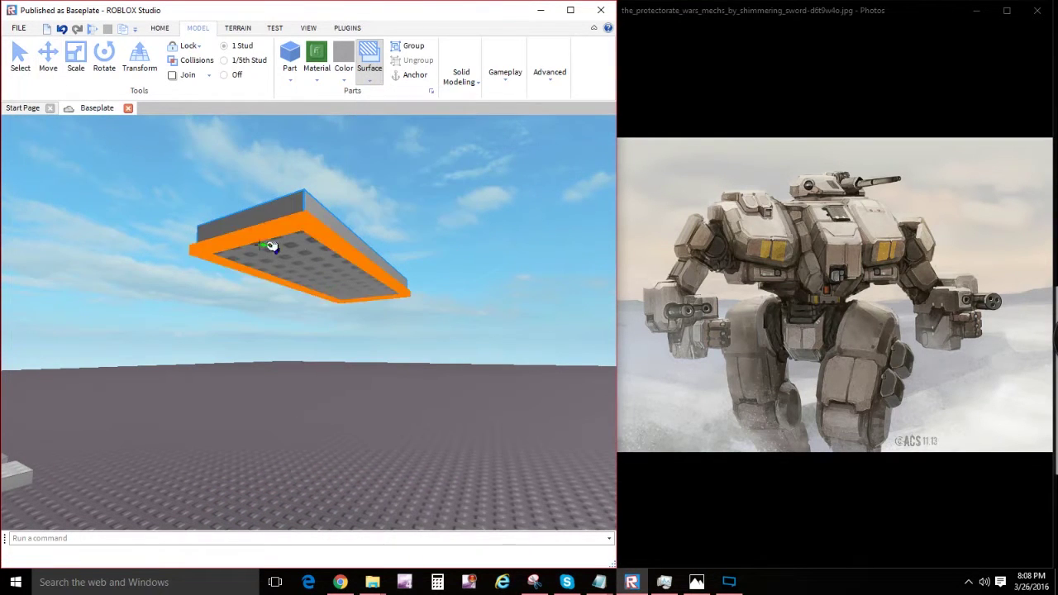
click(369, 79)
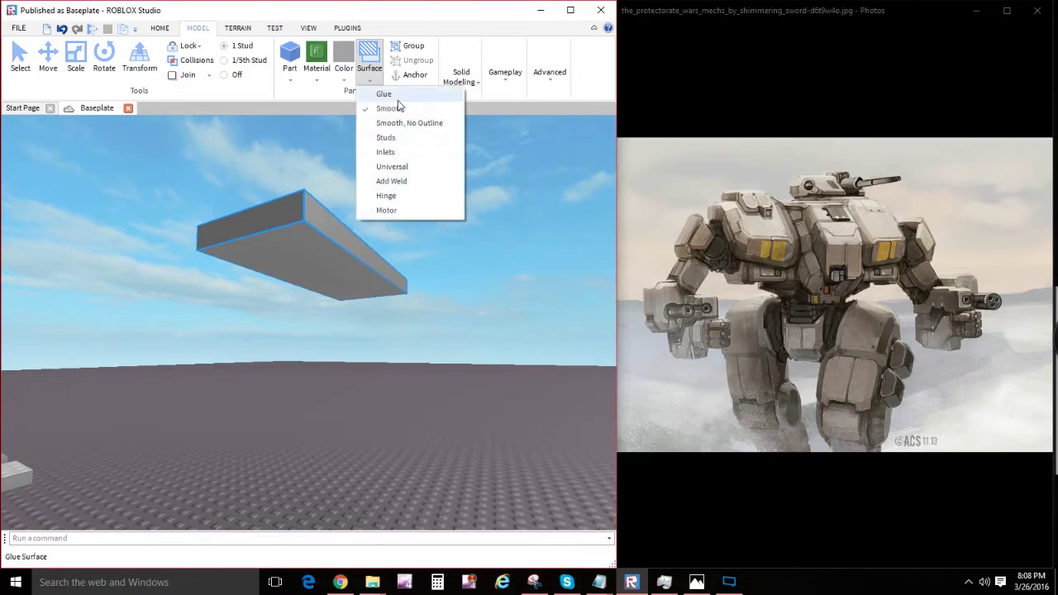
click(391, 121)
Step: Apply the Smooth surface to the studded top face of the slab
right_drag(389, 120, 432, 289)
scroll(432, 288, up, 5)
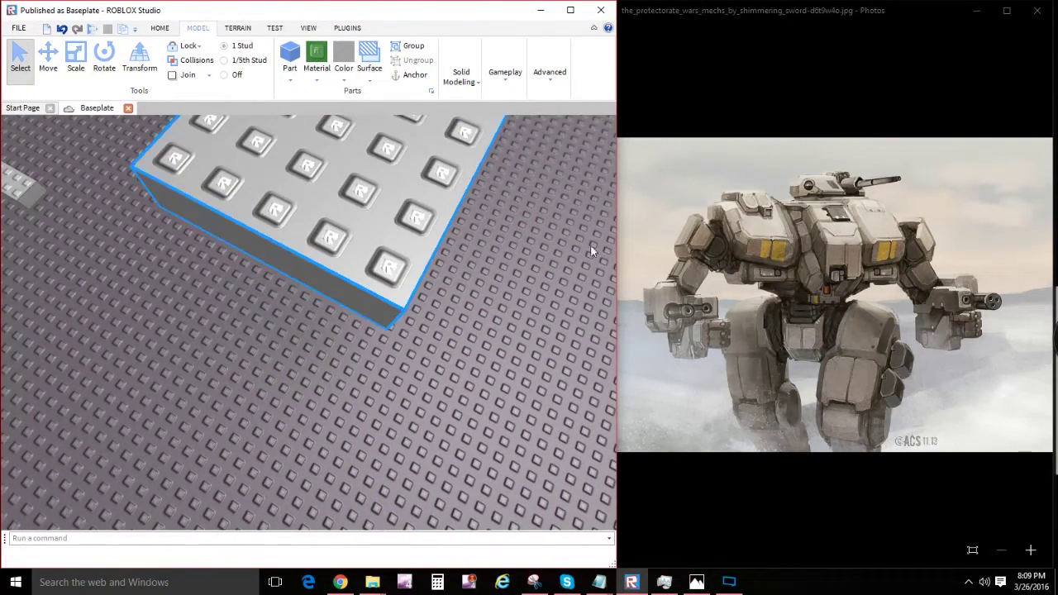
click(369, 69)
click(389, 106)
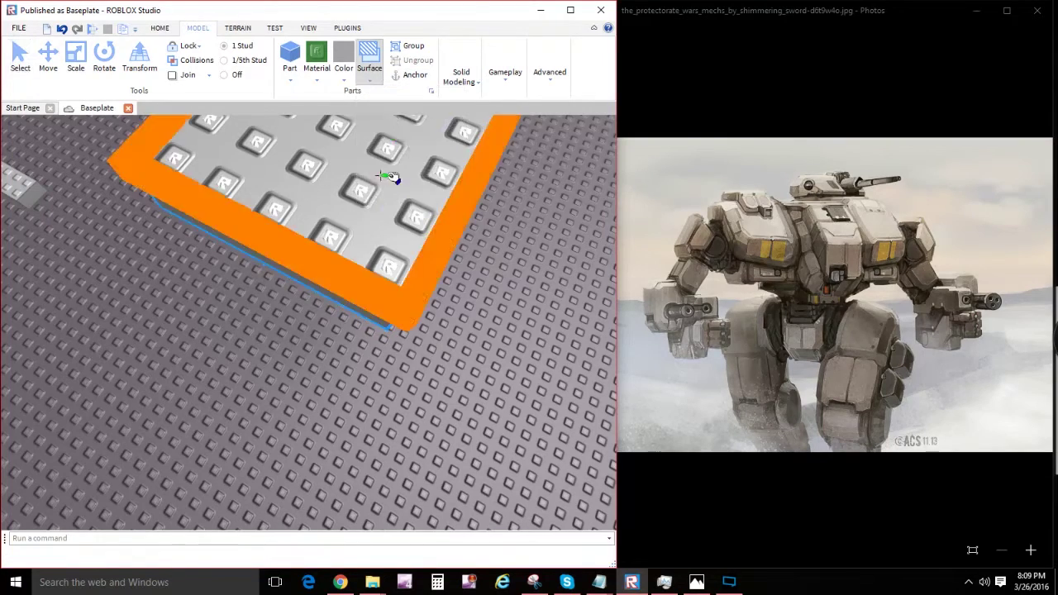
scroll(399, 208, up, 4)
scroll(399, 208, down, 5)
Step: Bring the smooth slab back down to rest on the baseplate
click(76, 58)
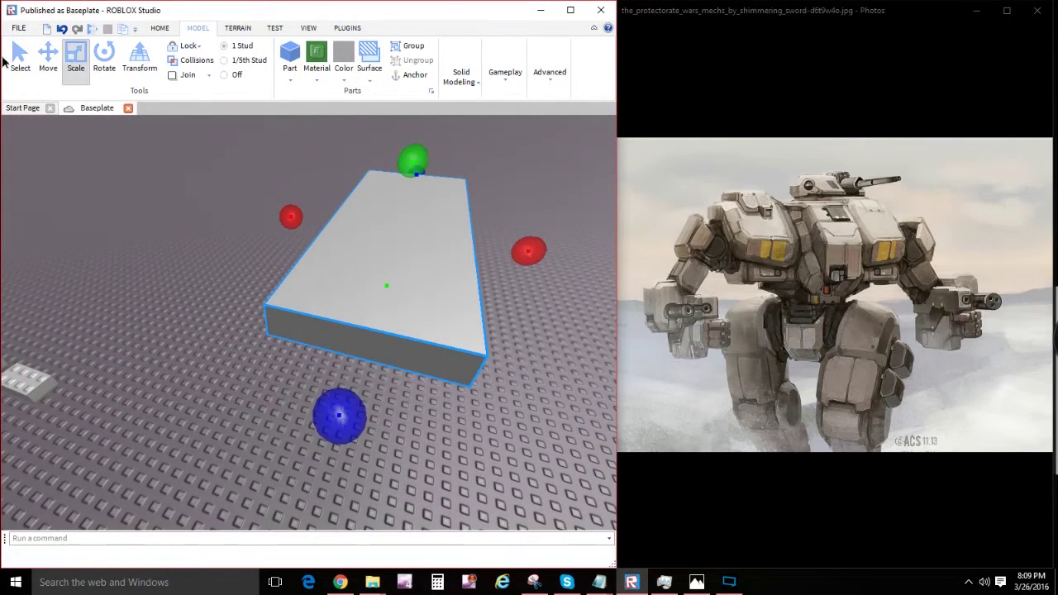
click(19, 58)
drag(385, 246, 389, 331)
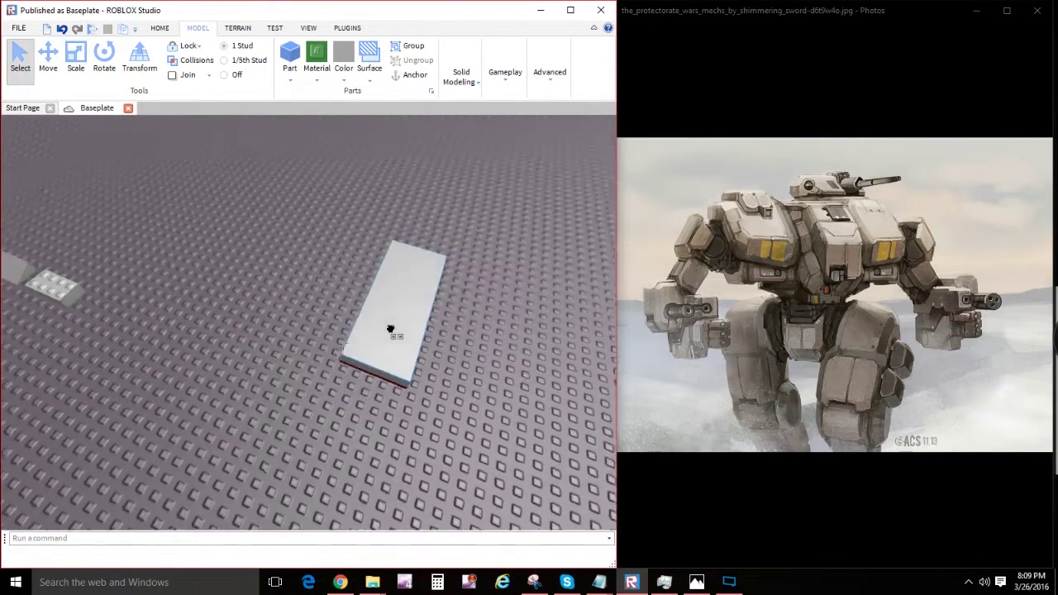
right_drag(389, 331, 377, 326)
scroll(342, 295, up, 8)
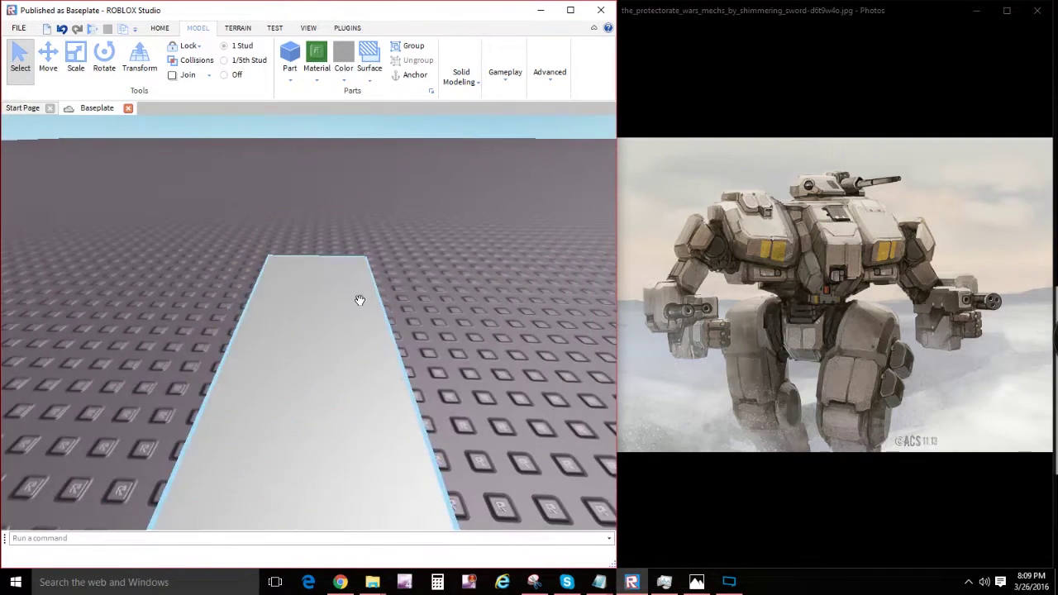
scroll(399, 317, down, 5)
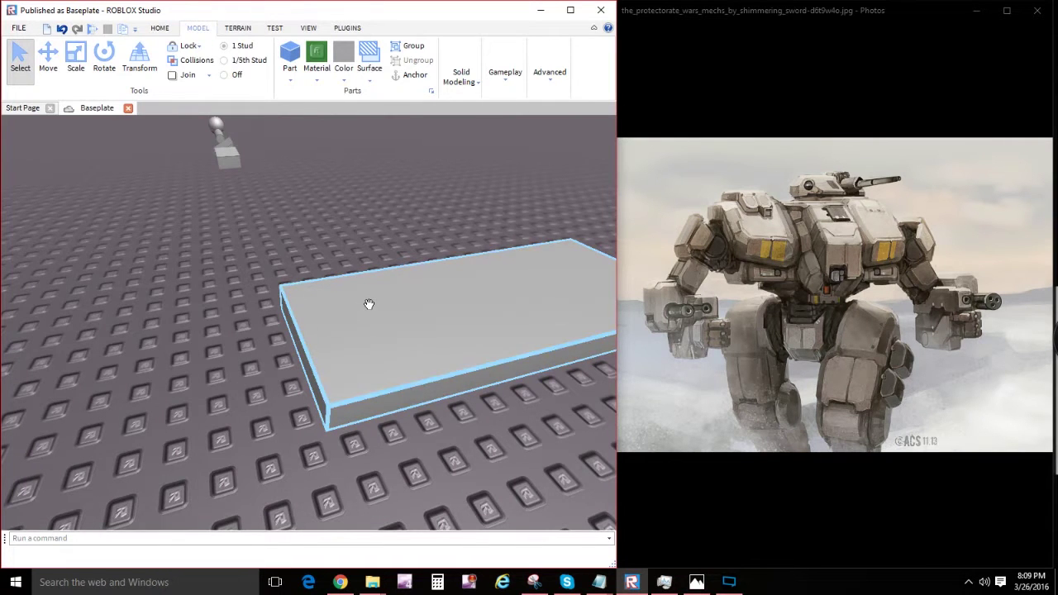
Step: Scale the smooth slab down along its long side into a narrow bar one stud wide
right_drag(368, 303, 187, 236)
key(w)
key(s)
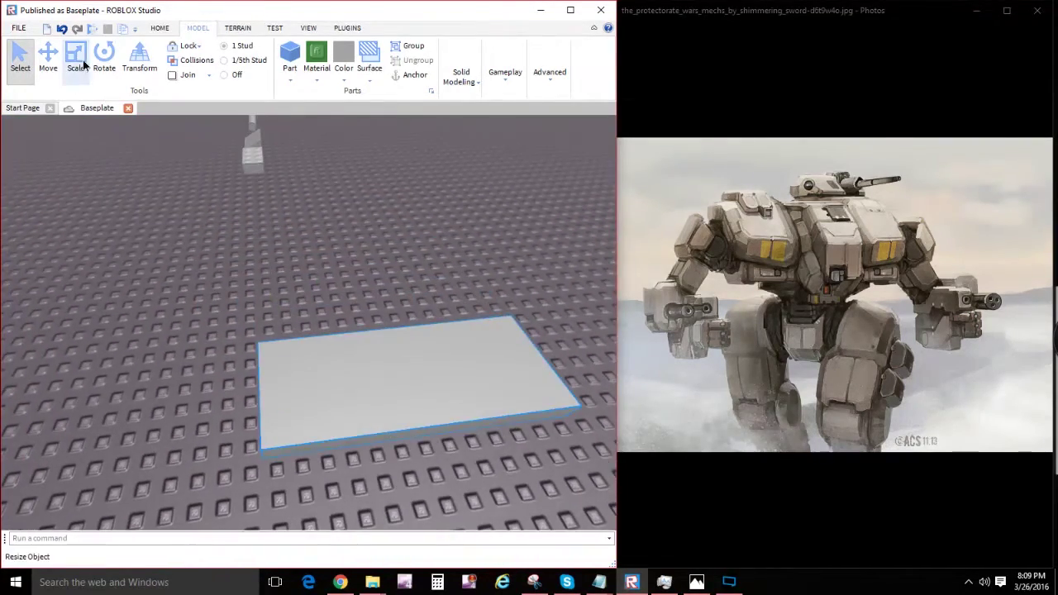
click(76, 56)
drag(571, 358, 328, 383)
key(a)
right_drag(290, 314, 289, 340)
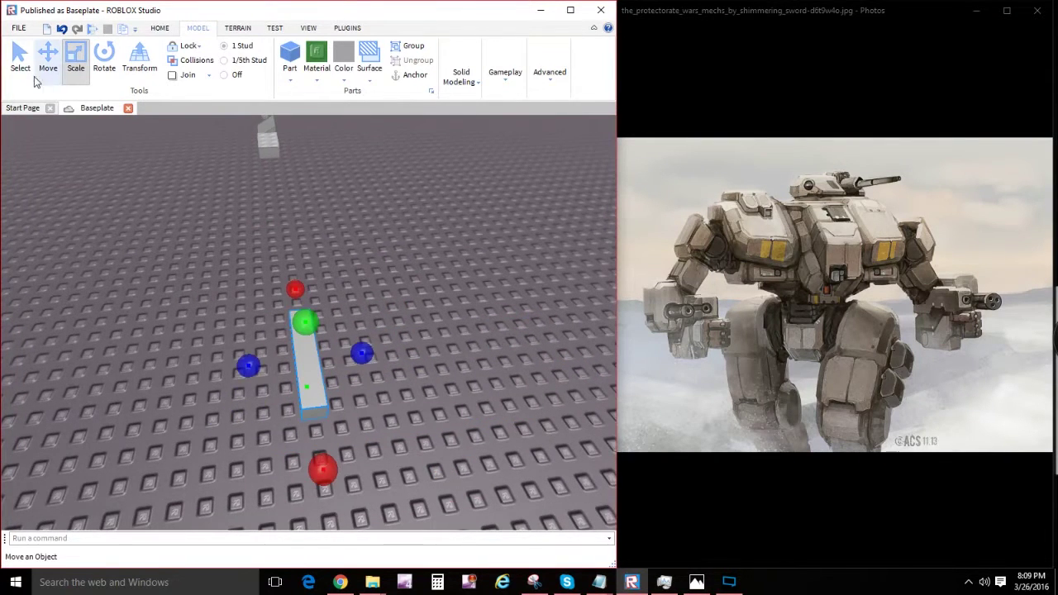
Step: Duplicate the narrow bar four times, moving each copy sideways to form an evenly spaced parallel row
click(48, 71)
scroll(365, 320, up, 2)
scroll(364, 322, down, 1)
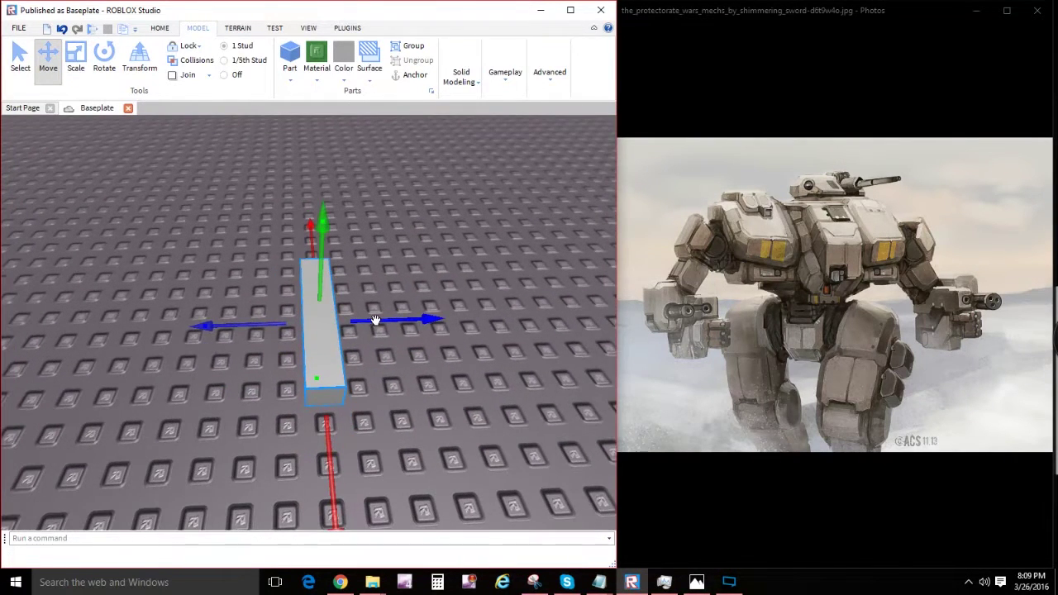
key(ctrl+d)
drag(376, 316, 548, 316)
key(ctrl+d)
key(ctrl+d)
key(ctrl+d)
scroll(548, 316, down, 5)
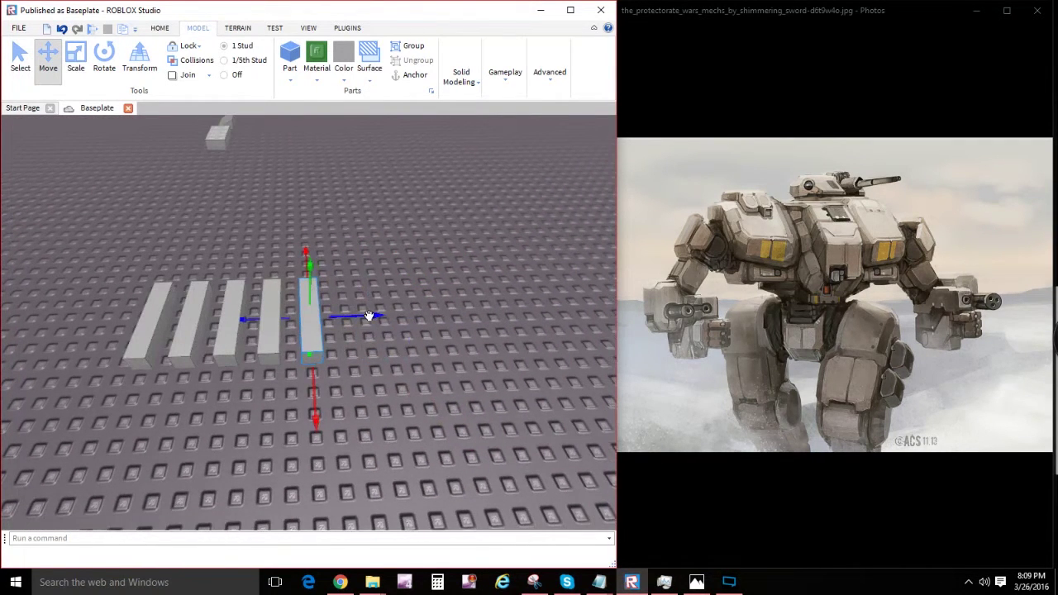
Step: Duplicate the end bar twice more at the same spacing to extend the row to seven bars
key(ctrl+d)
drag(369, 316, 416, 319)
click(158, 316)
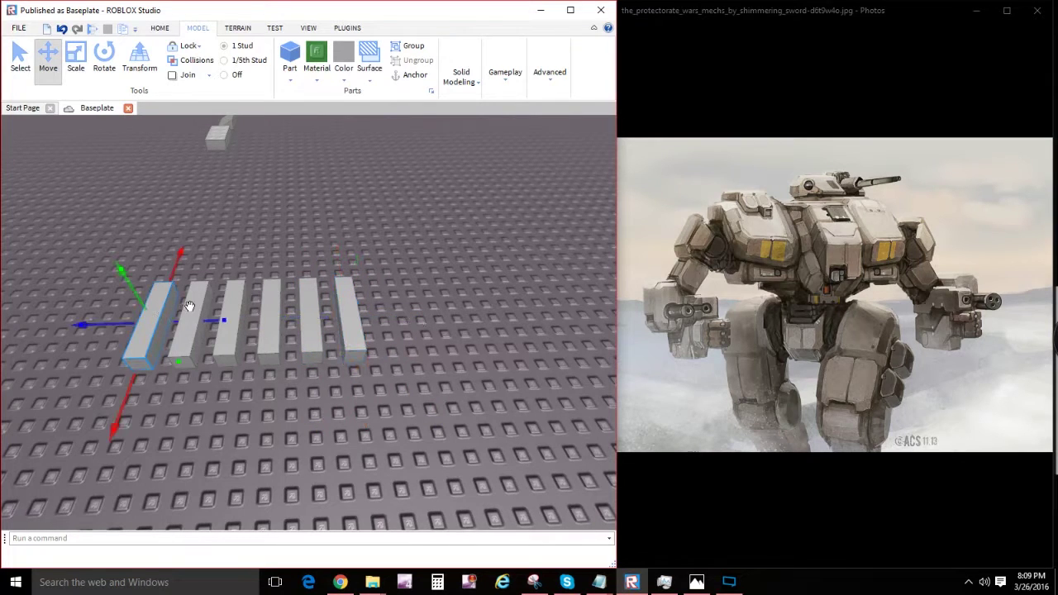
click(346, 297)
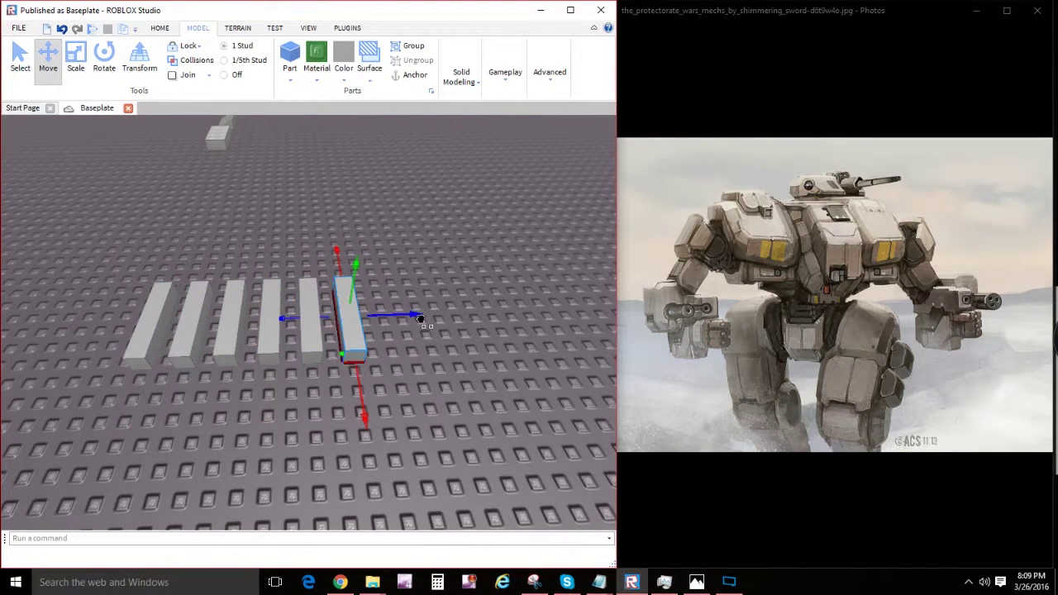
key(ctrl+d)
drag(360, 343, 397, 343)
key(a)
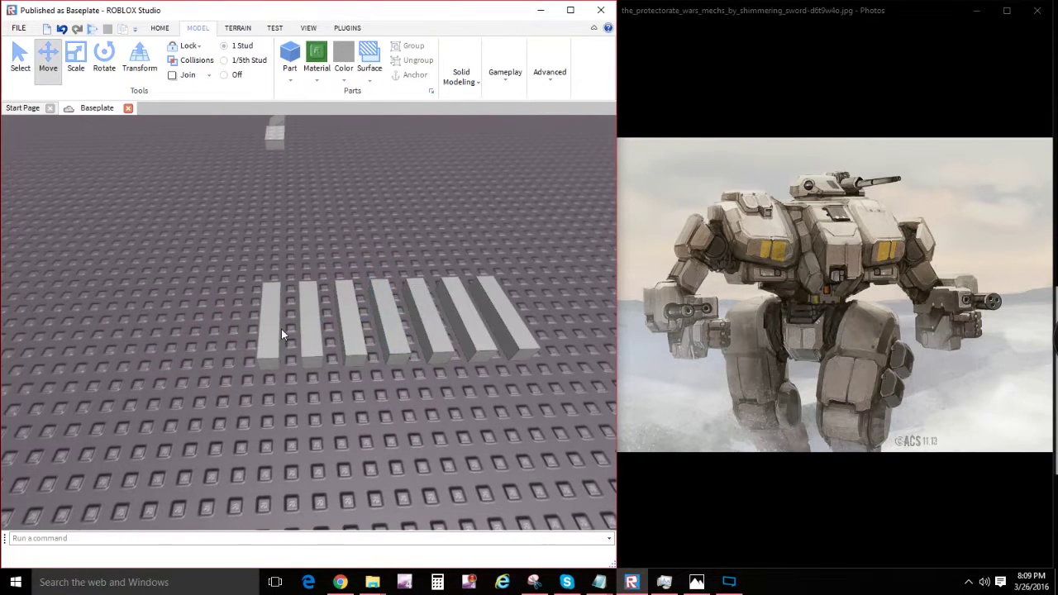
Step: Duplicate the bar at the end of the row and move the copy lengthwise until it sits end to end with it
right_drag(290, 388, 289, 385)
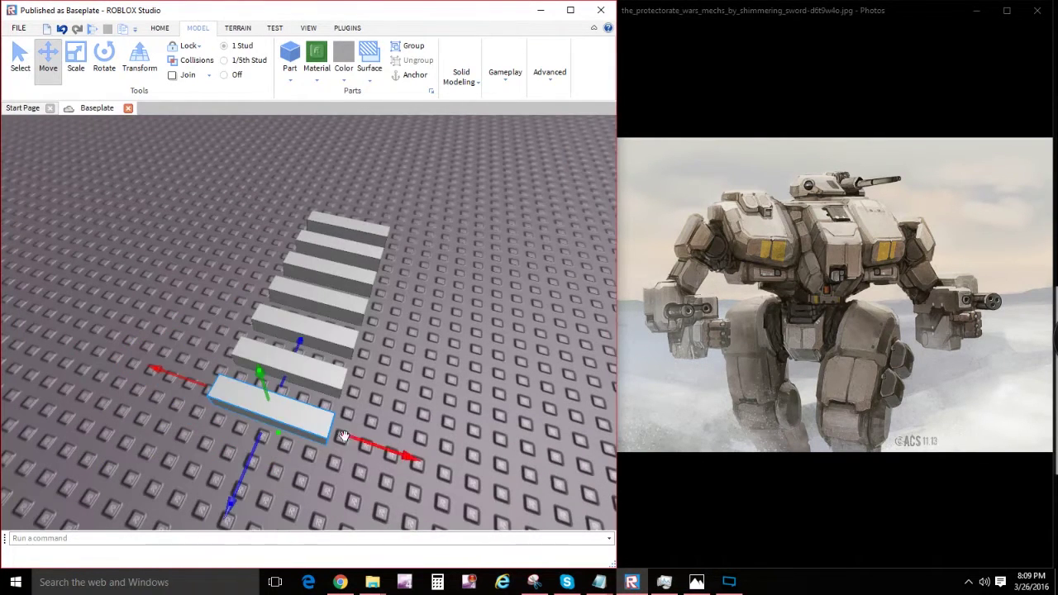
key(ctrl+d)
drag(402, 454, 542, 470)
Step: Scale the end-to-end copy to one stud long and stretch it sideways into a rail spanning the ends of all seven bars
click(76, 68)
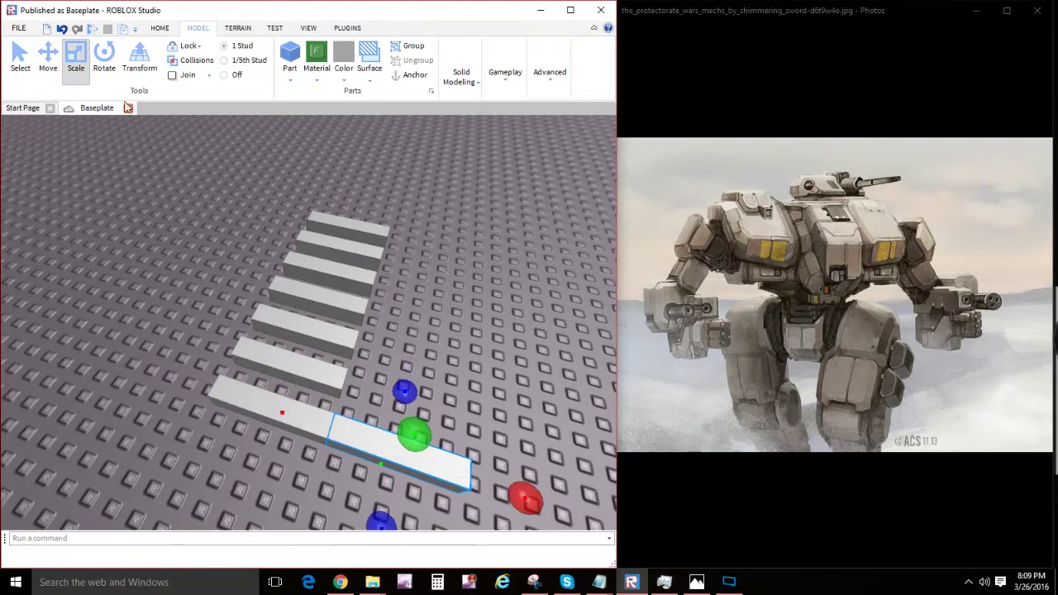
right_drag(318, 331, 343, 332)
key(d)
drag(446, 446, 341, 428)
right_drag(297, 359, 291, 364)
drag(187, 339, 406, 328)
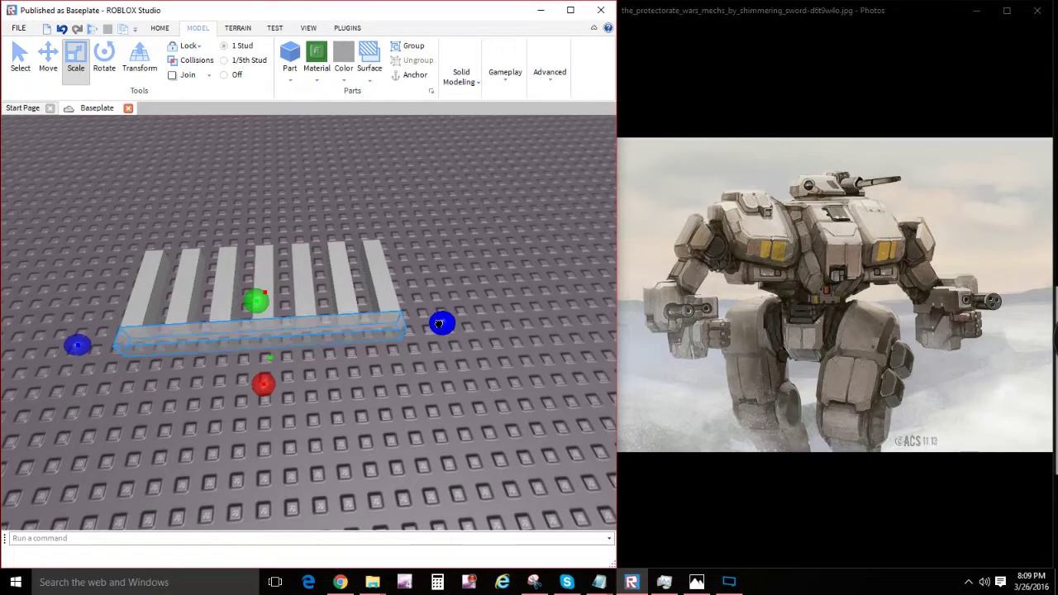
right_drag(414, 330, 103, 118)
Step: Duplicate the rail and move the copy to the opposite ends of the bars to close the ladder-shaped frame
click(21, 62)
right_drag(413, 331, 286, 269)
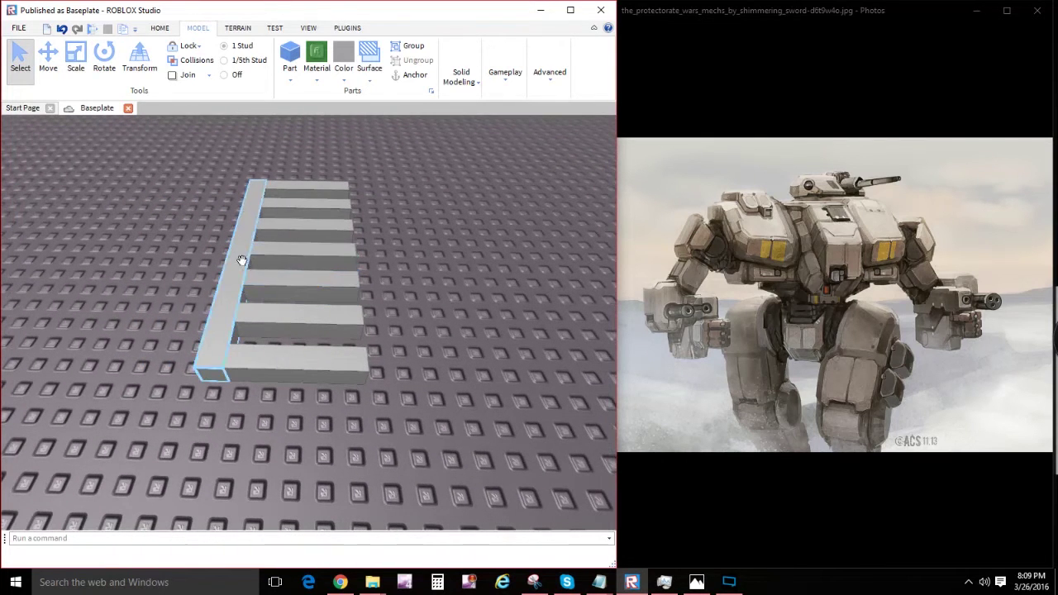
click(48, 58)
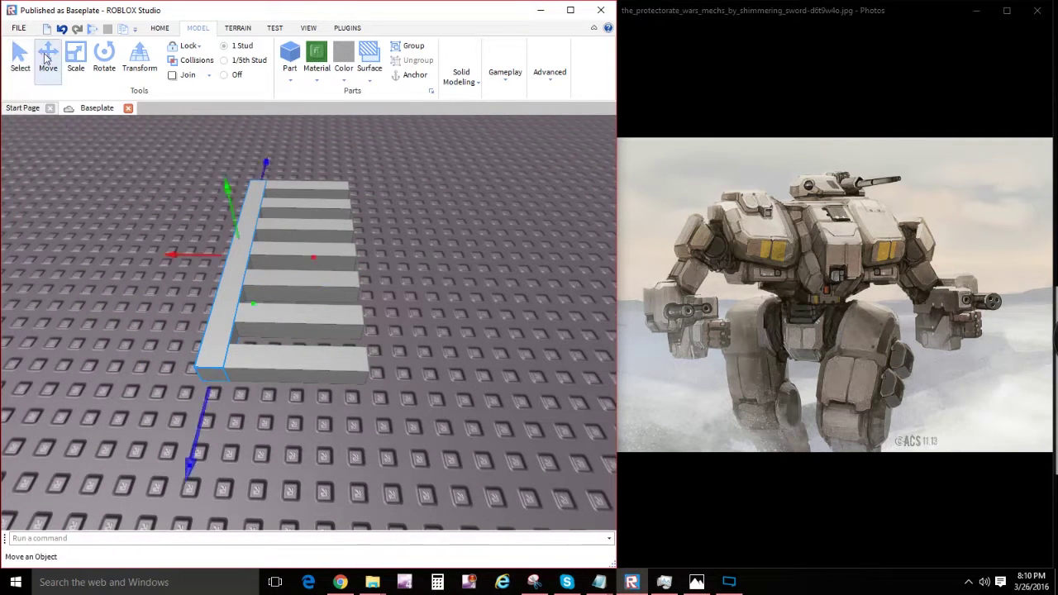
right_drag(333, 261, 437, 269)
drag(438, 264, 426, 200)
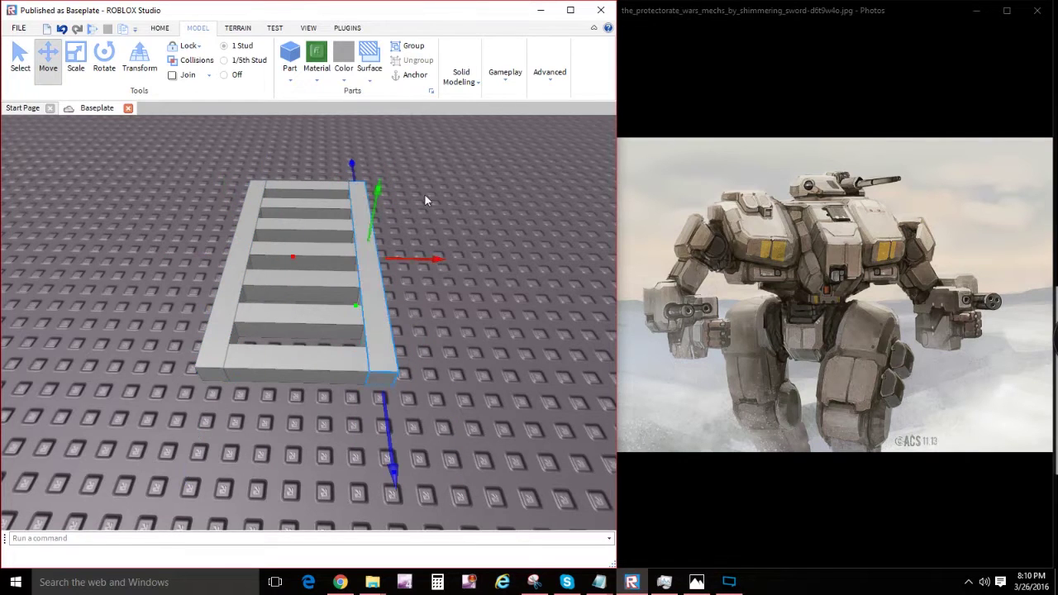
right_click(370, 232)
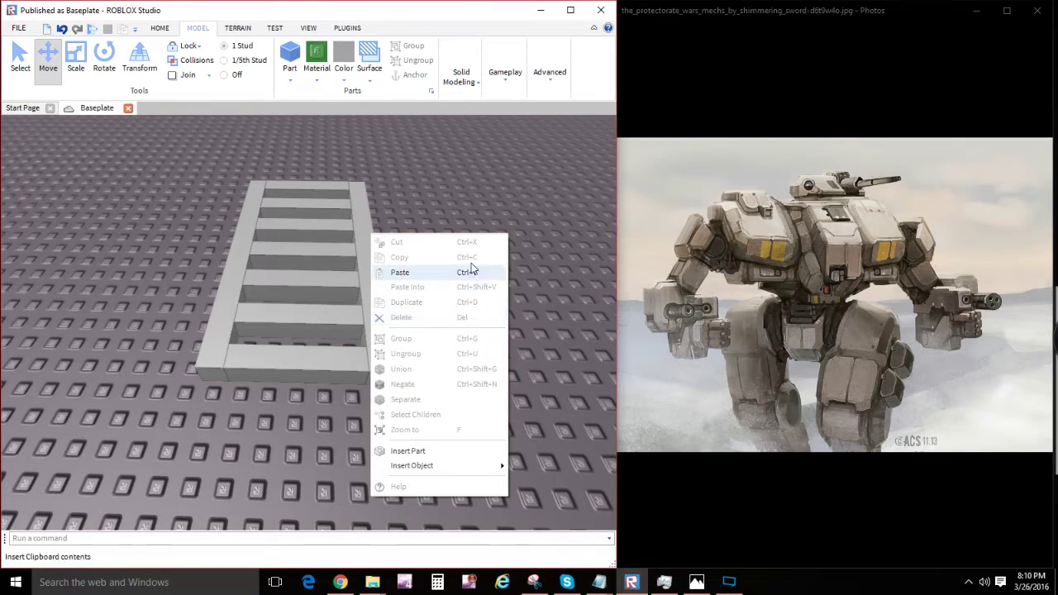
click(510, 234)
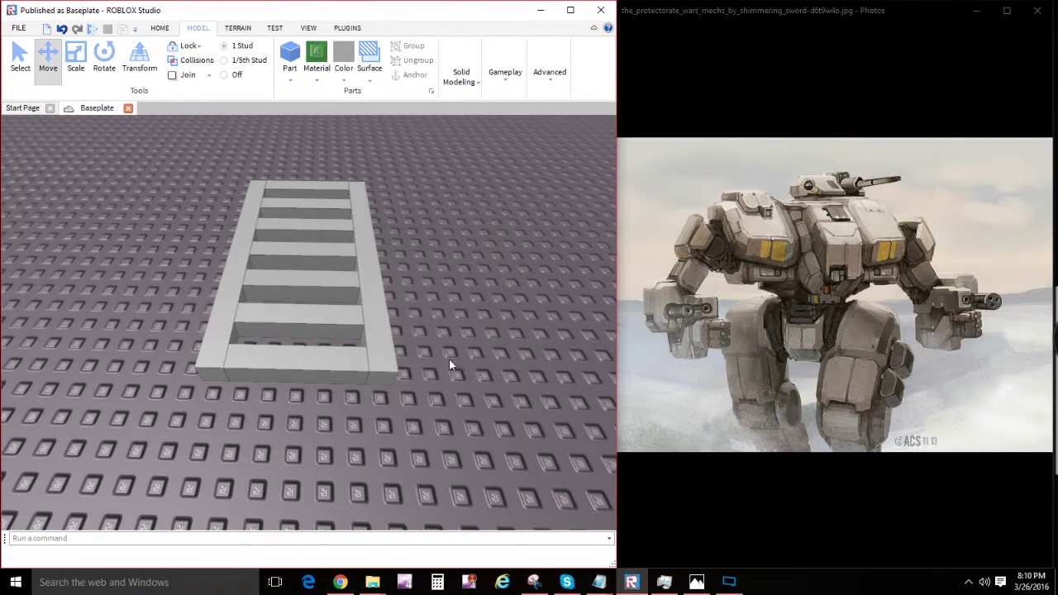
right_drag(398, 331, 393, 354)
click(394, 354)
click(394, 354)
right_drag(273, 324, 273, 335)
scroll(274, 328, down, 5)
scroll(274, 328, up, 1)
scroll(273, 329, up, 5)
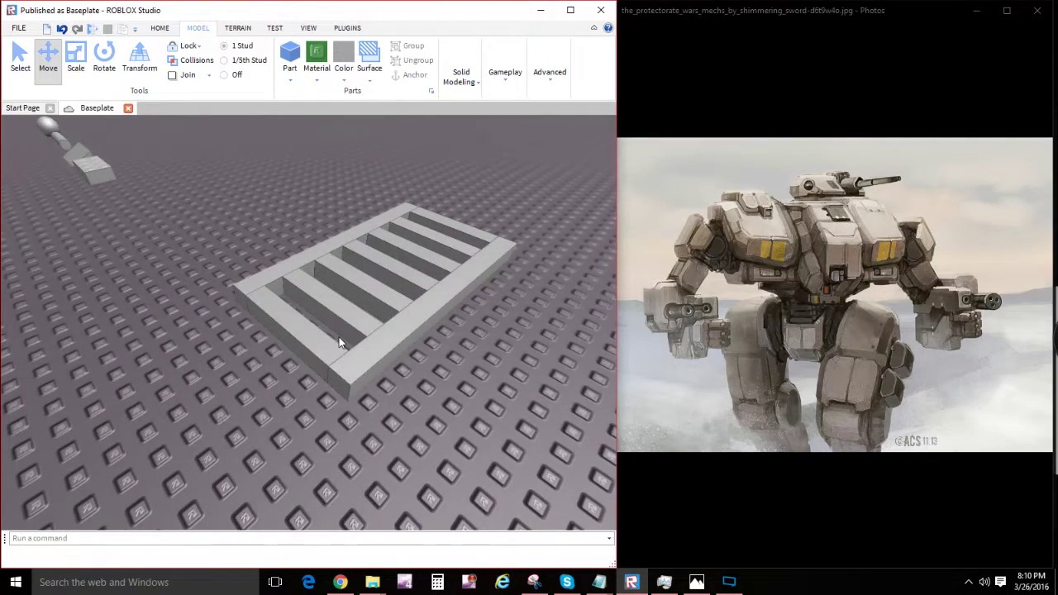
Step: Bring a wedge from the sample parts over to the ladder frame, tilt it upright and lower it into the end gap's corner
right_drag(339, 337, 289, 284)
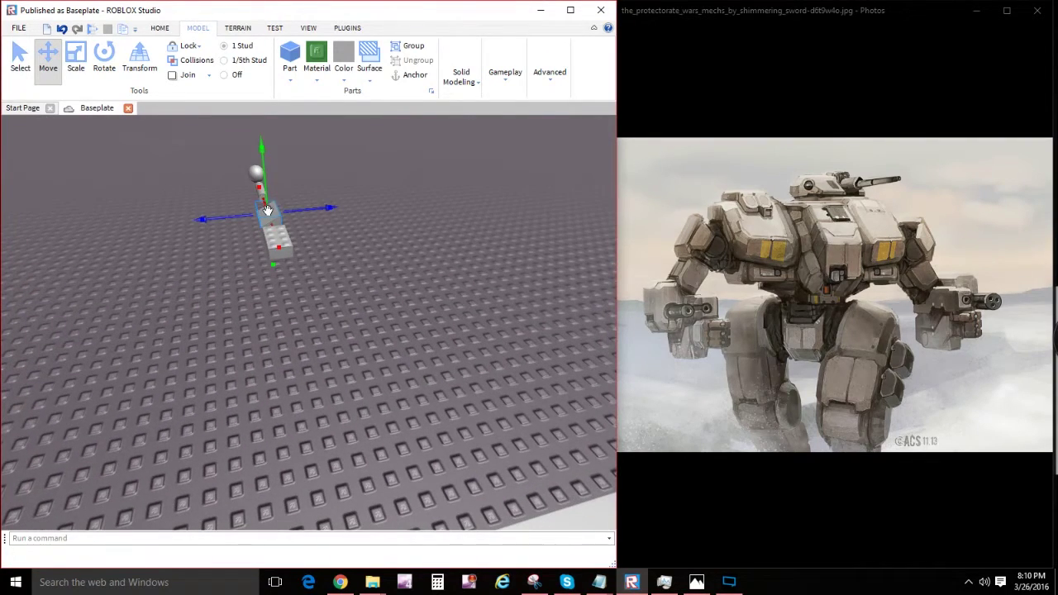
drag(267, 209, 330, 246)
right_drag(330, 246, 331, 248)
drag(331, 246, 444, 385)
key(t)
key(t)
right_drag(434, 364, 444, 385)
drag(444, 385, 430, 432)
right_drag(431, 432, 437, 428)
drag(370, 247, 361, 271)
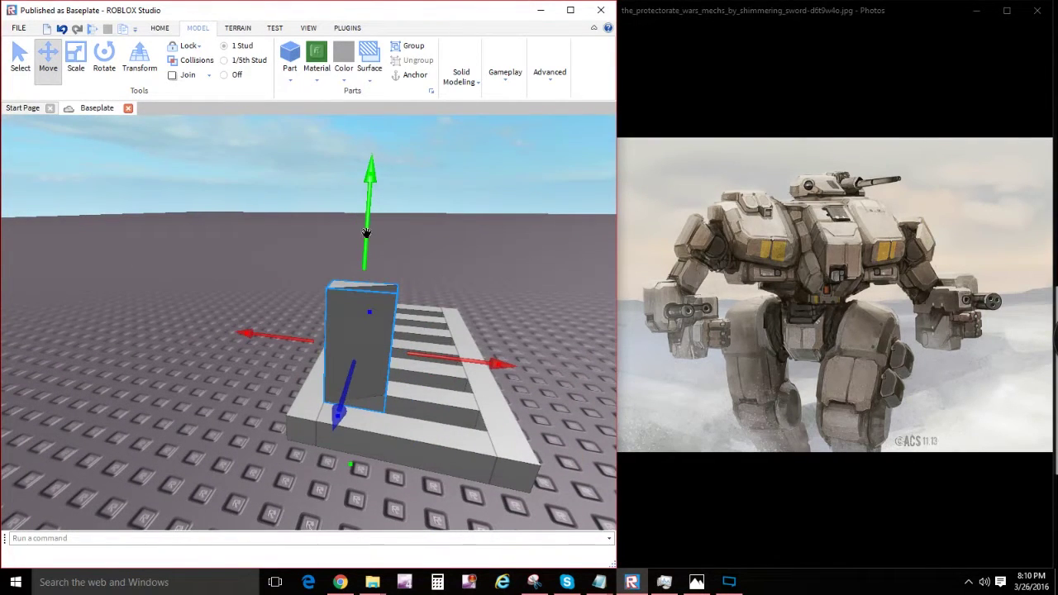
drag(366, 233, 366, 263)
Step: Scale the wedge down in width and height so it fits the corner between the end bar and the rail
click(76, 58)
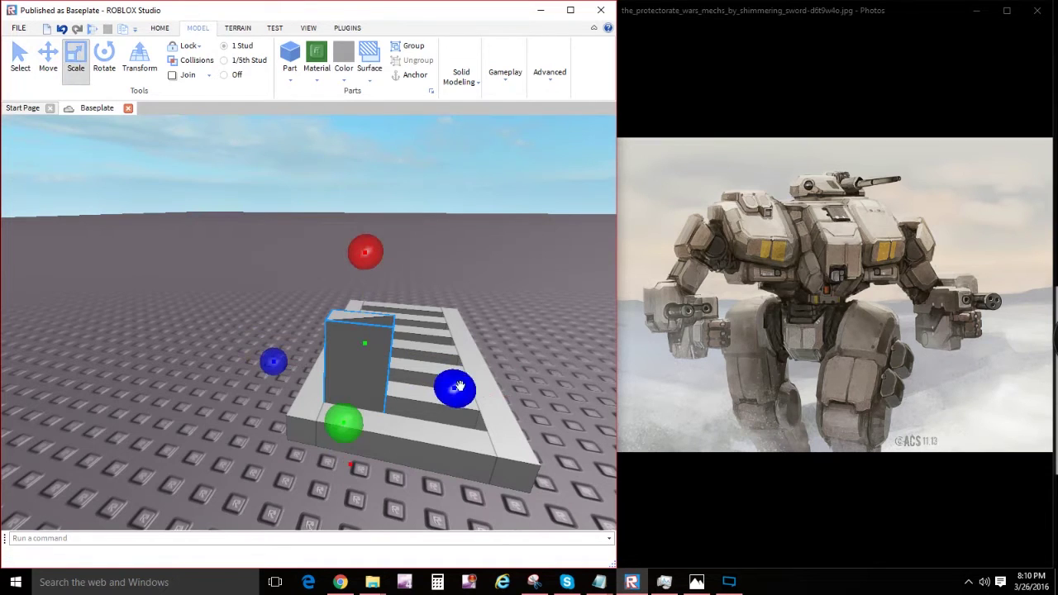
drag(460, 387, 349, 288)
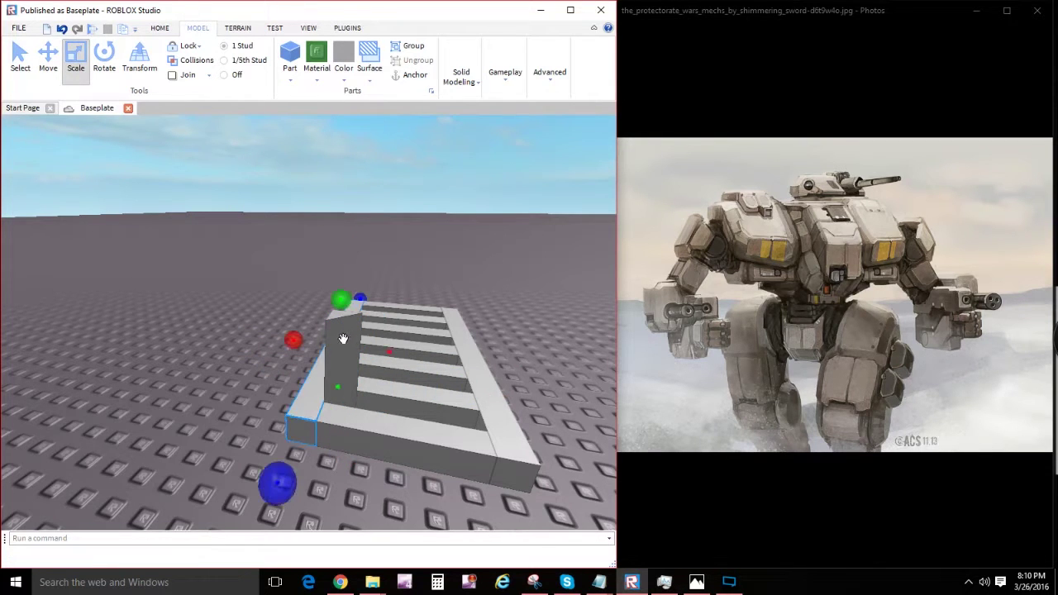
right_drag(341, 351, 328, 340)
click(289, 303)
drag(289, 207, 289, 301)
scroll(191, 218, up, 2)
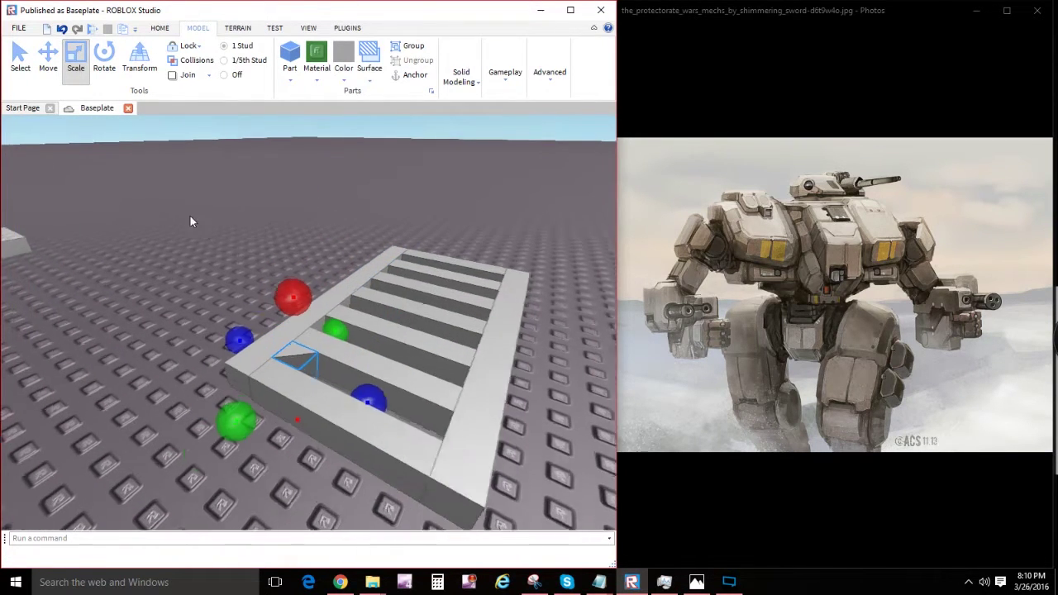
Step: Shift the small wedge along the rail into the last gap and place a copy with its slope reversed in the neighbouring gap
click(57, 64)
right_drag(405, 253, 235, 252)
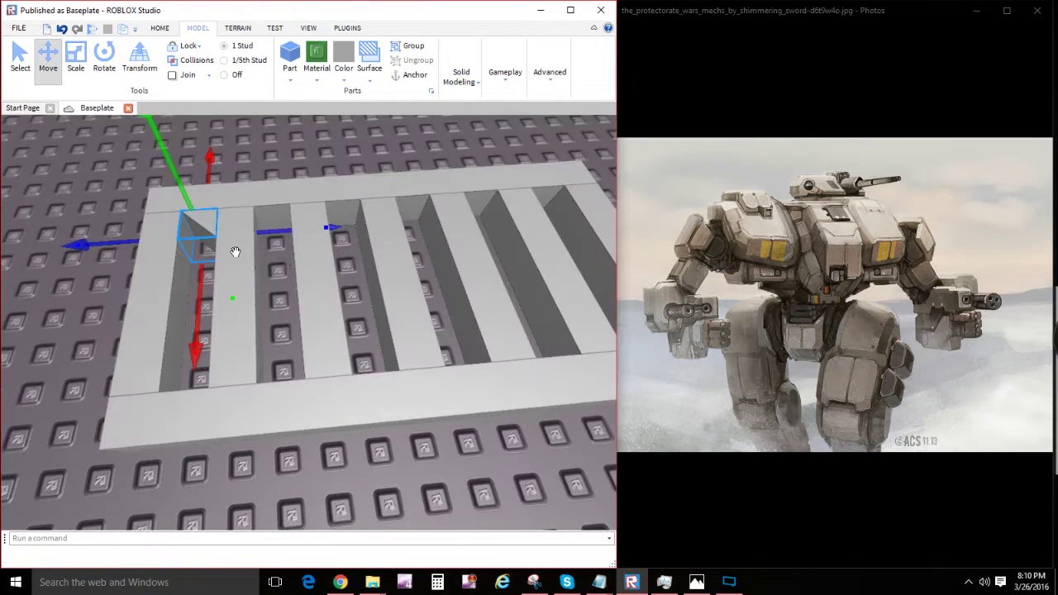
drag(259, 234, 467, 211)
key(d)
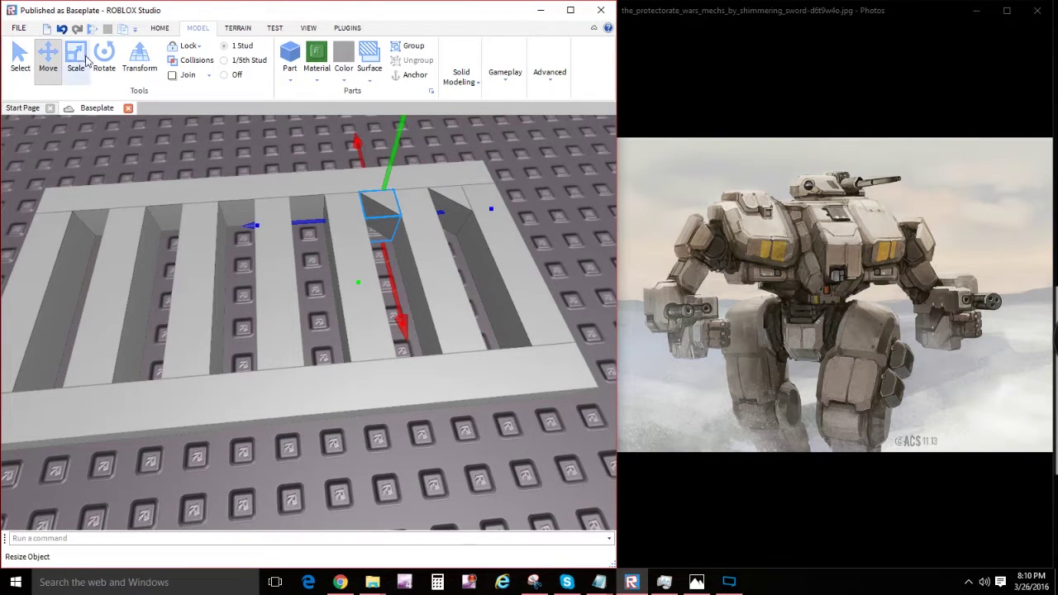
click(104, 58)
drag(402, 304, 391, 176)
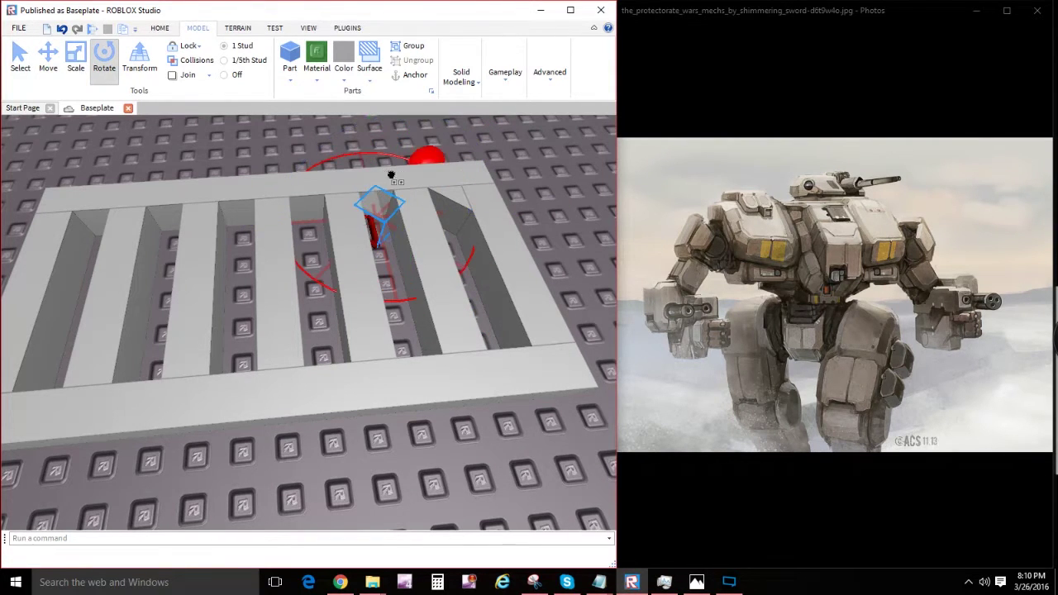
drag(446, 198, 472, 195)
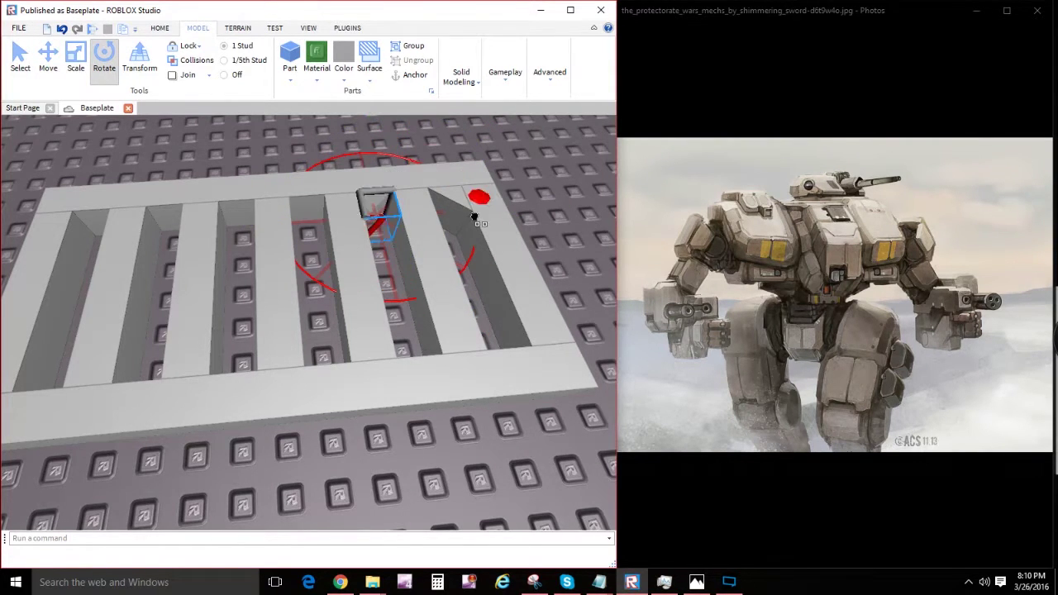
Step: Duplicate the reversed wedge into each of the four remaining gaps along the same rail
click(51, 71)
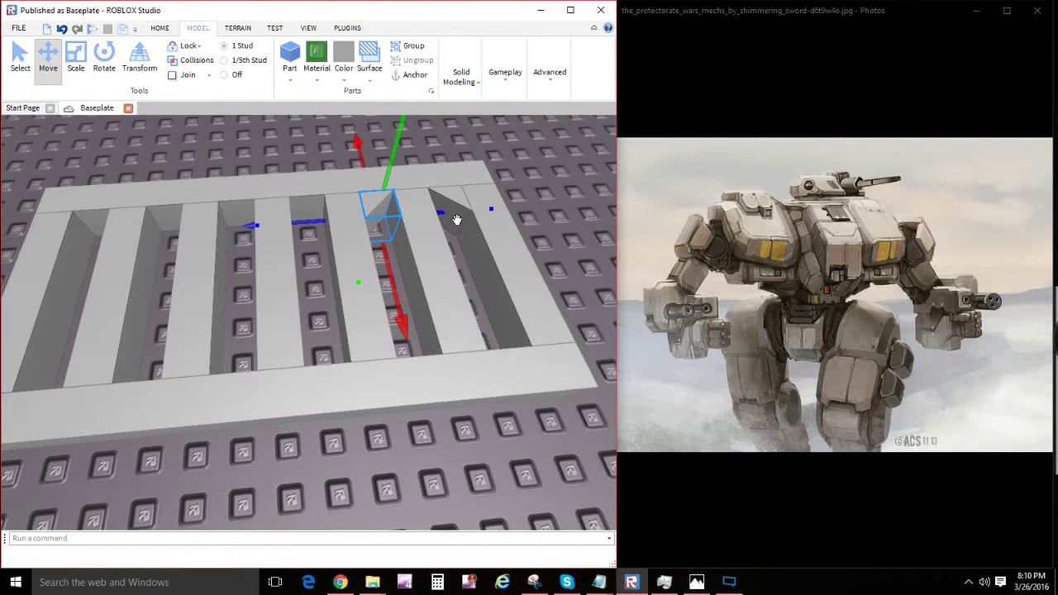
scroll(404, 219, down, 5)
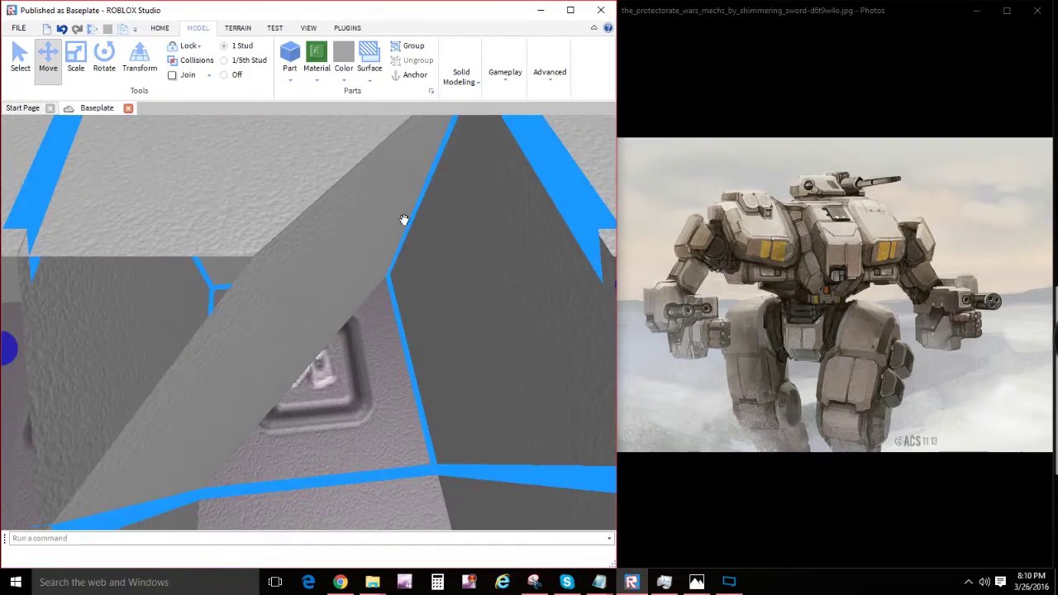
scroll(405, 219, down, 5)
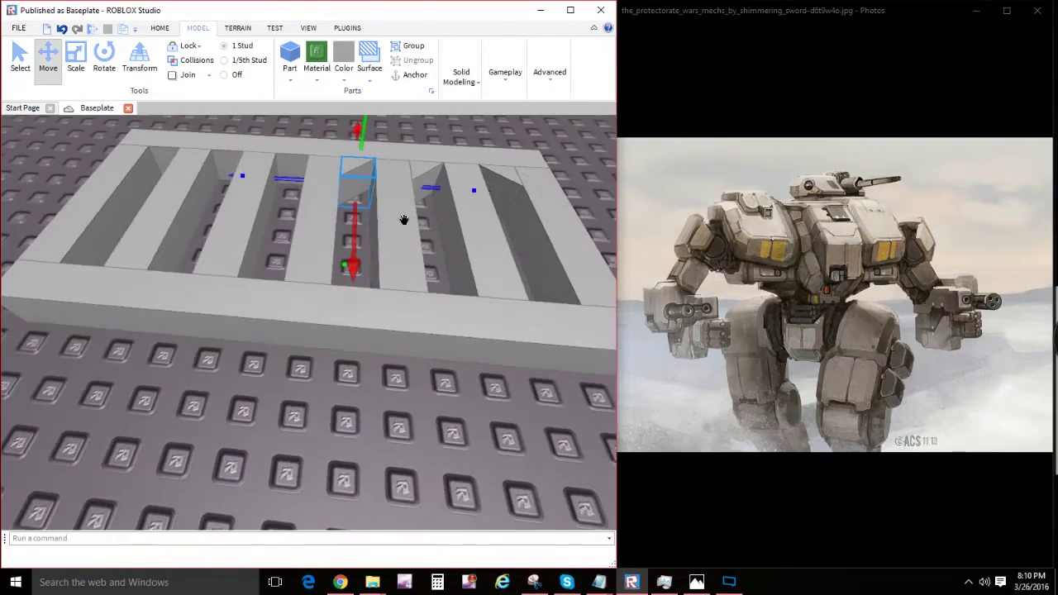
right_drag(403, 231, 402, 231)
scroll(402, 231, down, 1)
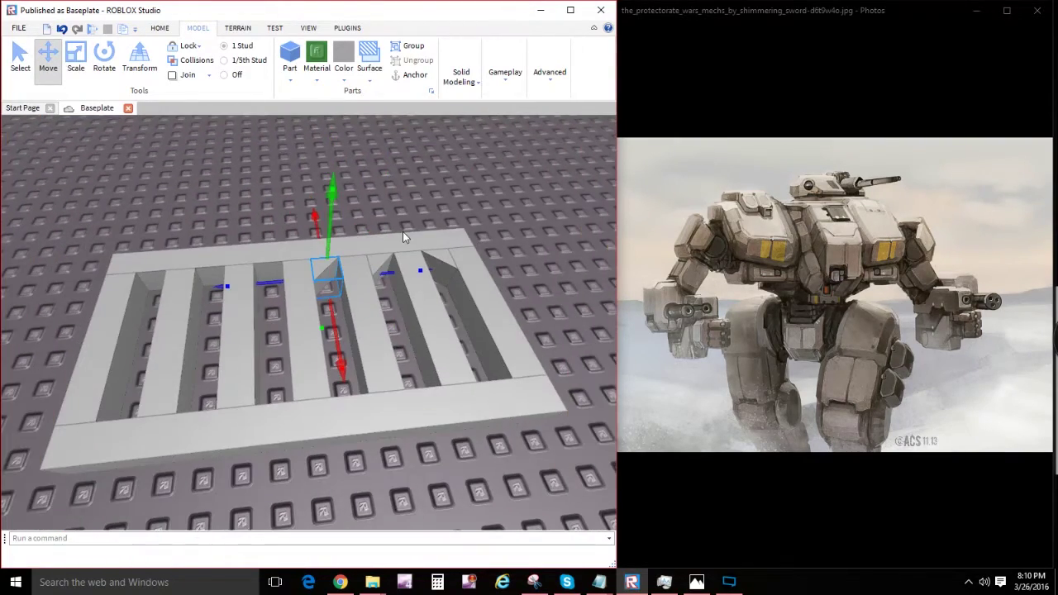
key(f)
scroll(403, 231, down, 5)
scroll(401, 233, up, 4)
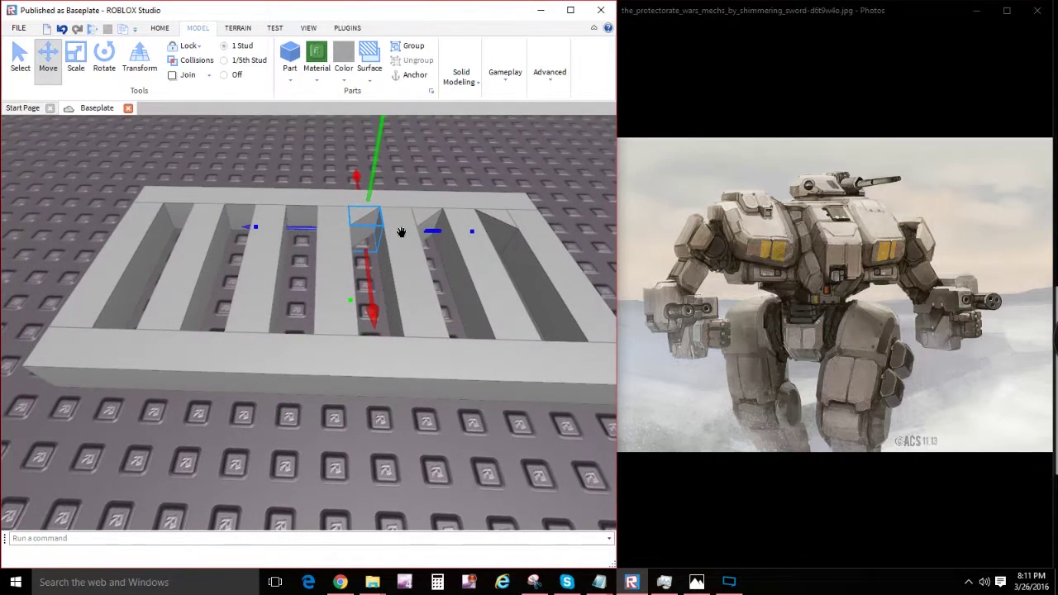
scroll(401, 232, up, 2)
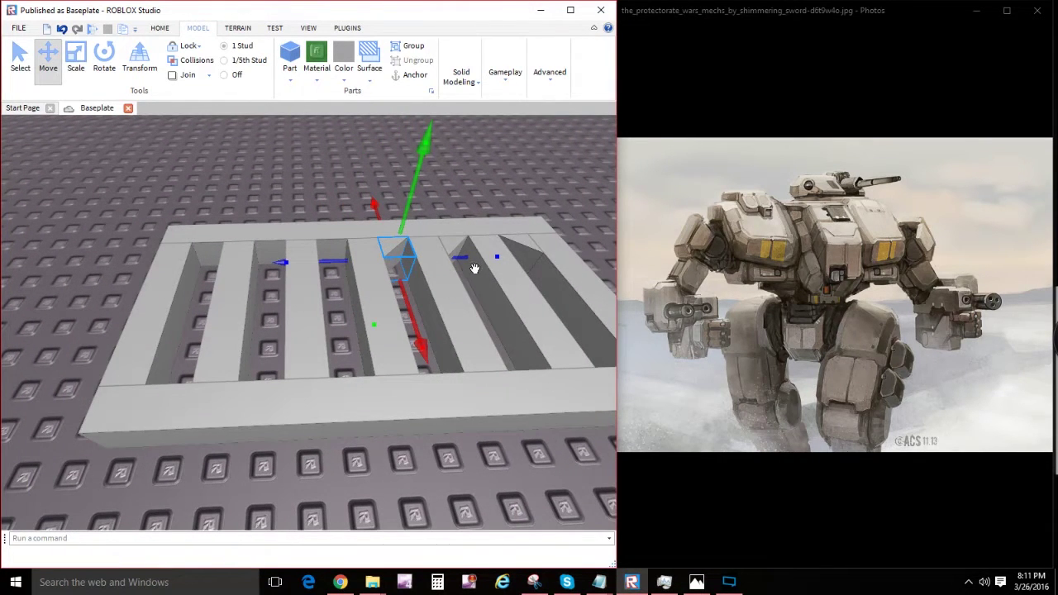
drag(469, 261, 354, 266)
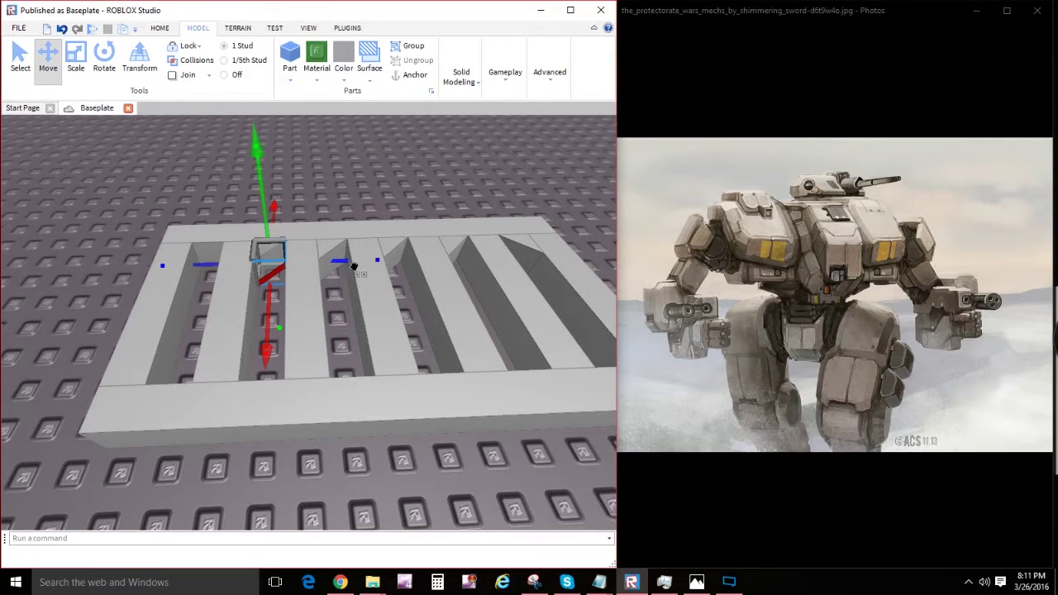
click(400, 247)
drag(469, 262, 289, 271)
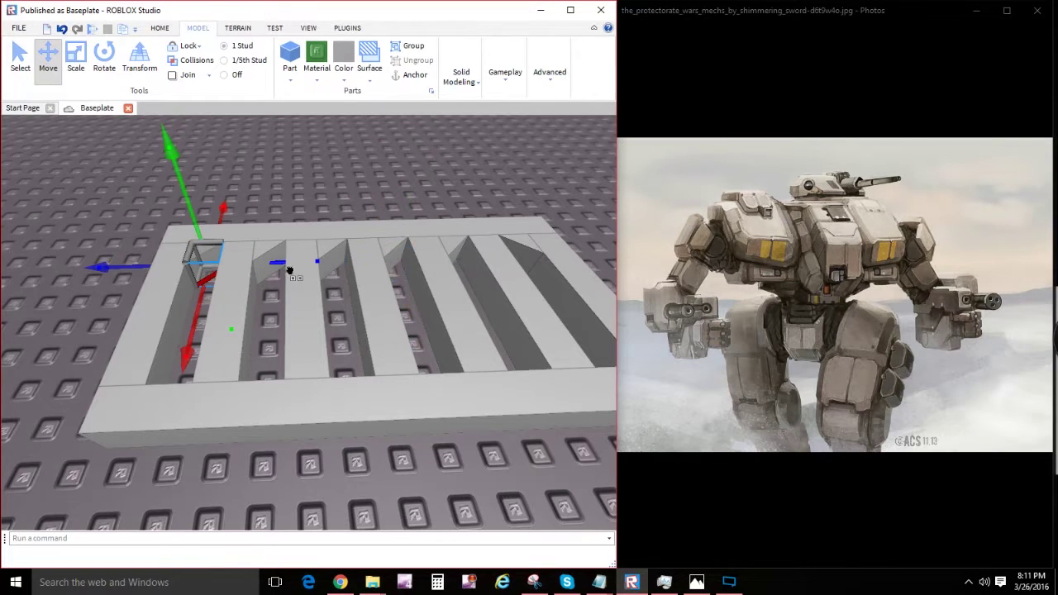
Step: Copy the wedge to the opposite rail within the first gap and rotate it so its slope mirrors the one across
drag(224, 218, 205, 283)
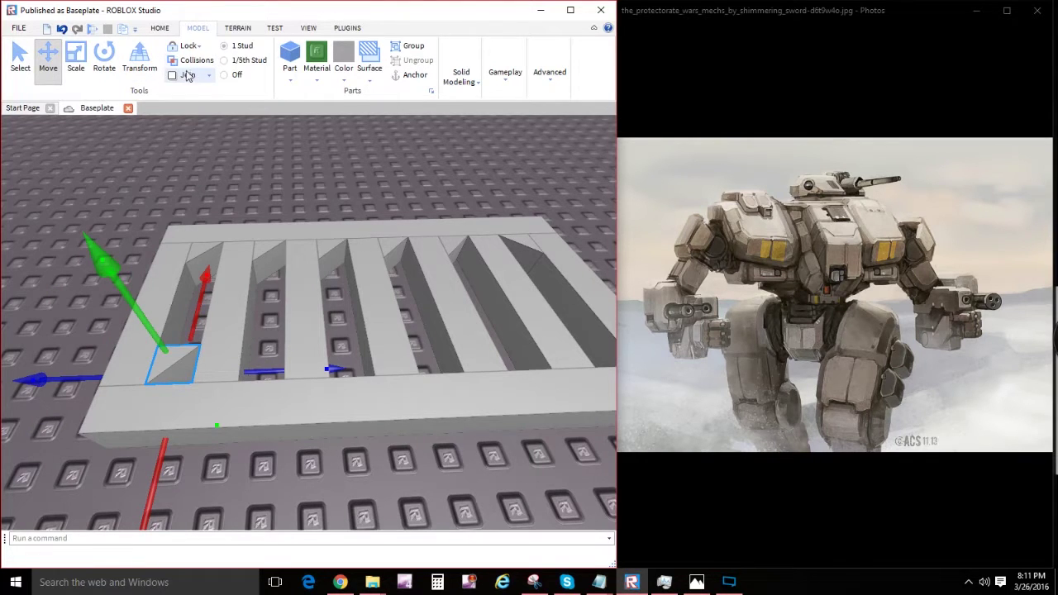
click(104, 58)
mouse_move(201, 290)
mouse_down()
mouse_move(170, 296)
mouse_move(197, 297)
mouse_up()
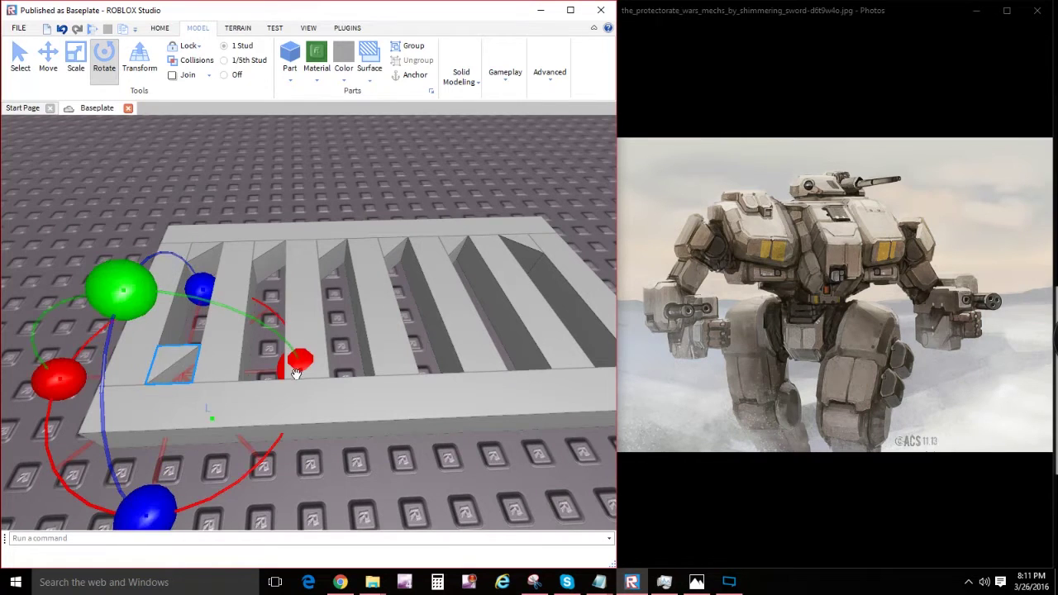
drag(297, 367, 170, 294)
Step: Duplicate the mirrored wedge along the second rail so that every remaining gap has one in its corner
click(47, 56)
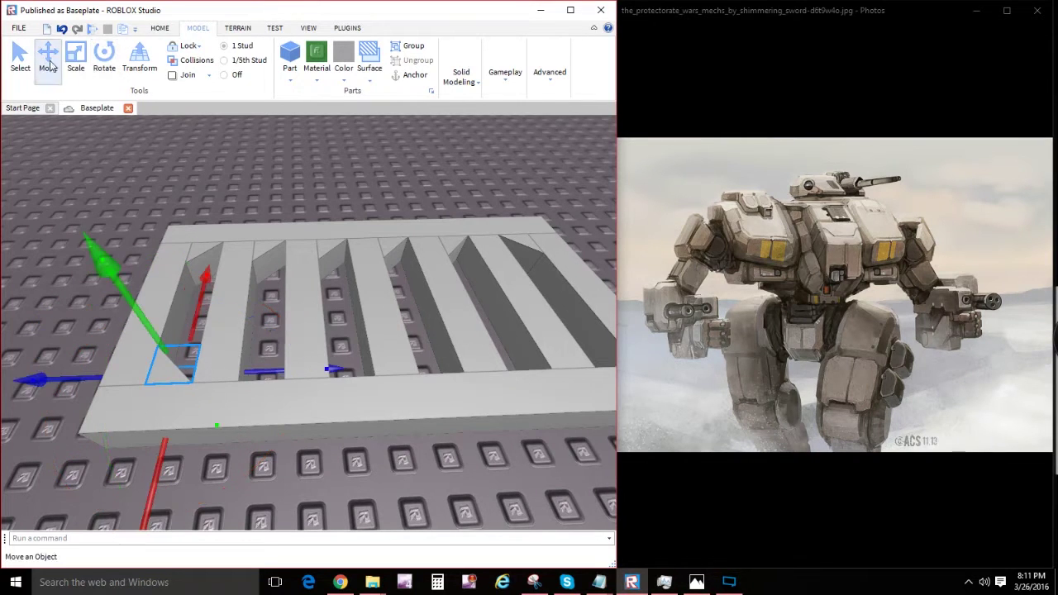
drag(308, 353, 548, 361)
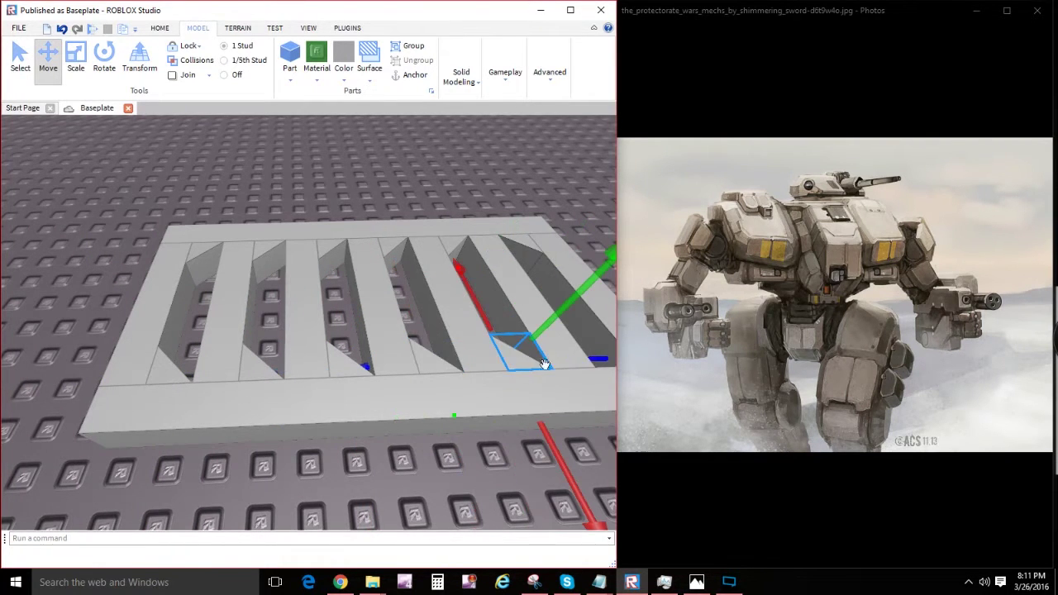
scroll(464, 372, down, 5)
scroll(465, 371, up, 4)
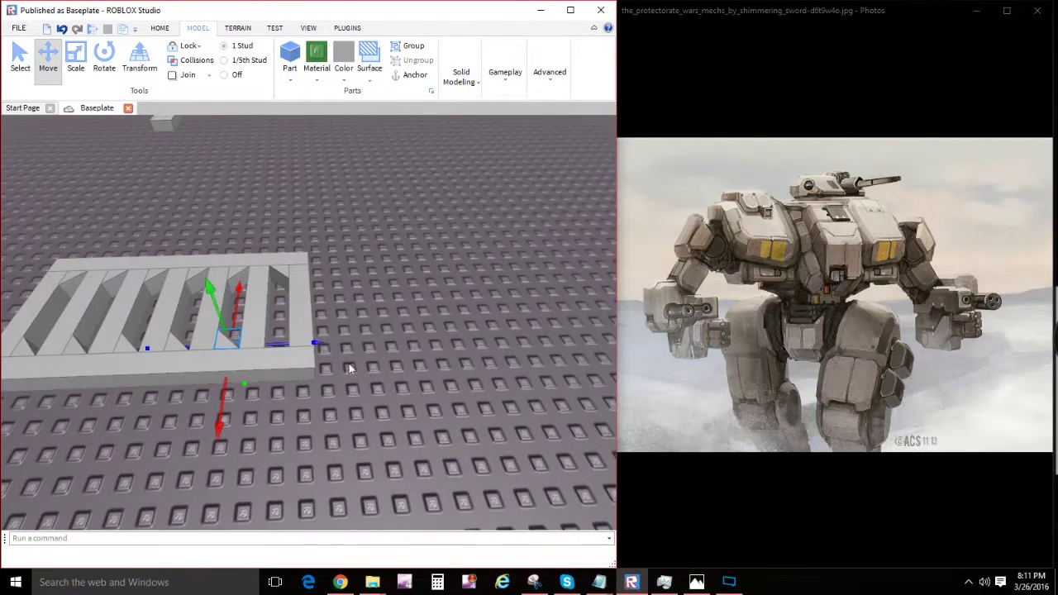
drag(323, 345, 361, 348)
scroll(354, 346, up, 3)
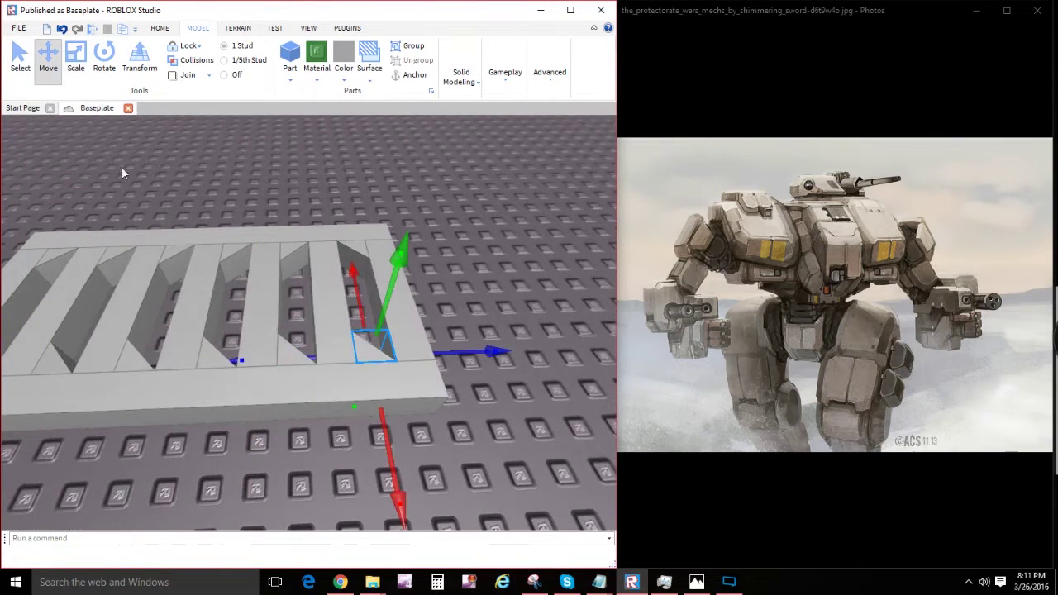
Step: Rotate the wedge in the second rail's last gap so its slope faces the opposite way from the others
click(104, 56)
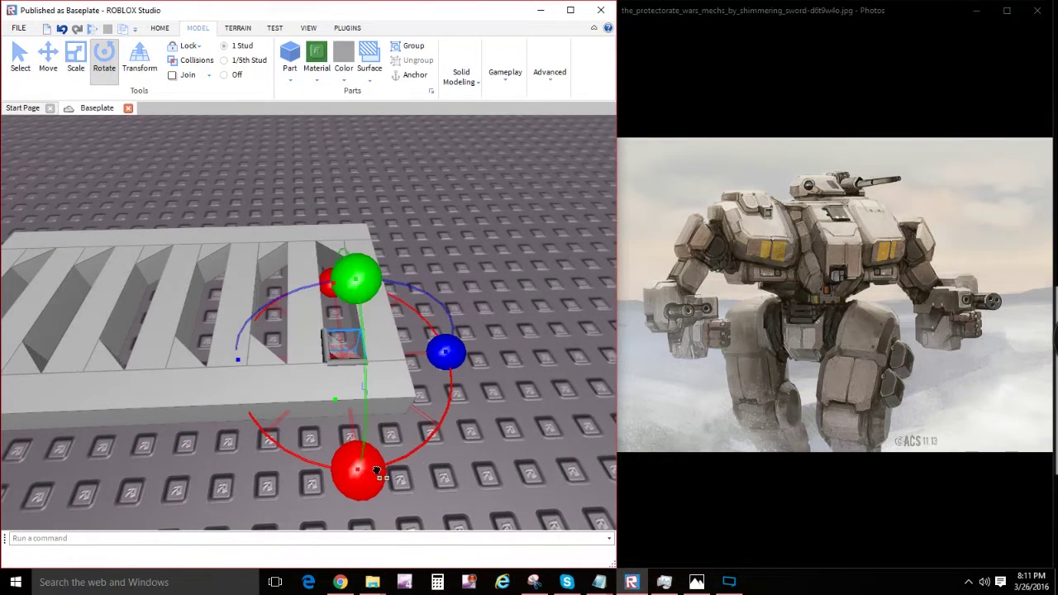
drag(431, 347, 287, 282)
scroll(319, 195, up, 7)
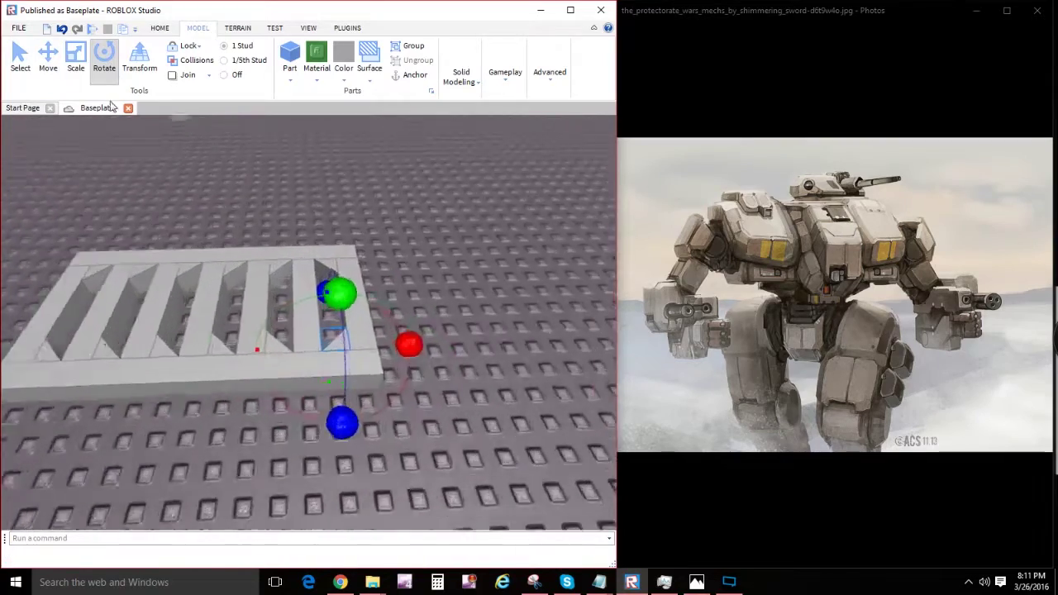
Step: Place a copy of the corner wedge outside the frame, directly off the end of one rail
right_drag(319, 195, 359, 224)
scroll(358, 224, down, 4)
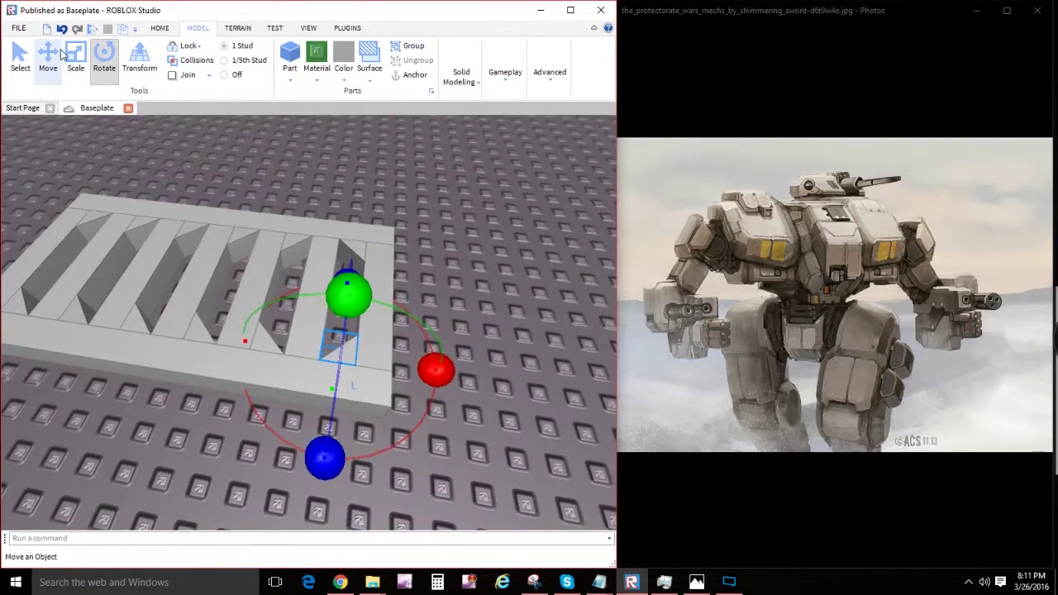
scroll(221, 245, down, 2)
key(a)
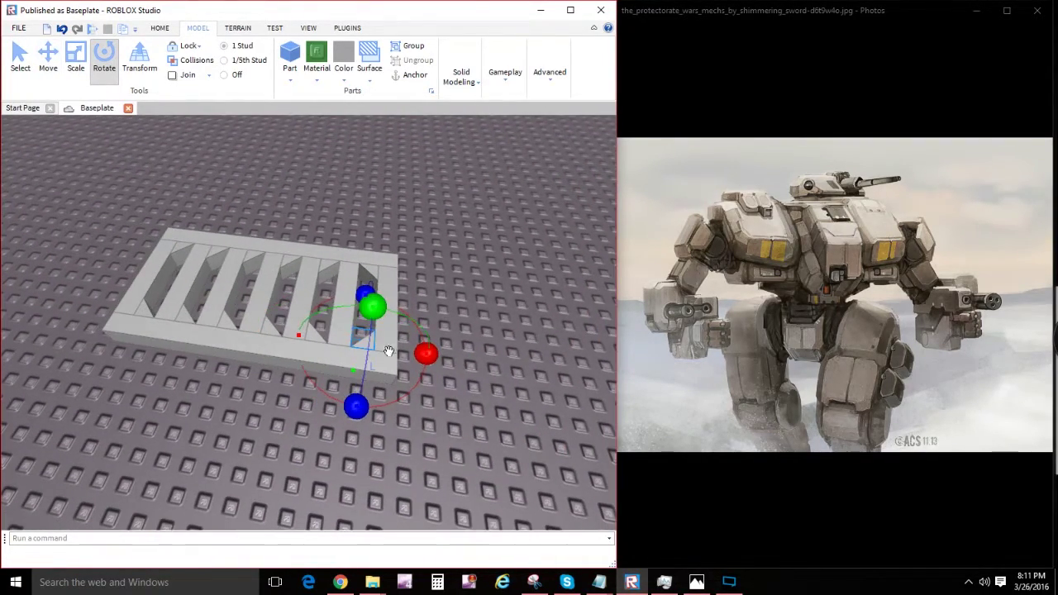
click(48, 72)
right_drag(413, 370, 333, 378)
drag(323, 331, 164, 346)
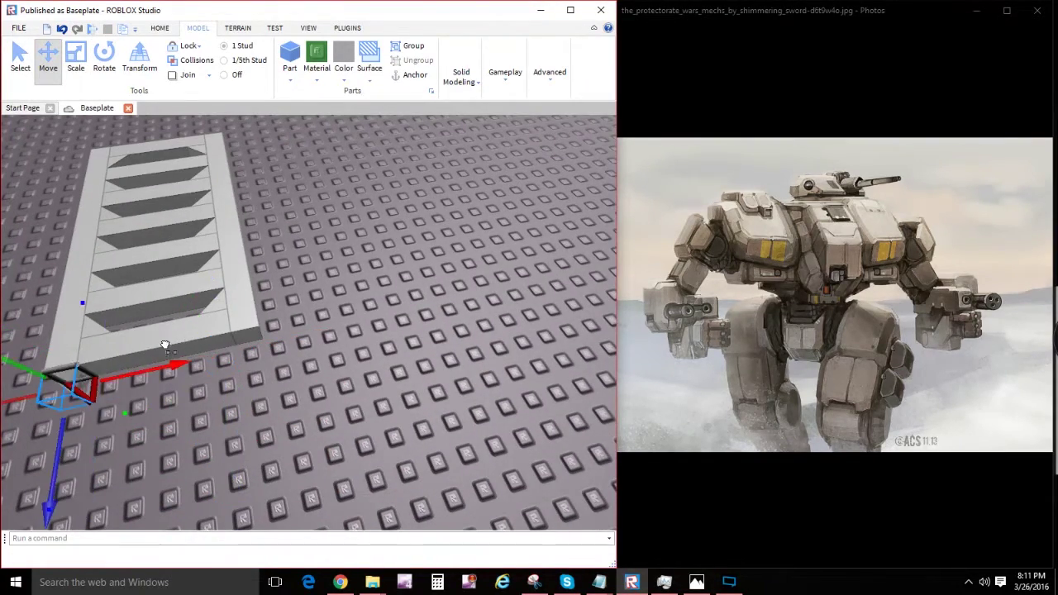
Step: Stretch the outer wedge lengthwise to three studs so it forms a tapered extension of the rail
right_drag(164, 345, 67, 178)
click(76, 60)
right_drag(212, 254, 286, 326)
key(d)
Step: Duplicate the tapered extension onto the end of the other rail and rotate the copy so it mirrors the first
click(48, 55)
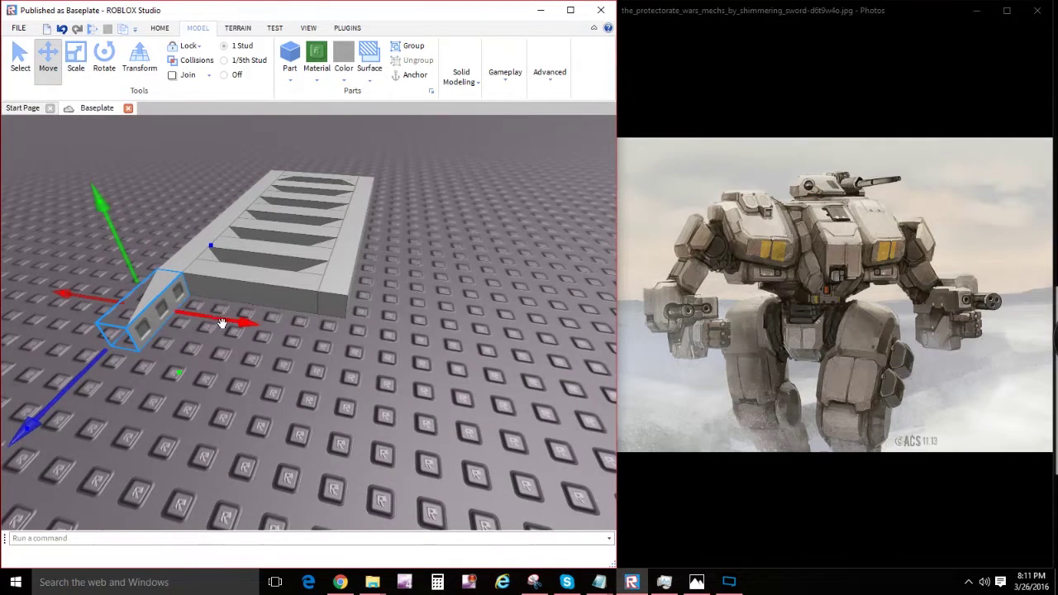
drag(222, 323, 399, 339)
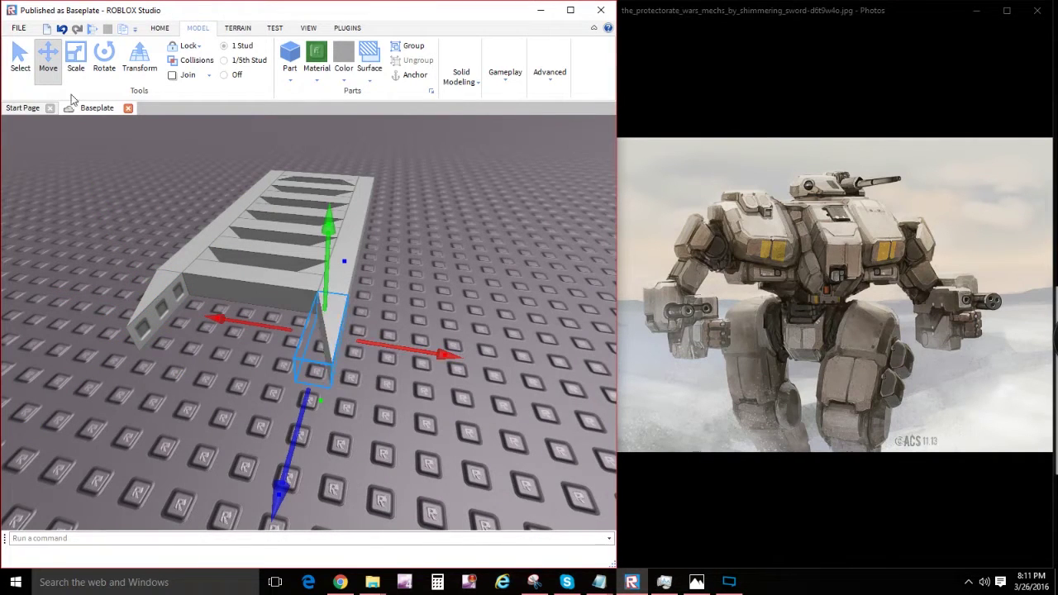
click(104, 58)
drag(453, 370, 157, 212)
drag(42, 281, 42, 320)
right_drag(307, 397, 611, 438)
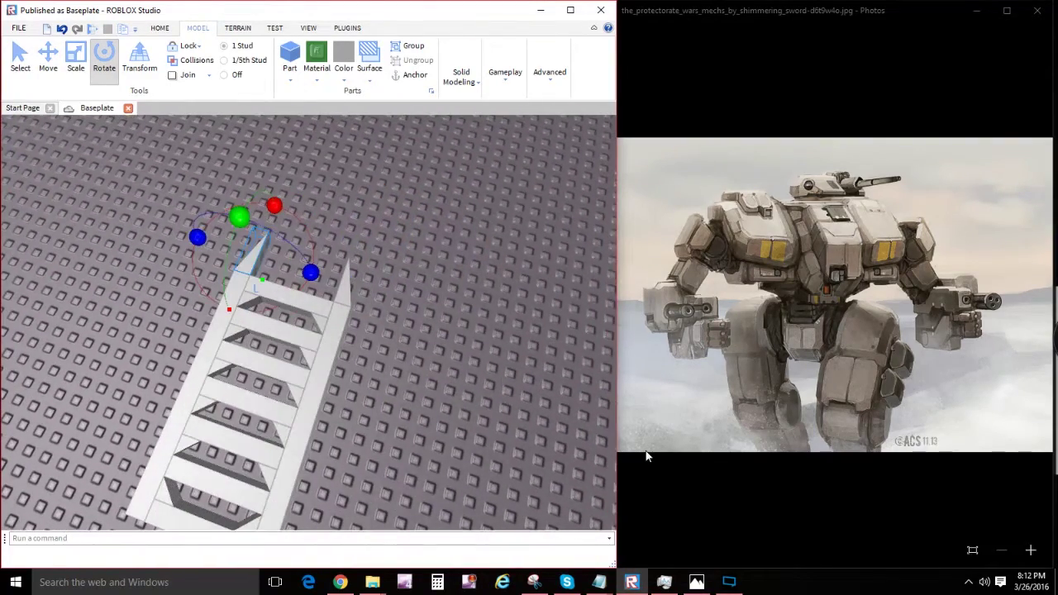
Step: Place two copies of the end rung side by side between the tips of the tapered extensions
key(a)
right_drag(456, 343, 402, 338)
click(345, 334)
scroll(346, 334, up, 1)
scroll(81, 132, down, 3)
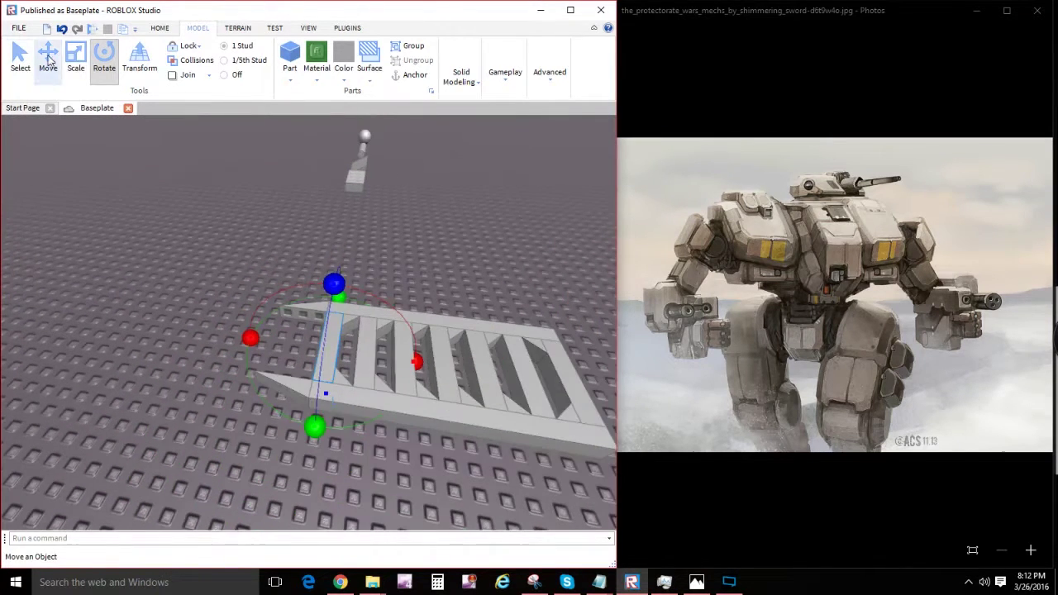
click(48, 61)
scroll(245, 257, up, 2)
drag(369, 368, 303, 357)
scroll(372, 273, up, 3)
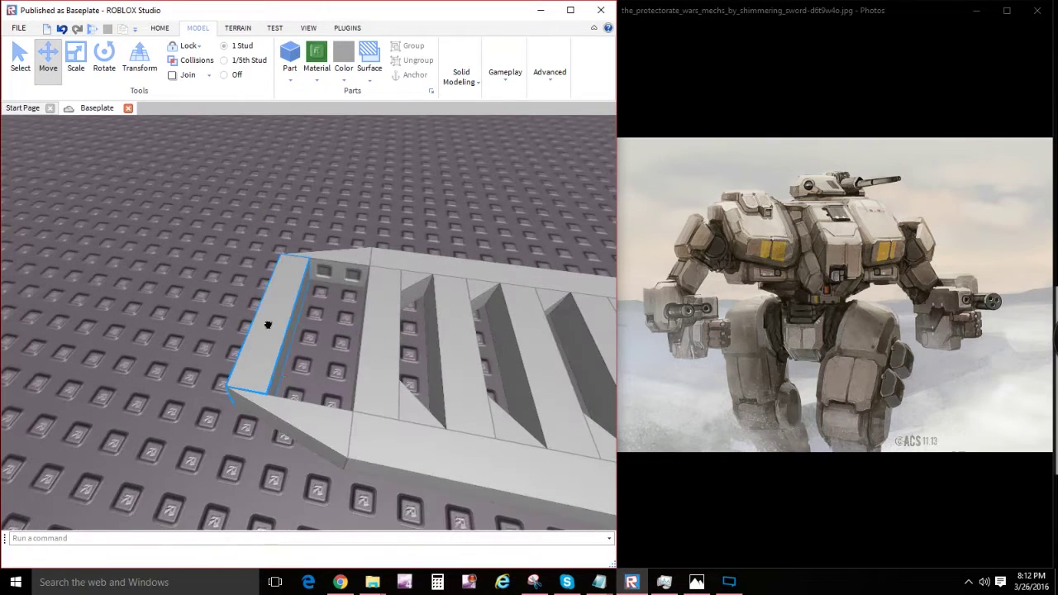
drag(398, 354, 433, 351)
right_drag(426, 351, 425, 347)
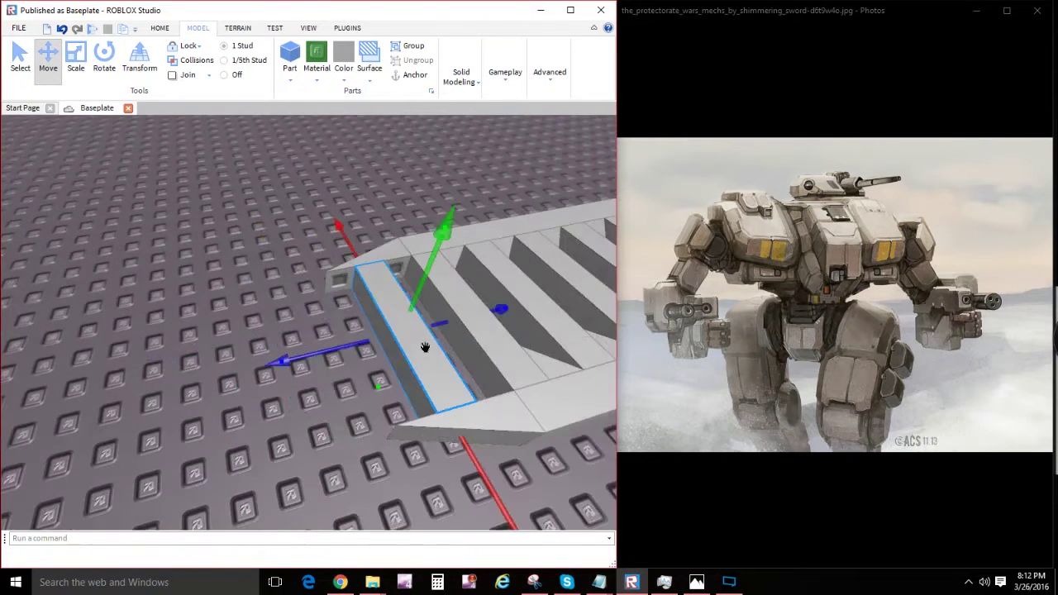
drag(346, 349, 311, 352)
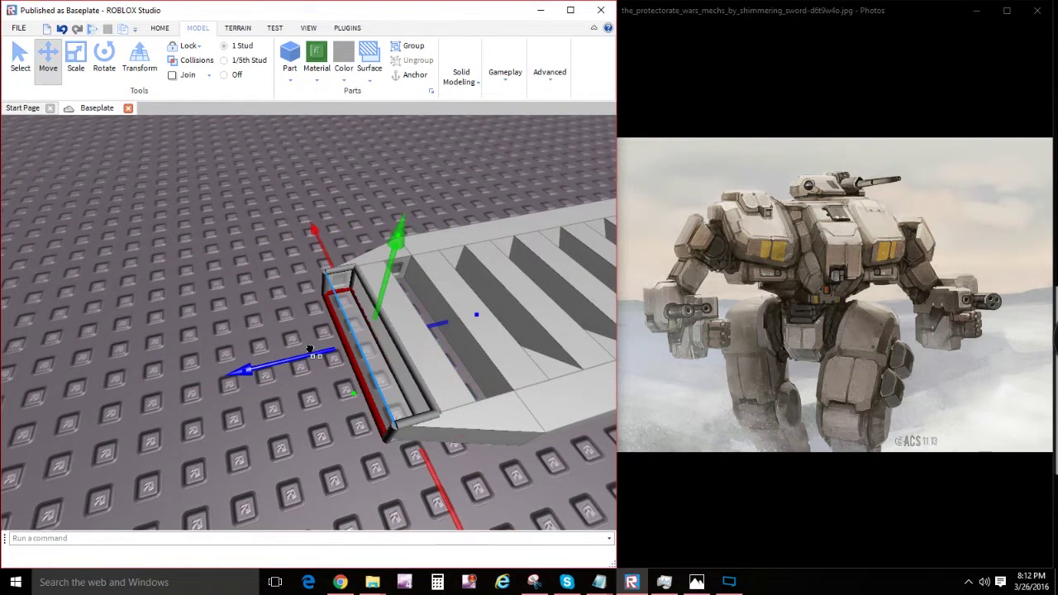
Step: Place another copy of the rung just beyond the frame's tapered end and shorten it from both sides
right_drag(307, 352, 294, 353)
drag(294, 353, 265, 361)
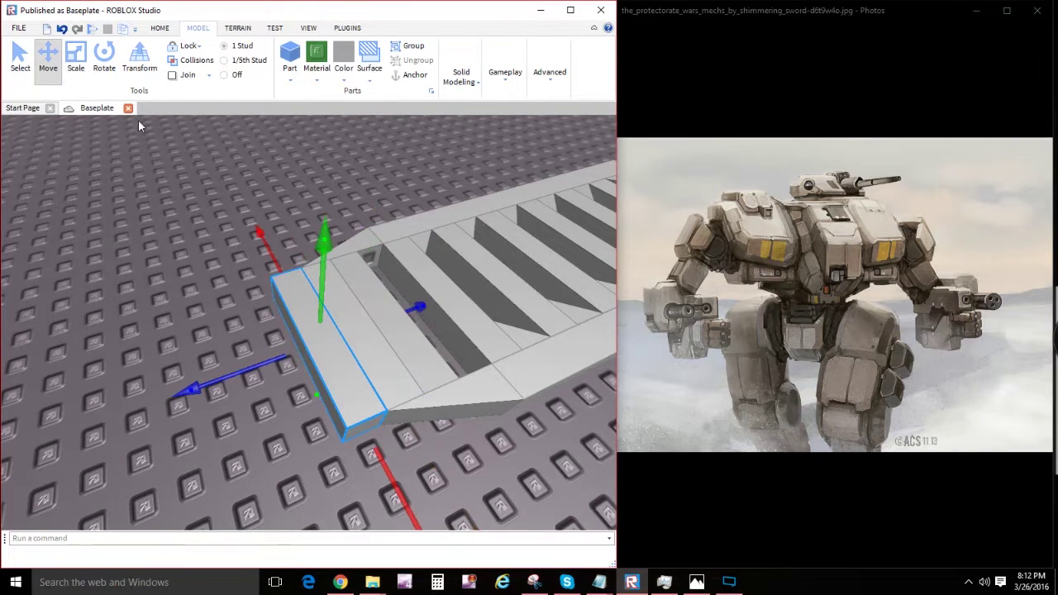
click(76, 58)
drag(269, 248, 273, 272)
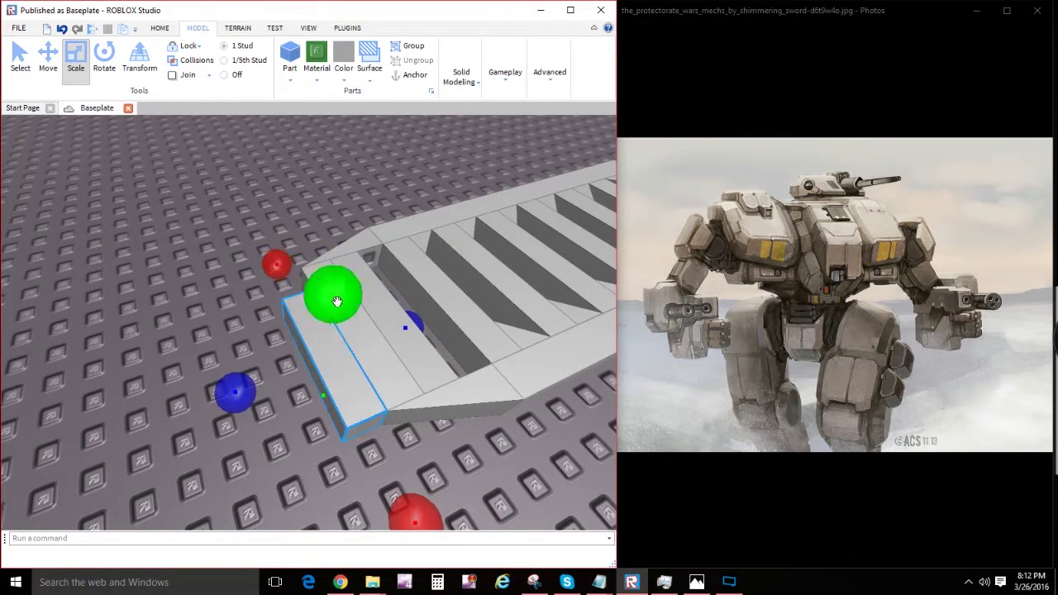
right_drag(335, 300, 347, 304)
drag(464, 374, 434, 372)
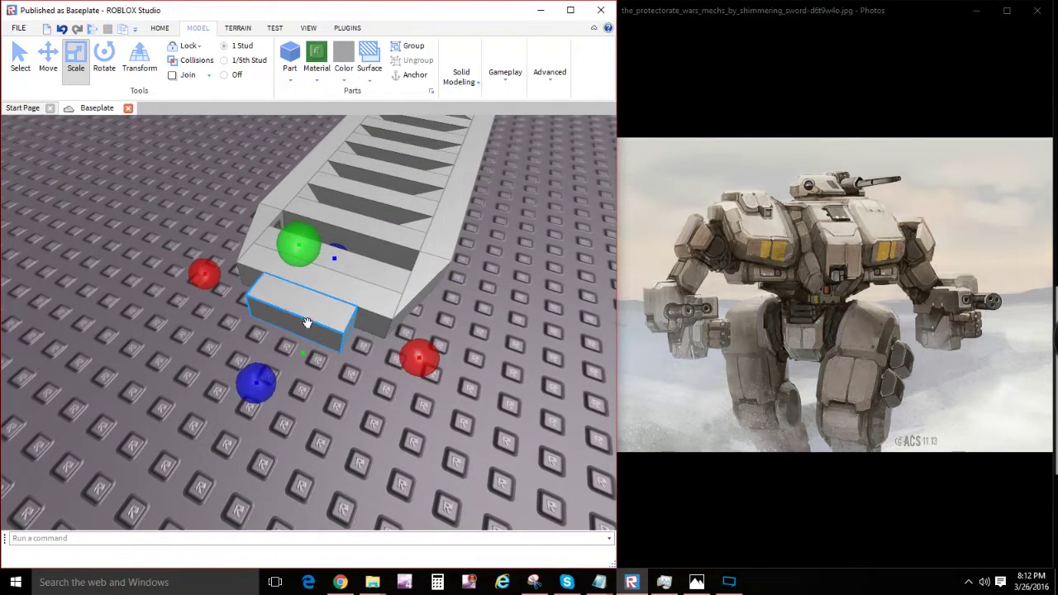
Step: Set the shortened bar against a rail's outer side and reshape it into a long side bar running along the rail
right_drag(306, 322, 303, 305)
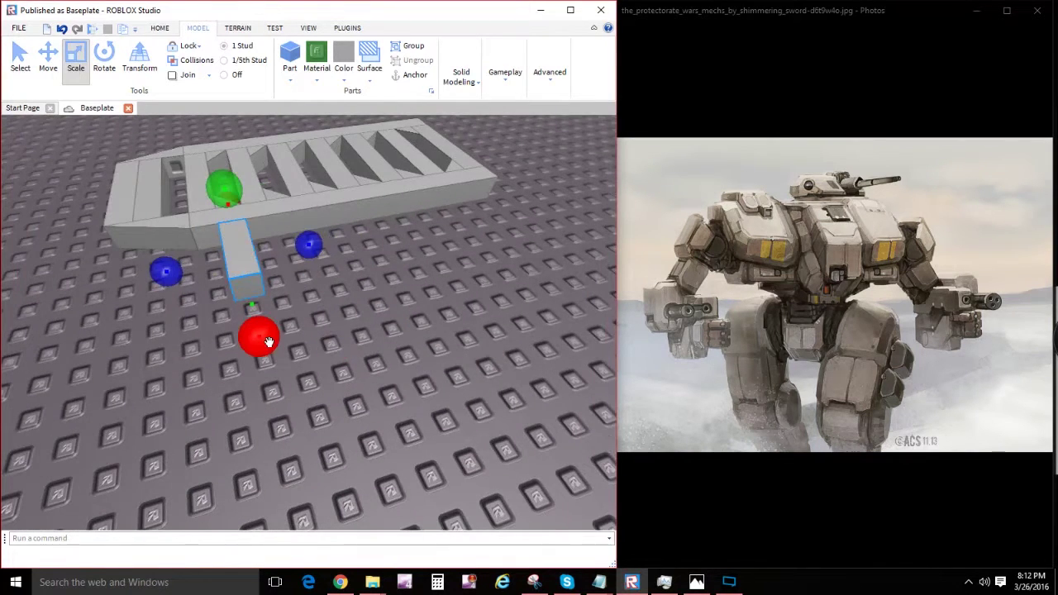
drag(268, 341, 283, 266)
drag(312, 231, 474, 197)
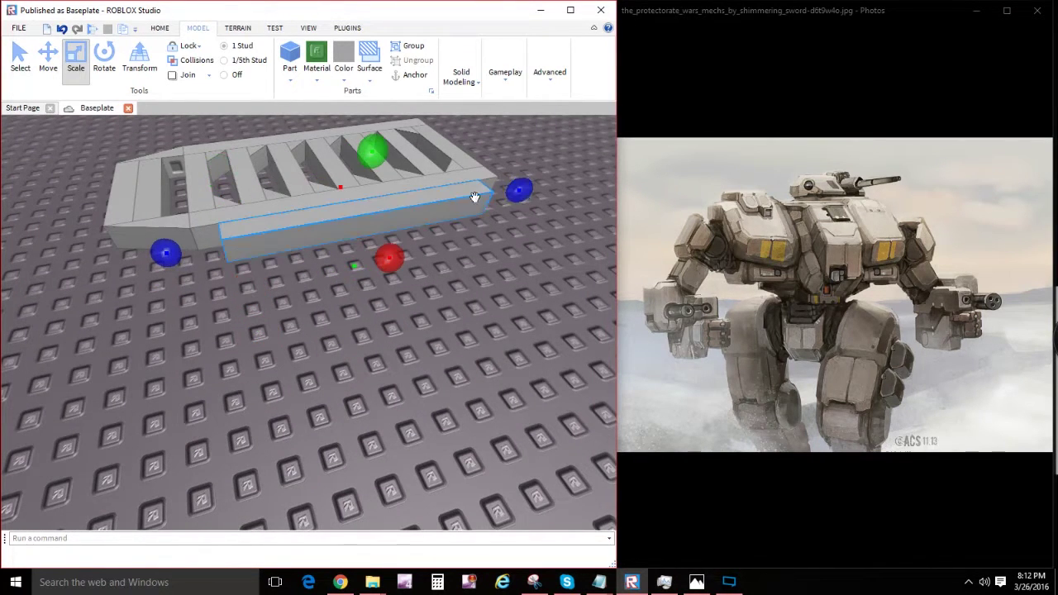
drag(184, 262, 238, 248)
Step: Duplicate the side bar and place the copy against the outer side of the opposite rail
right_drag(319, 268, 319, 268)
key(e)
key(a)
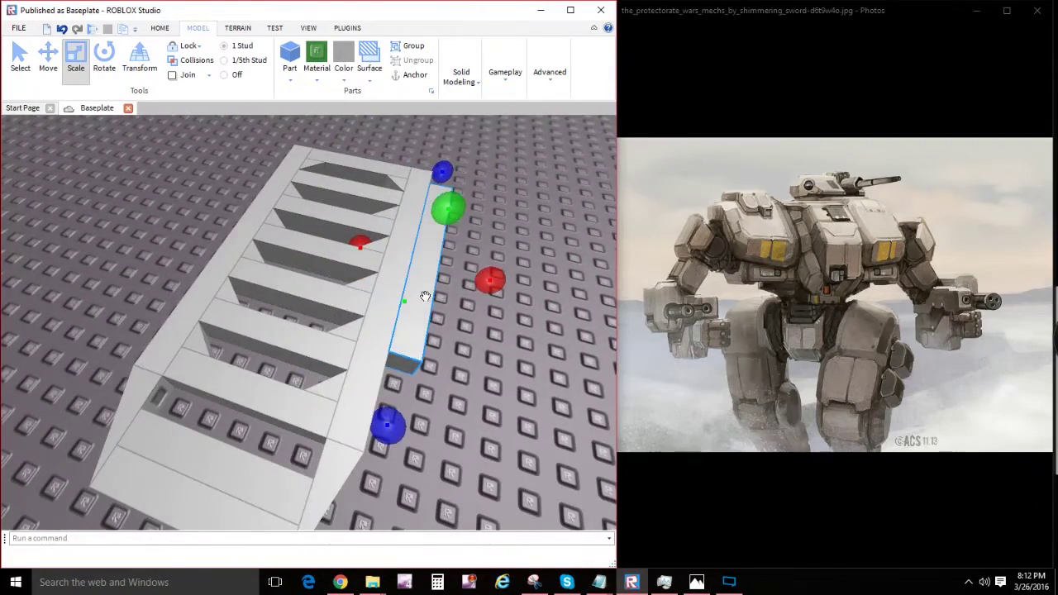
right_drag(425, 296, 372, 298)
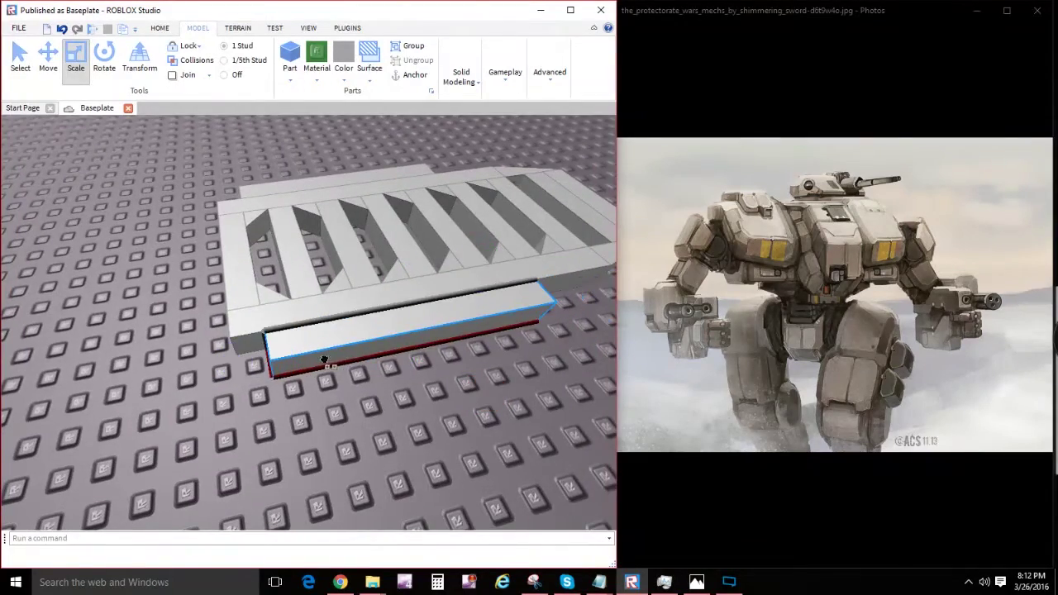
right_drag(323, 360, 409, 312)
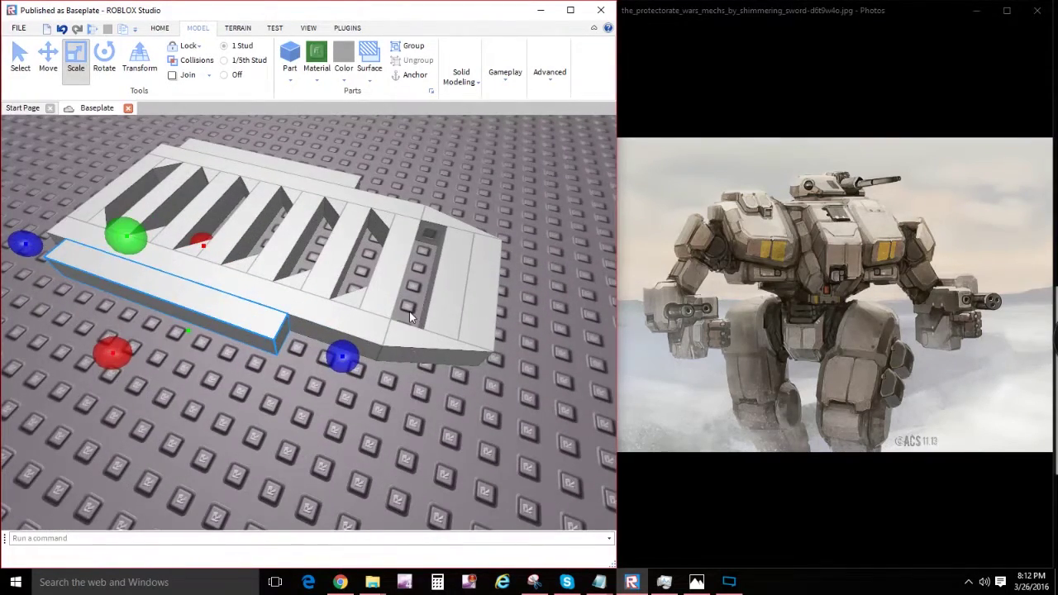
Step: Try to finish the side bar's end with a copy of the tapered wedge
click(425, 353)
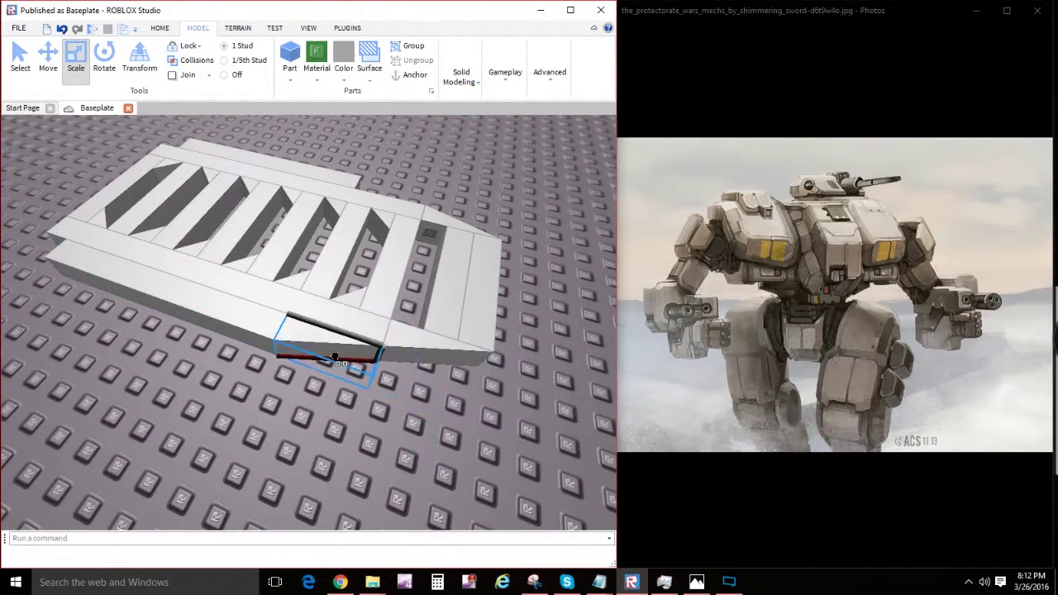
click(339, 351)
right_drag(339, 351, 376, 271)
key(Delete)
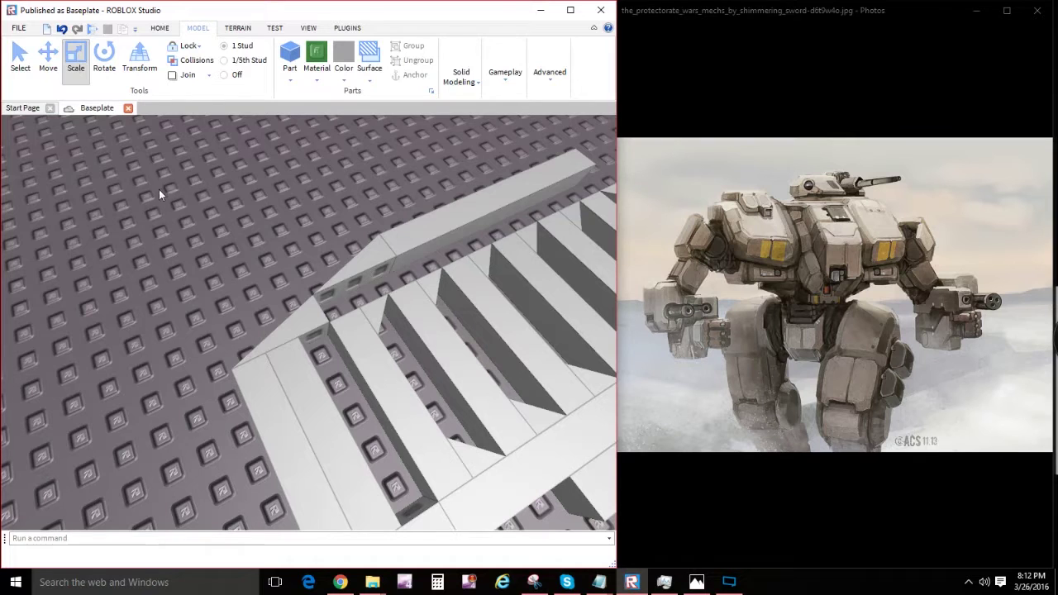
key(ctrl+z)
mouse_move(263, 334)
mouse_down()
mouse_move(348, 299)
mouse_move(269, 331)
mouse_up()
key(Delete)
Step: Shorten the rail at its tapered end, and lengthen and widen its wedge to meet the outer side bar
drag(376, 287, 450, 252)
drag(277, 256, 275, 238)
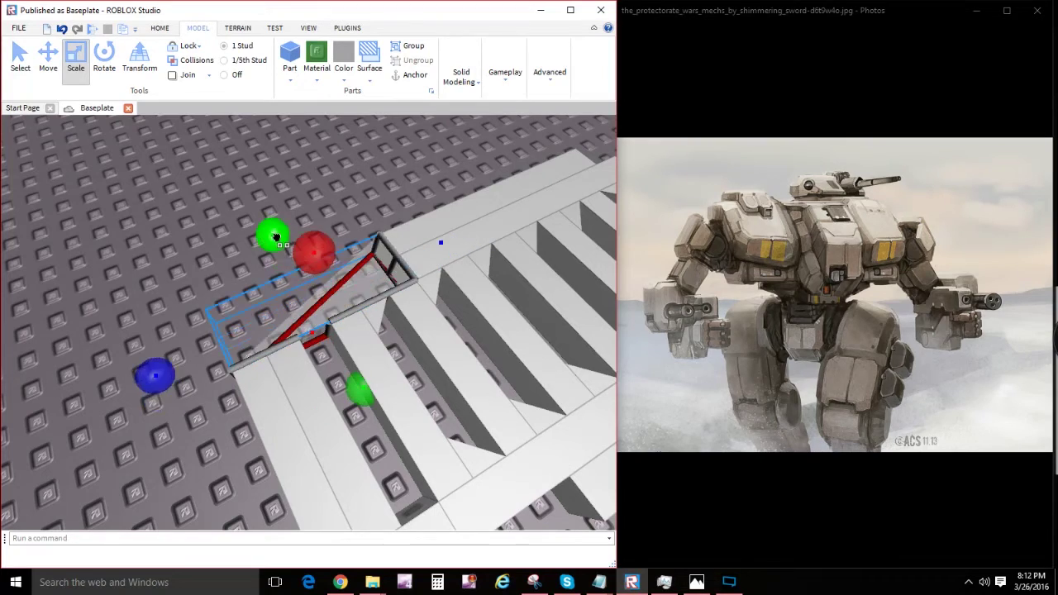
Step: Try to enlarge the tapered wedge on the other rail so it meets that rail's outer side bar
right_drag(276, 240, 289, 299)
click(289, 298)
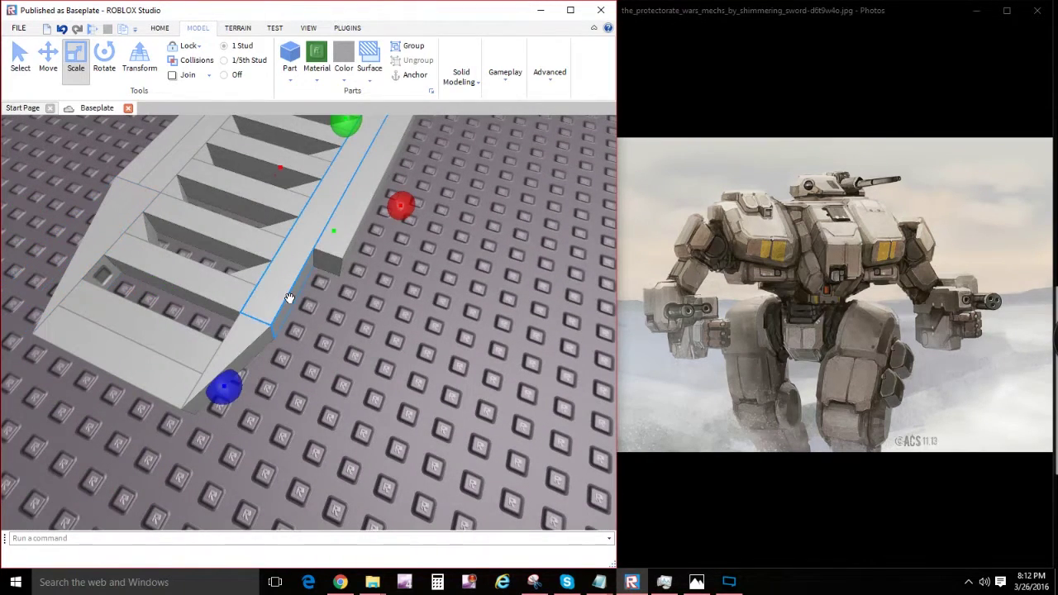
click(243, 333)
drag(291, 277, 330, 213)
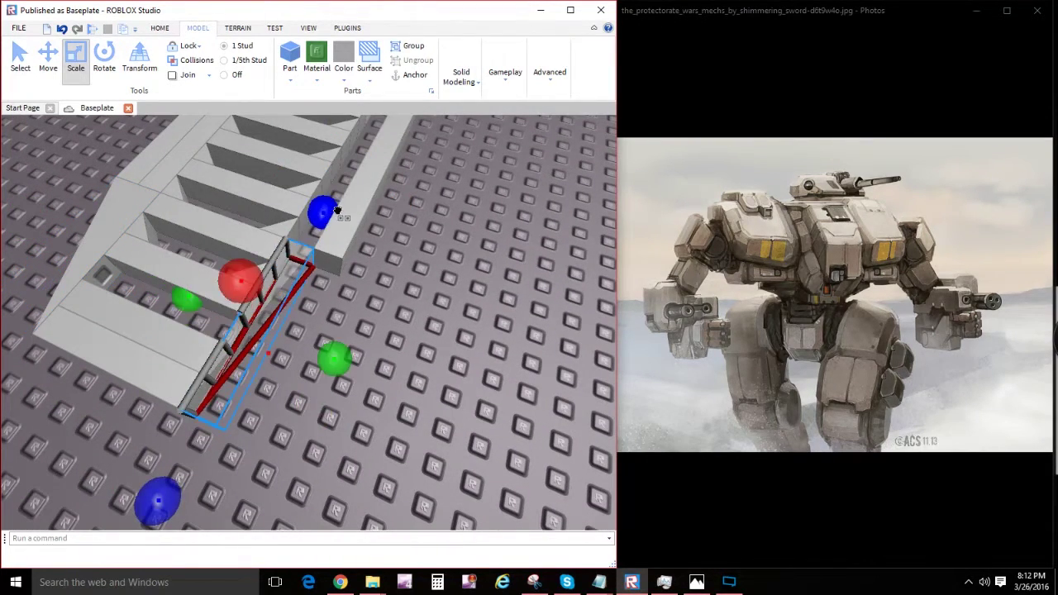
drag(343, 365, 373, 373)
click(403, 346)
scroll(405, 346, down, 5)
scroll(405, 350, up, 10)
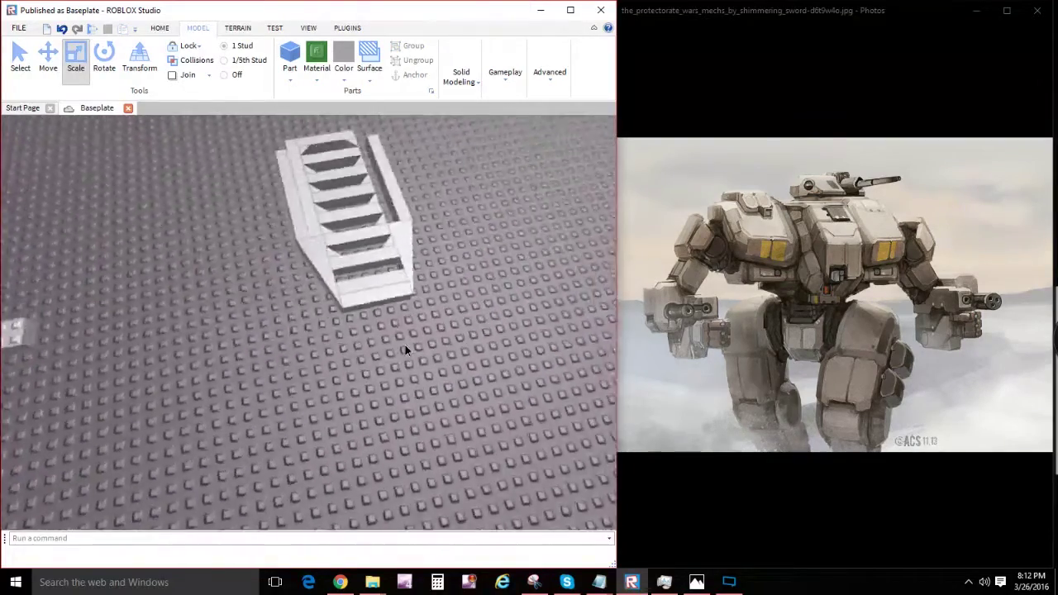
scroll(405, 345, down, 5)
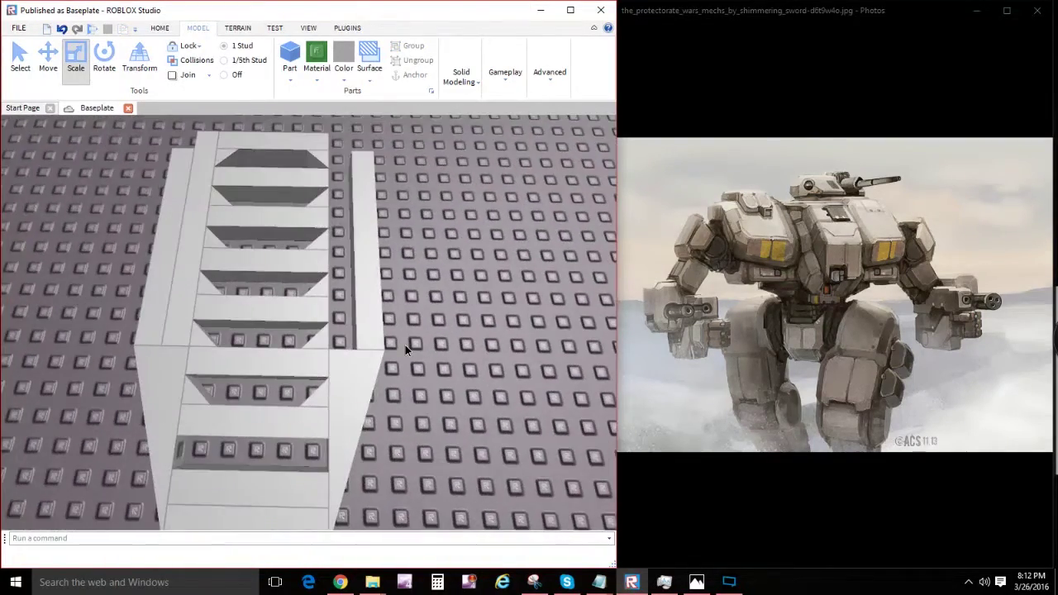
right_drag(405, 344, 404, 344)
Step: Undo the latest wedge and rail edits on the second side
key(ctrl+z)
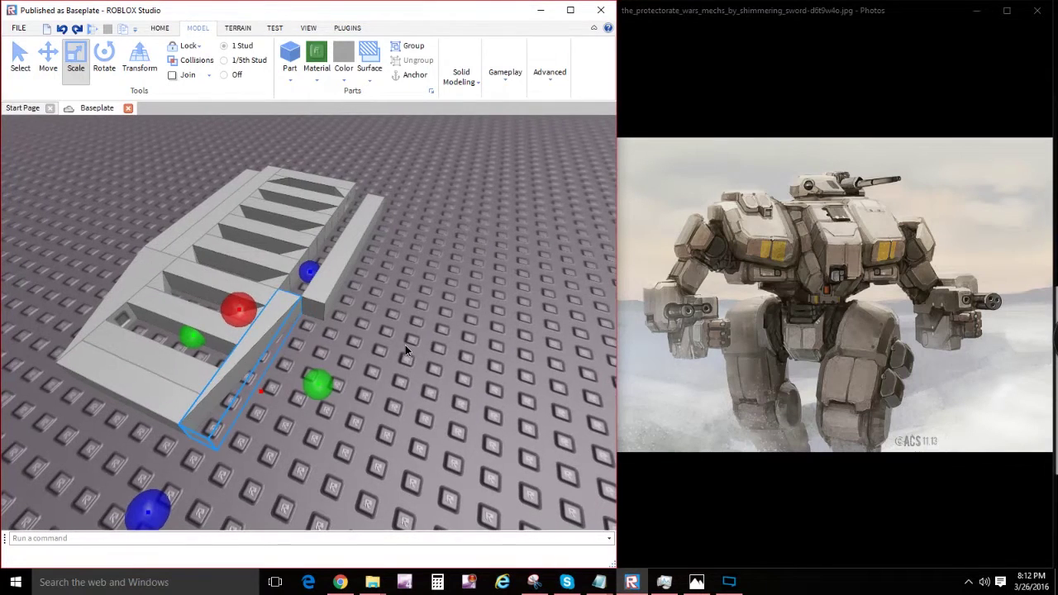
key(ctrl+z)
key(ctrl+z)
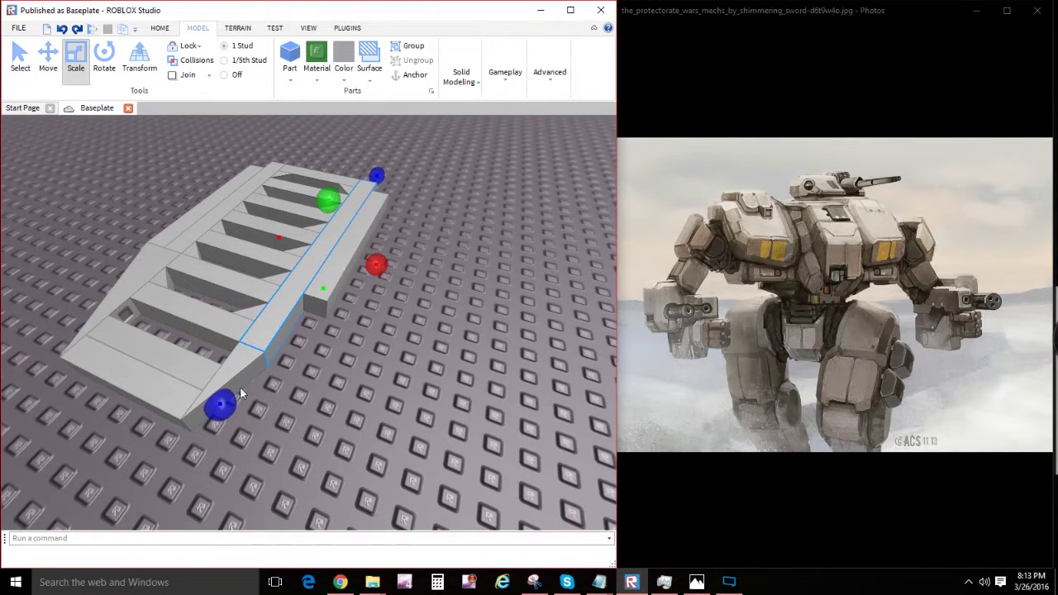
Step: Shorten the second rail, then lengthen and widen its tapered wedge to cover both the rail and the side bar
drag(221, 404, 254, 365)
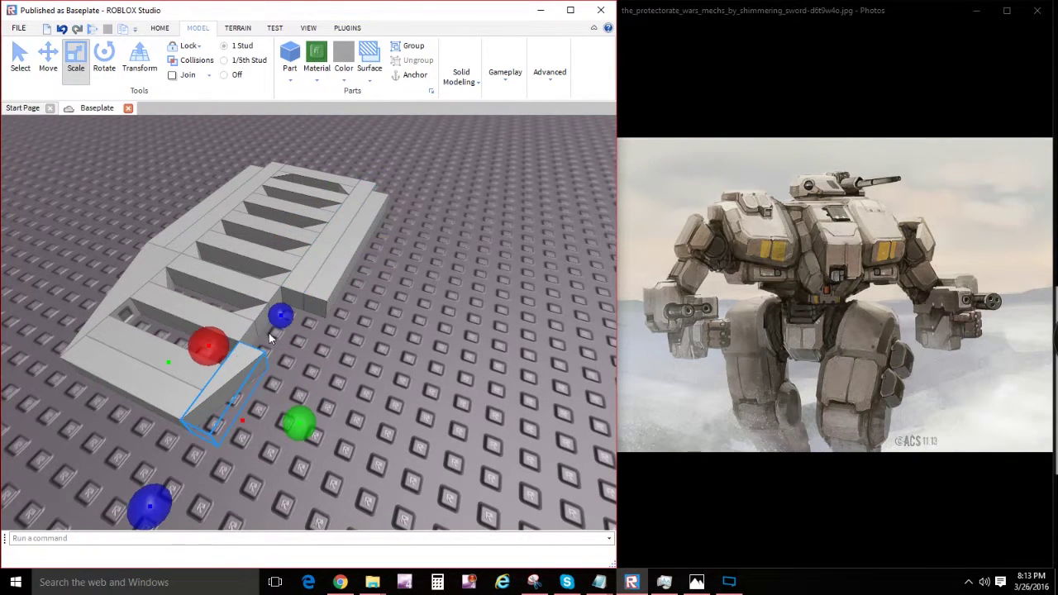
drag(281, 315, 313, 270)
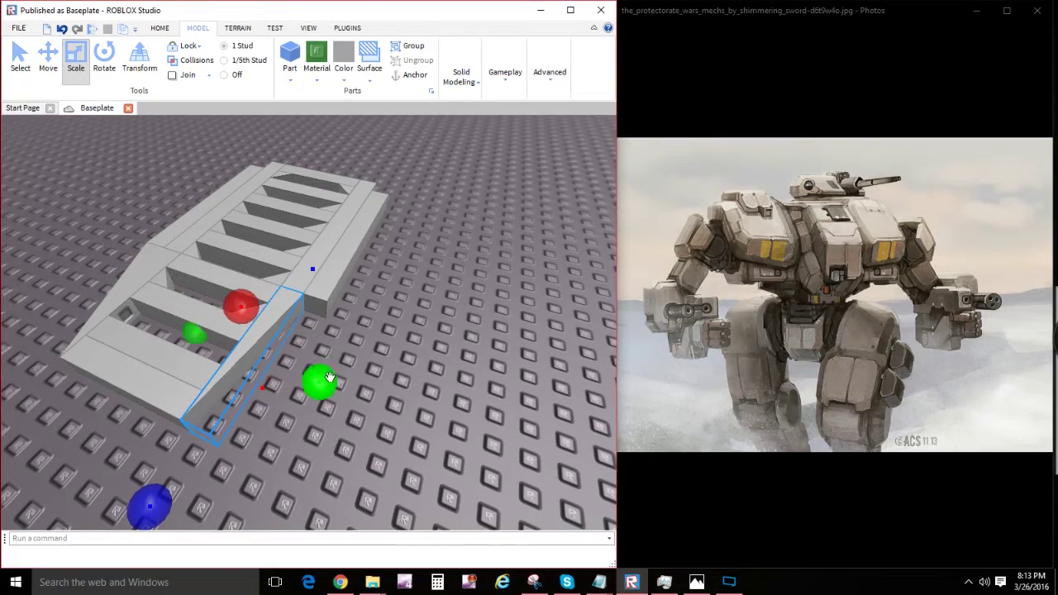
drag(330, 377, 359, 397)
Step: Shorten the rail at the frame's square end so it finishes flush with its outer side bar
right_drag(324, 372, 320, 333)
click(260, 338)
drag(359, 403, 317, 390)
click(312, 347)
drag(390, 385, 354, 371)
key(a)
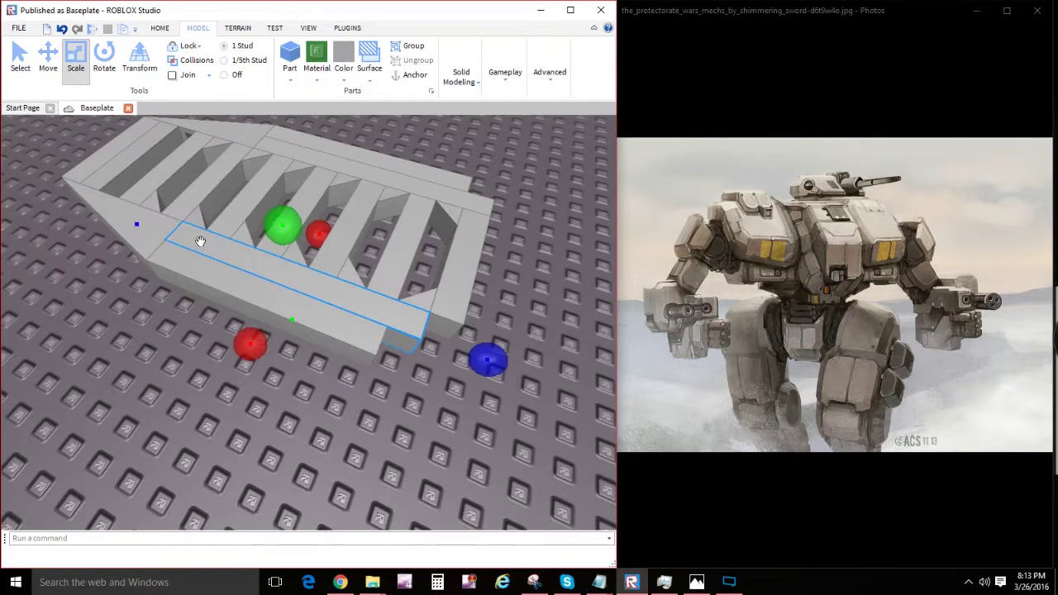
drag(493, 366, 376, 350)
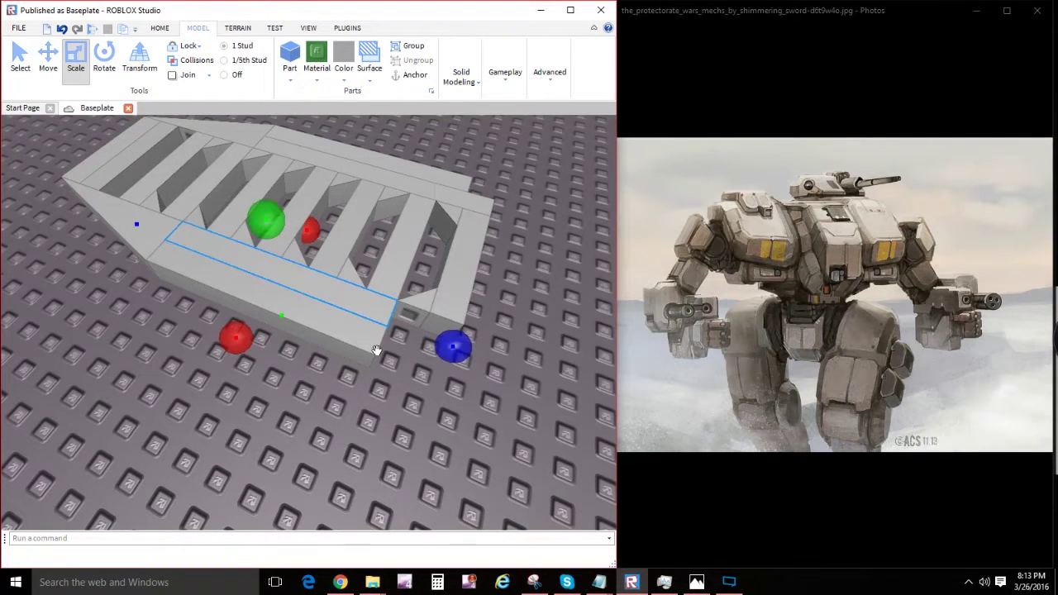
Step: Place a rotated copy of the large tapered wedge at the shortened rail's end and shorten it to fit the corner
click(119, 229)
drag(128, 242, 425, 378)
right_drag(271, 389, 425, 379)
key(r)
drag(424, 379, 287, 309)
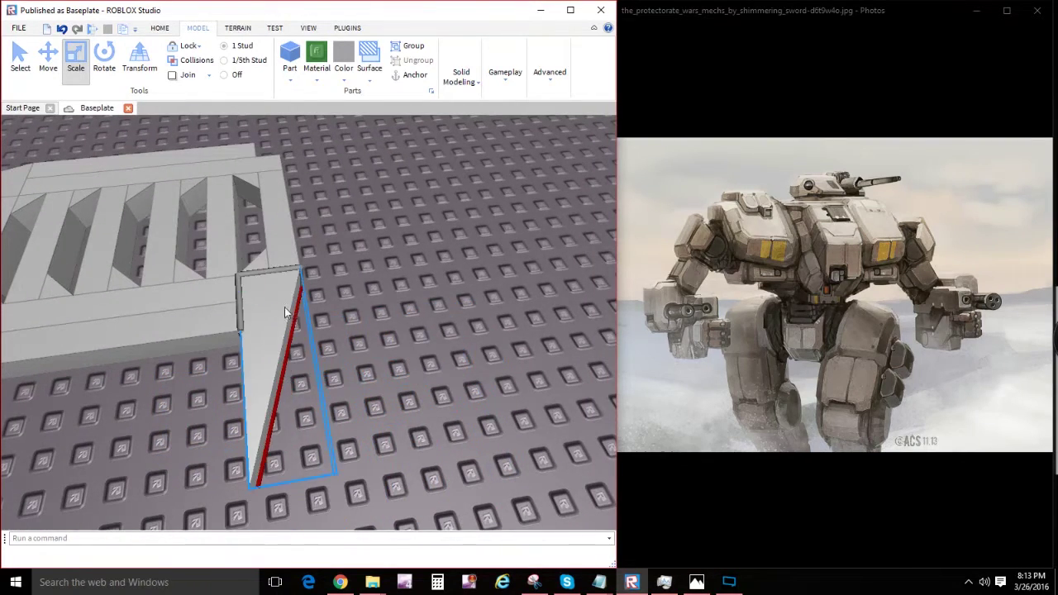
right_drag(287, 309, 228, 423)
drag(195, 448, 345, 401)
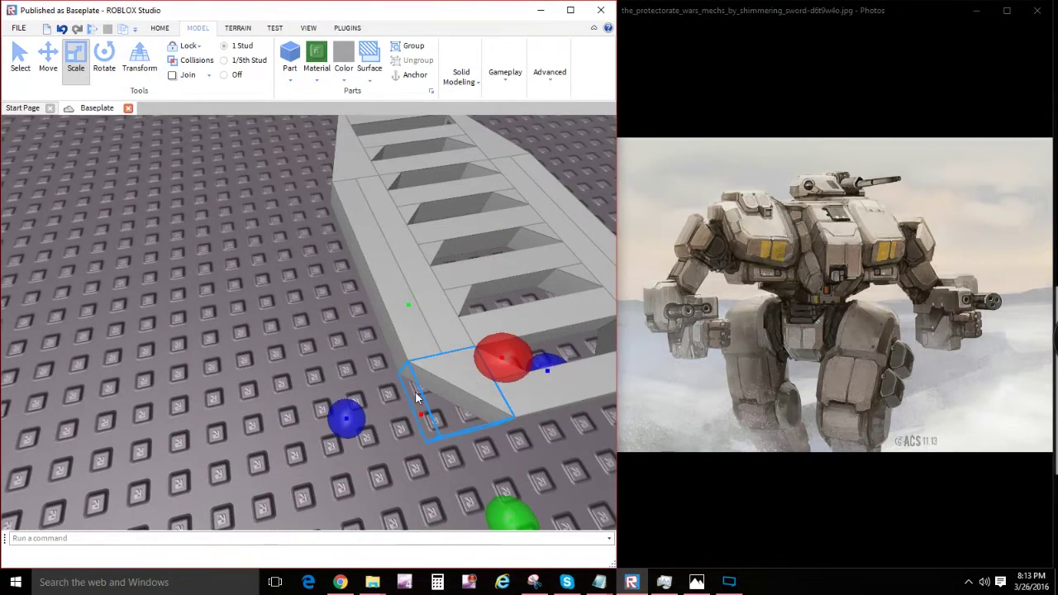
Step: Shorten the opposite rail and side bar to match, and fit a copy of the corner wedge into that corner
right_drag(416, 398, 469, 361)
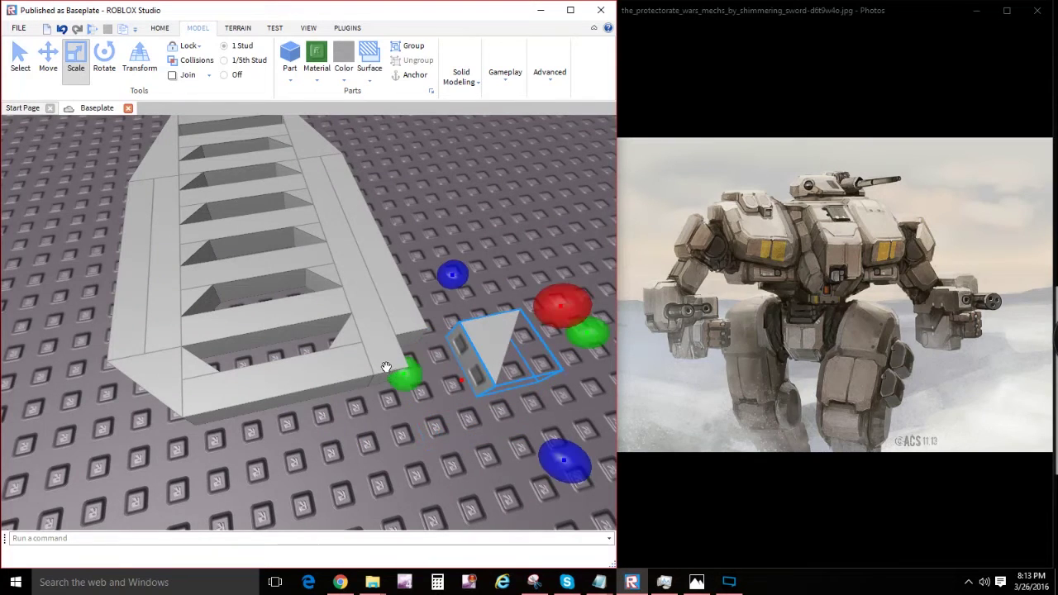
click(387, 365)
drag(415, 449, 406, 340)
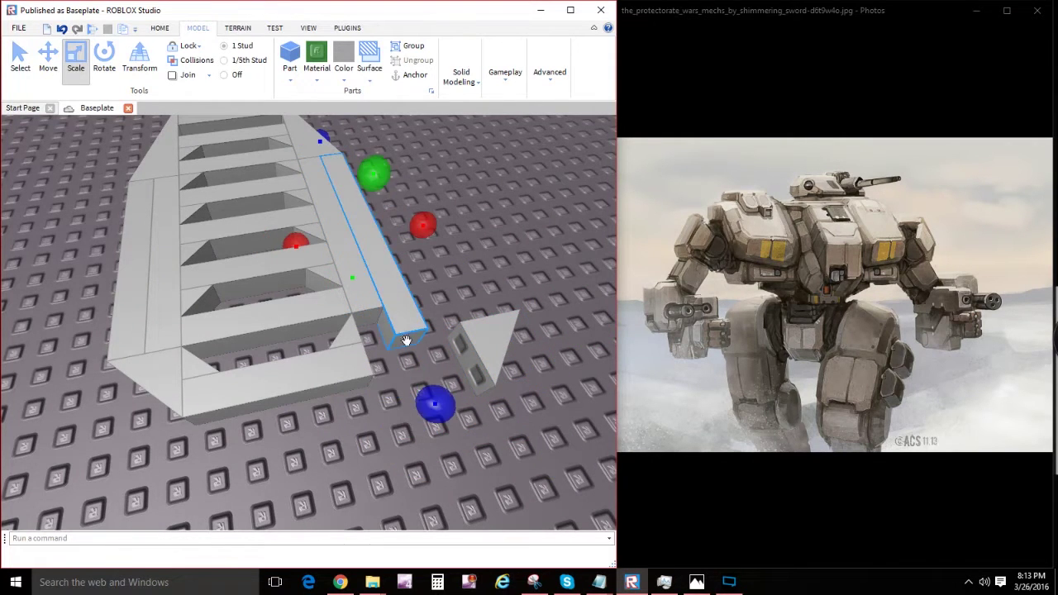
drag(439, 409, 424, 375)
drag(498, 347, 404, 343)
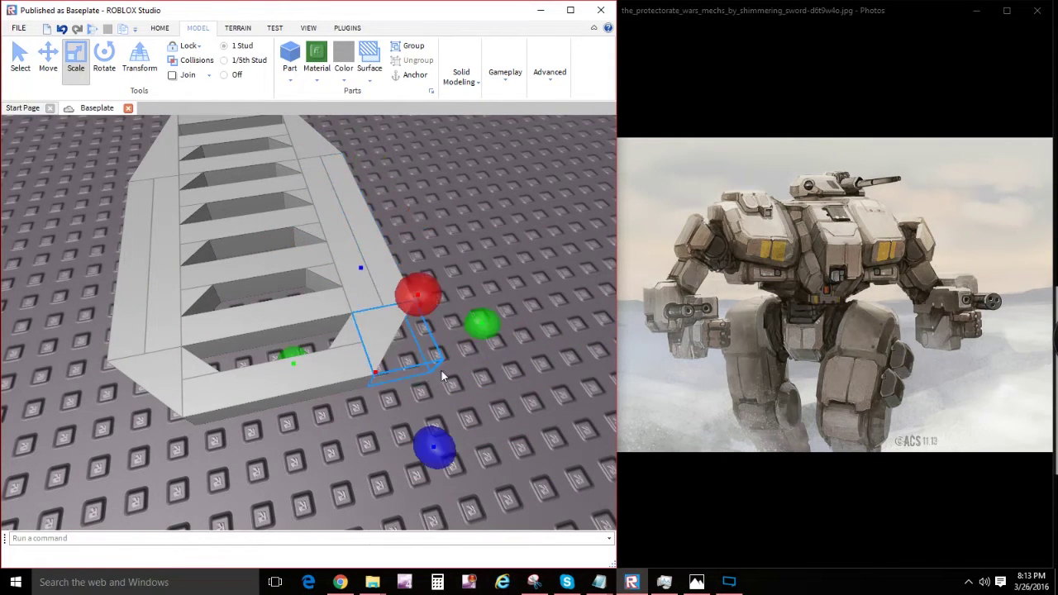
scroll(469, 393, down, 4)
scroll(468, 388, down, 2)
click(401, 371)
Step: Copy the pair of small wedges from the neighbouring gap into the empty gap at the long tapered end
scroll(413, 347, up, 3)
right_drag(405, 363, 311, 273)
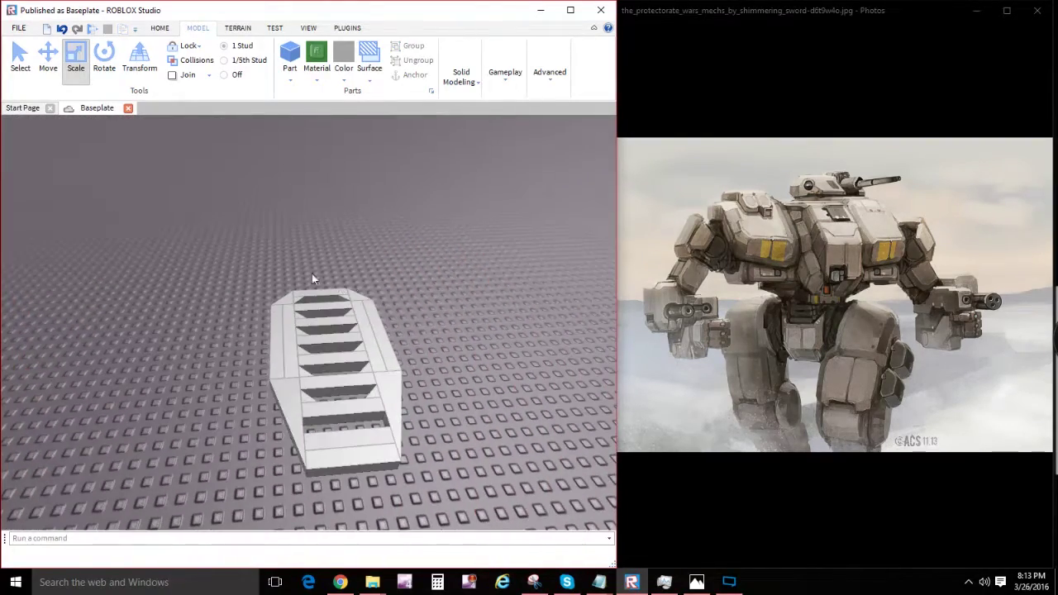
right_drag(212, 382, 349, 364)
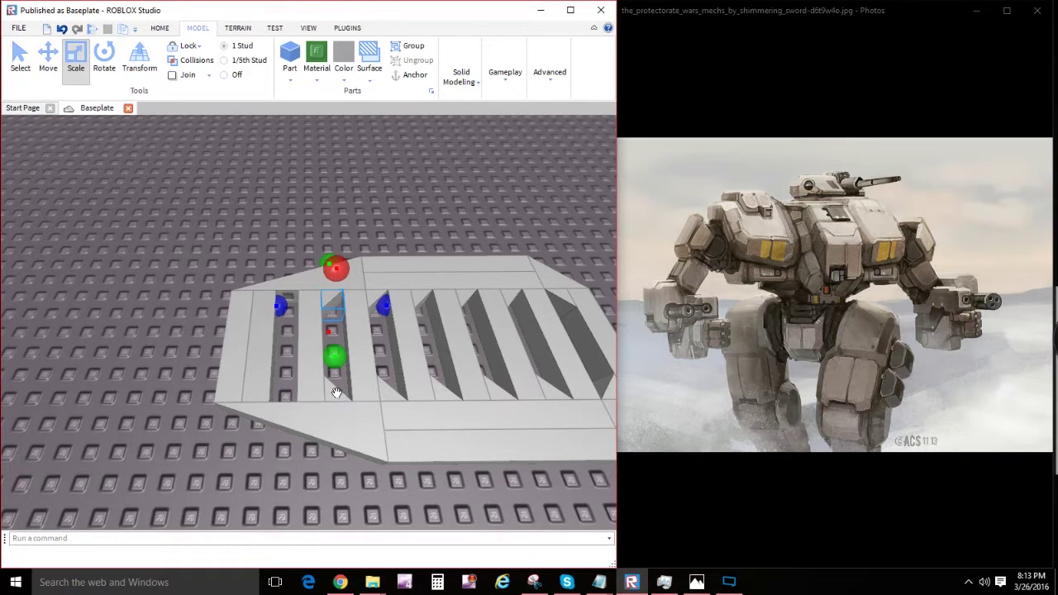
key(ctrl+2)
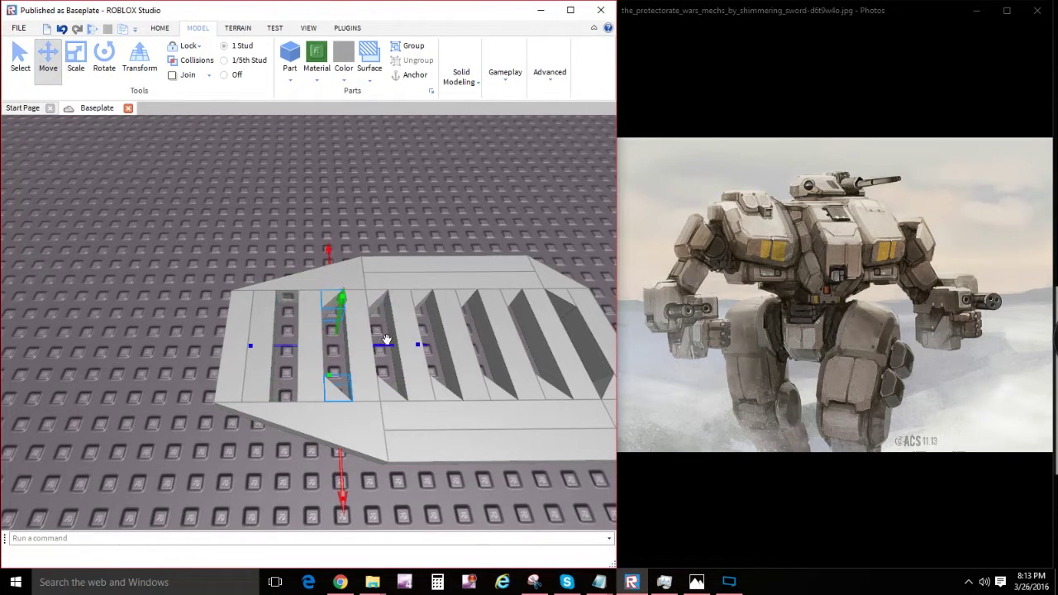
click(366, 237)
Step: Duplicate the whole ladder frame and raise the copy well above the original
right_drag(366, 237, 399, 295)
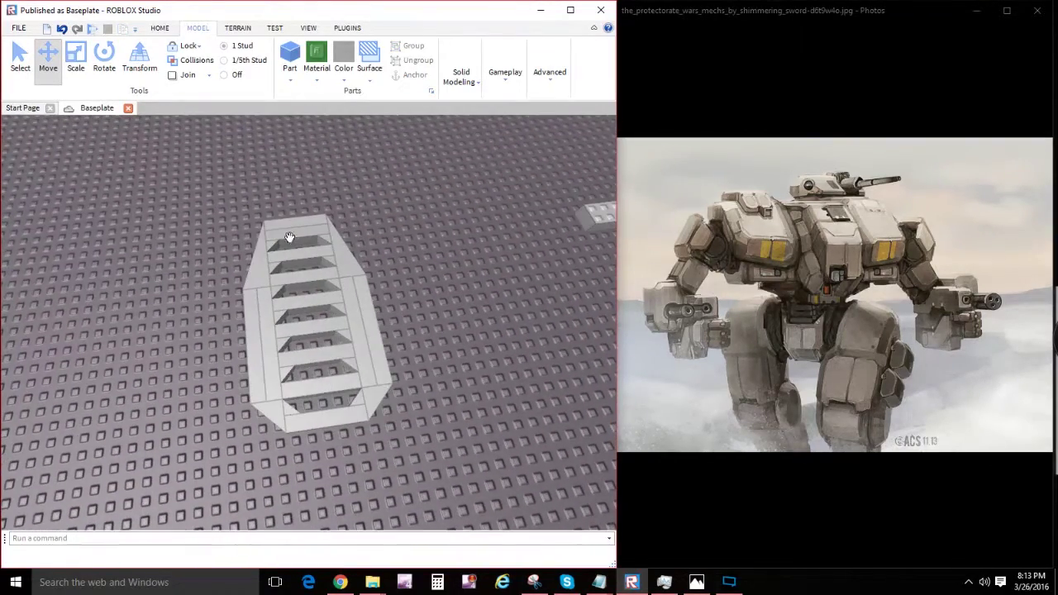
right_drag(478, 483, 476, 450)
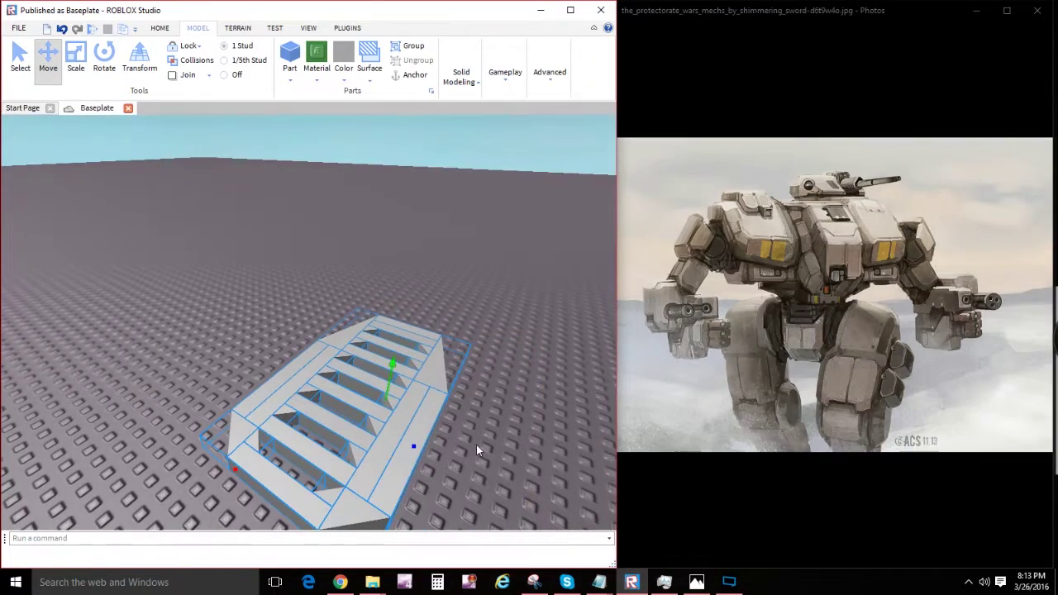
click(336, 208)
right_drag(336, 208, 398, 281)
key(w)
key(s)
drag(436, 433, 426, 324)
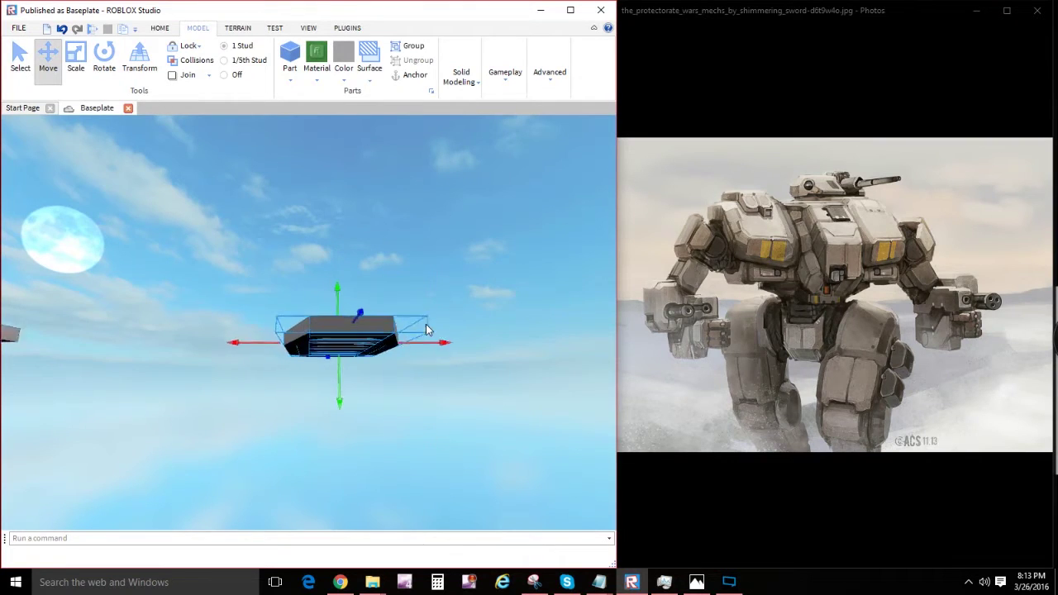
key(f)
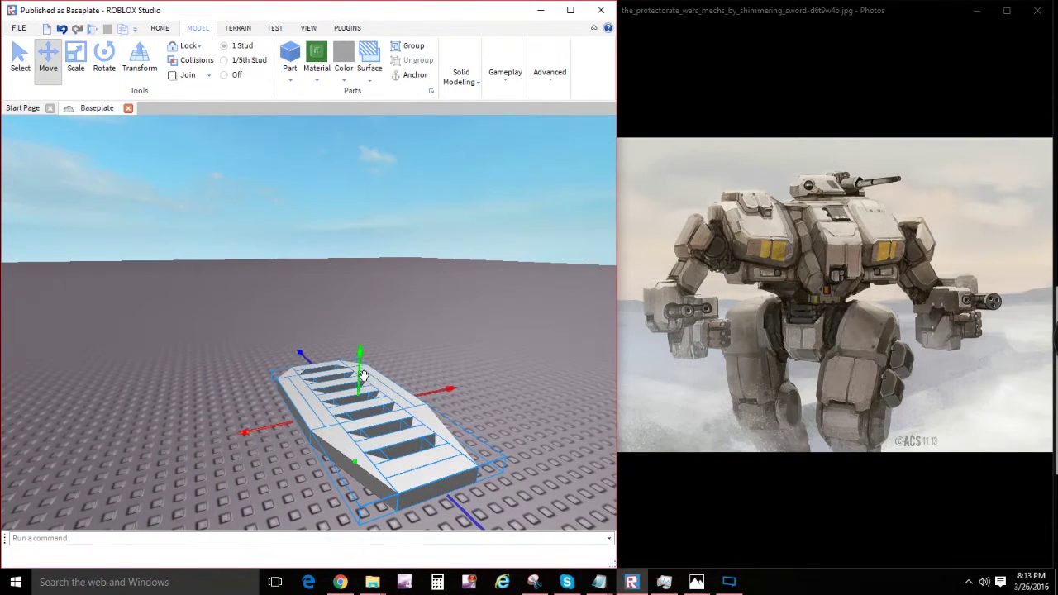
key(ctrl+d)
scroll(373, 296, up, 2)
drag(278, 269, 281, 166)
scroll(364, 315, down, 3)
click(364, 315)
right_drag(363, 316, 280, 328)
scroll(298, 325, down, 3)
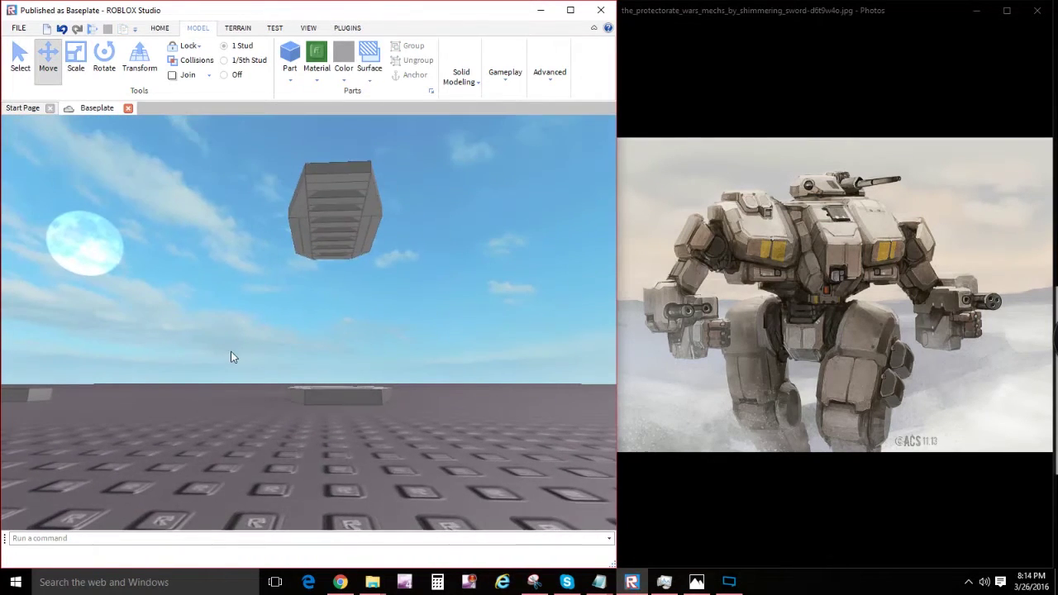
Step: Recolour the lower frame on the baseplate a dark blue-black
drag(231, 351, 450, 425)
key(q)
right_drag(450, 424, 451, 439)
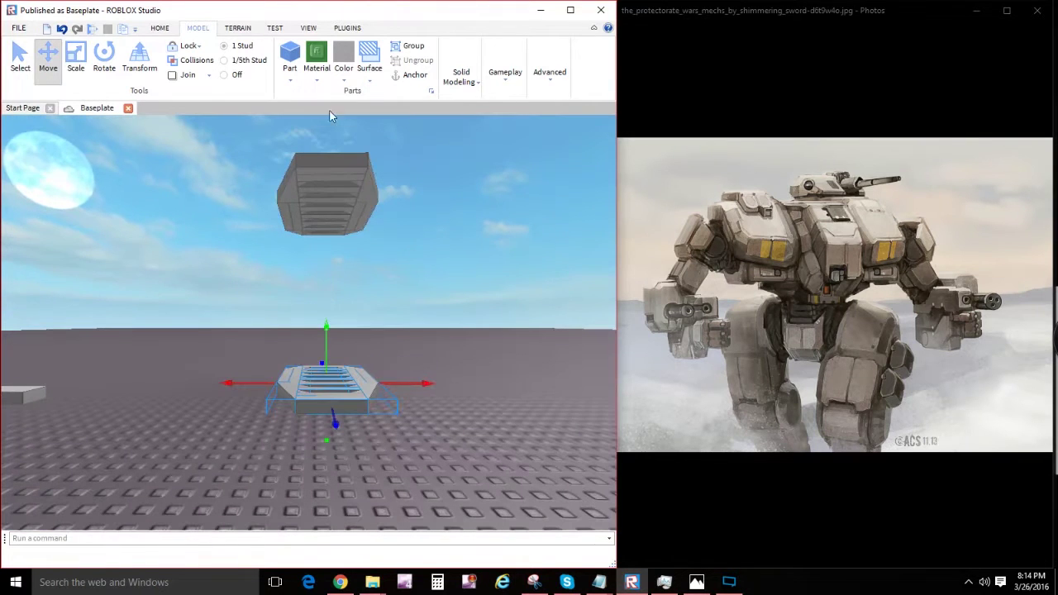
click(343, 66)
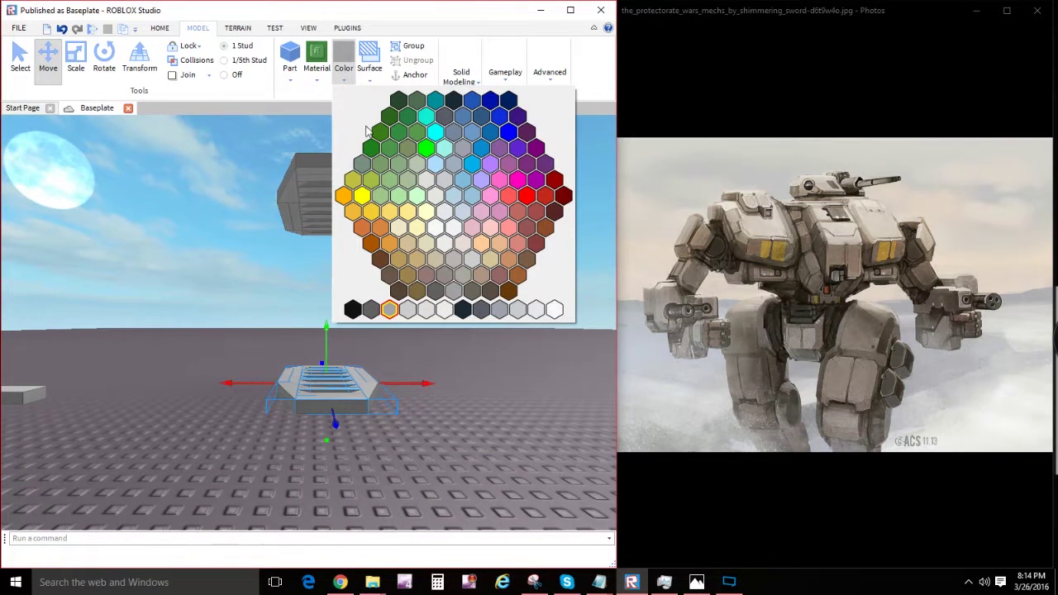
click(460, 316)
click(463, 385)
Step: Try to lower the light frame copy directly onto the dark frame, and undo the move
scroll(463, 385, up, 4)
right_drag(464, 385, 199, 202)
scroll(426, 333, down, 4)
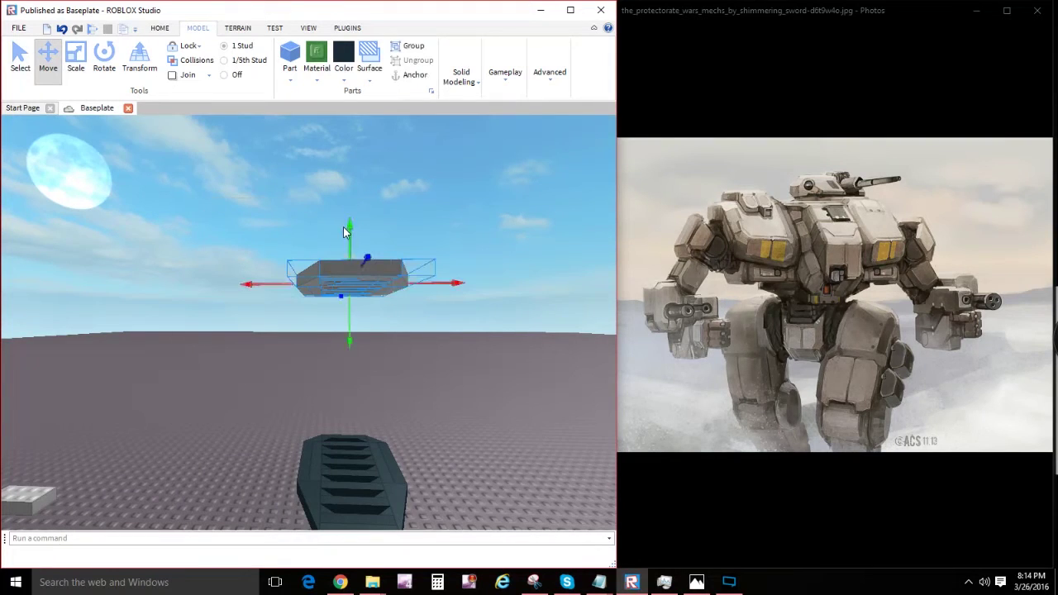
scroll(361, 351, down, 1)
drag(353, 234, 358, 388)
click(413, 373)
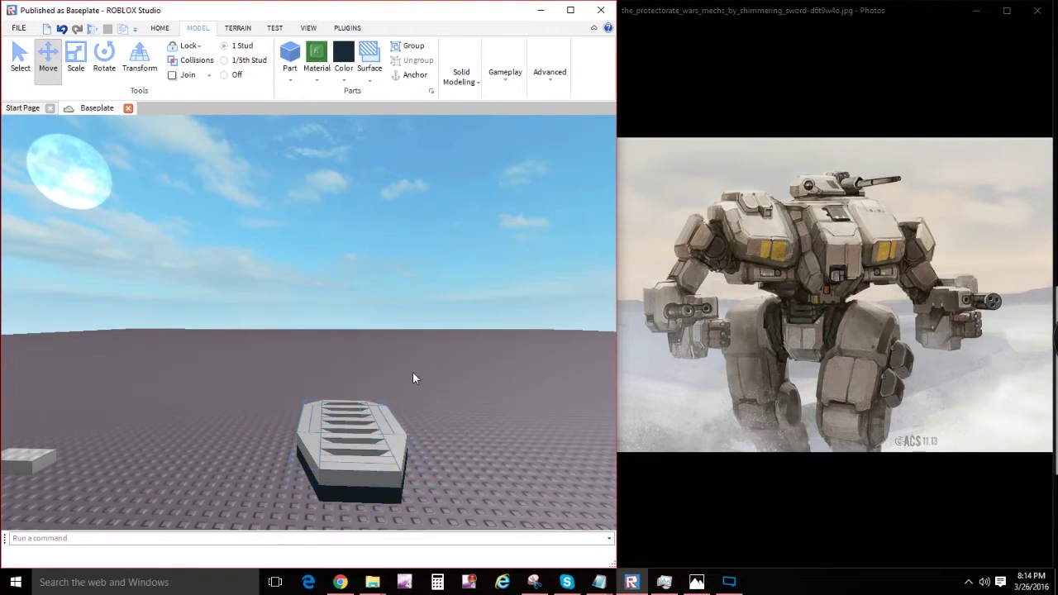
scroll(414, 374, up, 3)
right_drag(413, 373, 317, 344)
scroll(414, 373, up, 3)
scroll(289, 271, up, 2)
scroll(317, 345, down, 5)
key(ctrl+z)
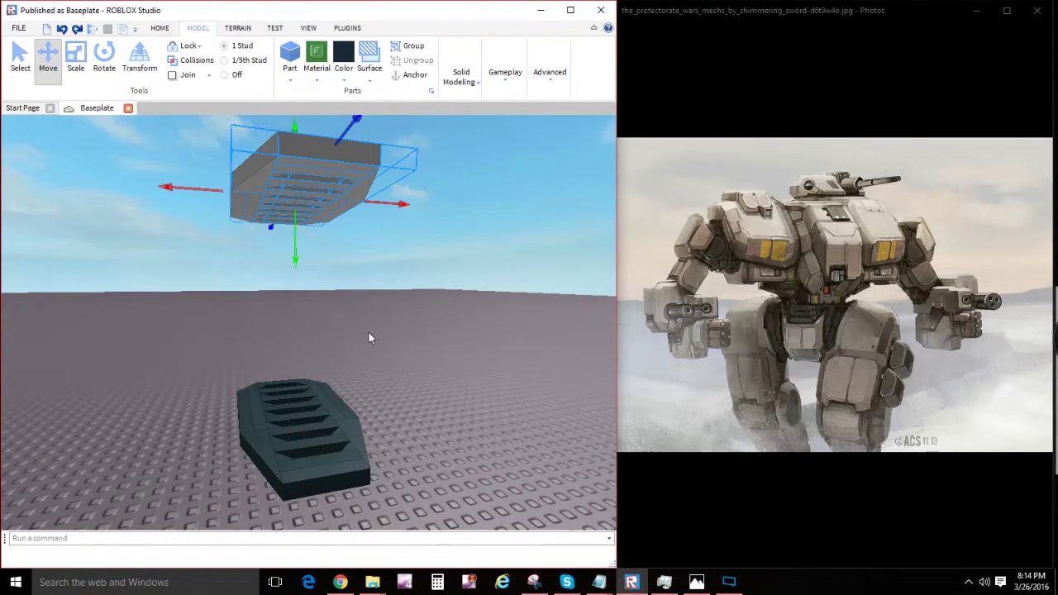
Step: Lower only the copy's end bar onto the dark frame and set it back from the frame's end edge
click(379, 279)
right_drag(378, 279, 361, 214)
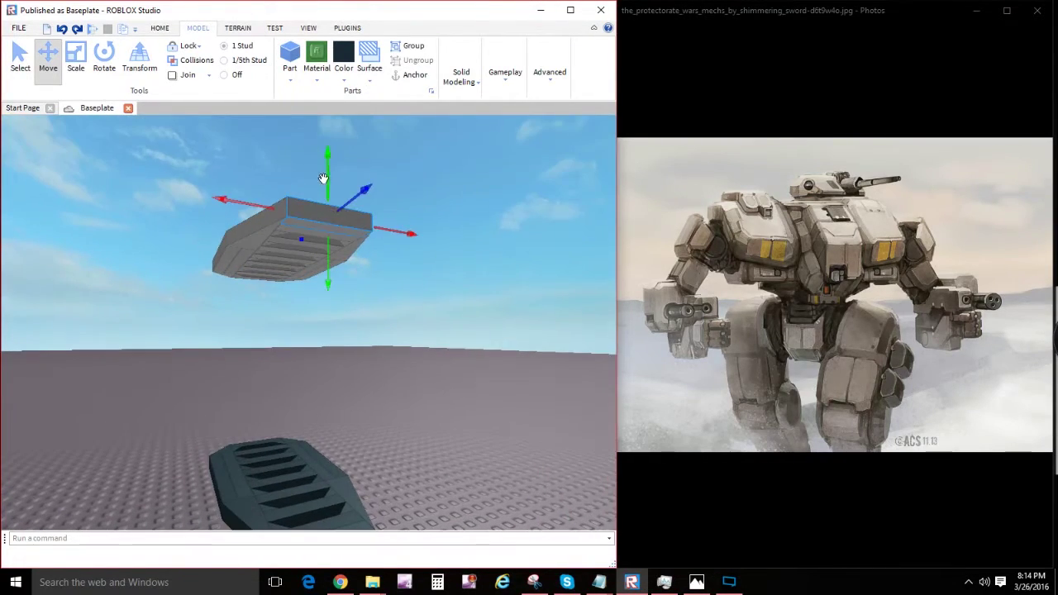
drag(330, 196, 331, 330)
right_drag(331, 331, 314, 270)
scroll(314, 270, up, 3)
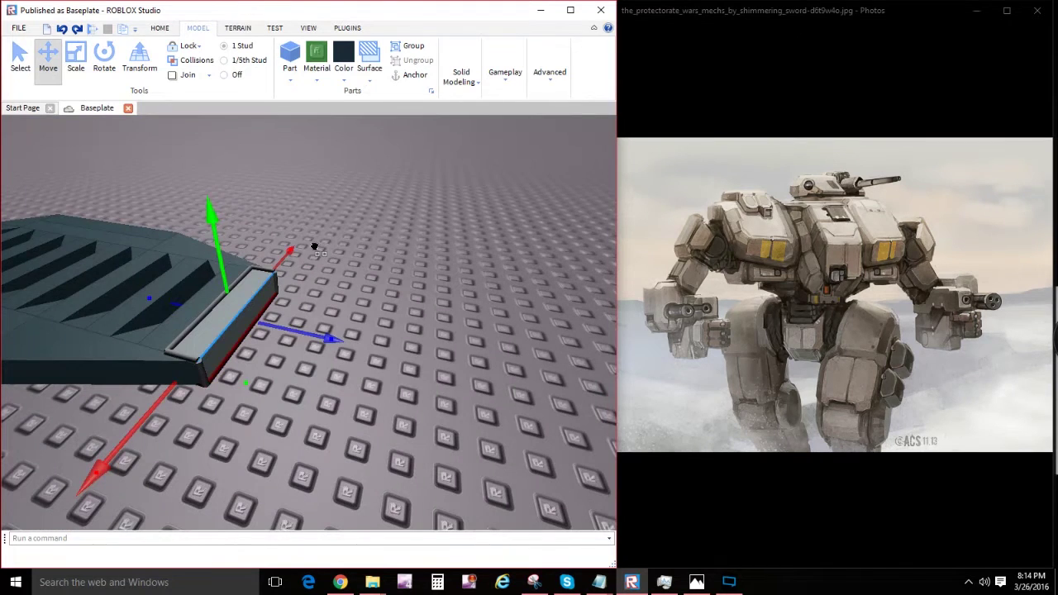
drag(314, 246, 317, 259)
drag(313, 306, 266, 286)
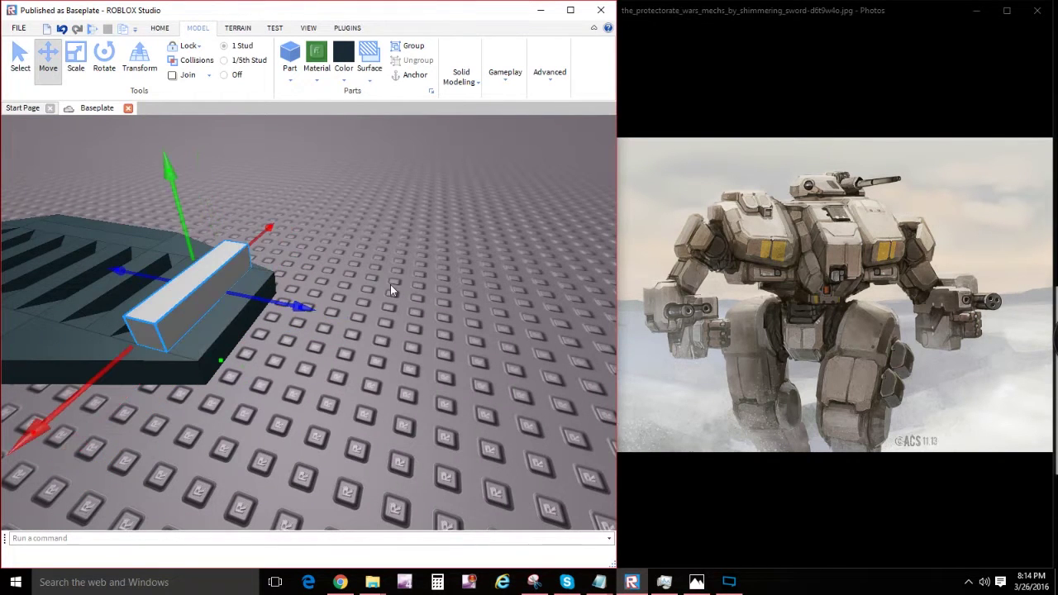
Step: Lengthen the end bar into a slab covering the dark frame's rungs, leaving a dark margin at both ends
right_drag(390, 284, 390, 285)
click(81, 65)
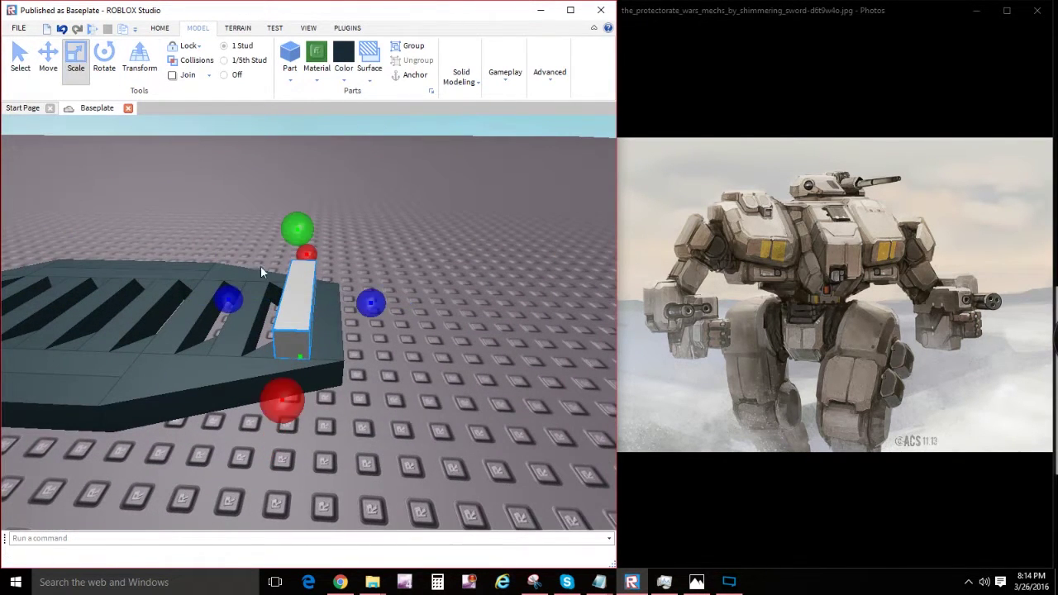
key(a)
key(a)
drag(384, 300, 129, 255)
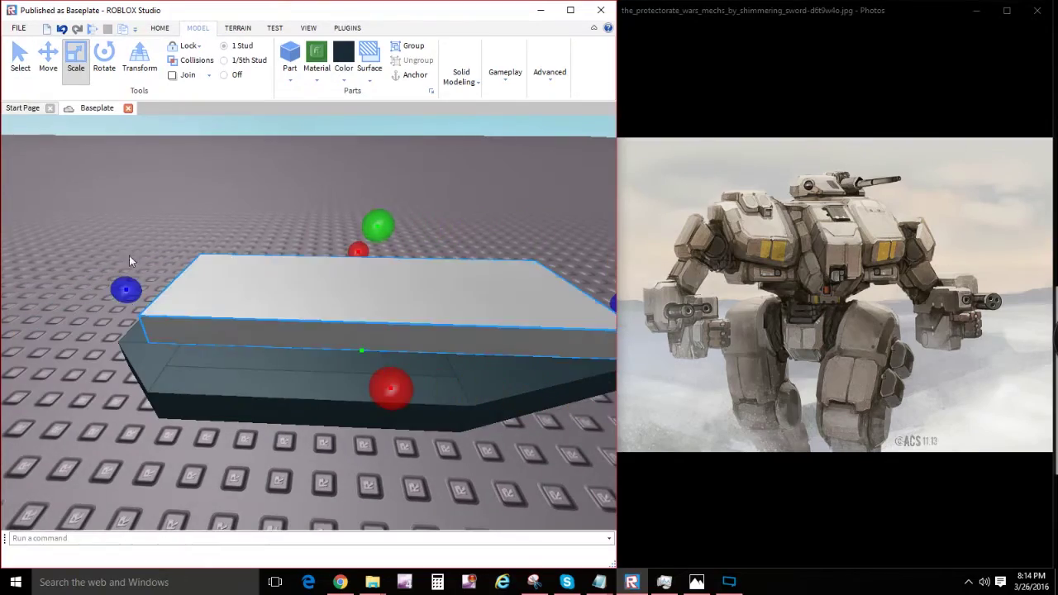
scroll(168, 266, down, 4)
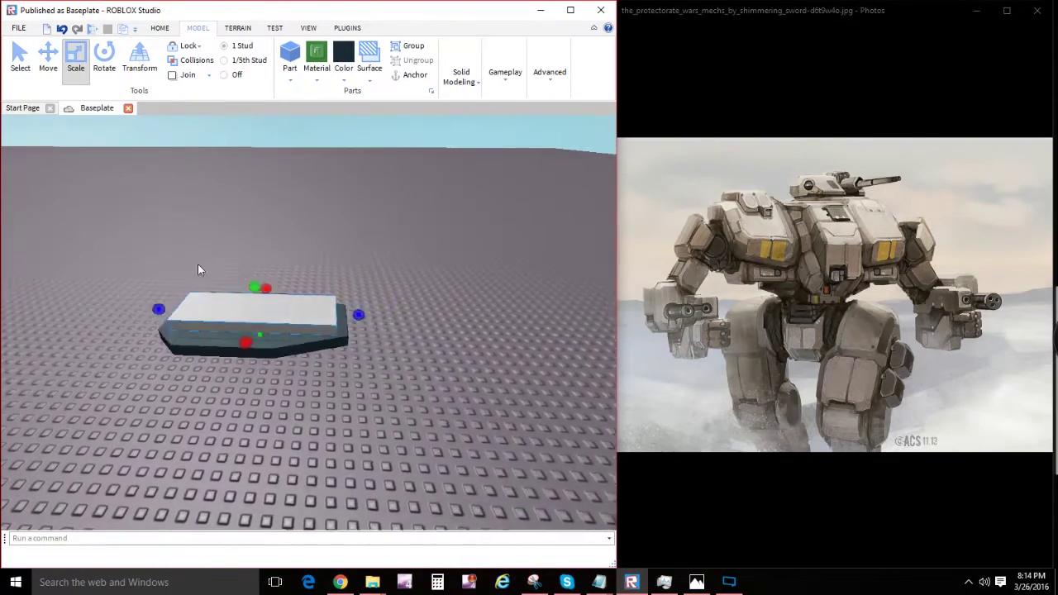
scroll(197, 270, up, 3)
right_drag(198, 269, 360, 316)
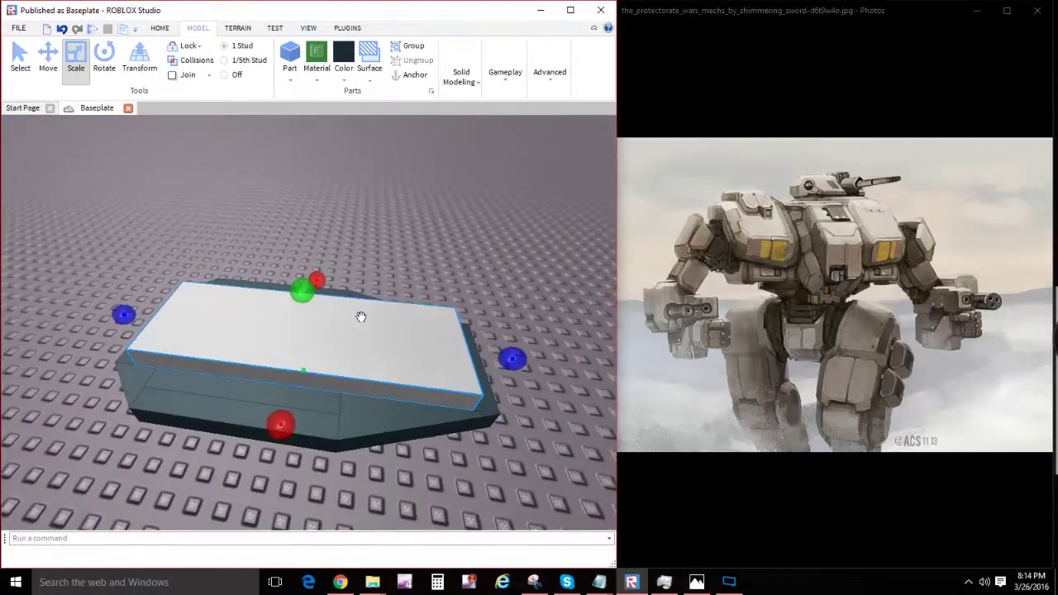
Step: Place a shorter bar against the slab's long side and widen it outward over the dark frame
right_drag(280, 429, 265, 382)
drag(265, 382, 290, 385)
right_drag(290, 385, 250, 409)
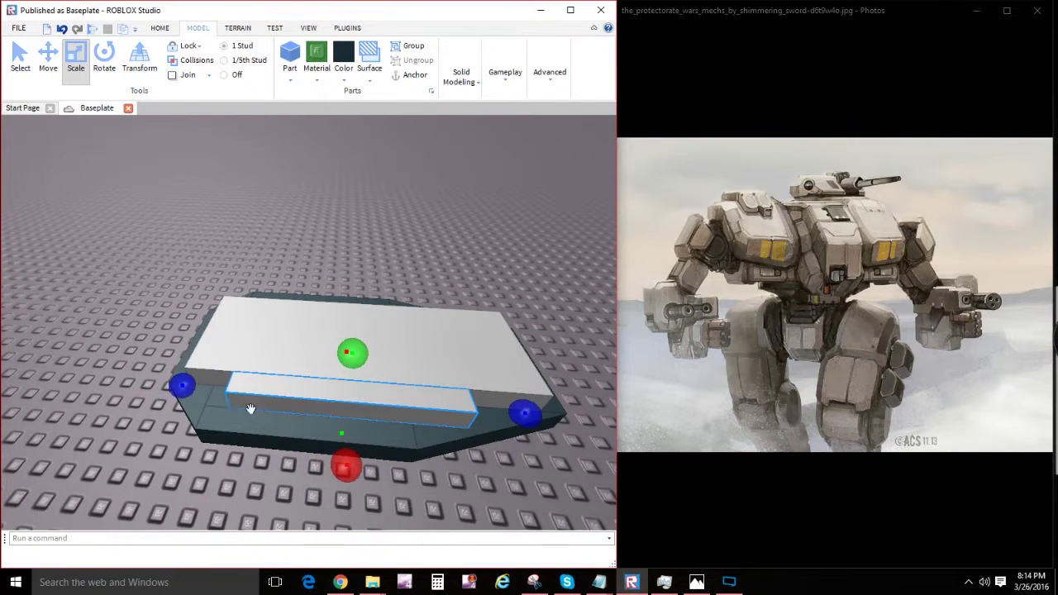
drag(340, 462, 339, 494)
right_drag(338, 493, 308, 409)
Step: Add a second bar outside the first one and shorten it at the long tapered end
drag(310, 378, 298, 400)
right_drag(299, 400, 395, 437)
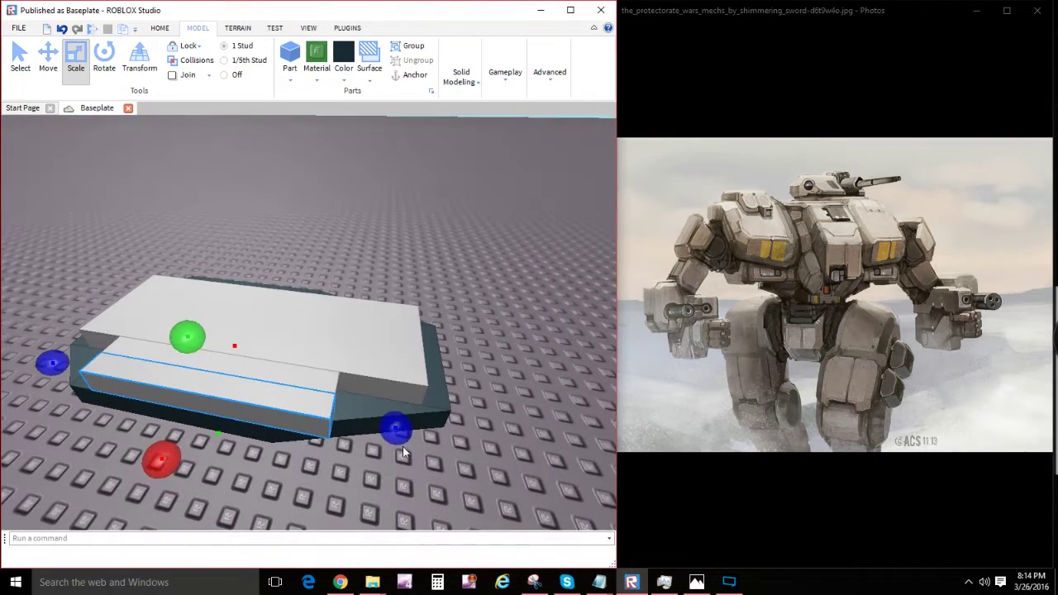
drag(395, 437, 304, 421)
right_drag(300, 420, 350, 407)
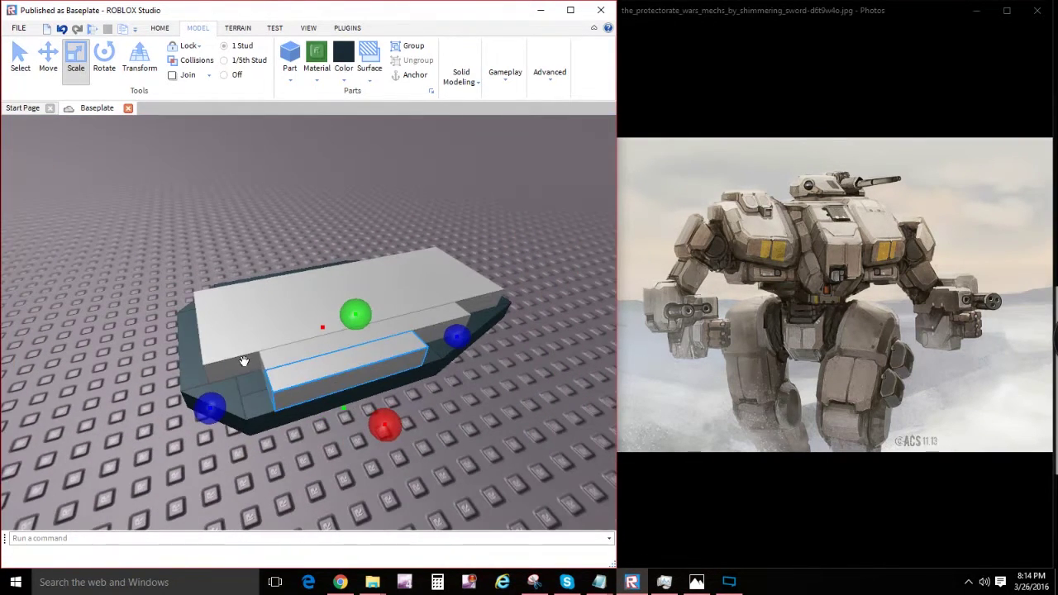
Step: Fill the corner beside the two side bars at the slab's short tapered end with a wedge
right_drag(237, 399, 307, 420)
right_drag(215, 239, 236, 405)
drag(236, 405, 254, 382)
right_drag(255, 382, 338, 325)
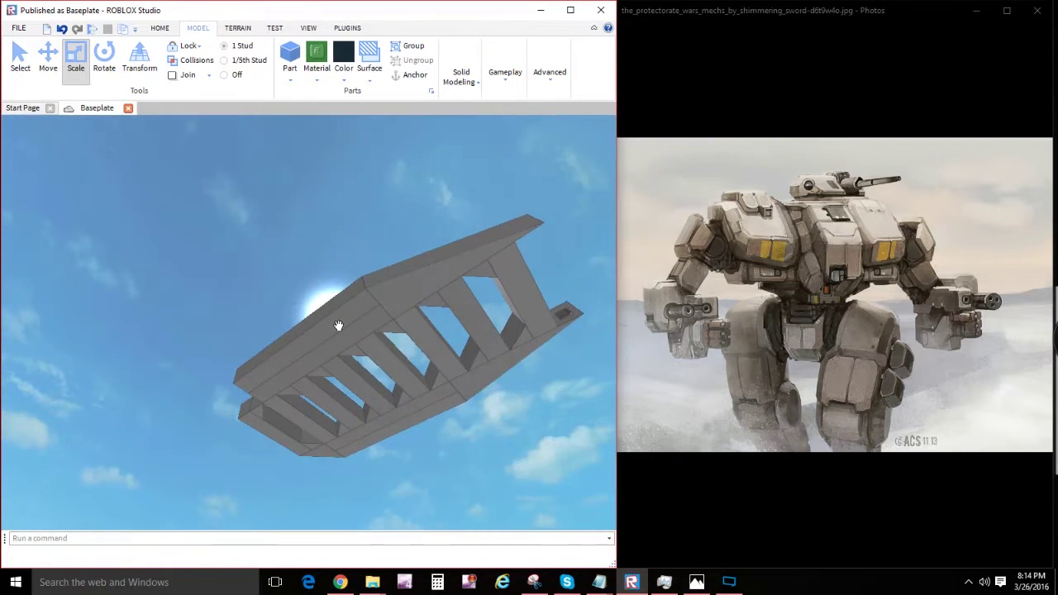
Step: Bring the long tapered wedge from the raised copy to the inner side bar's end and shorten it to the slab's end
click(414, 291)
drag(414, 293, 418, 312)
right_drag(414, 293, 418, 311)
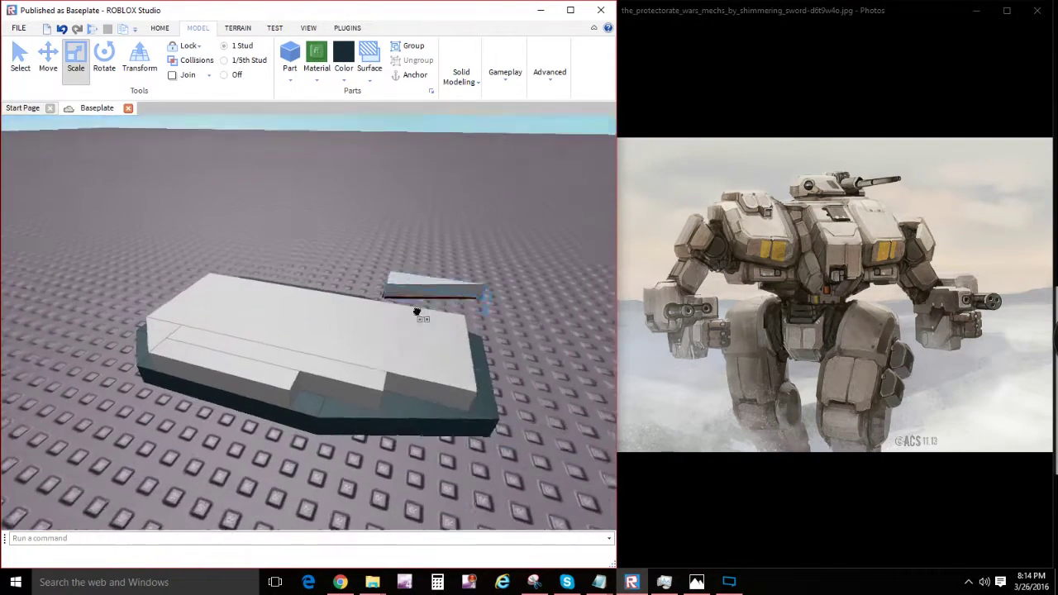
drag(418, 312, 422, 404)
right_drag(422, 404, 419, 423)
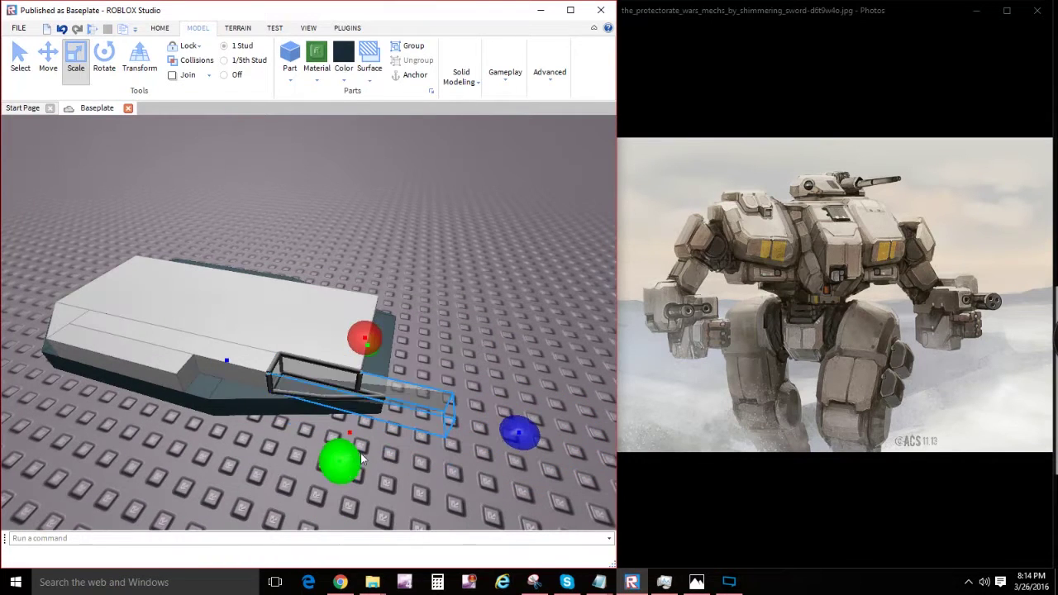
drag(519, 447, 410, 405)
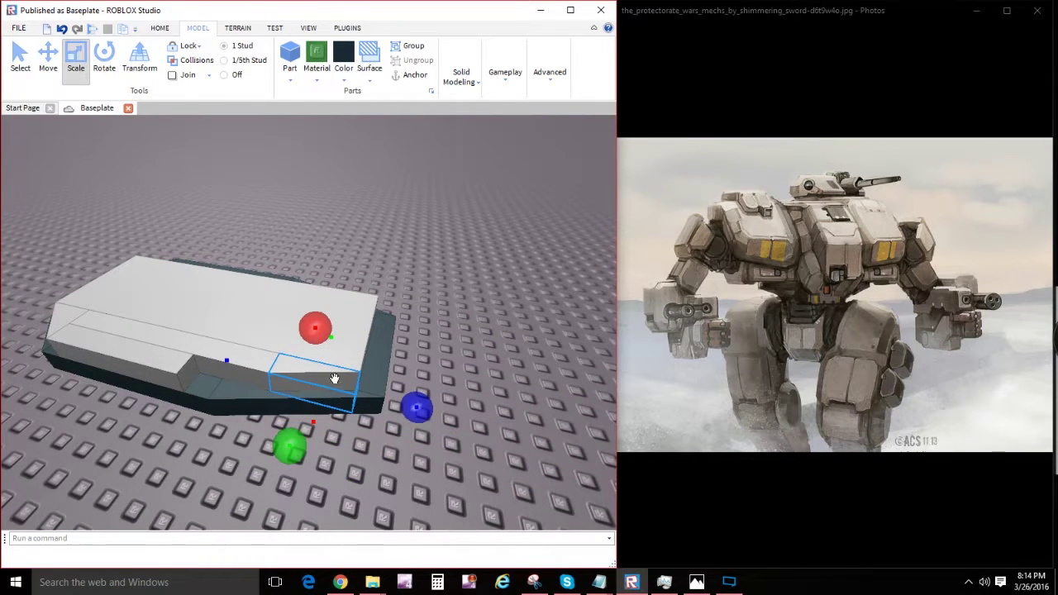
Step: Place another tapered wedge at the outer side bar's end and shorten it to continue the slope
middle_drag(245, 376, 336, 390)
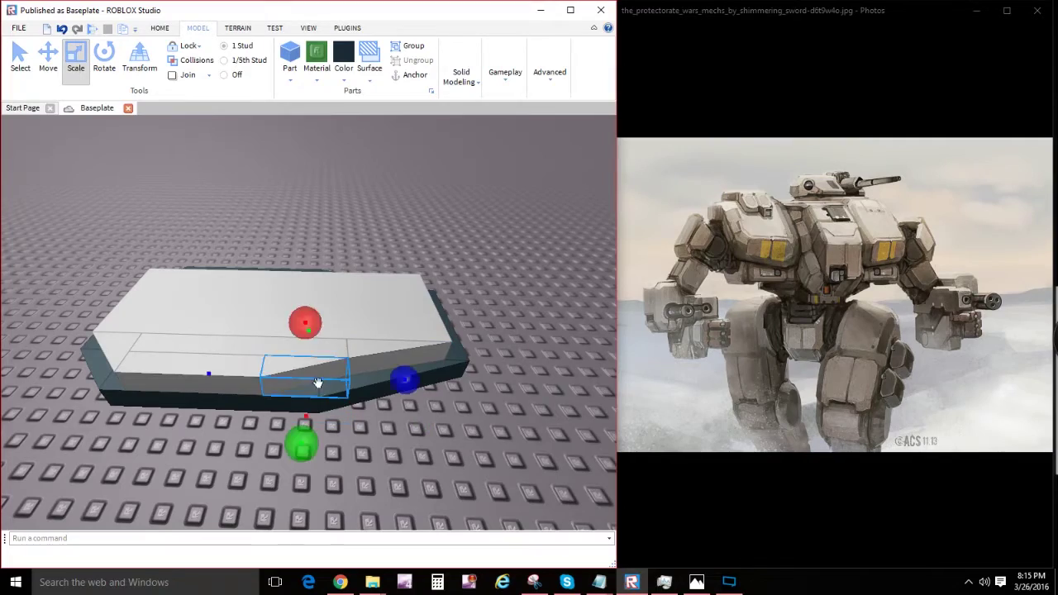
right_drag(317, 383, 382, 374)
key(w)
click(450, 333)
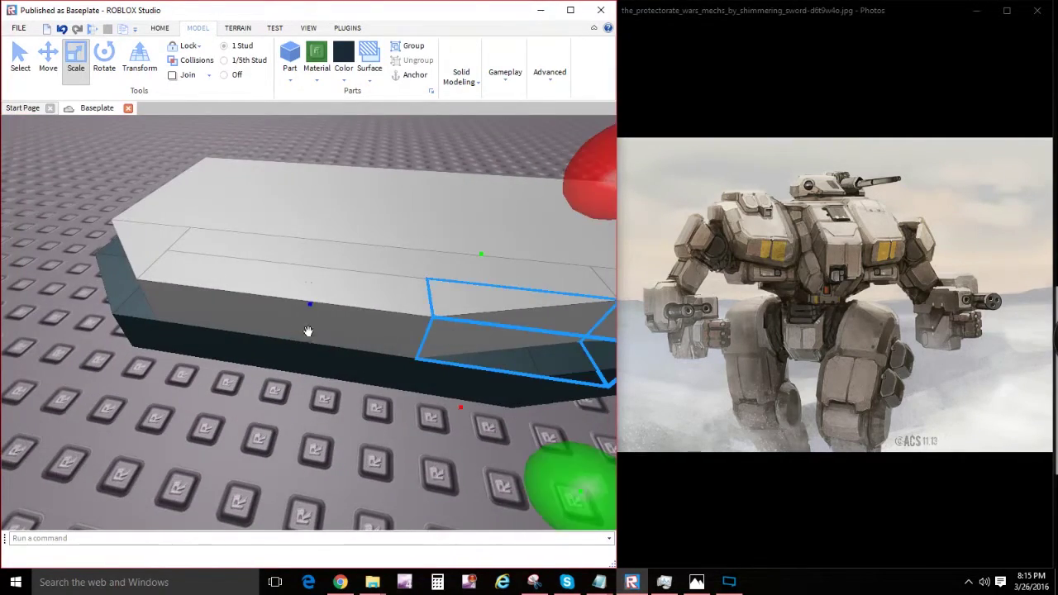
key(d)
drag(254, 306, 288, 309)
scroll(281, 308, down, 2)
Step: Lengthen the outer side bar to close the gap to the shortened wedge
click(265, 306)
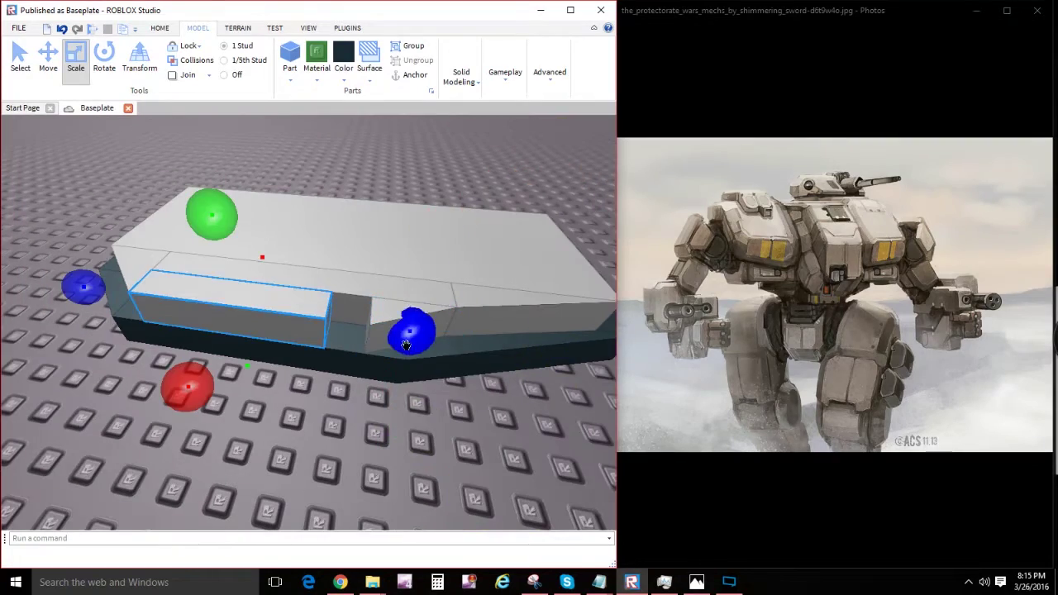
drag(405, 346, 449, 351)
click(457, 399)
right_drag(457, 399, 399, 367)
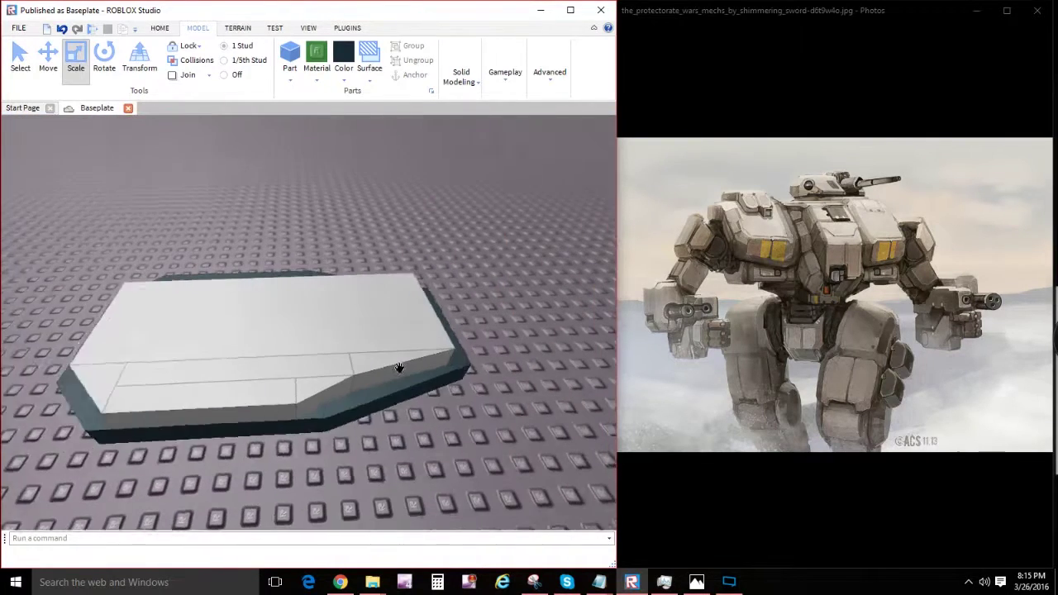
Step: Duplicate all bars and wedges along the slab's finished side and flip the duplicates over to mirror their orientation
scroll(399, 367, up, 1)
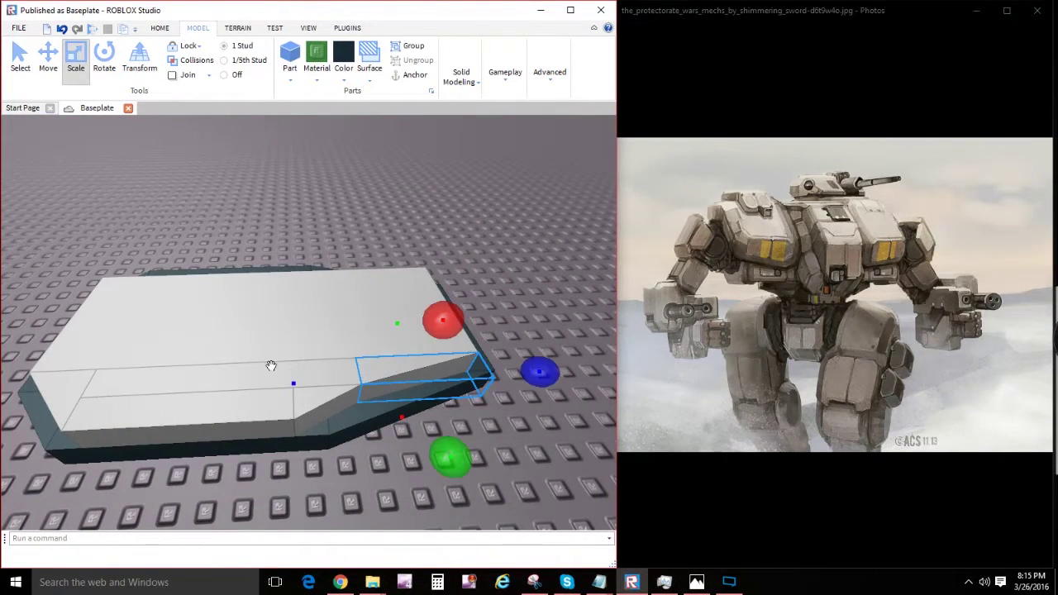
ctrl+click(212, 412)
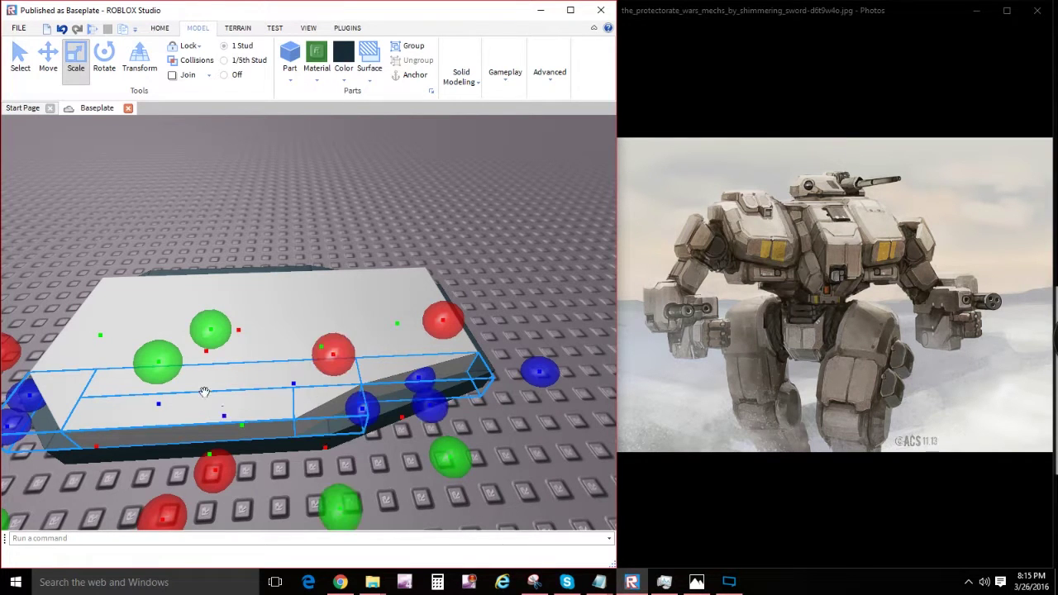
right_click(250, 385)
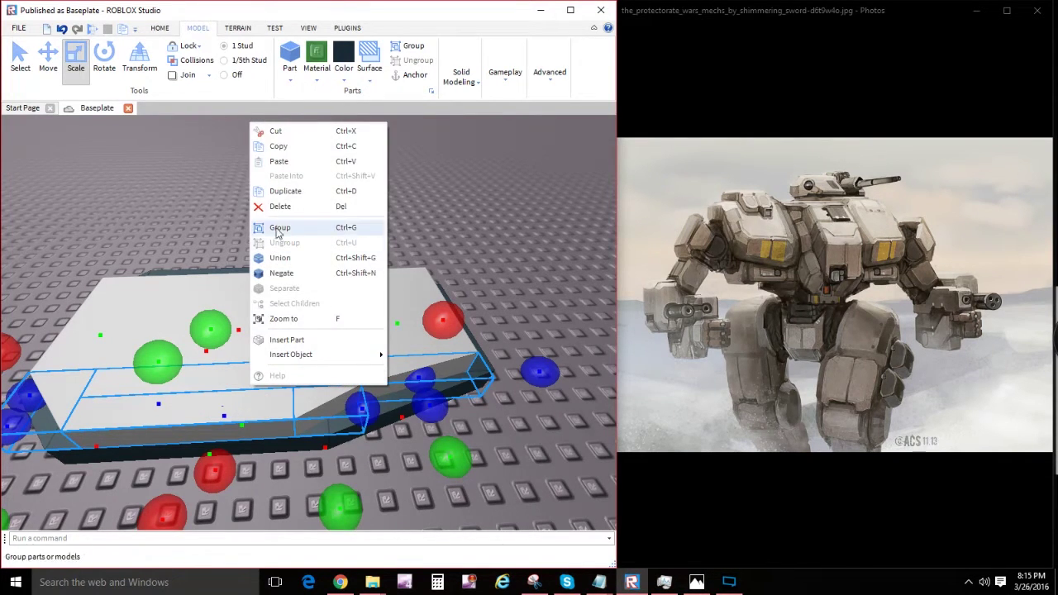
click(284, 191)
right_drag(378, 247, 194, 135)
click(104, 56)
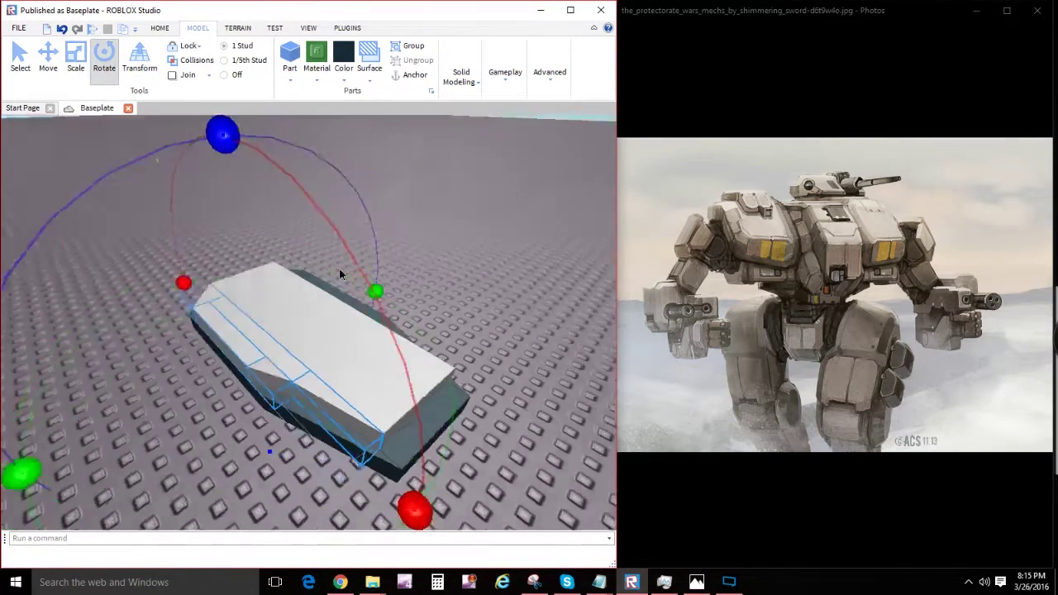
drag(281, 149, 369, 406)
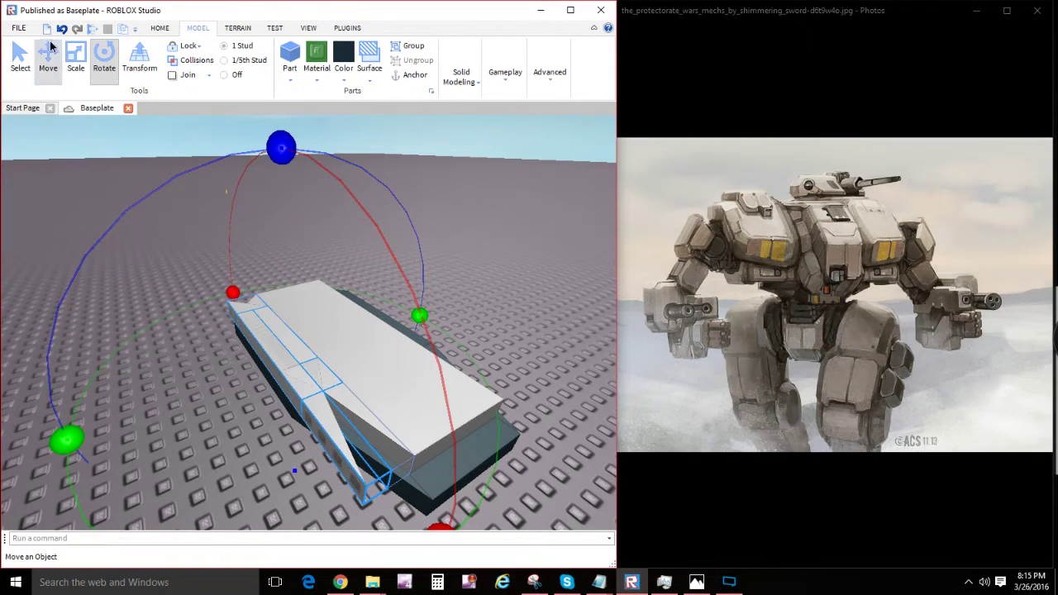
Step: Move the flipped set of bars and wedges flush against the slab's opposite long side
click(48, 53)
right_drag(208, 381, 301, 373)
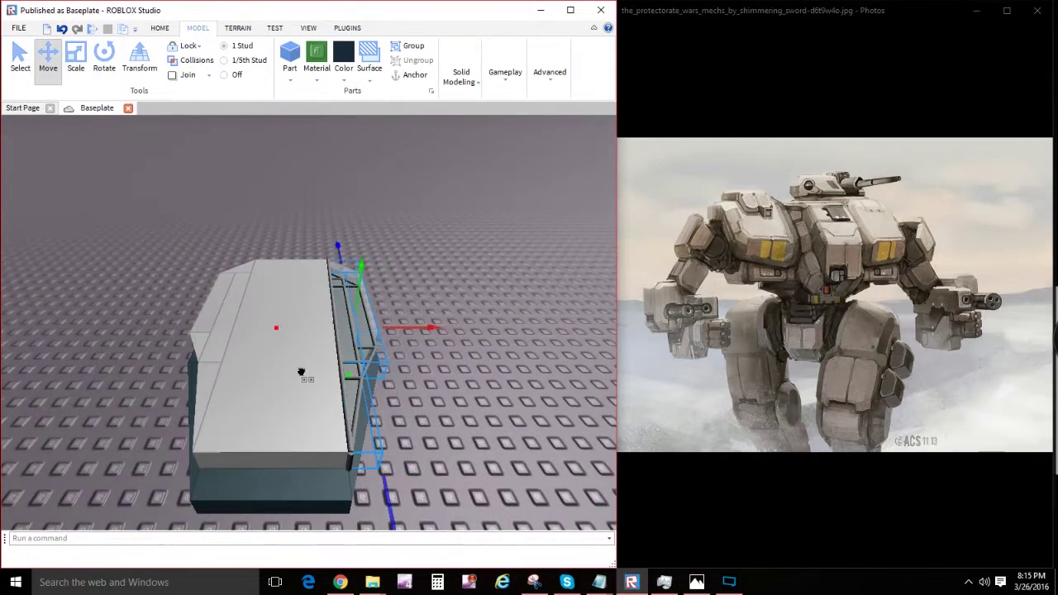
drag(301, 372, 293, 372)
key(d)
click(403, 389)
right_drag(403, 388, 354, 403)
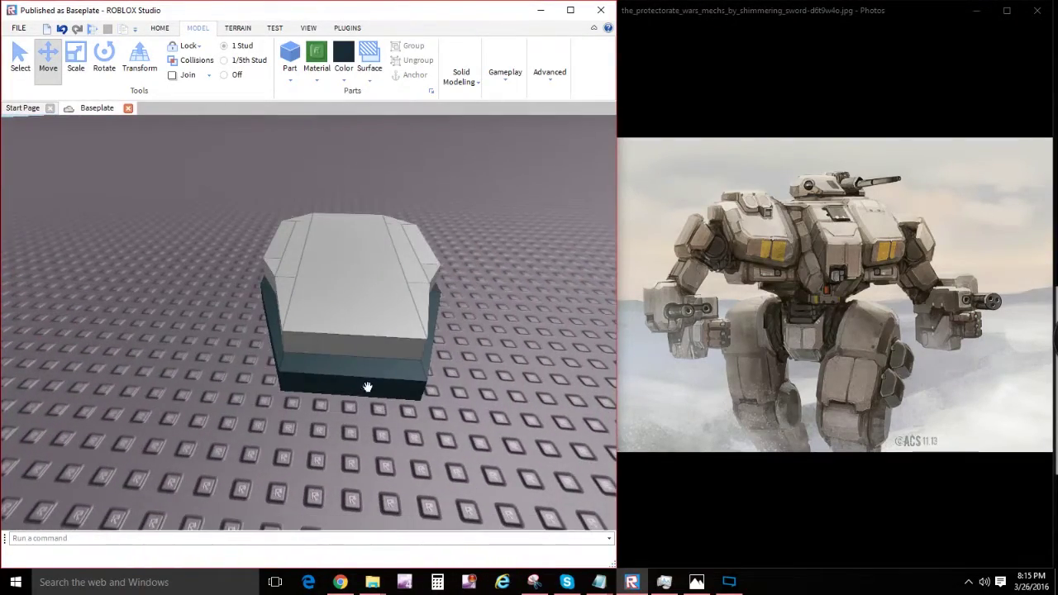
Step: Place a shortened tapered wedge at one corner of the slab's open end and a matching copy at the opposite corner
right_drag(337, 338, 329, 303)
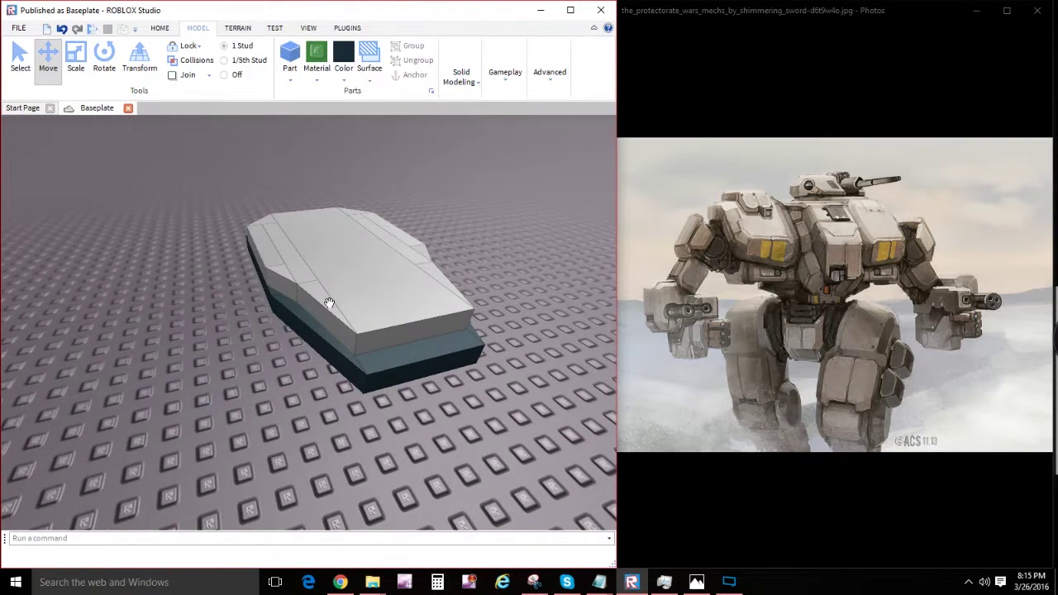
drag(313, 302, 394, 324)
drag(436, 381, 470, 357)
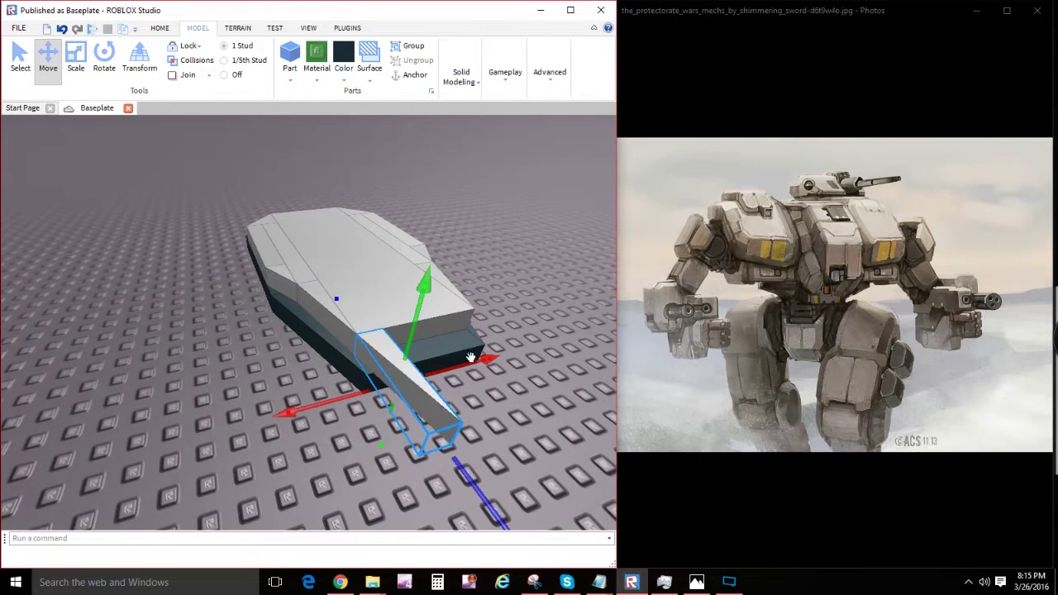
click(75, 56)
right_drag(388, 347, 460, 348)
right_drag(417, 381, 284, 317)
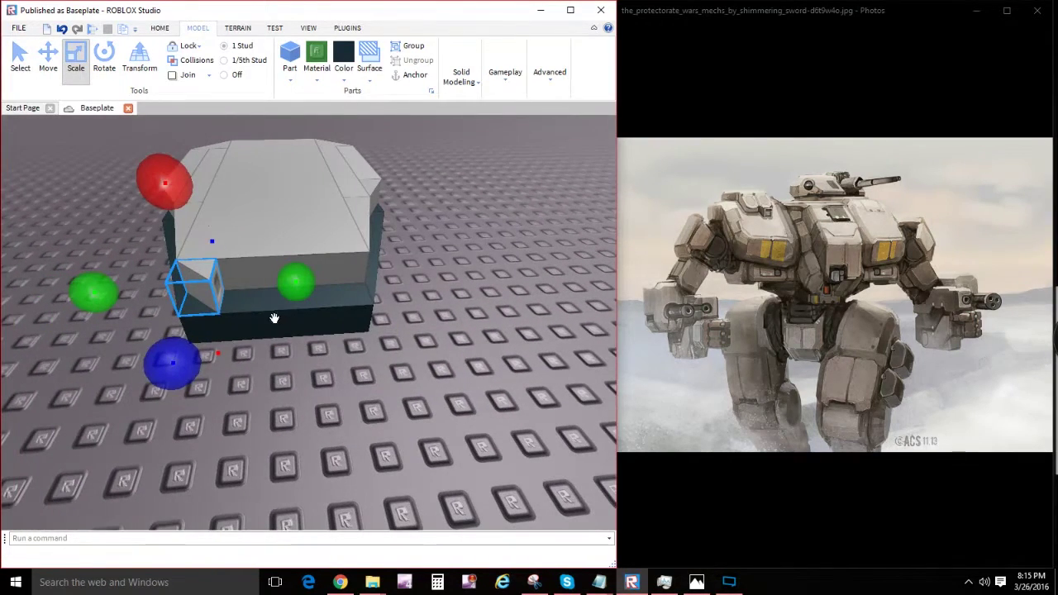
drag(216, 309, 217, 309)
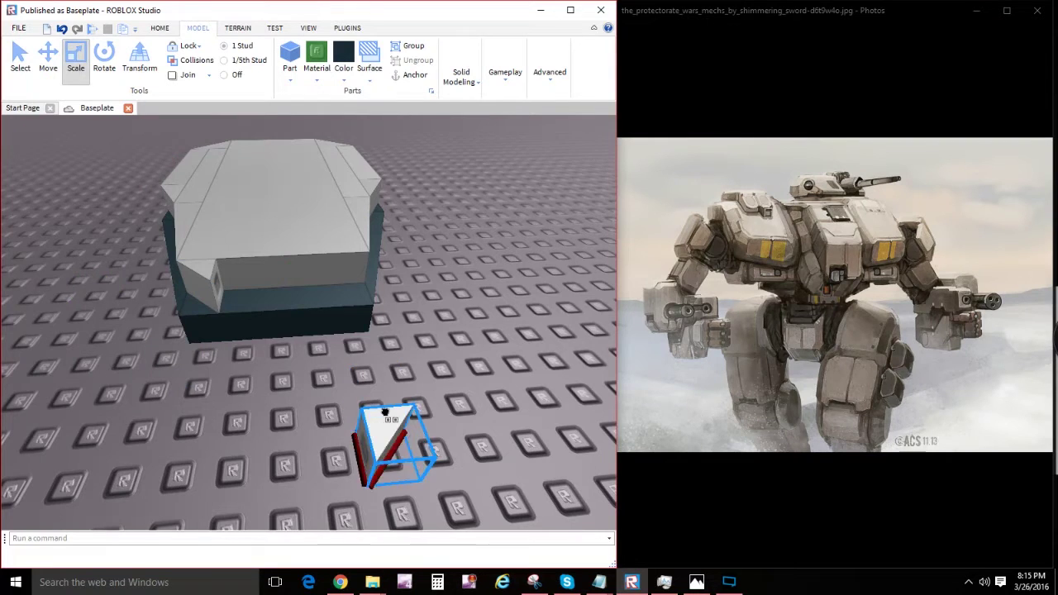
drag(384, 411, 372, 289)
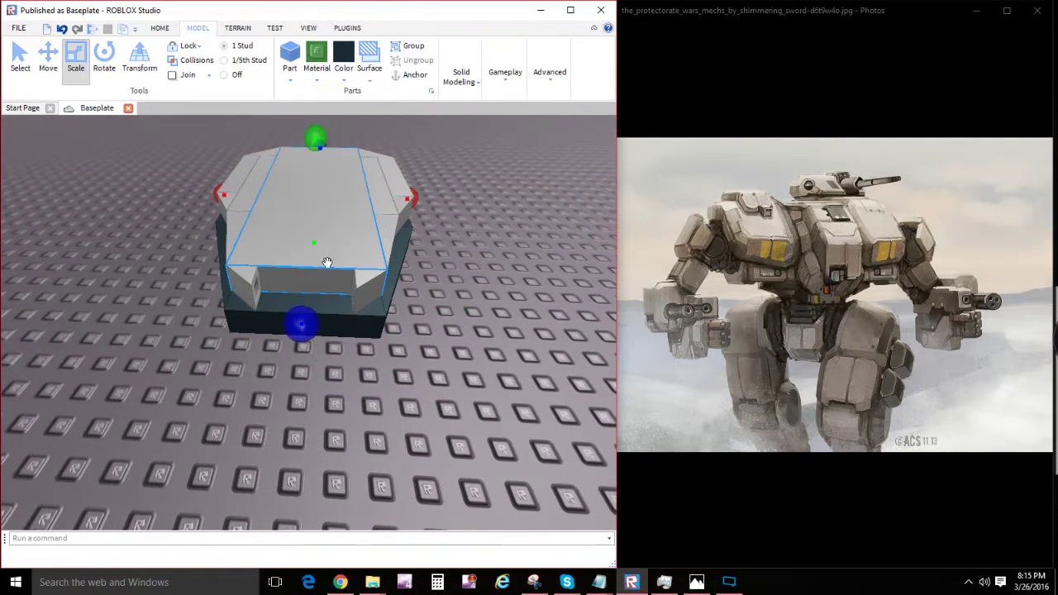
Step: Duplicate the central slab and scale the copy down to fill the gap between the two corner wedges
drag(308, 321, 314, 350)
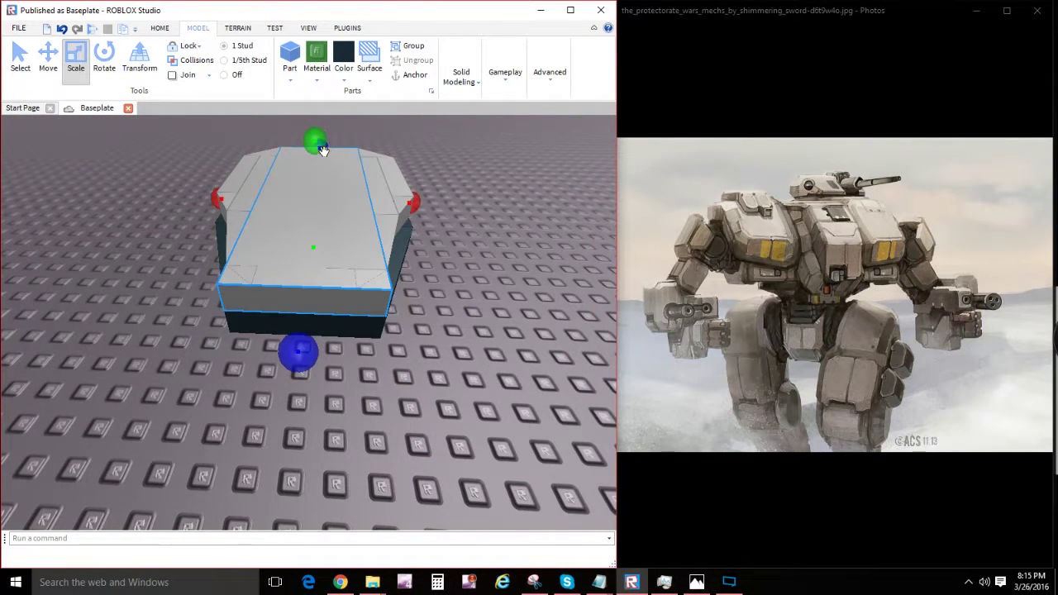
drag(323, 150, 305, 207)
drag(452, 292, 406, 295)
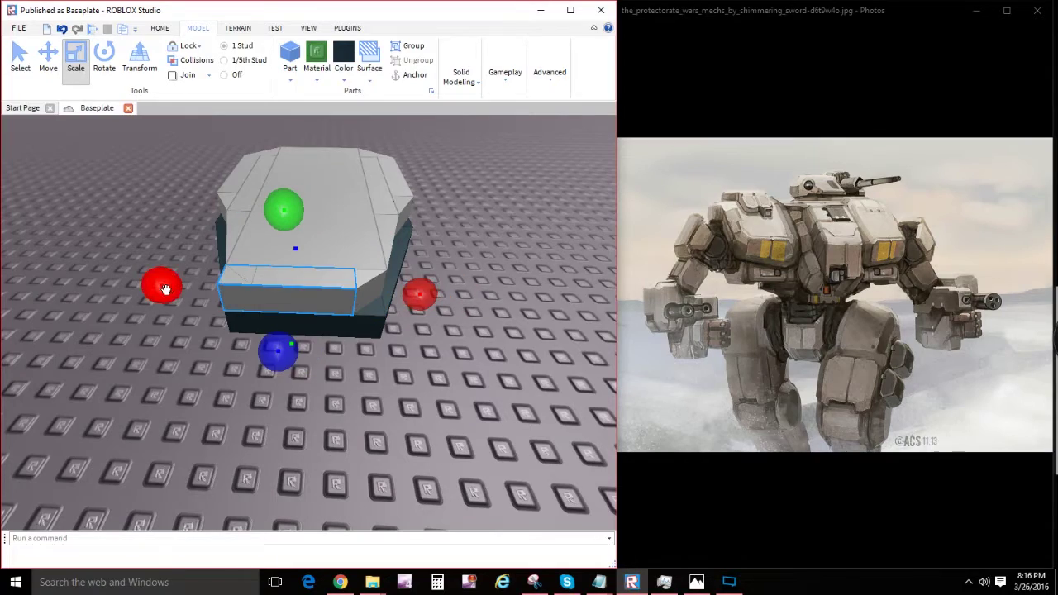
right_drag(165, 288, 334, 317)
scroll(364, 323, up, 5)
scroll(368, 326, down, 4)
scroll(369, 326, up, 4)
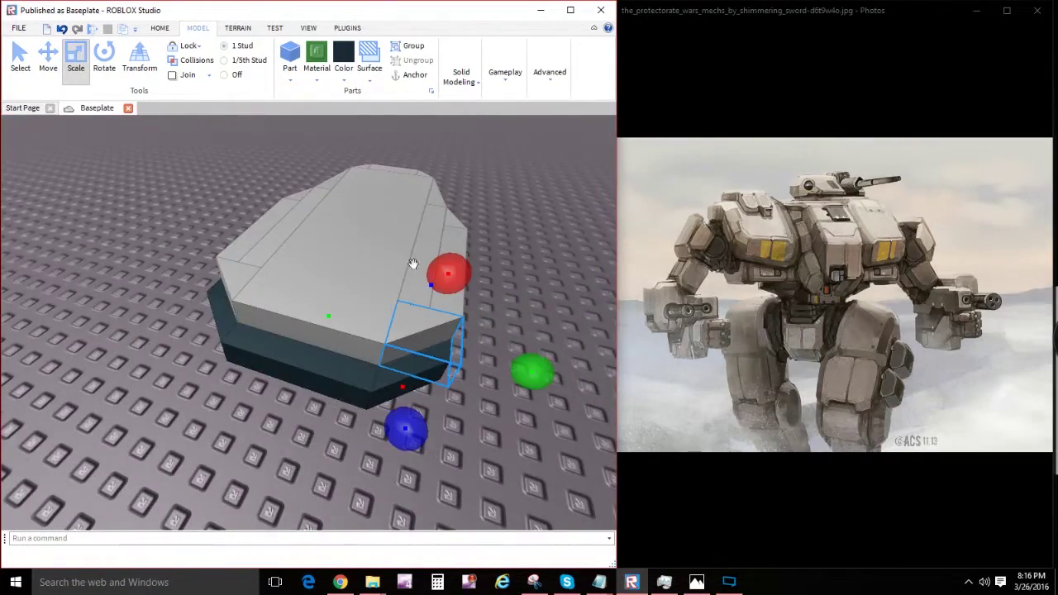
Step: Duplicate the two corner wedges and the block between them, flip the copies and fit them to the slab's opposite end
right_drag(413, 264, 410, 230)
click(410, 231)
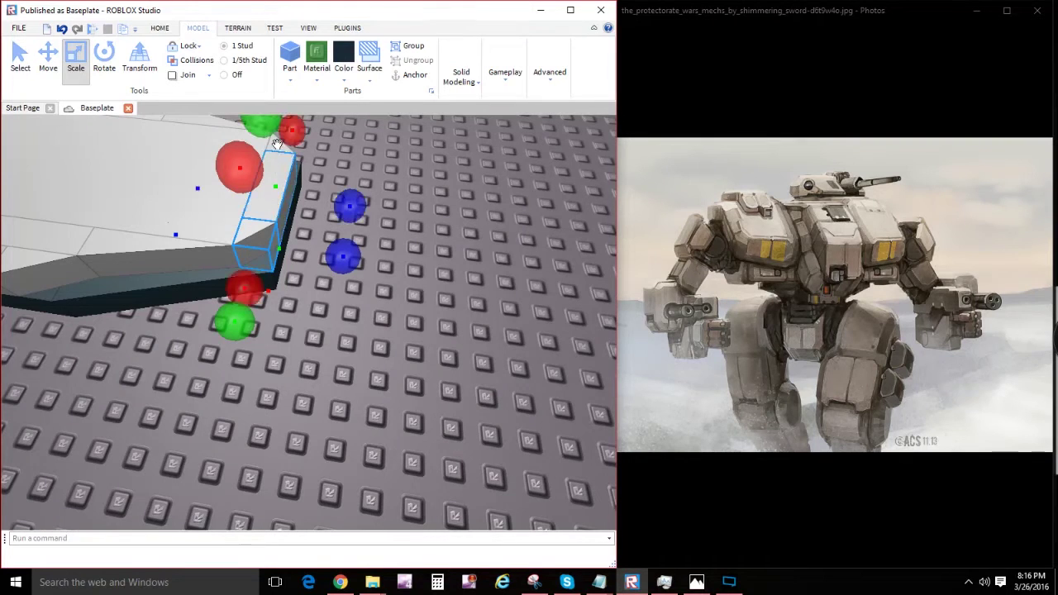
right_drag(356, 228, 356, 227)
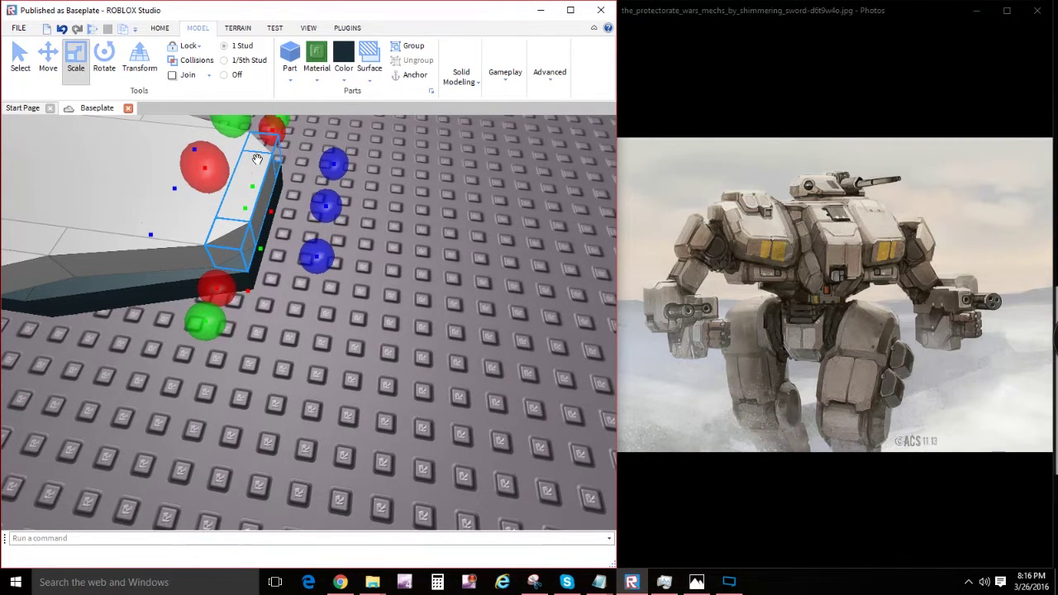
drag(253, 163, 493, 230)
key(t)
right_drag(493, 231, 491, 232)
drag(493, 231, 491, 231)
right_drag(491, 231, 408, 279)
drag(491, 232, 314, 269)
Step: Place a copy of a small corner wedge on top of the light plate near its end
key(d)
right_drag(349, 273, 377, 304)
key(w)
key(d)
scroll(371, 312, up, 5)
click(370, 313)
scroll(370, 312, down, 8)
key(a)
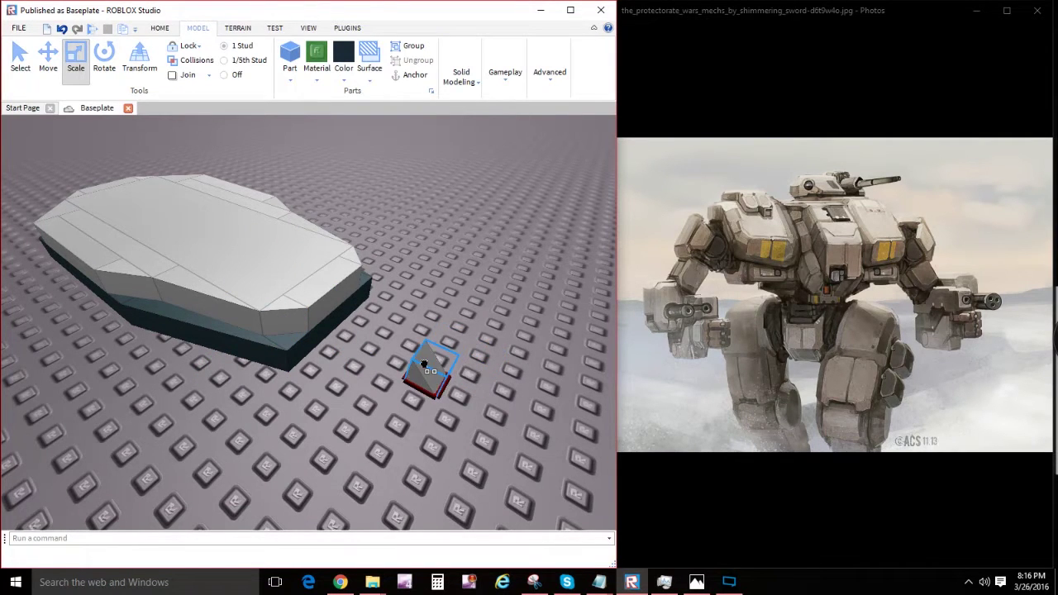
key(a)
drag(423, 364, 371, 372)
right_drag(371, 372, 375, 368)
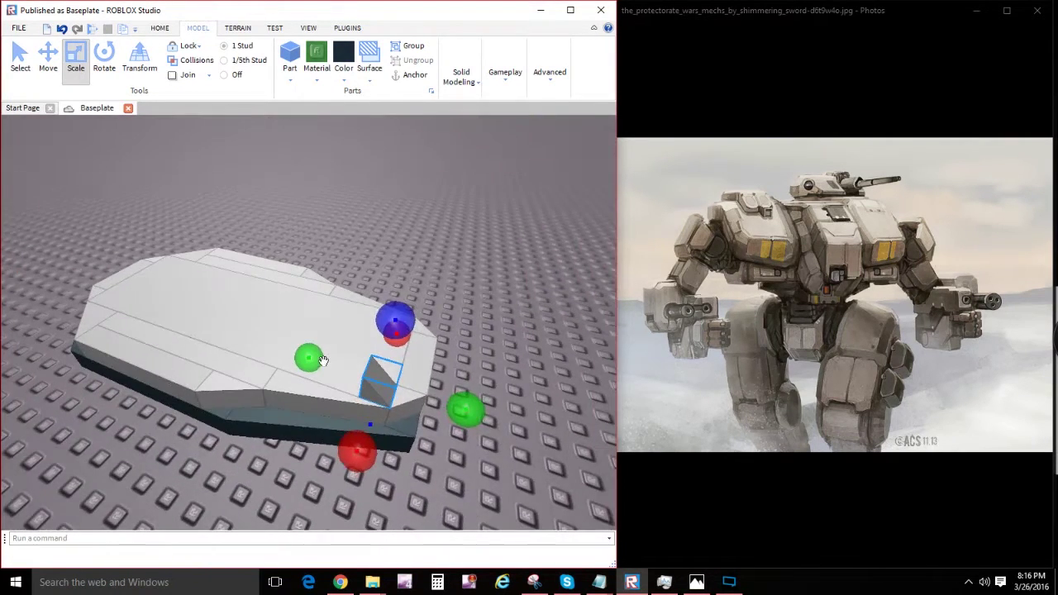
drag(323, 360, 286, 337)
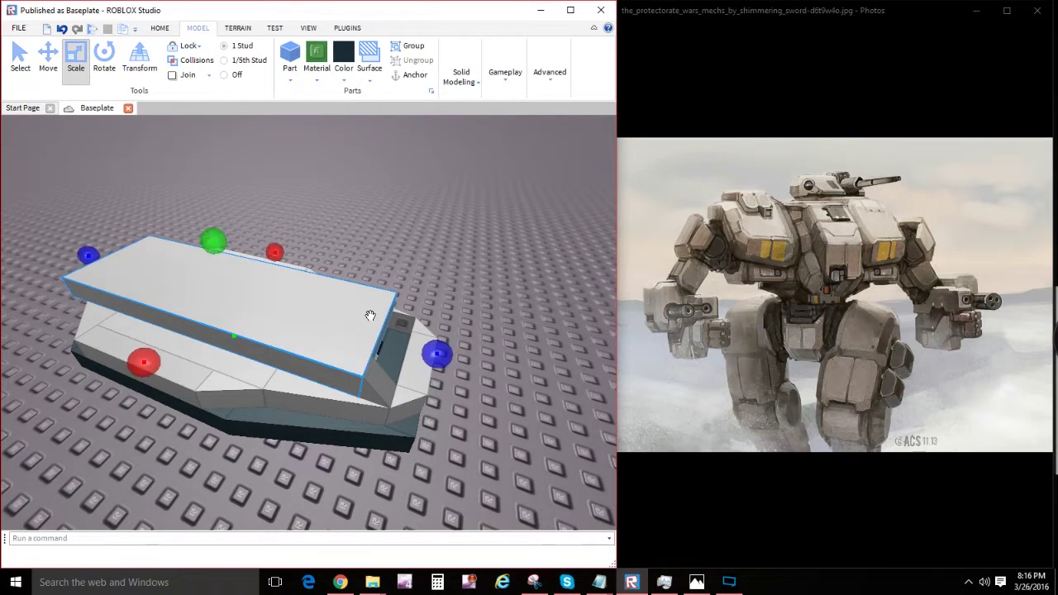
drag(370, 315, 401, 350)
click(376, 369)
Step: Lengthen the wedge on top of the plate and adjust its height to form a slope towards the plate's end
drag(315, 364, 272, 333)
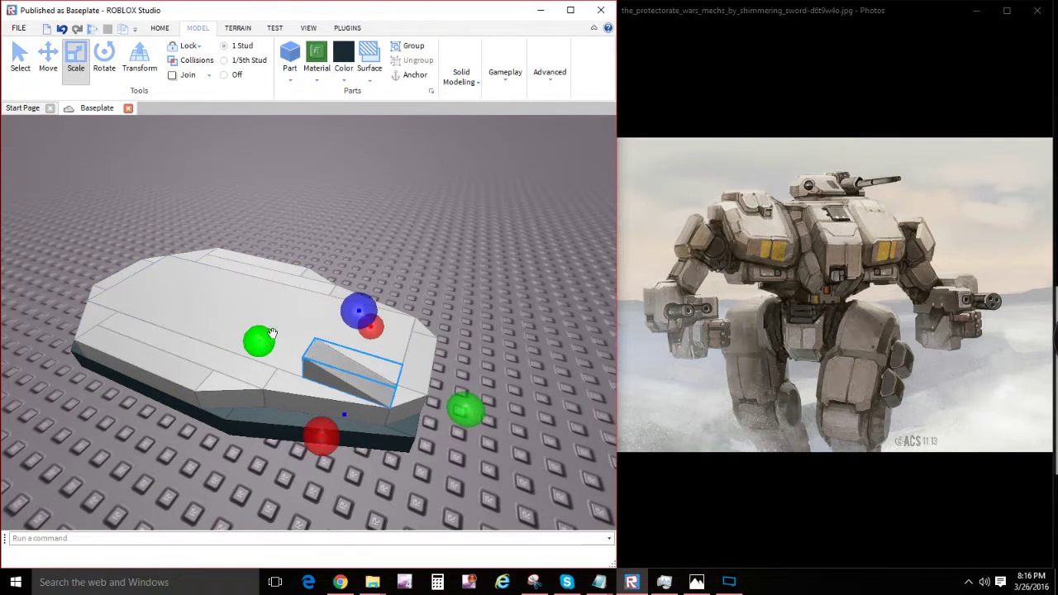
right_drag(371, 350, 371, 351)
scroll(333, 322, up, 1)
drag(324, 312, 295, 311)
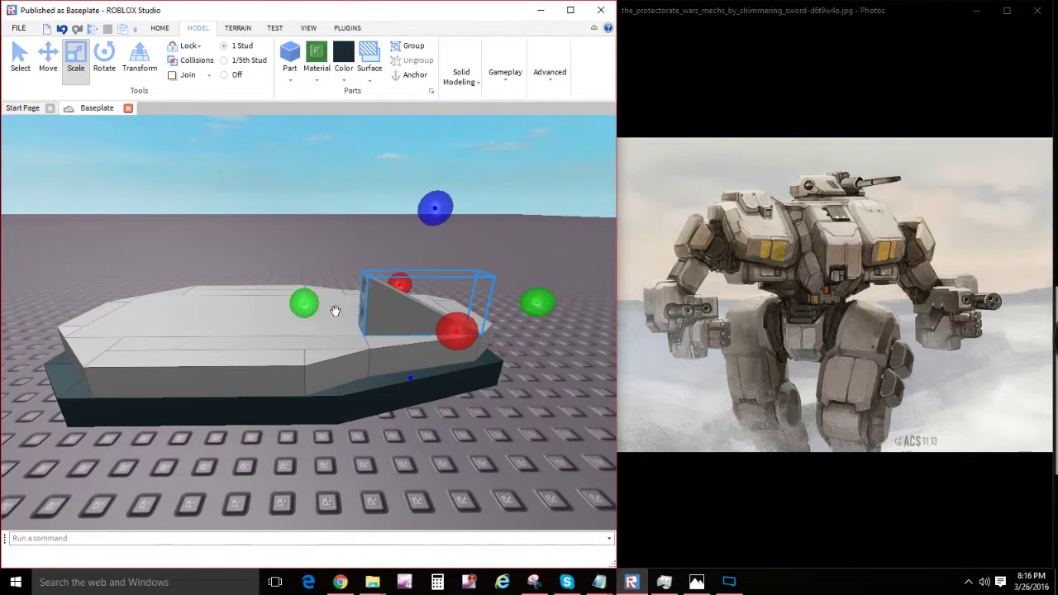
key(d)
drag(317, 214, 321, 140)
key(a)
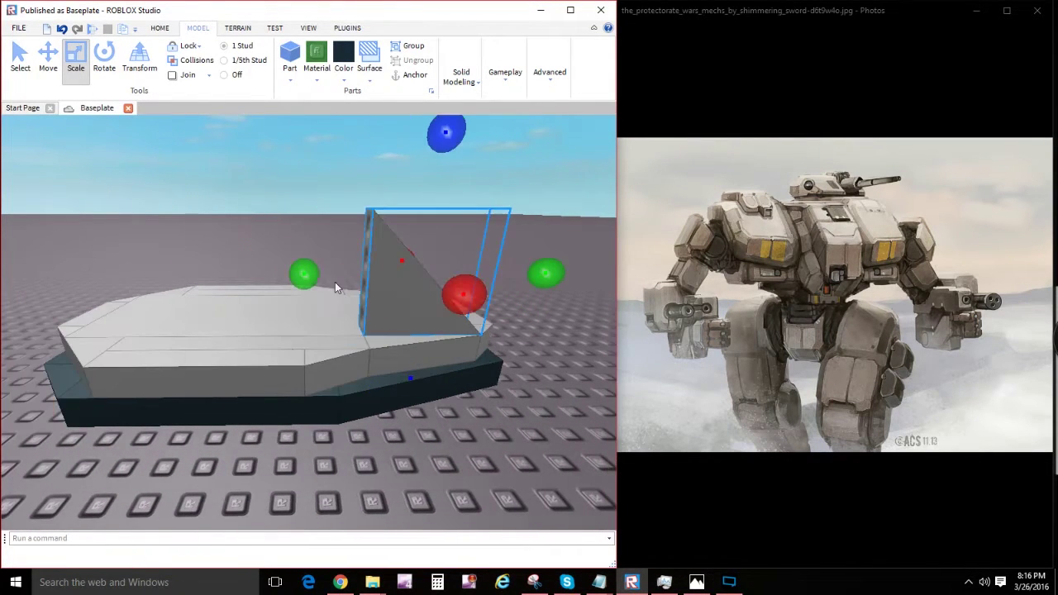
mouse_move(306, 273)
mouse_down()
mouse_move(238, 272)
mouse_move(303, 272)
mouse_up()
key(d)
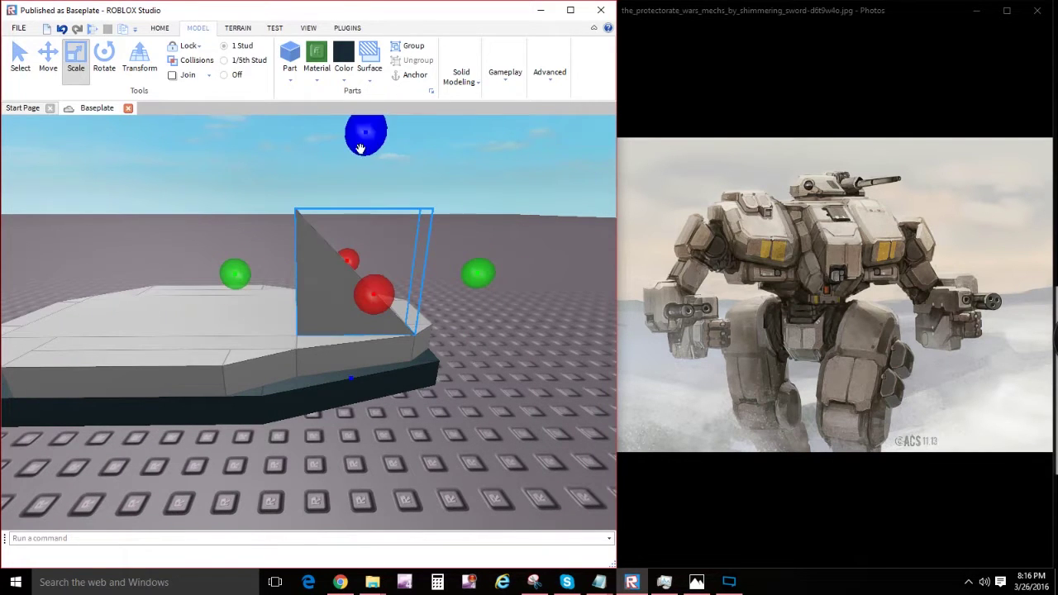
drag(360, 149, 364, 217)
Step: Widen the sloped wedge inward across the top of the plate
right_drag(363, 217, 243, 231)
key(d)
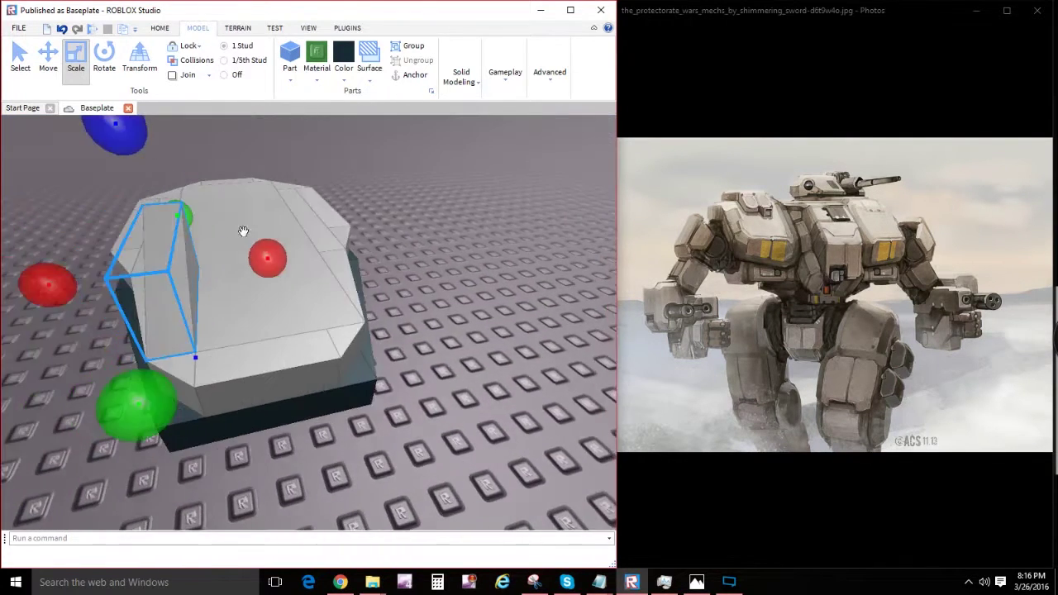
drag(267, 256, 294, 249)
right_drag(296, 248, 293, 250)
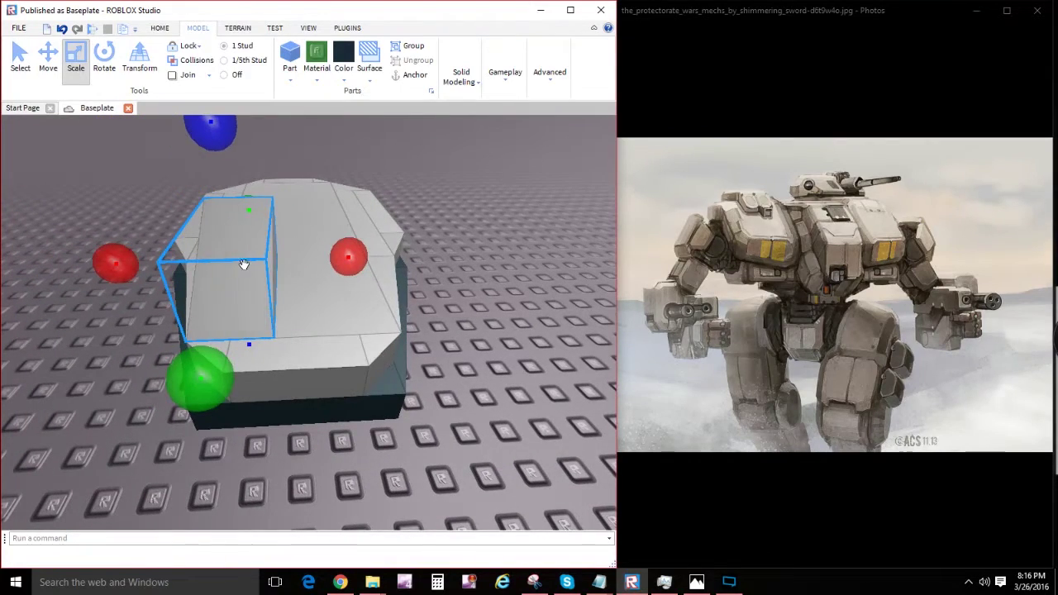
Step: Duplicate the widened wedge across the plate's top and narrow the copy
key(ctrl+d)
drag(244, 264, 354, 276)
right_drag(353, 276, 294, 281)
drag(436, 284, 316, 285)
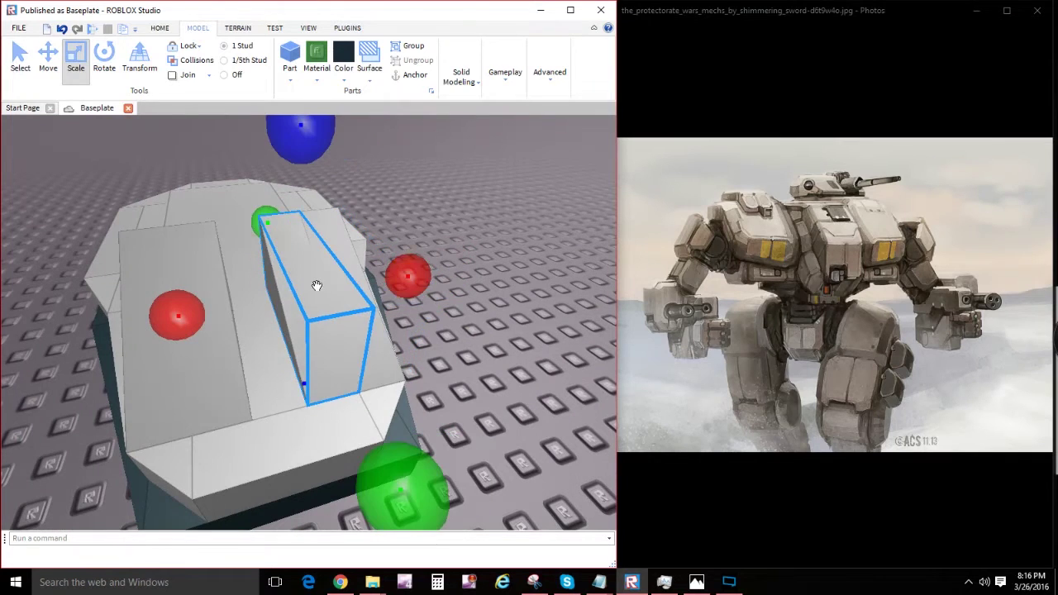
Step: Lengthen the narrow middle wedge towards the plate's end and colour it orange
right_drag(304, 294, 429, 384)
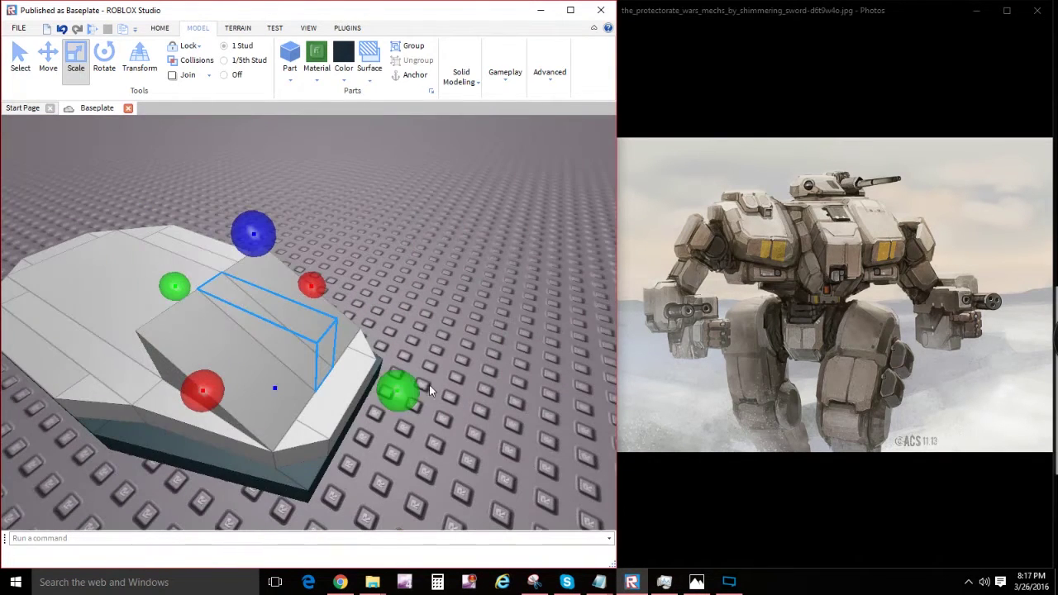
drag(388, 393, 438, 407)
click(343, 76)
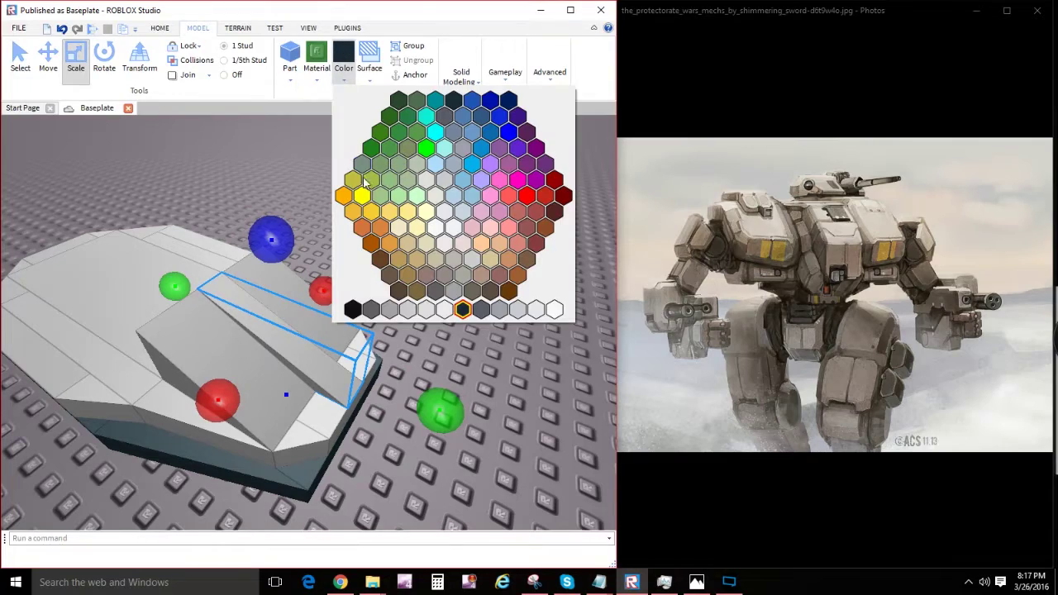
click(343, 195)
click(430, 273)
Step: Stack a copy of the central slab on the plate and resize it to form a raised block behind the sloped wedges
right_drag(429, 272, 389, 340)
click(175, 321)
key(a)
drag(385, 321, 252, 313)
right_drag(252, 313, 244, 320)
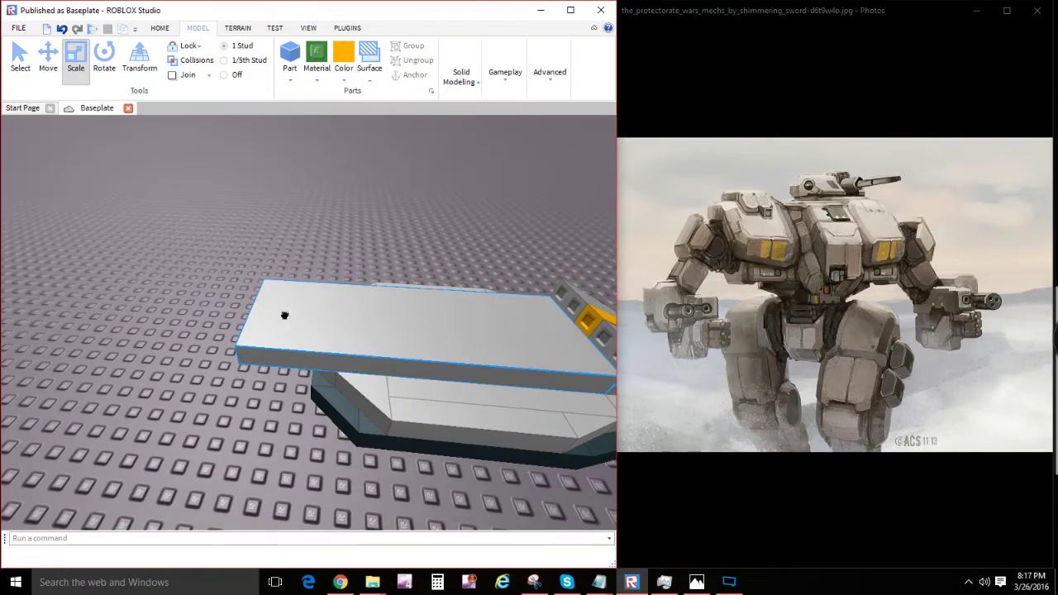
drag(214, 313, 323, 318)
right_drag(462, 364, 342, 289)
scroll(342, 289, down, 1)
drag(304, 261, 312, 237)
Step: Duplicate a grey sloped wedge, rotate it to face the other way and place it against the raised block's opposite end
click(400, 236)
right_drag(400, 236, 406, 234)
scroll(406, 234, up, 3)
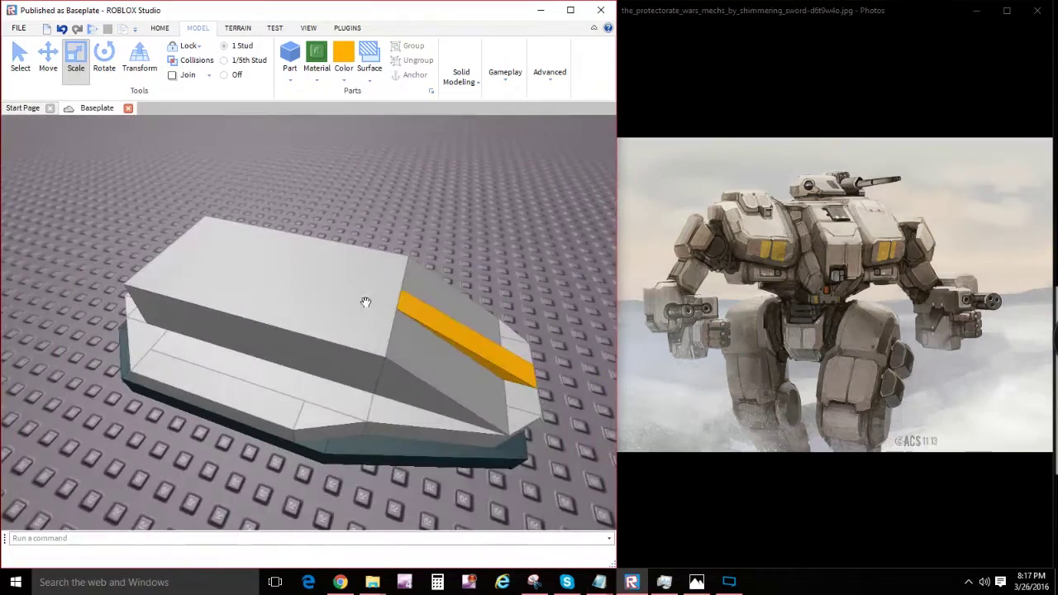
drag(440, 364, 263, 302)
right_drag(265, 300, 263, 303)
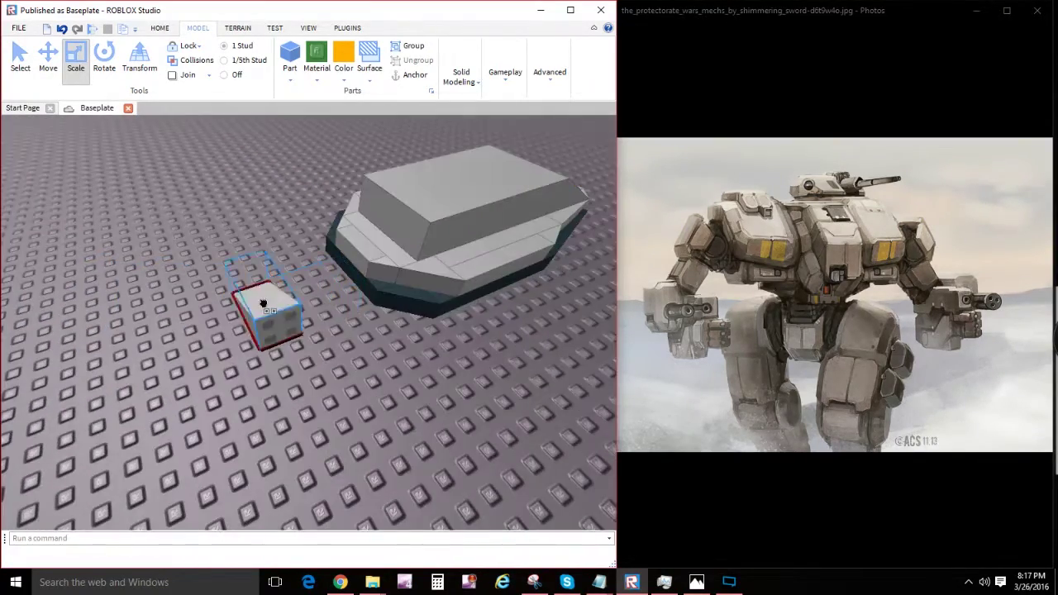
key(r)
key(r)
drag(263, 302, 273, 347)
right_drag(262, 302, 274, 345)
drag(274, 347, 300, 314)
Step: Shorten and narrow the rotated wedge to fit beside the outer edge of the raised block's end
right_drag(239, 399, 237, 407)
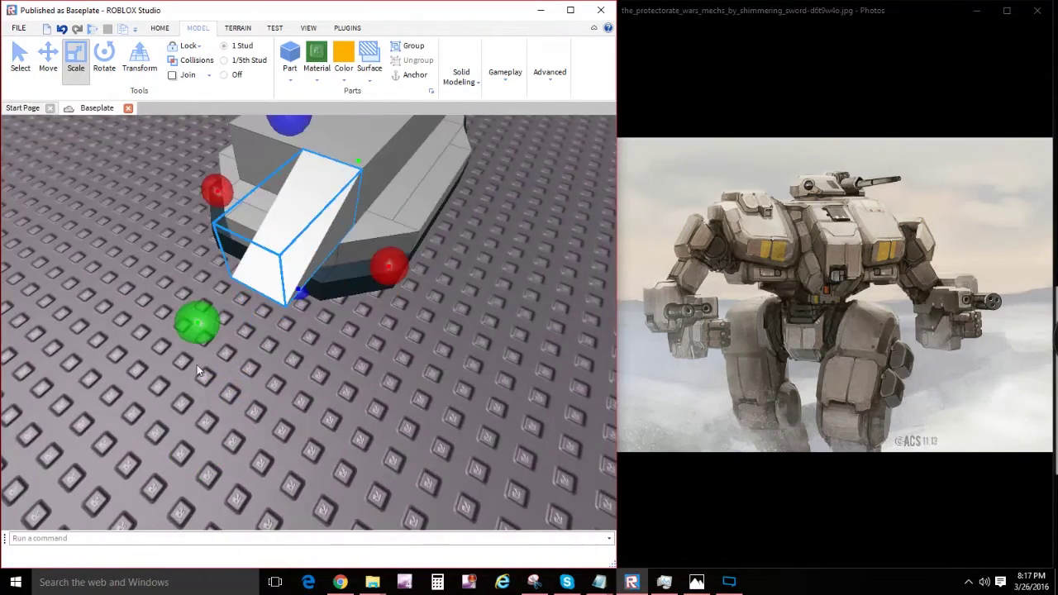
drag(197, 323, 277, 259)
right_drag(277, 259, 162, 312)
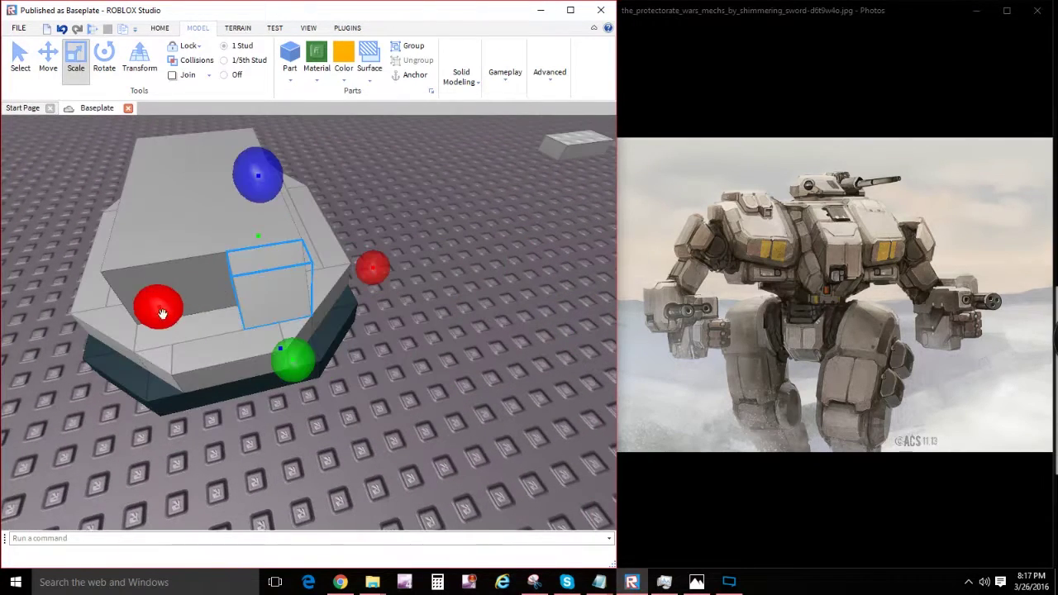
drag(171, 317, 252, 303)
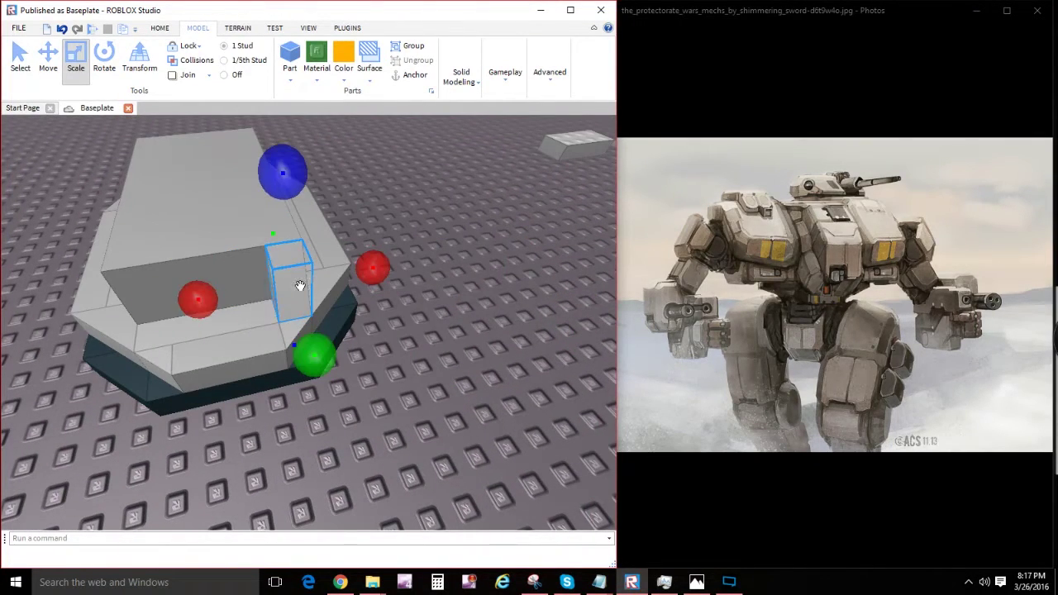
Step: Add two longer copies beside the narrow wedge and colour the inner one orange
right_drag(255, 295, 381, 333)
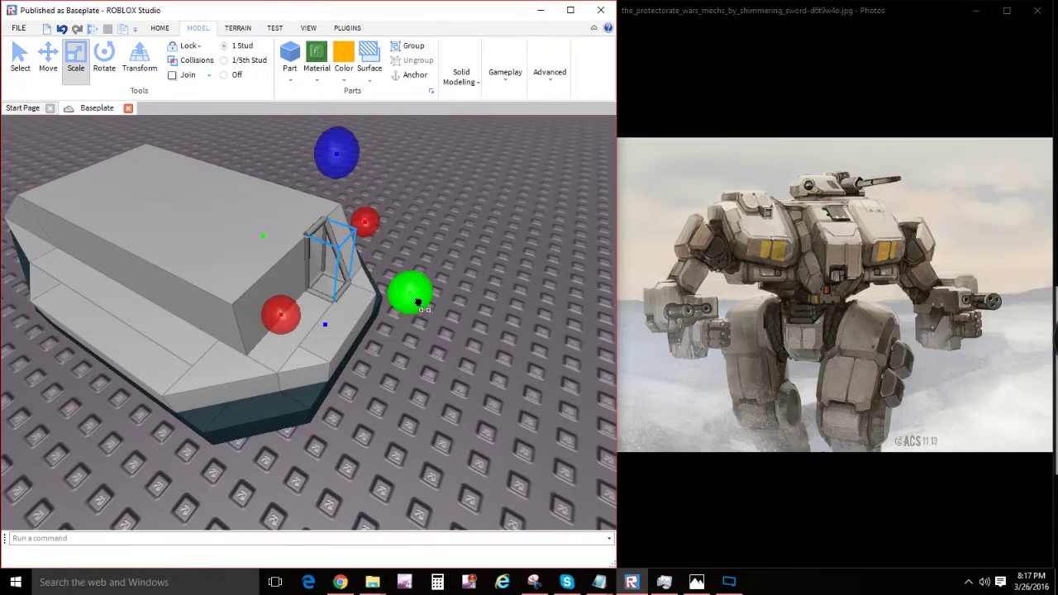
drag(418, 302, 443, 306)
right_drag(443, 307, 367, 290)
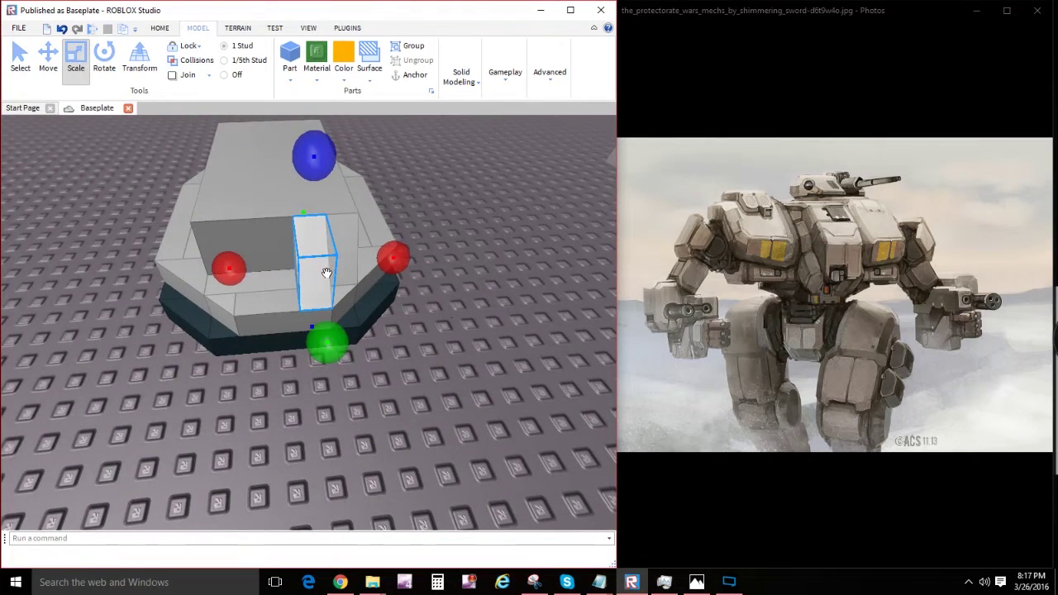
drag(327, 273, 290, 272)
right_drag(290, 271, 381, 304)
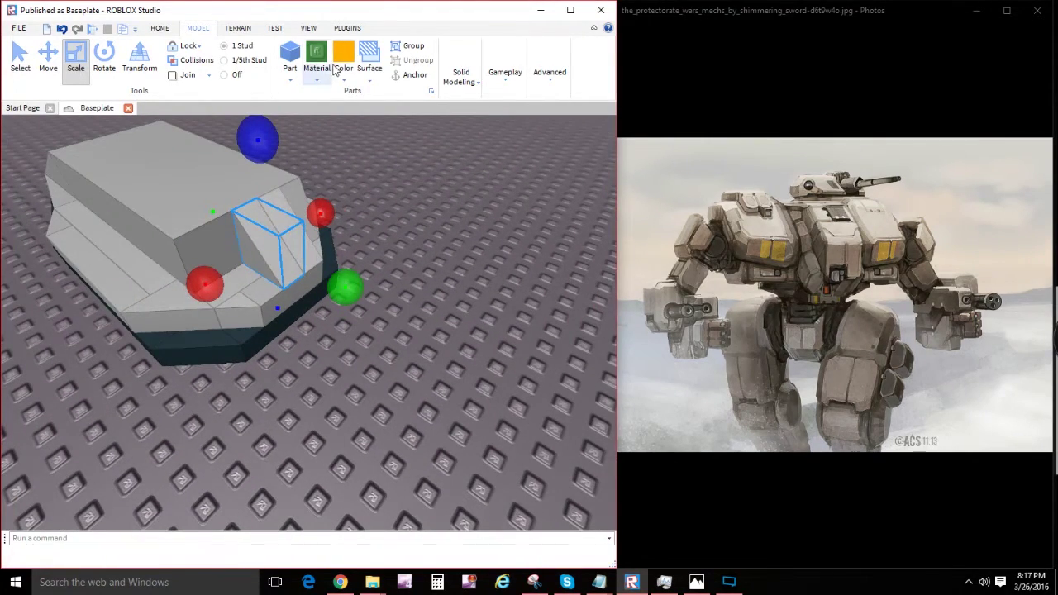
right_drag(351, 195, 328, 214)
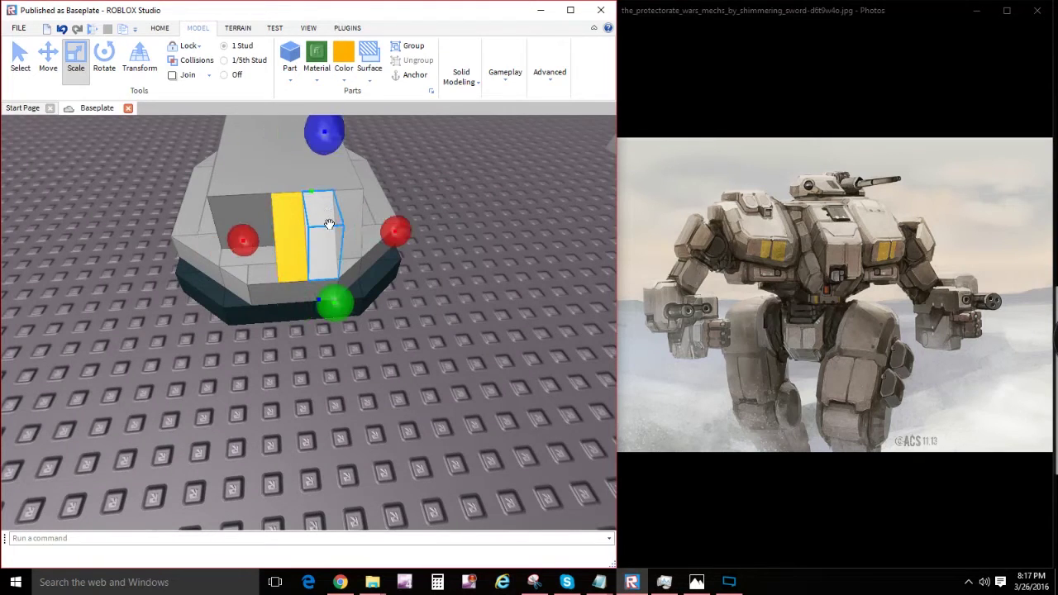
Step: Duplicate the longer grey wedge and place the copy on the other side of the orange strip
drag(329, 223, 416, 335)
right_drag(329, 224, 415, 335)
drag(415, 335, 434, 316)
right_drag(416, 336, 382, 273)
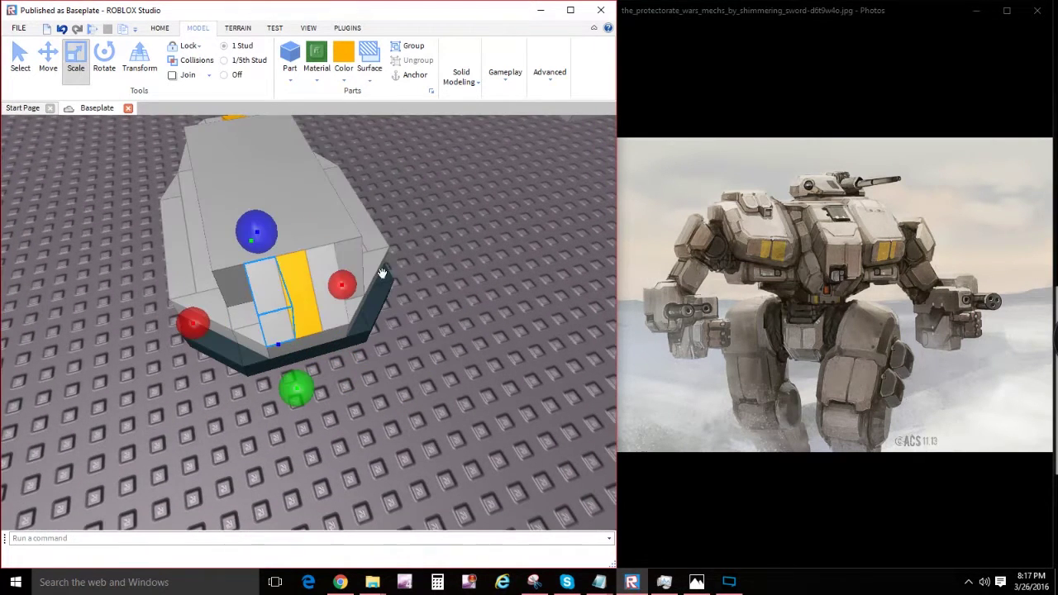
Step: Duplicate the narrow grey wedge and fit the copy at the other outer edge of the block's orange-striped end
drag(363, 265, 385, 342)
key(a)
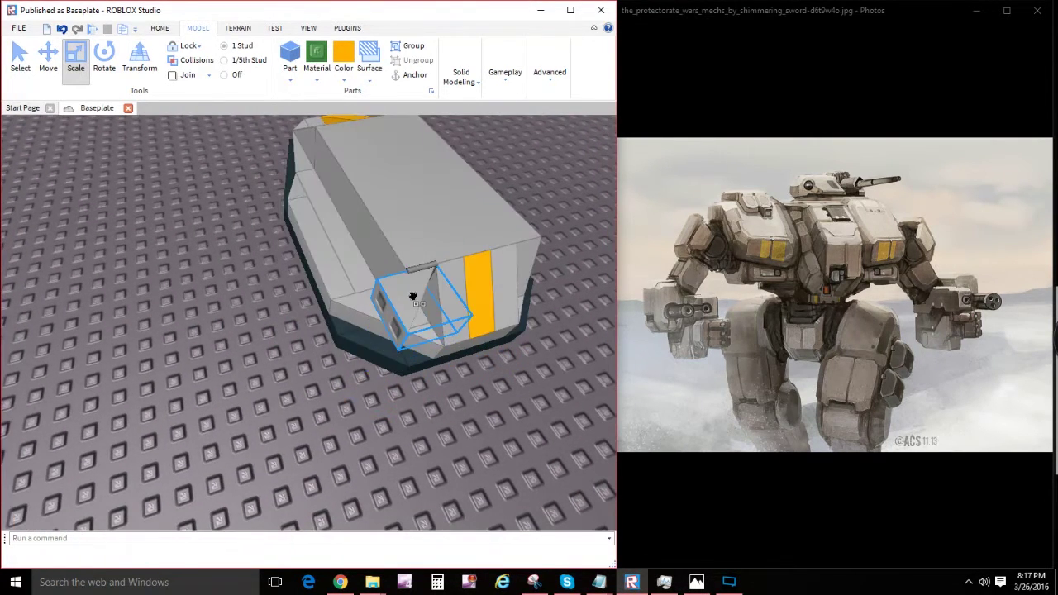
key(d)
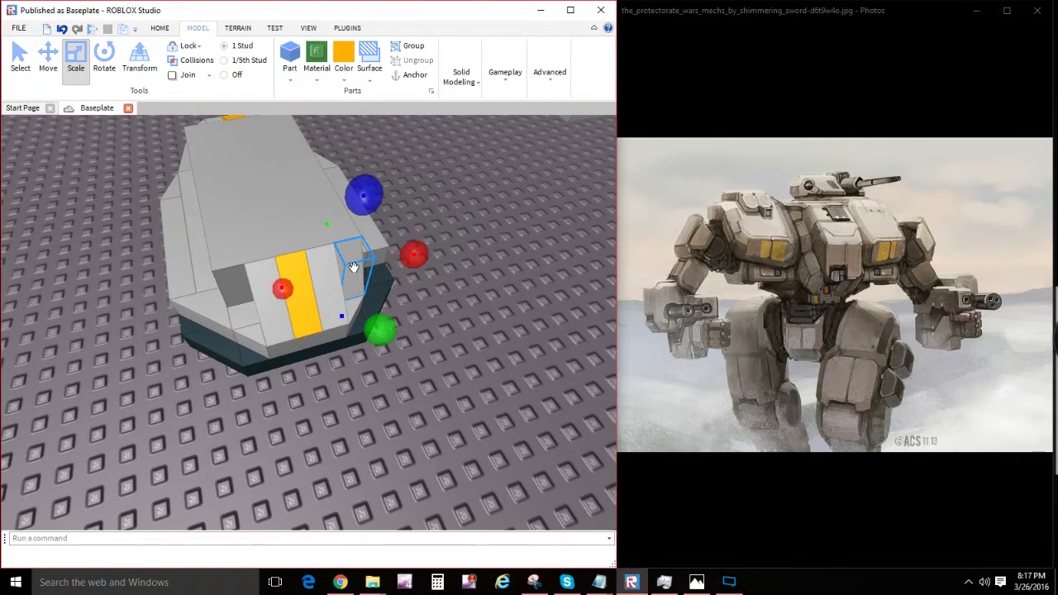
drag(370, 286, 370, 340)
key(a)
Step: Duplicate the large wedge beside the orange slope onto the block's long side, making the copy thinner and shorter
right_drag(413, 304, 400, 365)
key(a)
key(a)
key(w)
key(d)
key(d)
key(a)
click(269, 258)
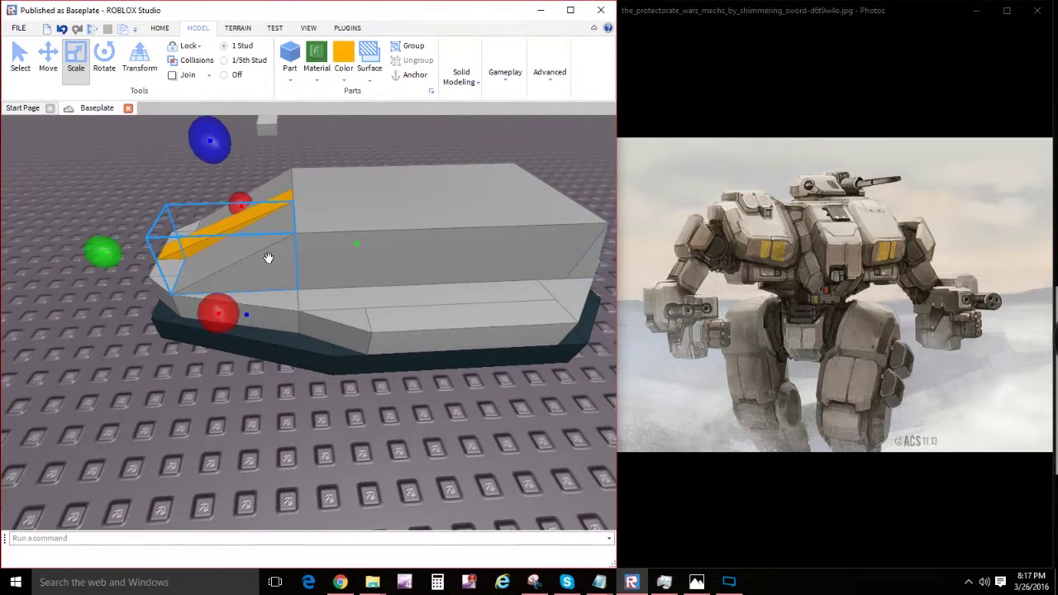
drag(268, 258, 415, 292)
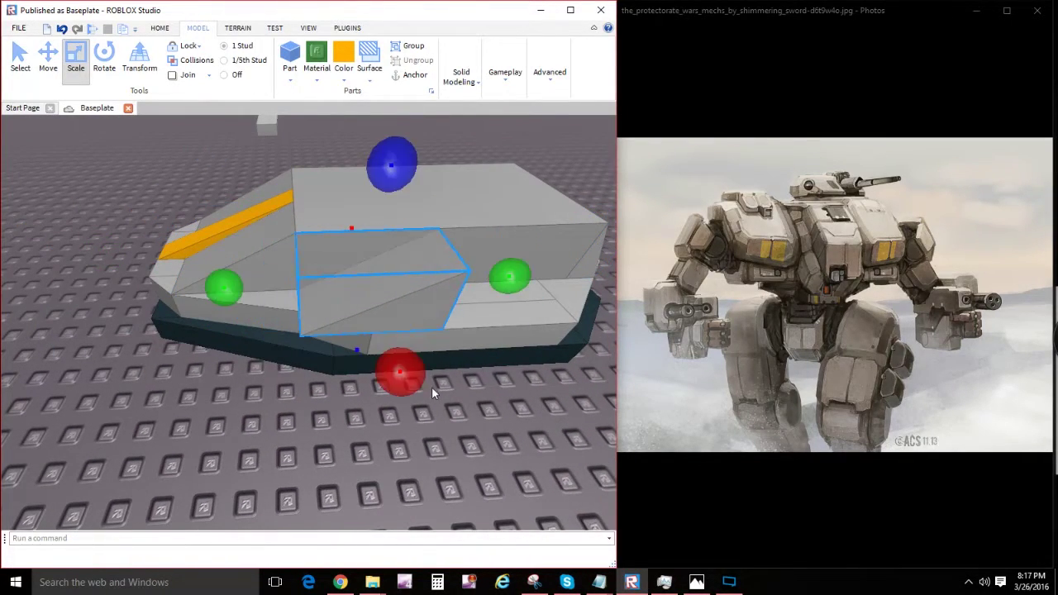
drag(415, 372, 410, 323)
right_drag(462, 316, 463, 316)
key(d)
drag(433, 270, 361, 272)
key(a)
mouse_move(361, 286)
right_down()
mouse_move(350, 290)
mouse_move(380, 290)
right_up()
Step: Shorten the light plate's corner wedge and lengthen the adjoining strip to fill the gap beneath the side wedge
key(w)
click(272, 318)
key(w)
drag(373, 273, 333, 285)
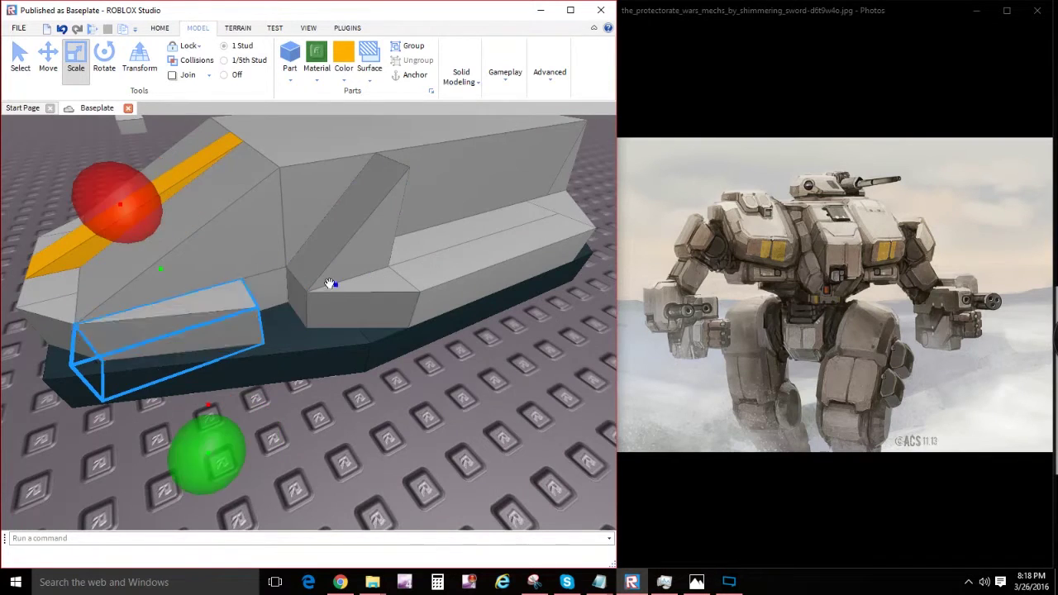
key(d)
click(347, 248)
key(s)
key(a)
click(430, 280)
key(w)
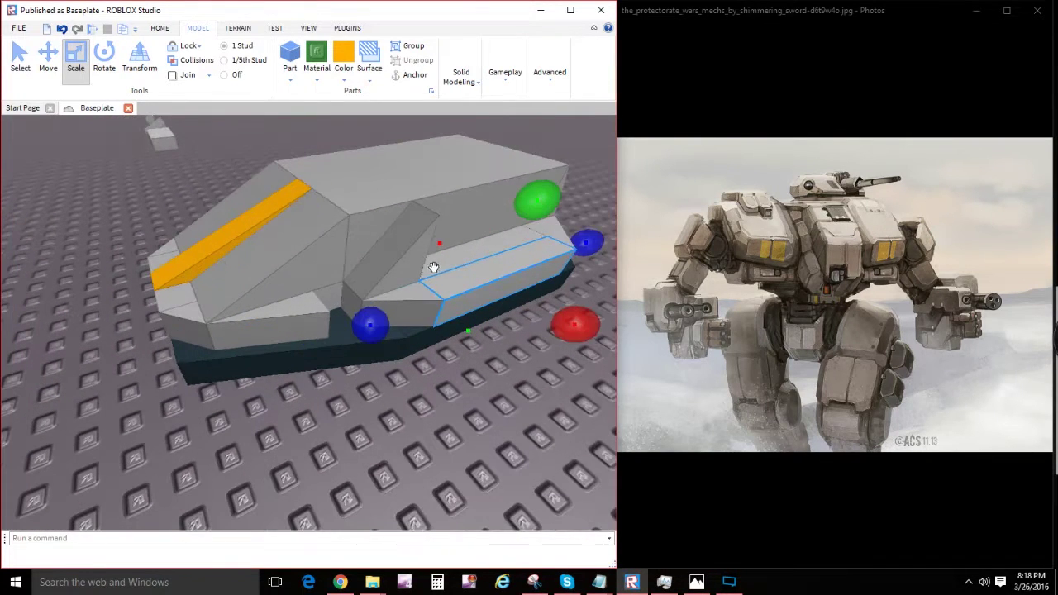
drag(270, 334, 237, 336)
Step: Lengthen the wedge on the block's long side towards the orange slope
click(369, 273)
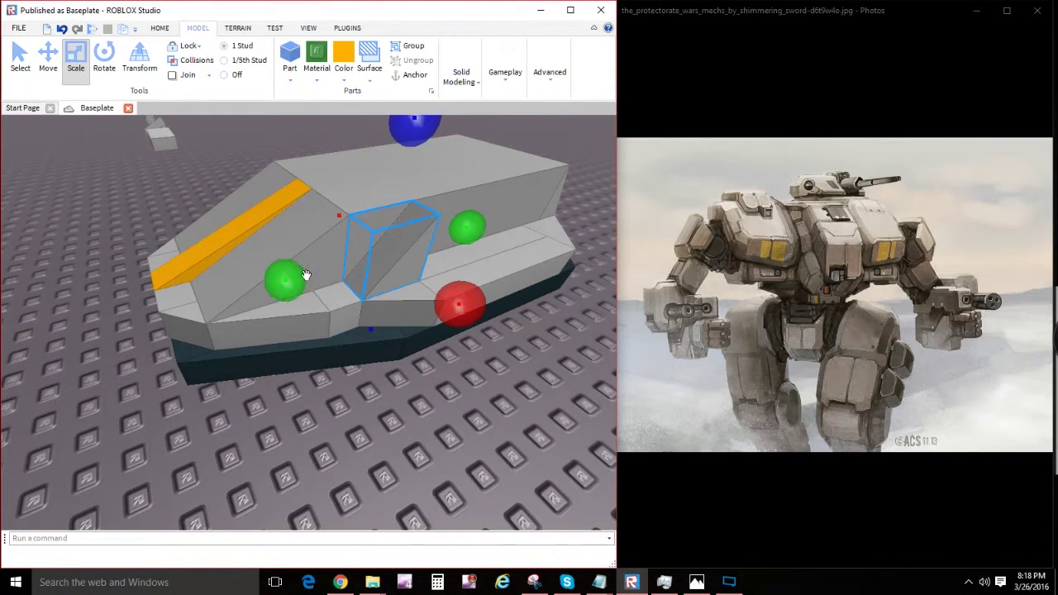
drag(298, 285, 255, 290)
key(w)
right_drag(355, 309, 352, 311)
Step: Lengthen the light plate's inner strip on the block's opposite side towards the open corner of the dark frame
click(350, 273)
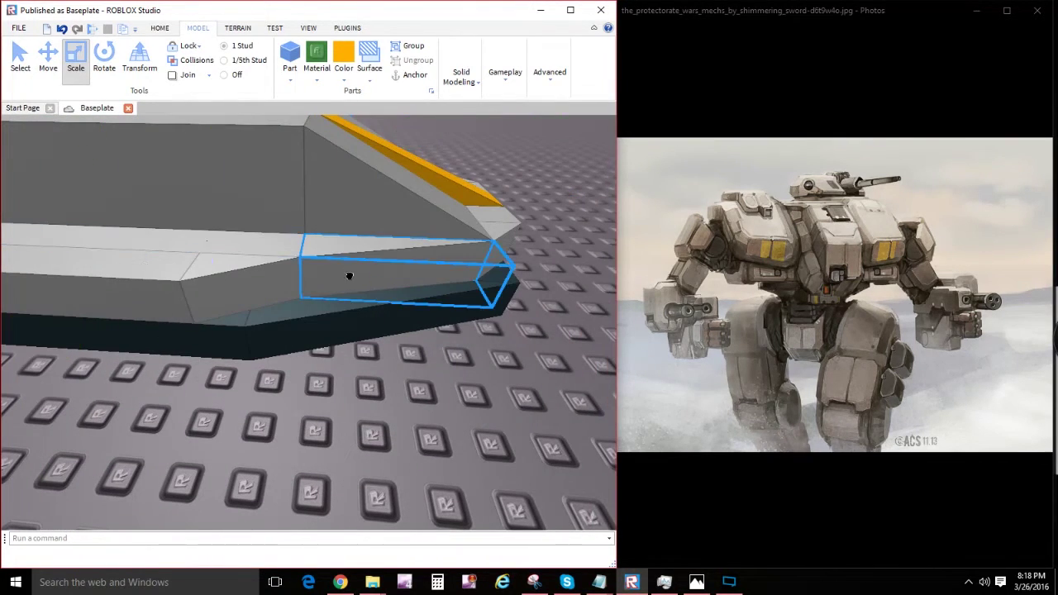
click(308, 251)
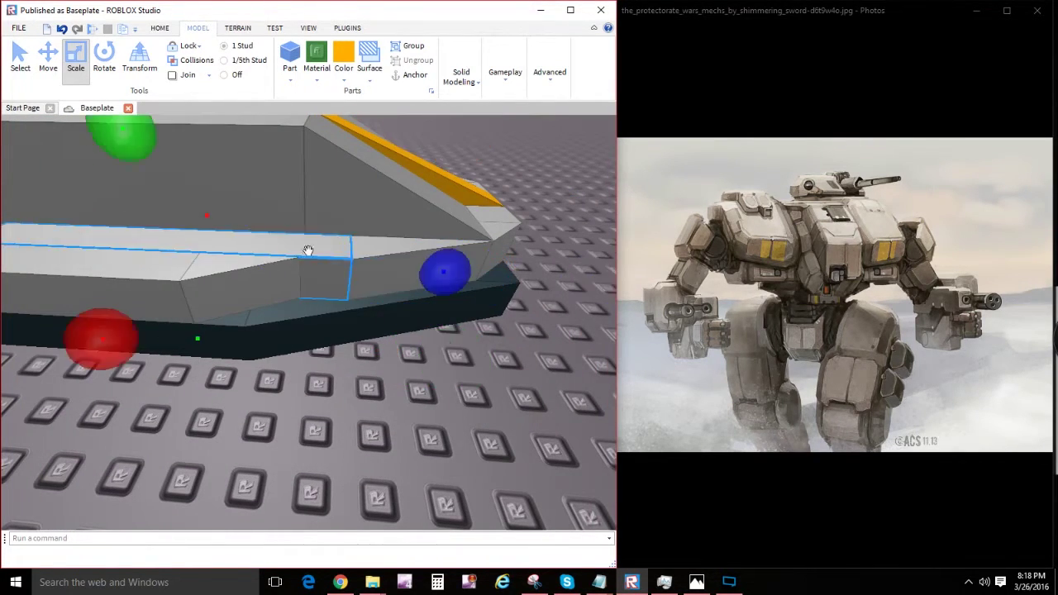
right_drag(392, 272, 392, 272)
scroll(392, 271, down, 5)
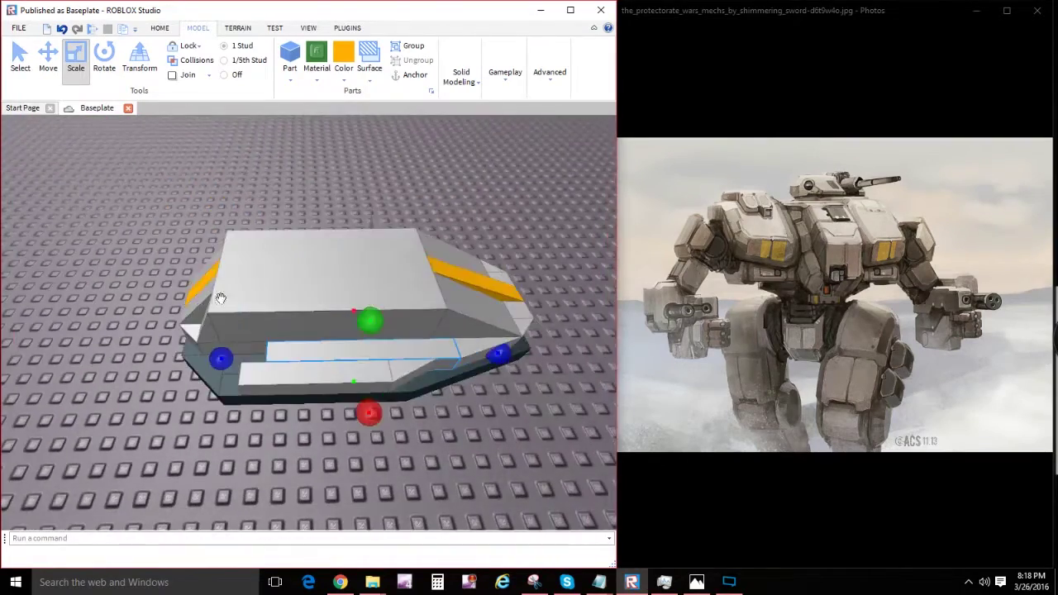
scroll(220, 297, up, 4)
drag(378, 373, 347, 377)
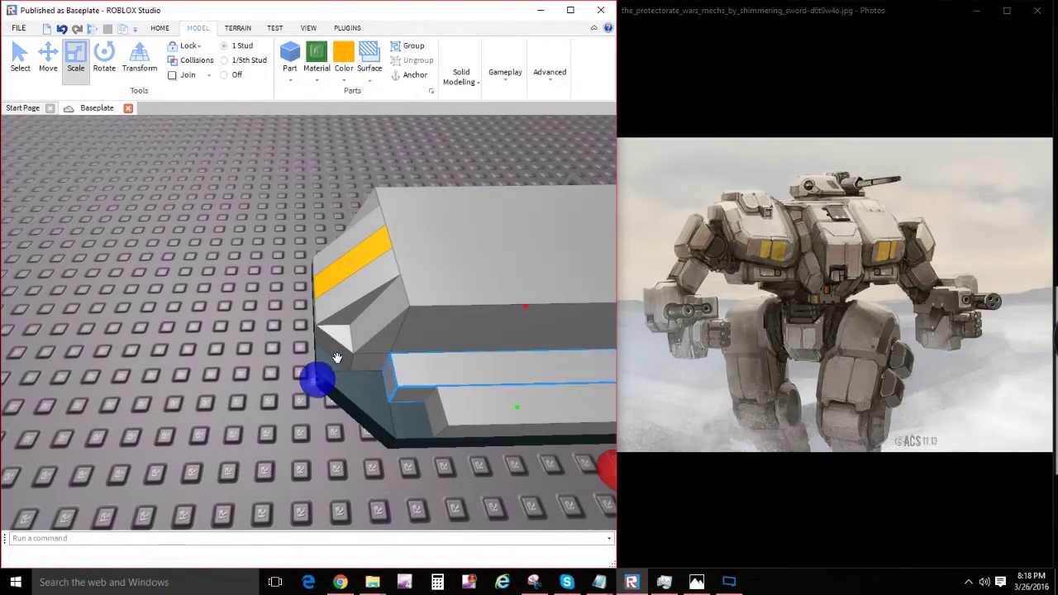
Step: Rotate a loose grey wedge and move it towards the open corner of the dark frame
right_drag(325, 373, 303, 377)
right_drag(339, 344, 334, 307)
right_drag(535, 422, 463, 374)
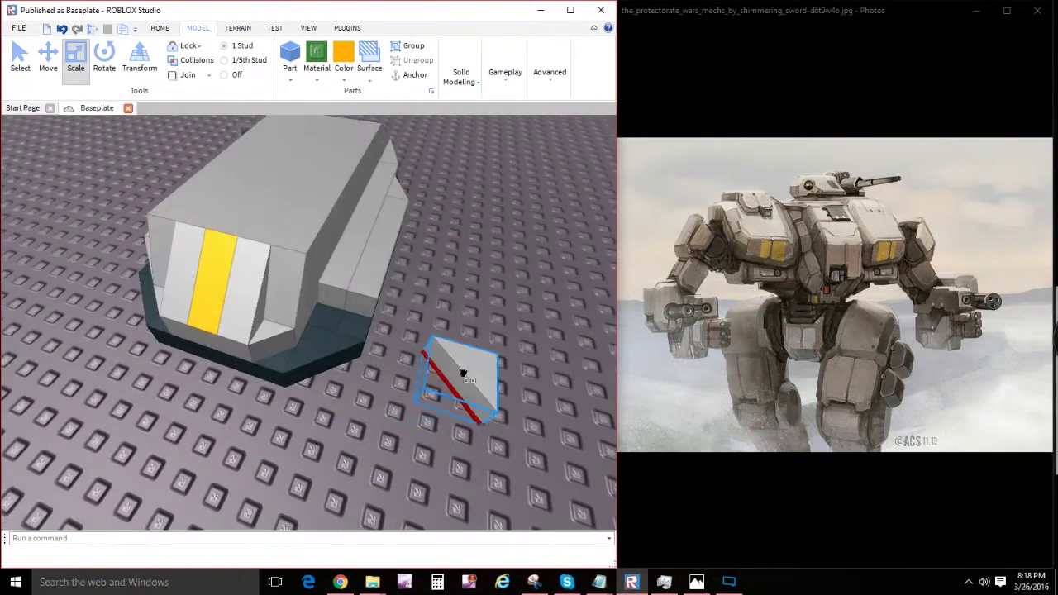
drag(493, 366, 357, 342)
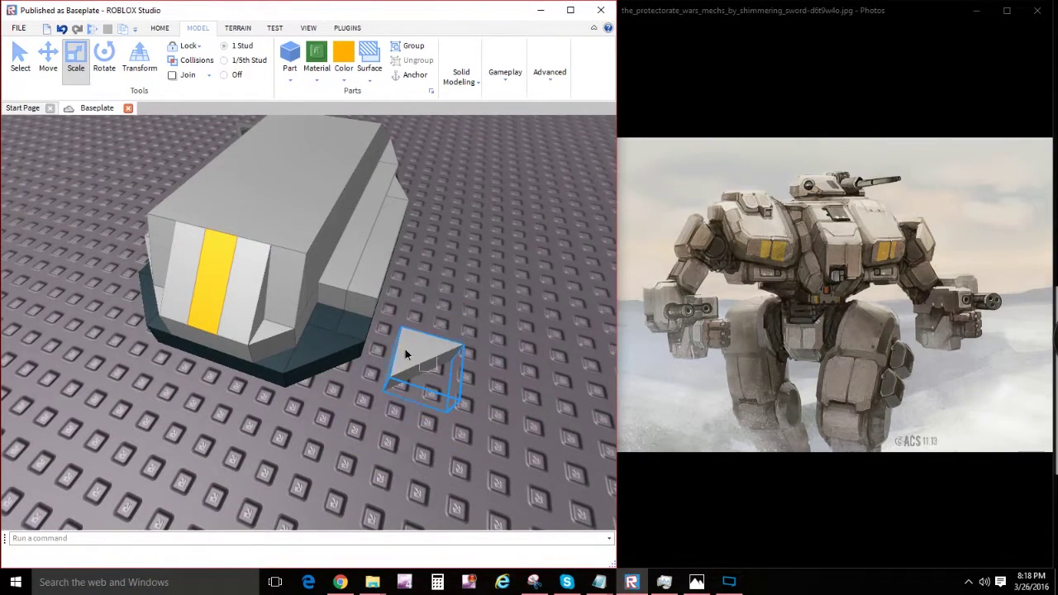
drag(426, 356, 359, 348)
Step: Duplicate the light plate's inner strip on top of the plate and raise its height along the block's side
right_drag(363, 322, 483, 307)
scroll(439, 337, up, 5)
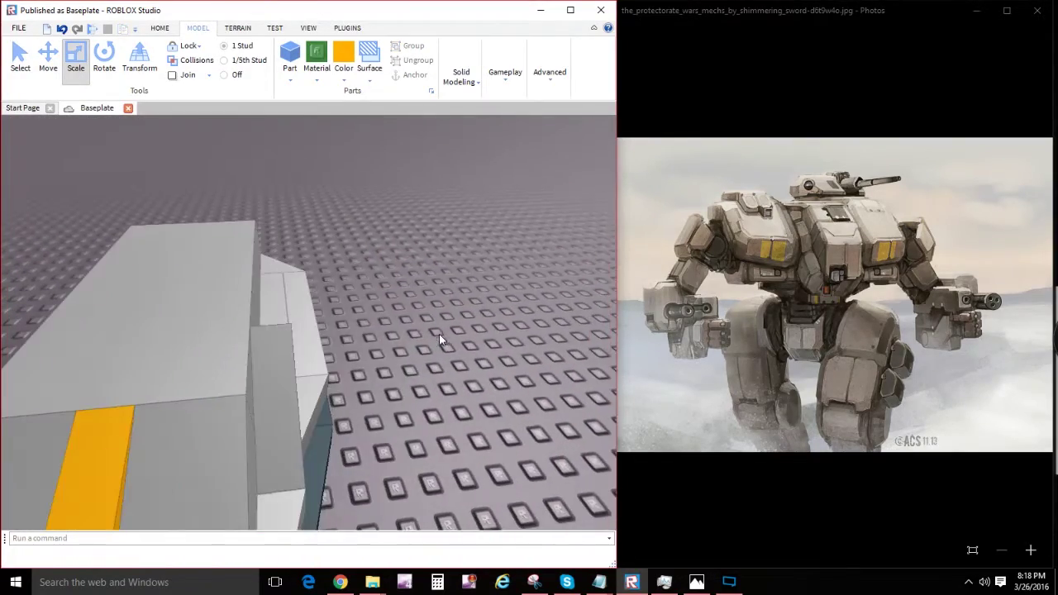
right_drag(437, 343, 291, 306)
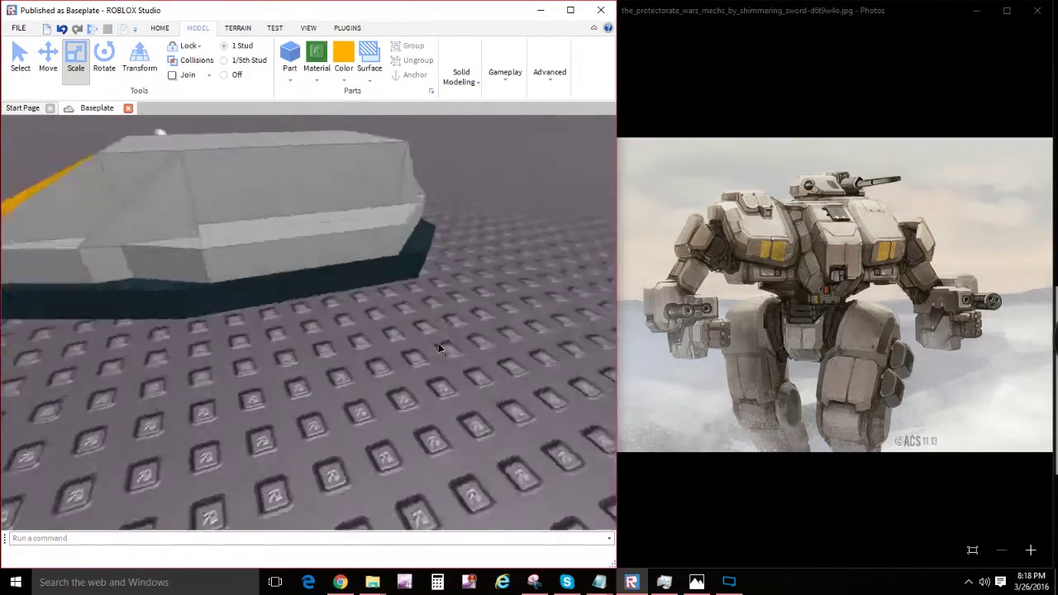
scroll(438, 347, down, 3)
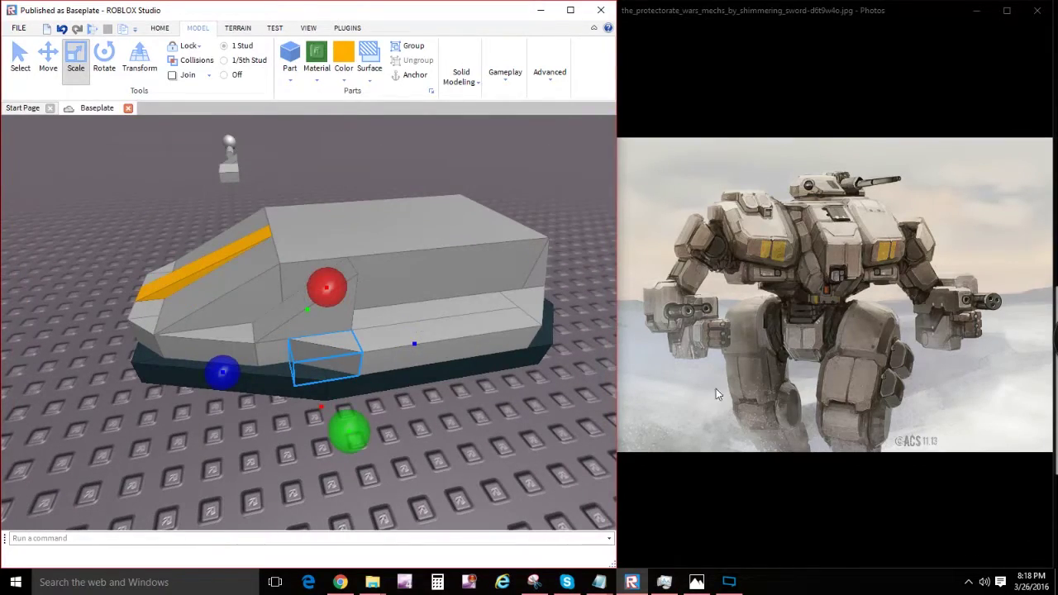
right_drag(510, 454, 408, 340)
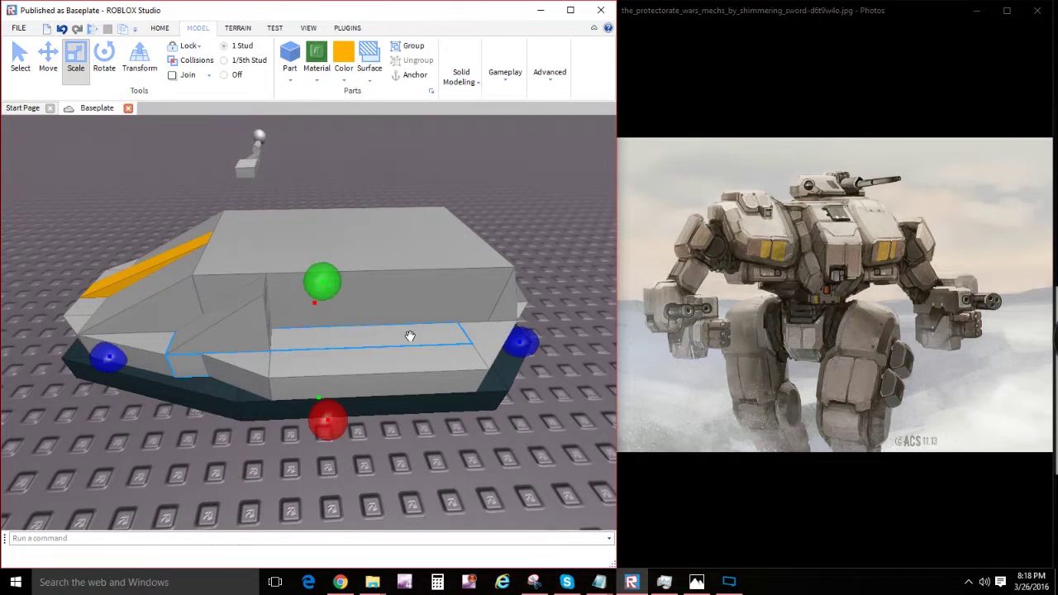
key(d)
drag(362, 339, 390, 314)
key(d)
right_drag(328, 309, 271, 281)
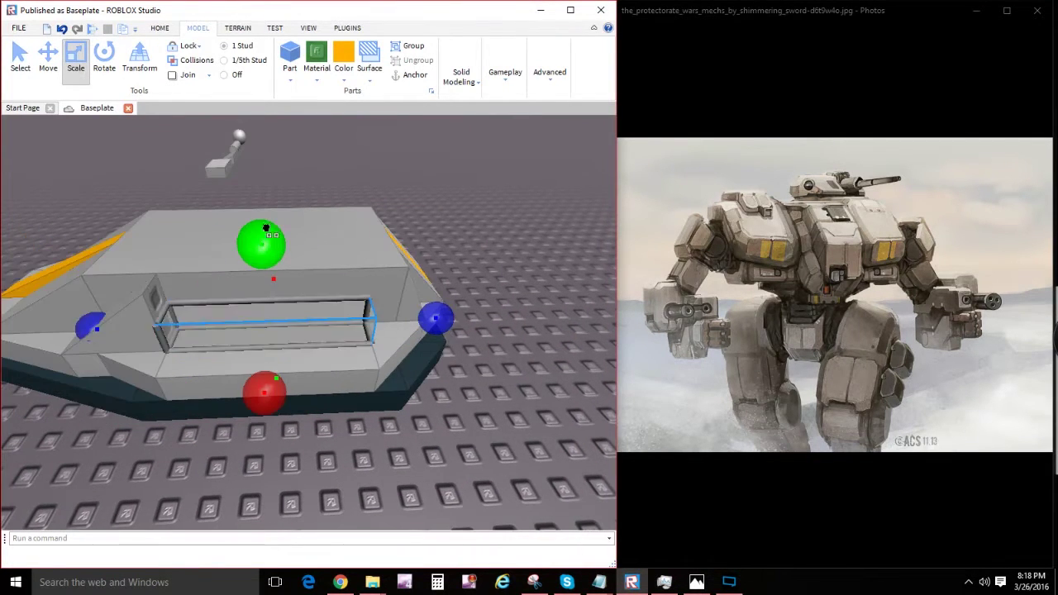
right_drag(265, 228, 302, 260)
Step: Place a shortened wedge copy in front of the raised strip and a reversed copy at the strip's other end
right_drag(398, 248, 440, 236)
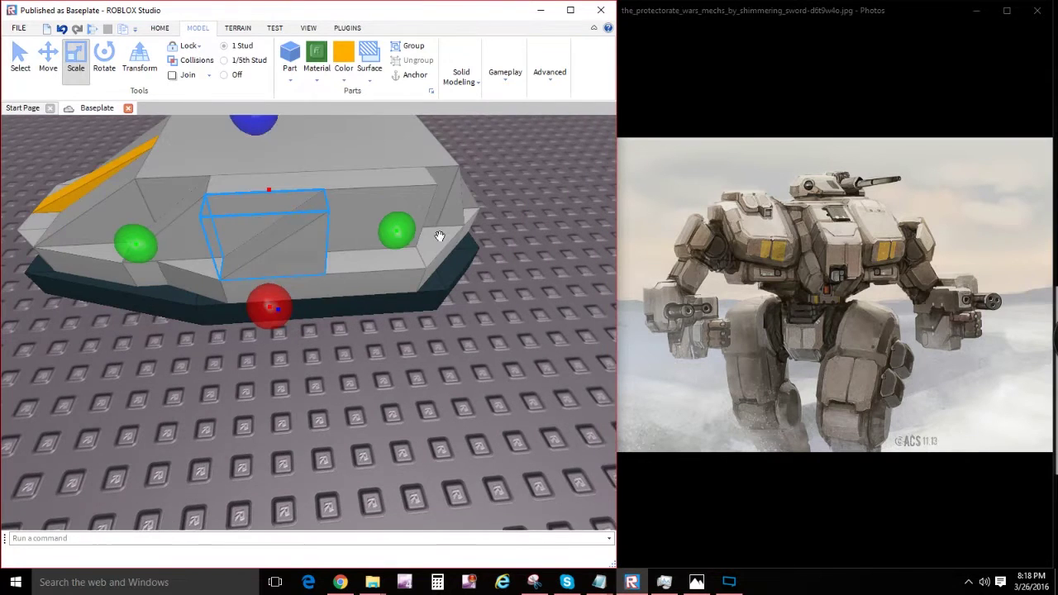
right_drag(353, 240, 285, 206)
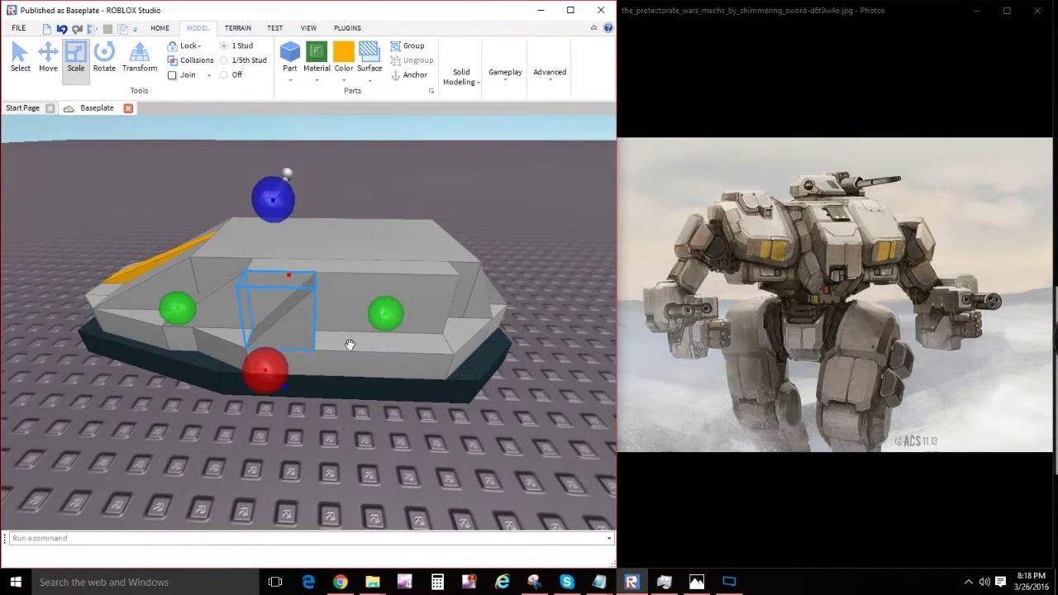
drag(465, 451, 402, 306)
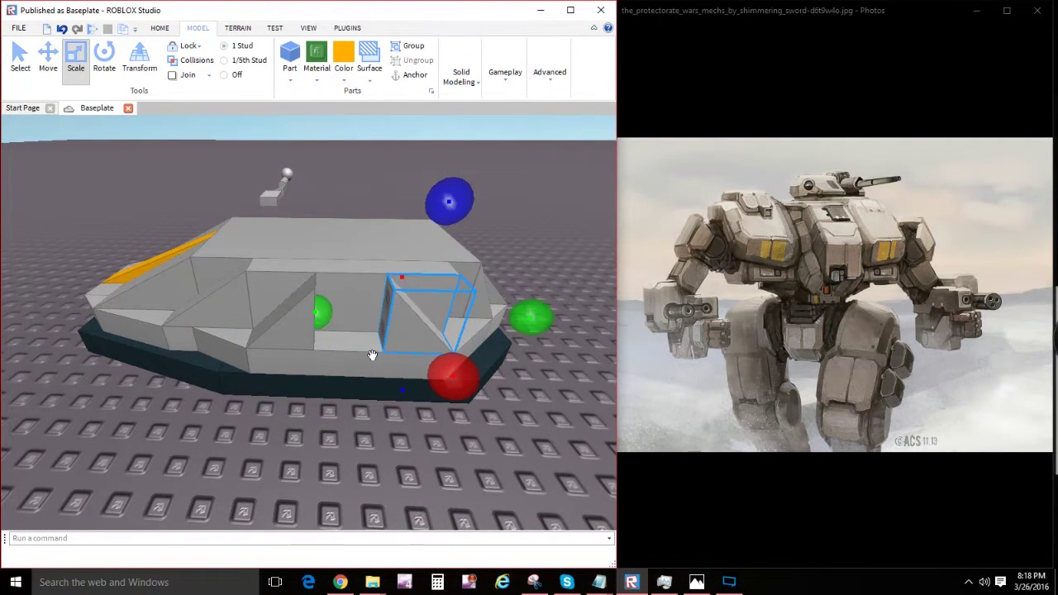
Step: Place another wedge copy against the end of the raised strip, next to the orange-striped slope
right_drag(322, 320, 237, 357)
drag(237, 354, 312, 340)
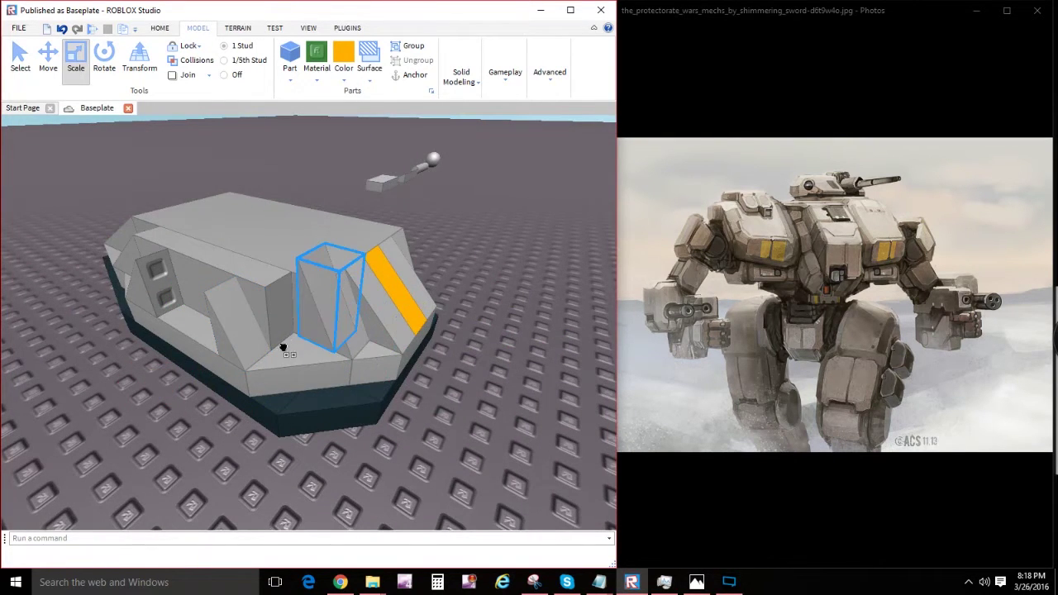
right_drag(282, 348, 277, 343)
Step: Duplicate the plate's outer strip, shorten it to fit between the two outer wedges and raise its height
right_drag(295, 384, 275, 325)
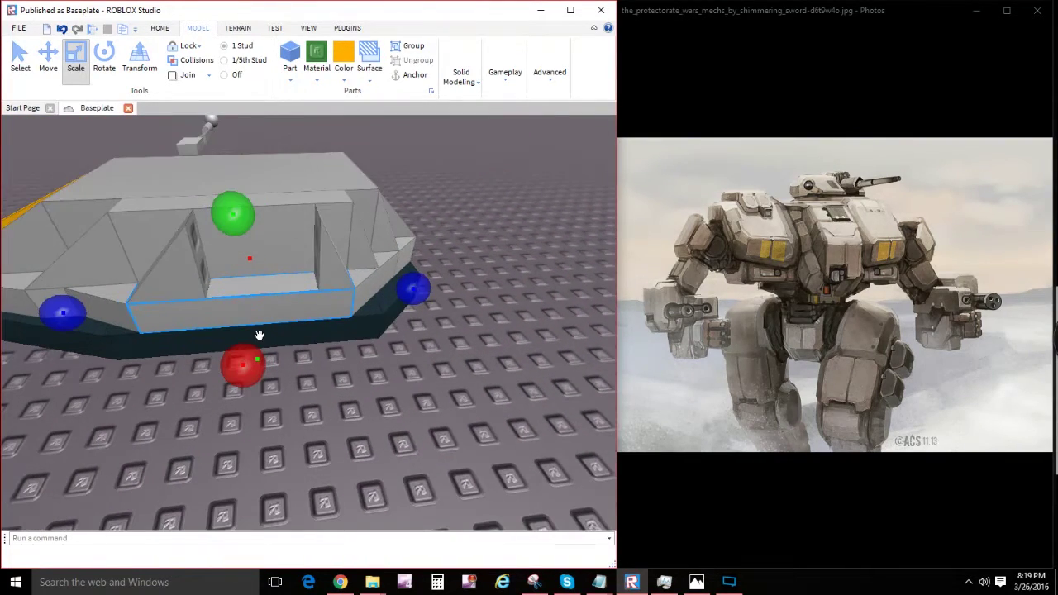
drag(104, 321, 165, 312)
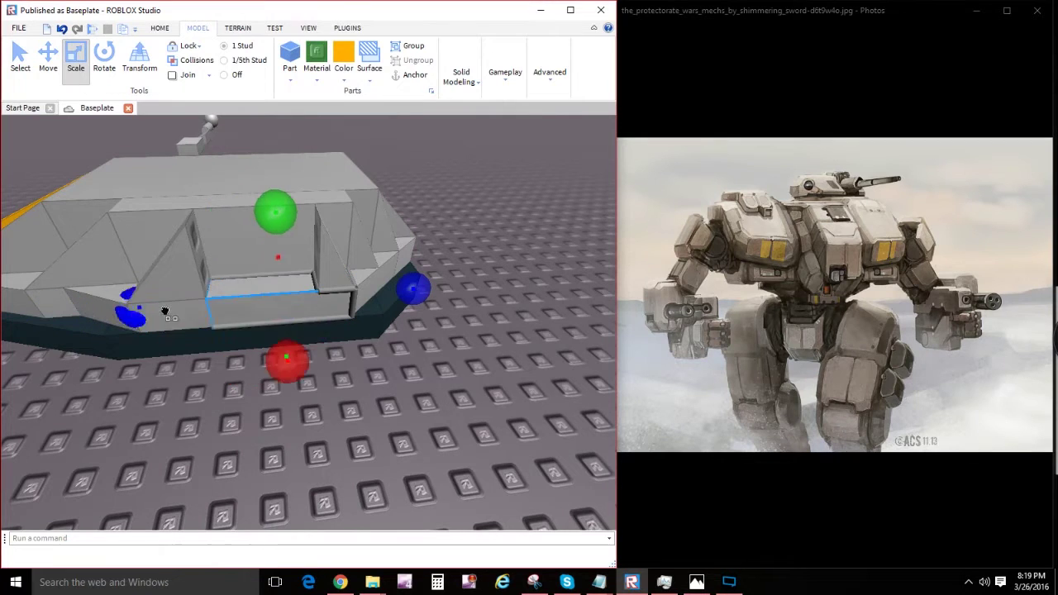
drag(282, 290, 273, 363)
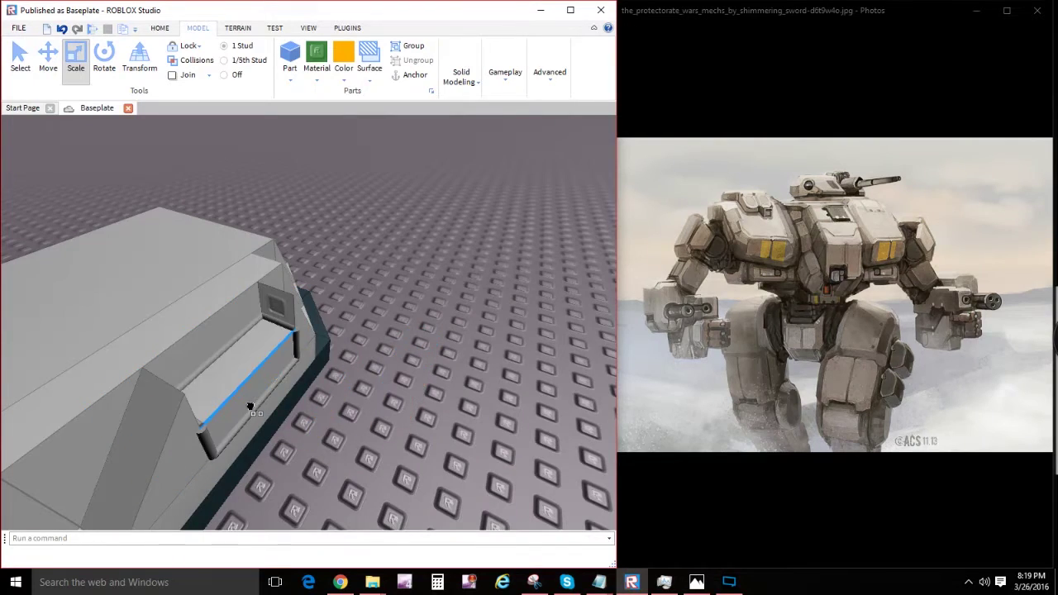
right_drag(273, 364, 395, 416)
click(396, 418)
Step: Lengthen the light plate's outer corner wedges on both long sides towards the orange-striped end to close the gaps
scroll(396, 416, down, 3)
scroll(396, 417, up, 5)
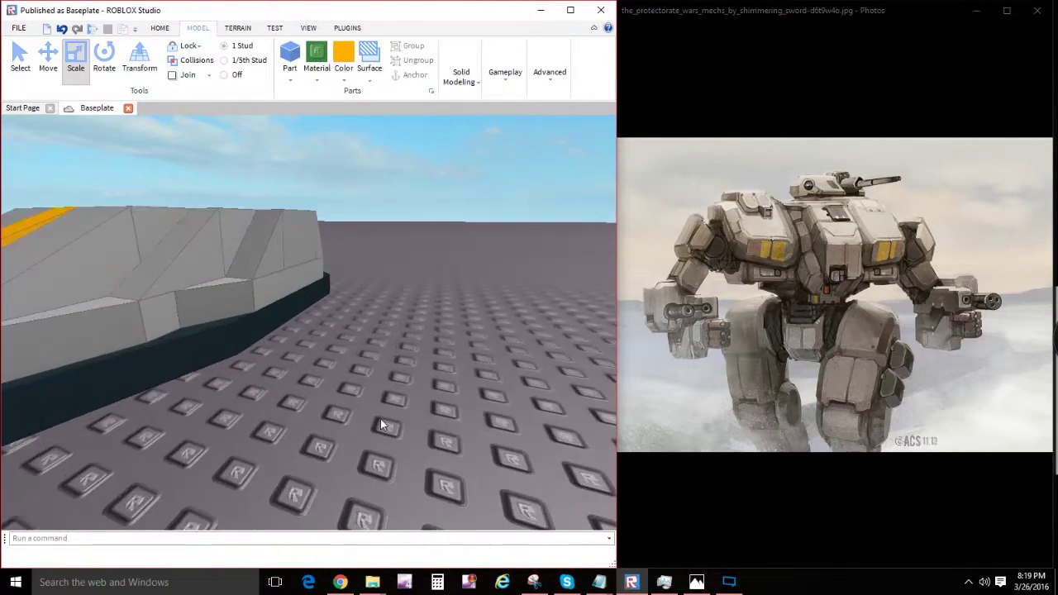
scroll(353, 425, down, 2)
click(333, 372)
drag(246, 389, 203, 401)
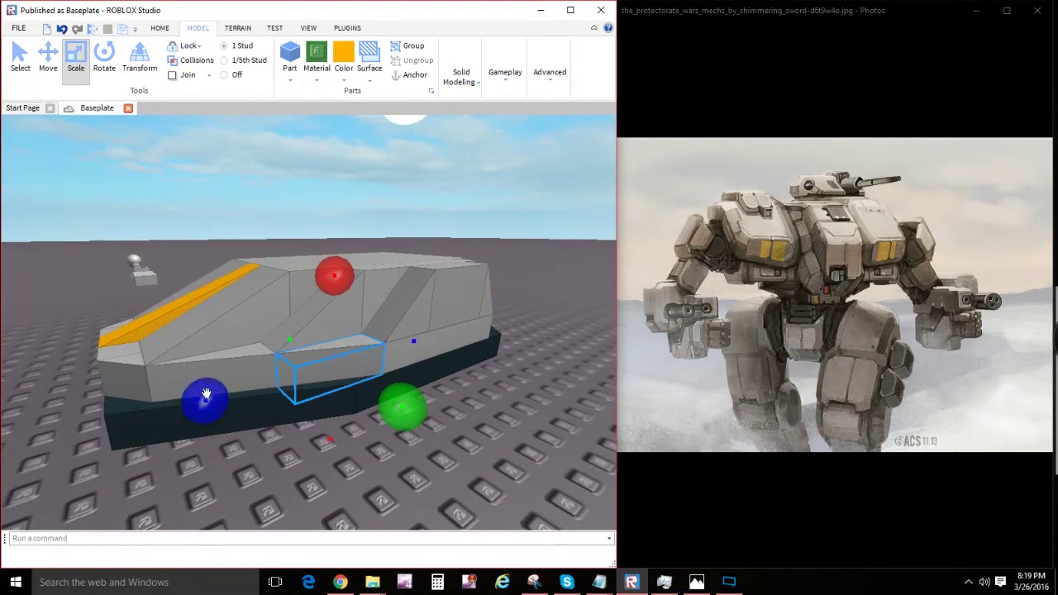
right_drag(232, 394, 230, 396)
click(299, 374)
right_drag(300, 374, 333, 377)
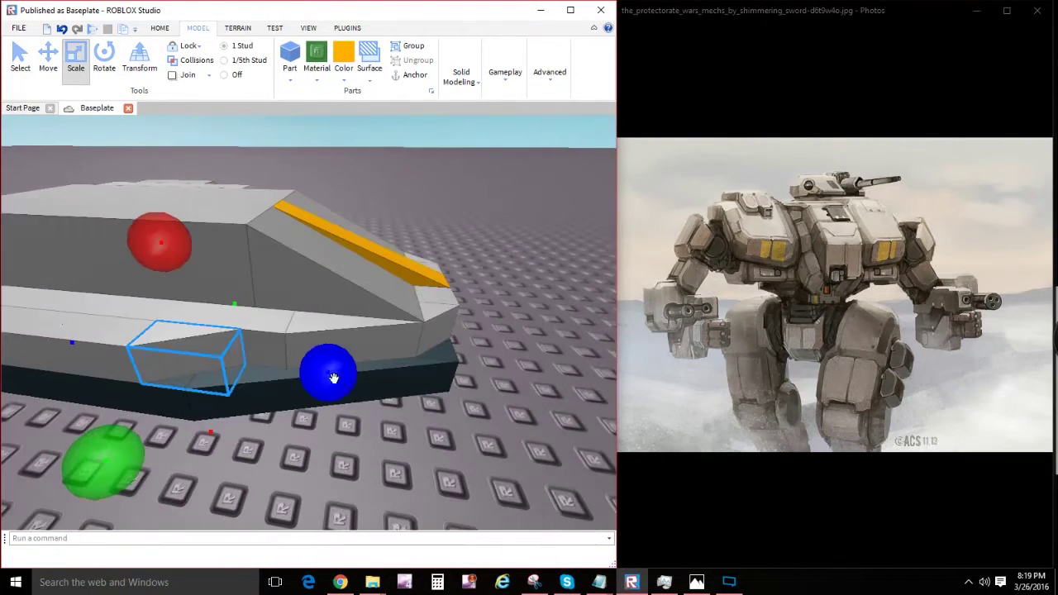
drag(333, 377, 427, 371)
right_drag(427, 371, 409, 410)
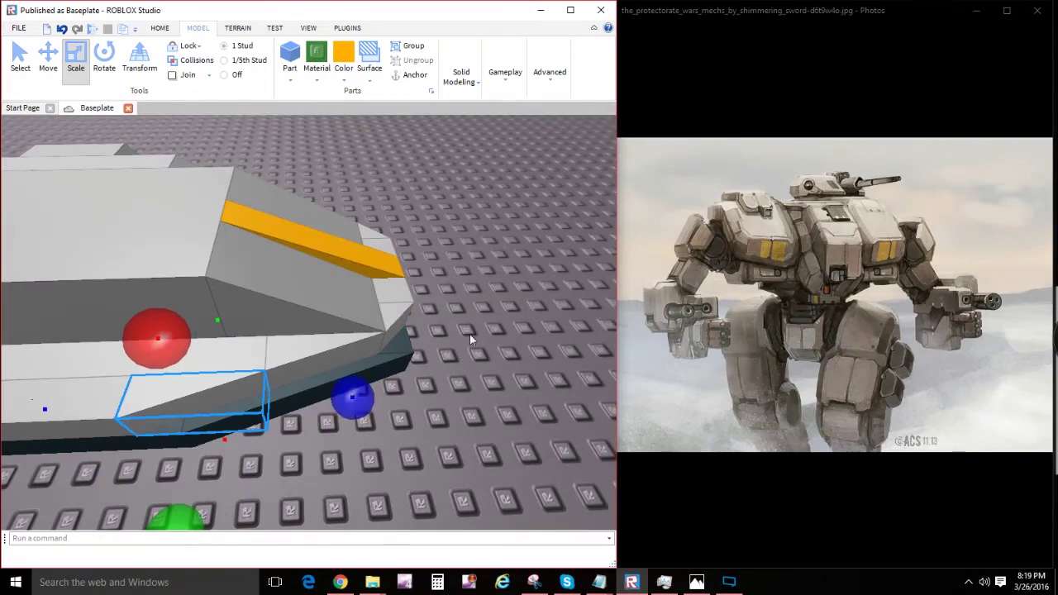
click(469, 333)
scroll(485, 305, down, 3)
right_drag(486, 306, 486, 306)
click(366, 308)
scroll(347, 331, up, 3)
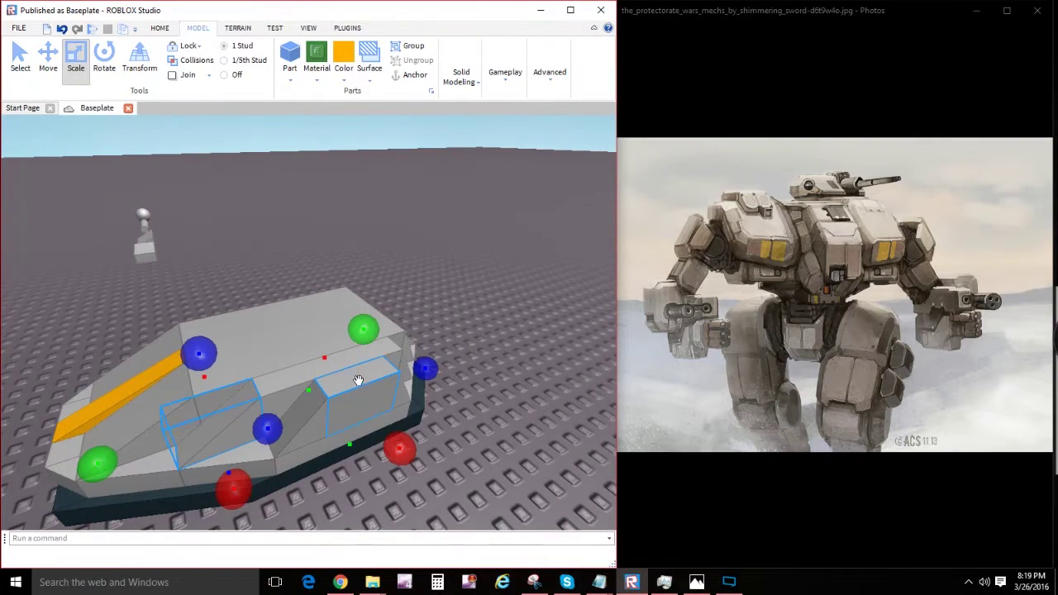
ctrl+click(305, 415)
right_drag(266, 420, 266, 420)
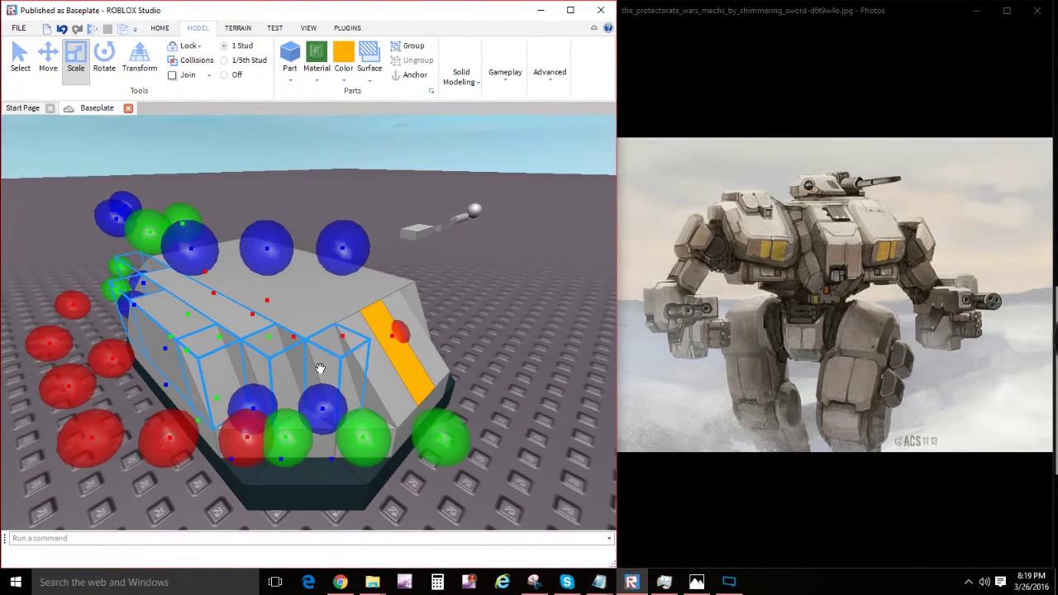
click(435, 342)
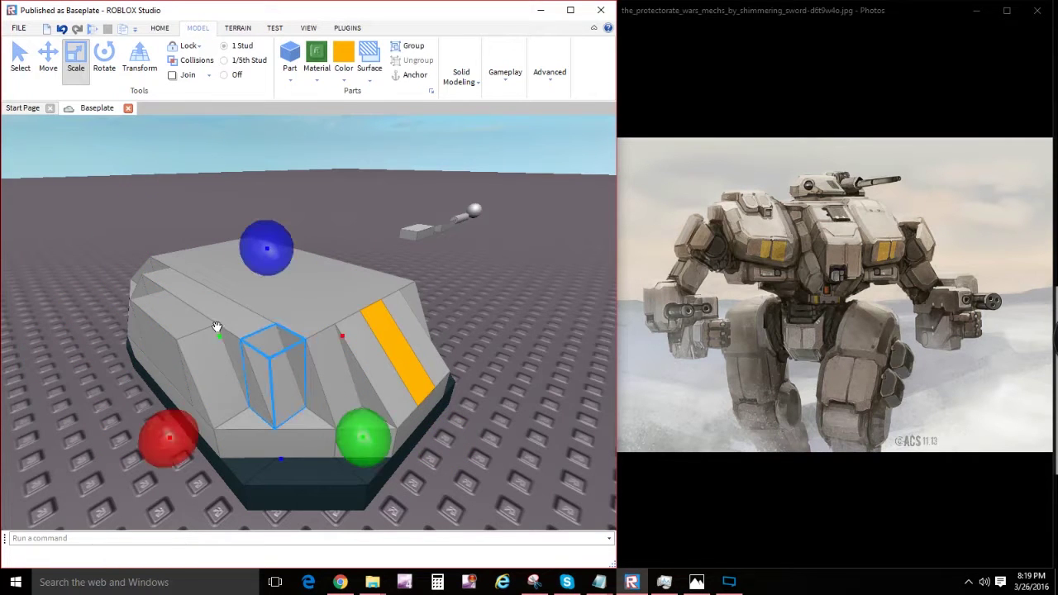
click(488, 319)
right_drag(487, 317, 486, 310)
key(w)
scroll(366, 319, down, 4)
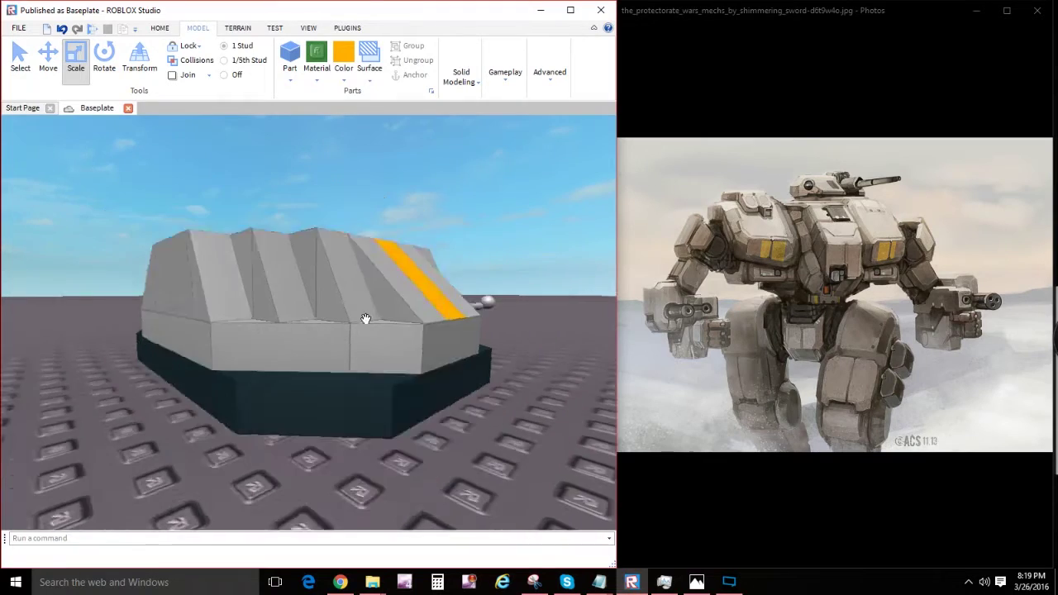
Step: Shorten the grey wedge on one side of the orange stripe from its inner end
right_drag(331, 413, 362, 392)
click(362, 392)
scroll(362, 392, down, 5)
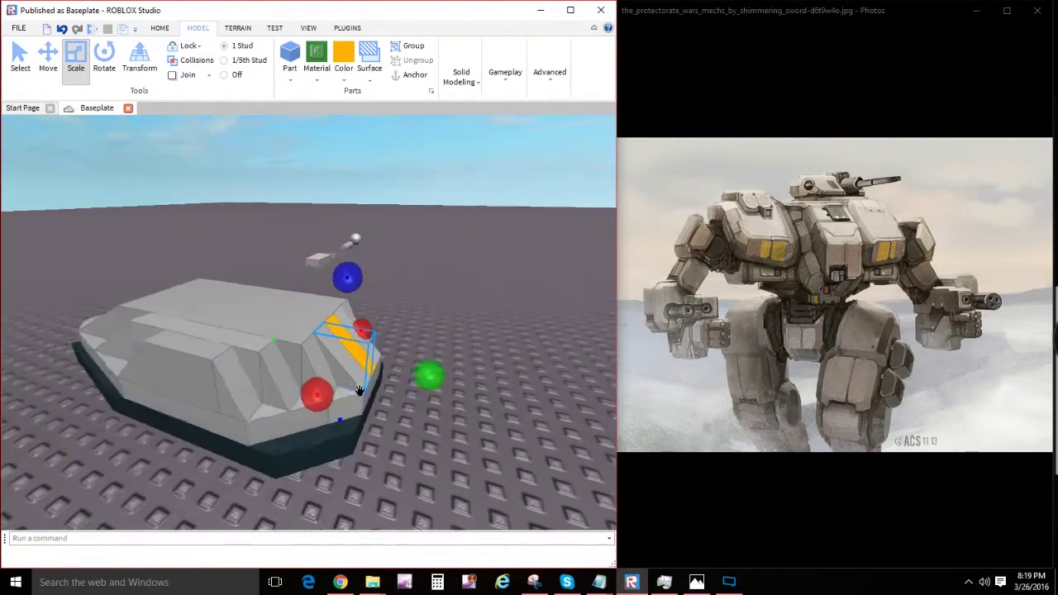
scroll(233, 357, up, 6)
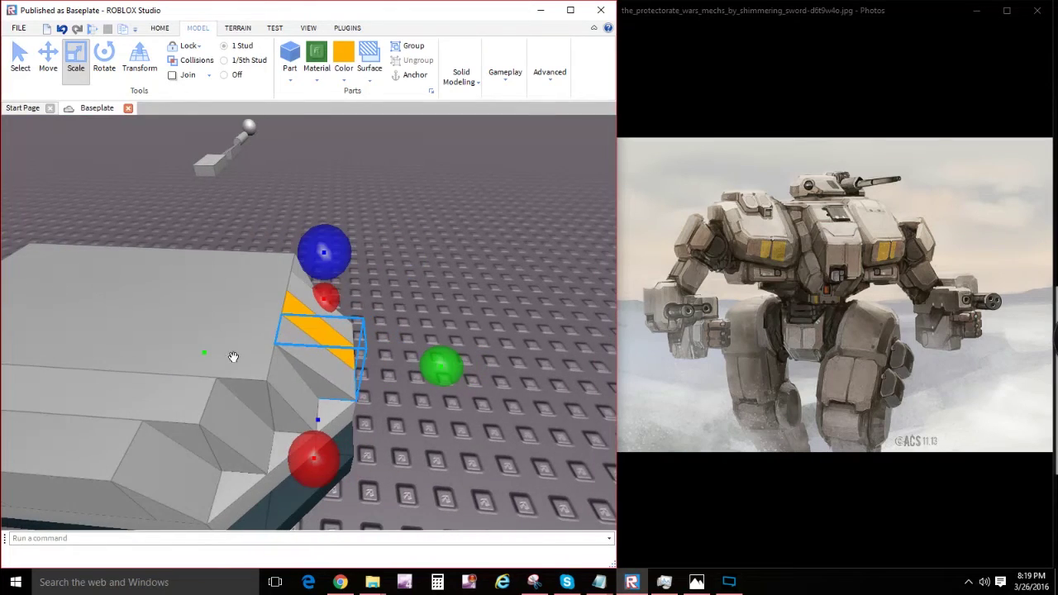
drag(211, 362, 298, 366)
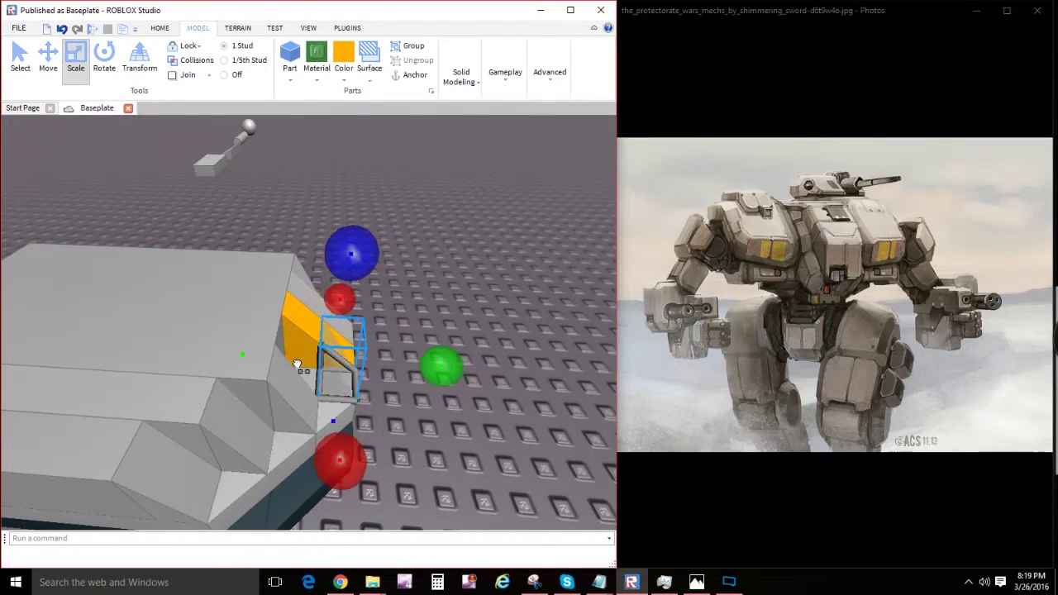
Step: Shorten the grey wedge on the other side of the orange stripe to match its counterpart
right_drag(331, 340, 359, 347)
scroll(359, 347, up, 2)
click(372, 260)
right_drag(373, 260, 350, 295)
drag(350, 295, 350, 330)
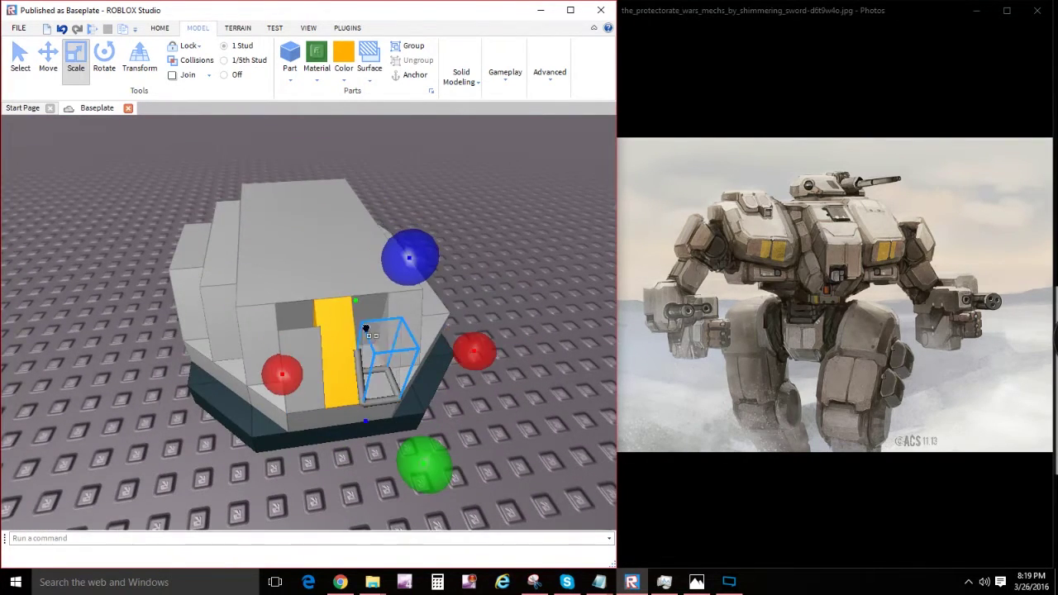
right_drag(351, 331, 342, 330)
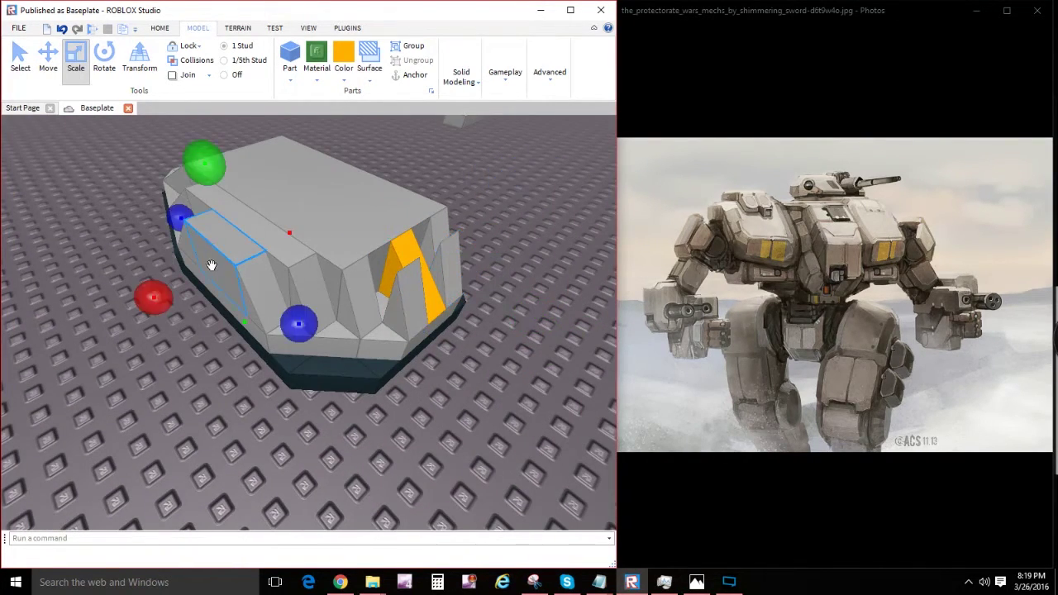
Step: Copy the grey block on the hull's side, rotate the copy and move it away across the deck
right_drag(211, 265, 218, 264)
scroll(281, 371, up, 4)
scroll(287, 366, down, 4)
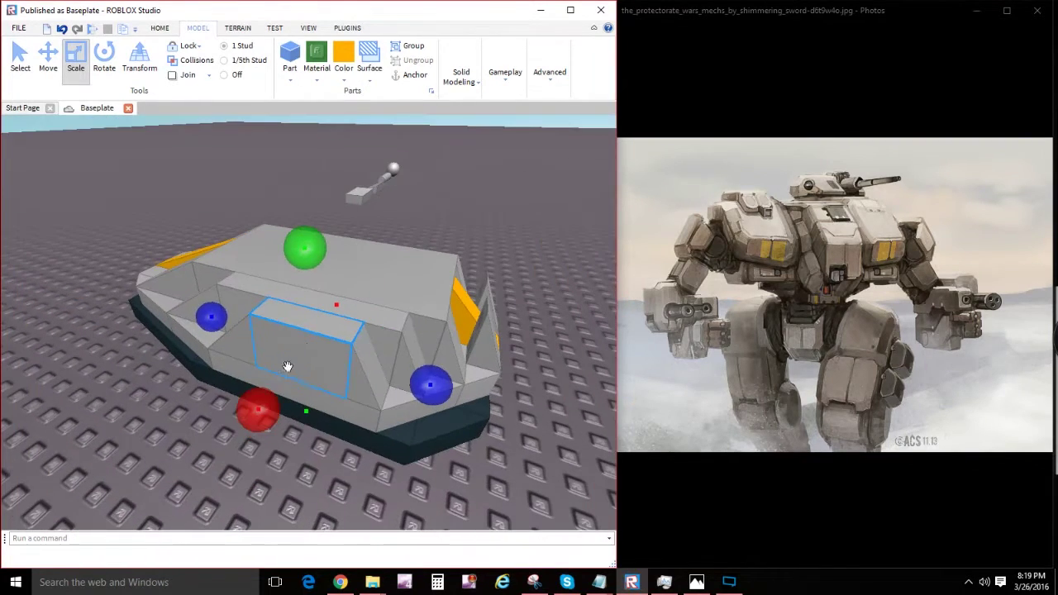
key(ctrl+r)
drag(302, 343, 366, 279)
right_drag(361, 273, 366, 279)
key(ctrl+r)
drag(366, 279, 350, 246)
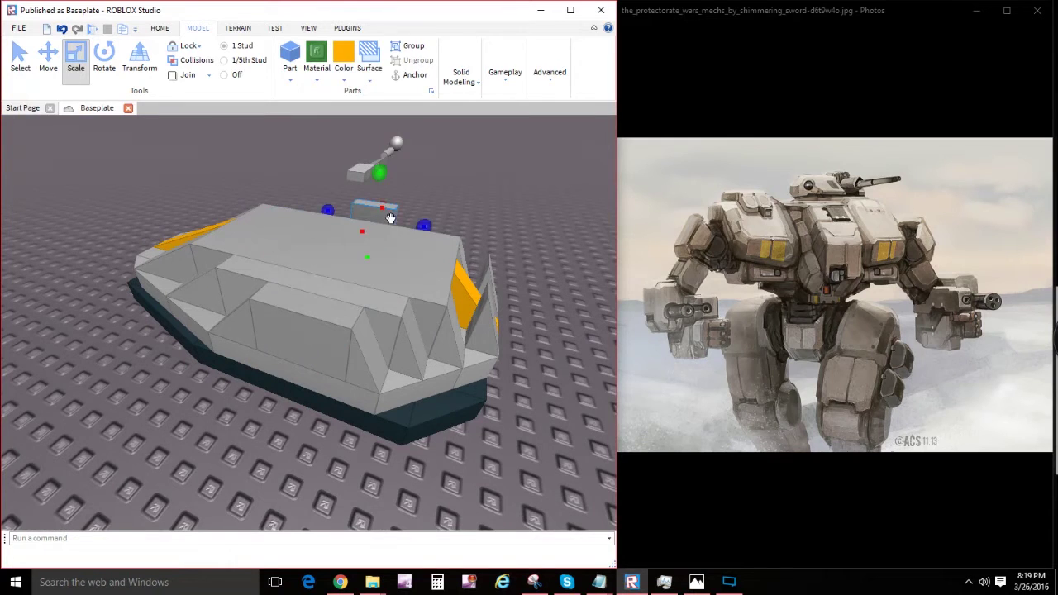
Step: Shrink the copied block into a narrow upright piece and position it on the deck near the orange stripe
drag(390, 217, 312, 259)
drag(225, 229, 327, 251)
key(e)
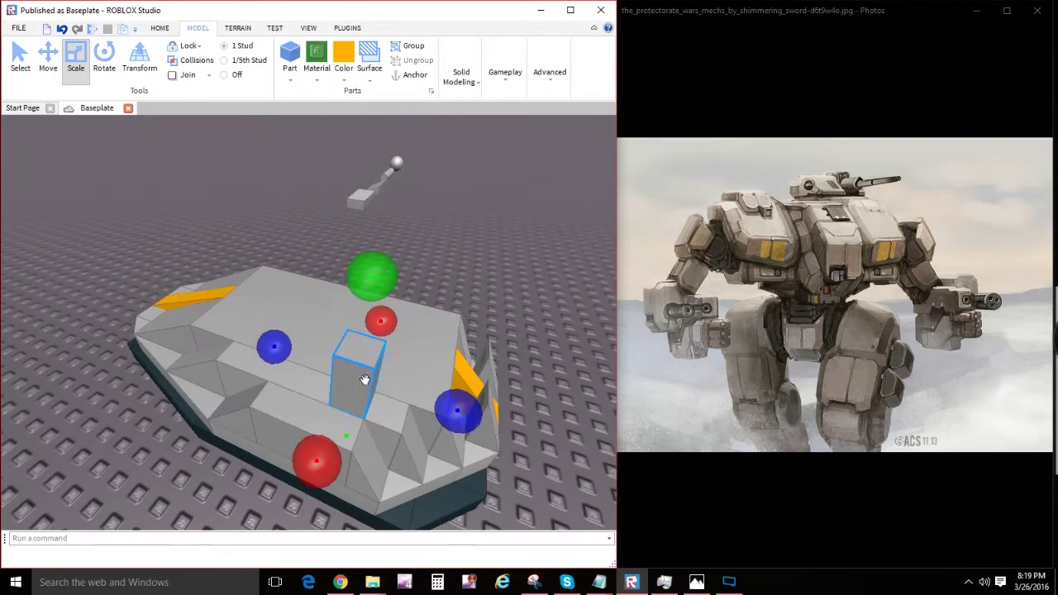
key(d)
right_drag(363, 377, 262, 375)
drag(132, 364, 314, 426)
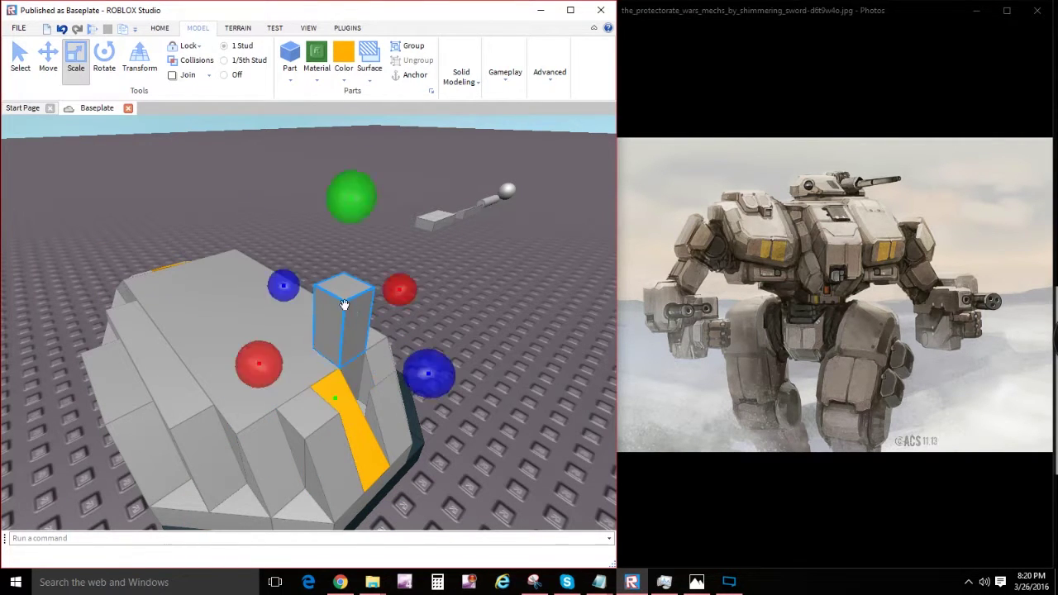
Step: Move the narrow block outward and down into the gap behind the shortened grey wedge beside the orange stripe
click(48, 58)
drag(451, 390, 472, 409)
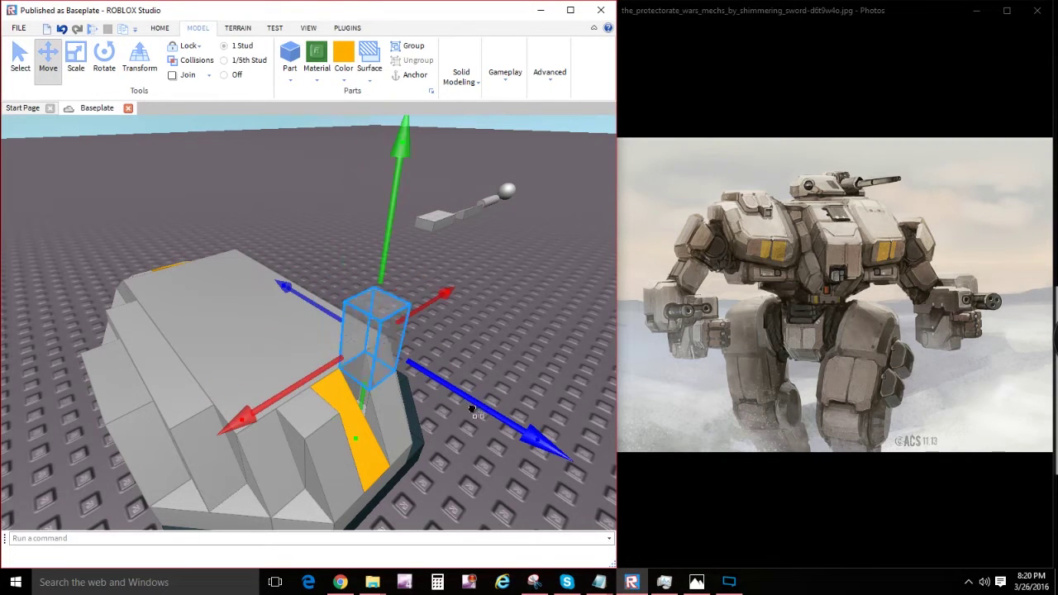
drag(395, 212, 386, 263)
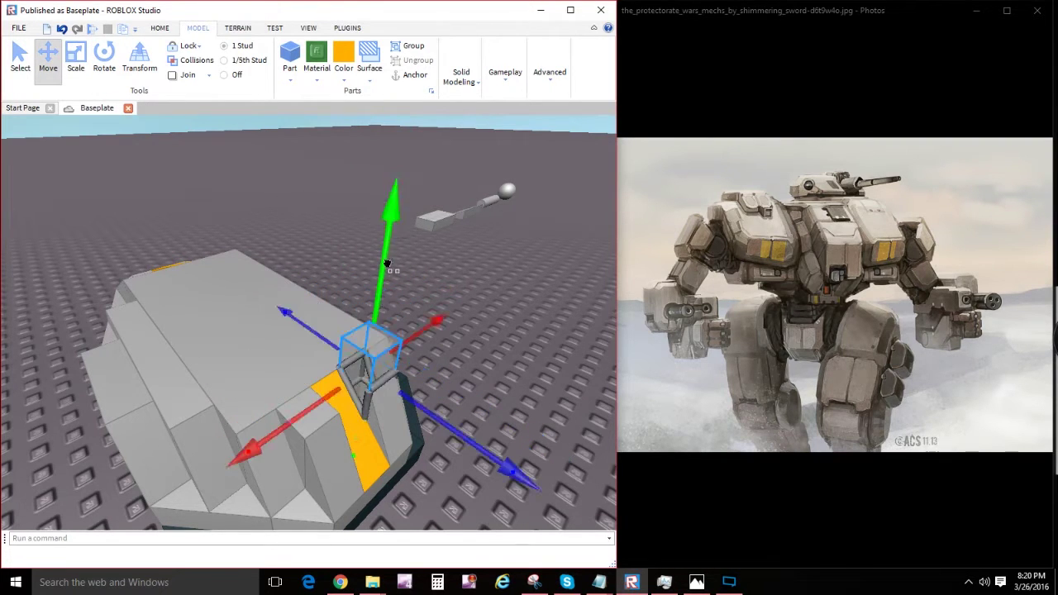
click(76, 59)
scroll(456, 347, down, 5)
scroll(413, 330, up, 3)
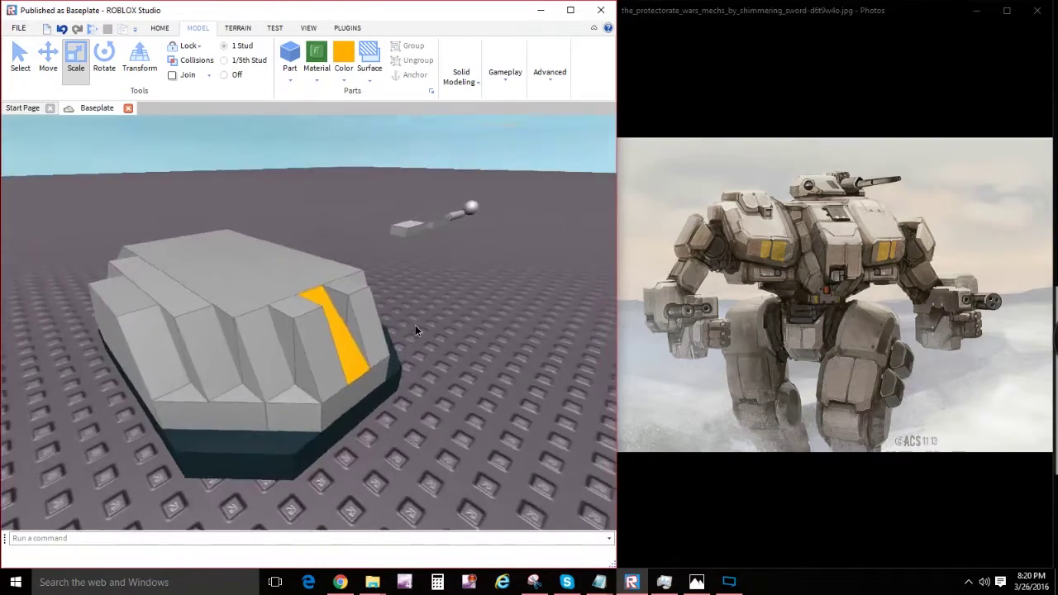
Step: Pull the sloped wedges at the hull's opposite end away from the deck and extend the deck slab to meet them
right_drag(415, 324, 274, 329)
drag(353, 314, 325, 314)
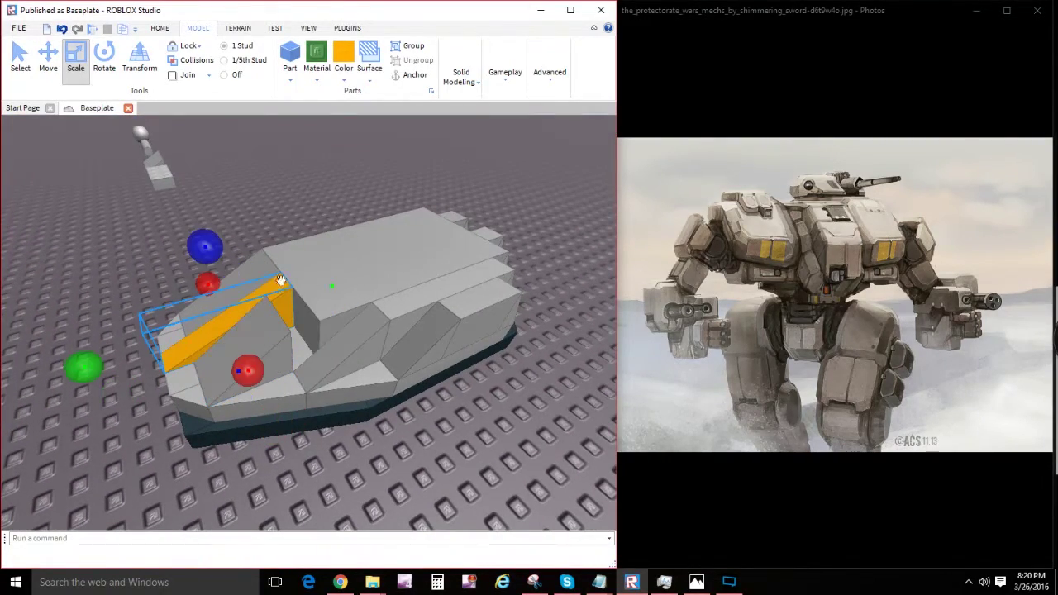
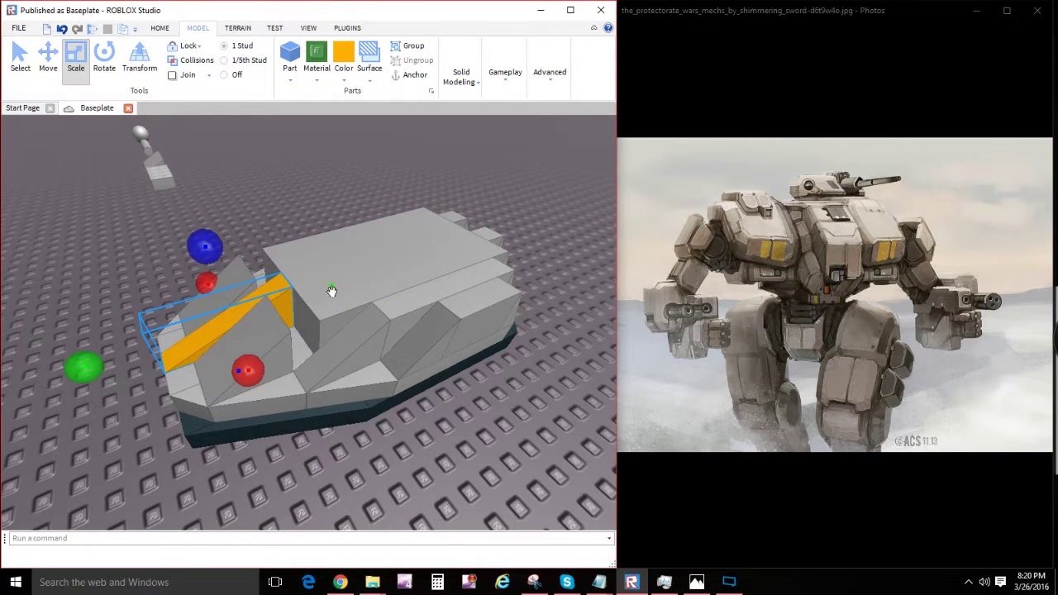
drag(238, 304, 210, 325)
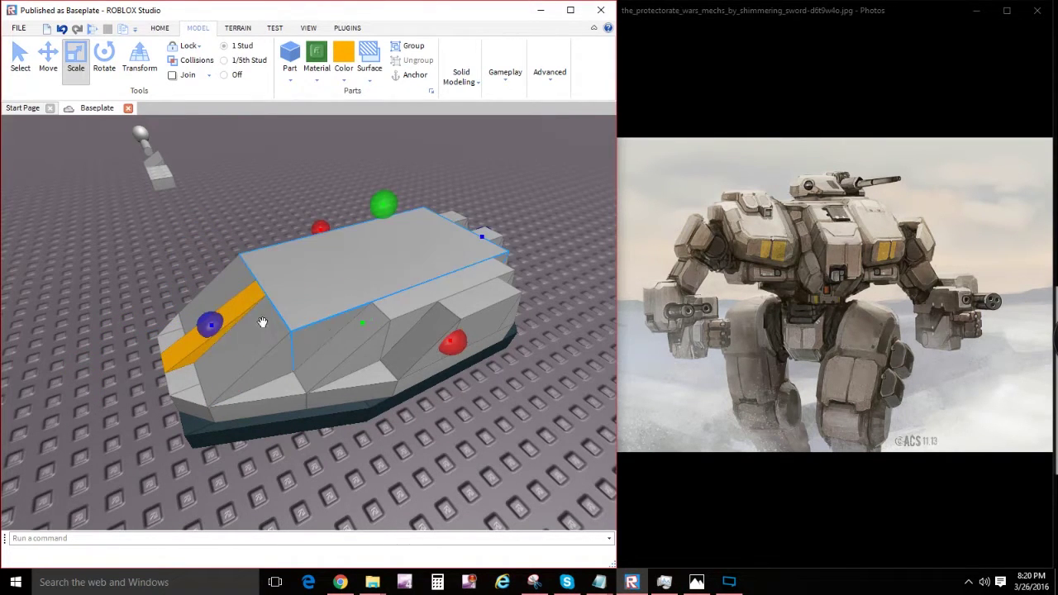
Step: Place two copies of the grey end wedge on the deck, one on each side of the orange stripe's line
click(339, 277)
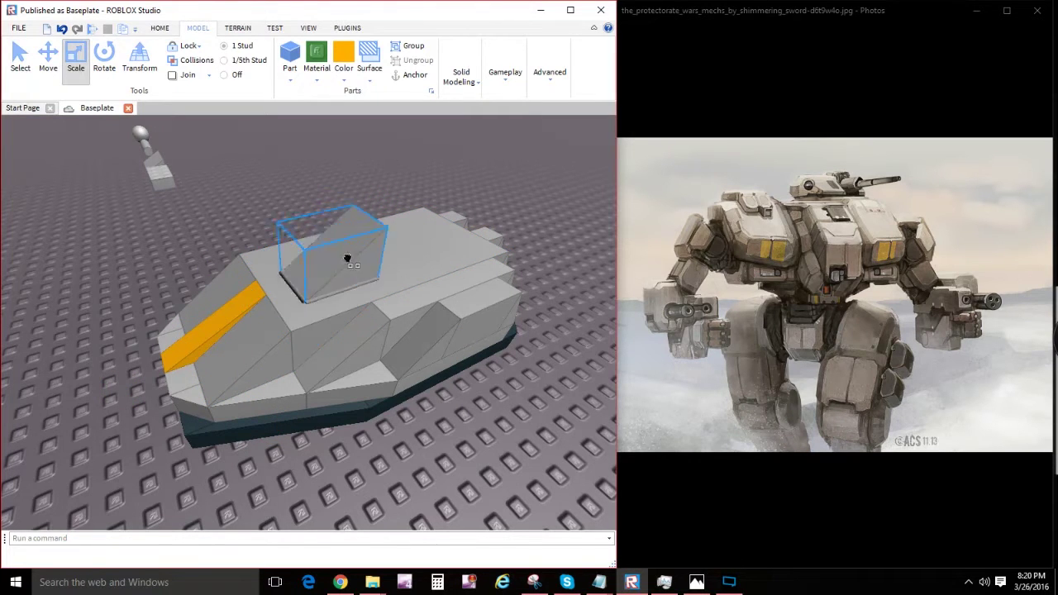
right_drag(413, 250, 418, 272)
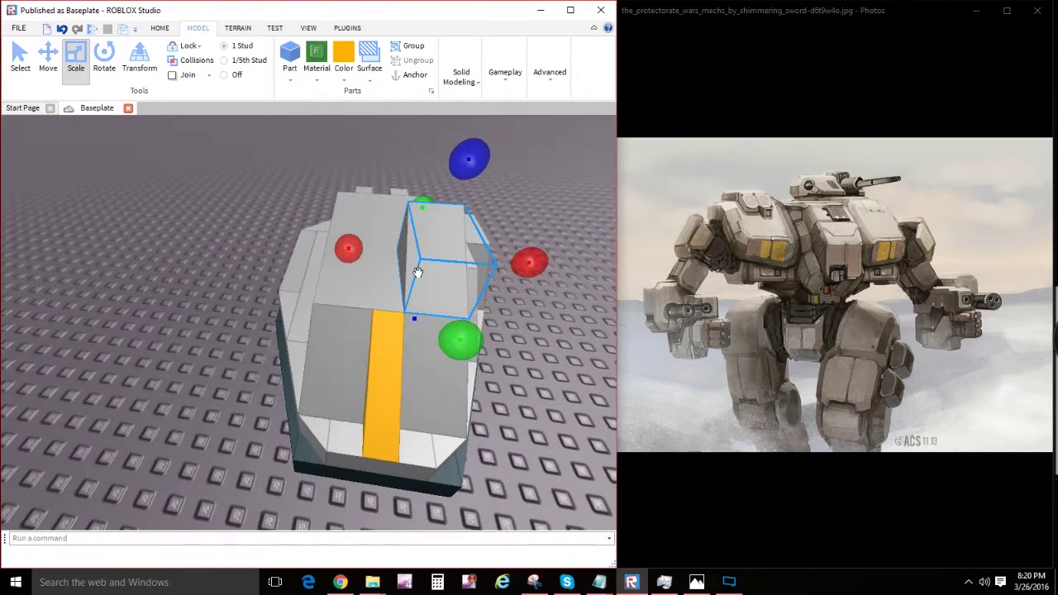
drag(453, 271, 366, 253)
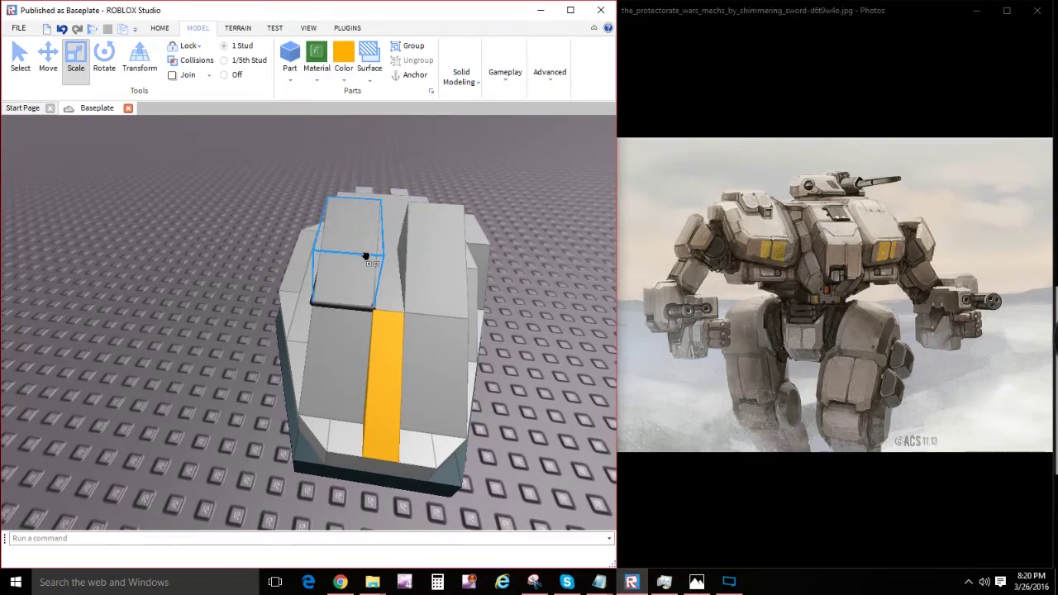
Step: Examine the hull and the two grey deck wedges from above, from the side and from below
right_drag(366, 253, 341, 376)
scroll(356, 299, up, 3)
scroll(356, 299, down, 3)
scroll(341, 376, up, 2)
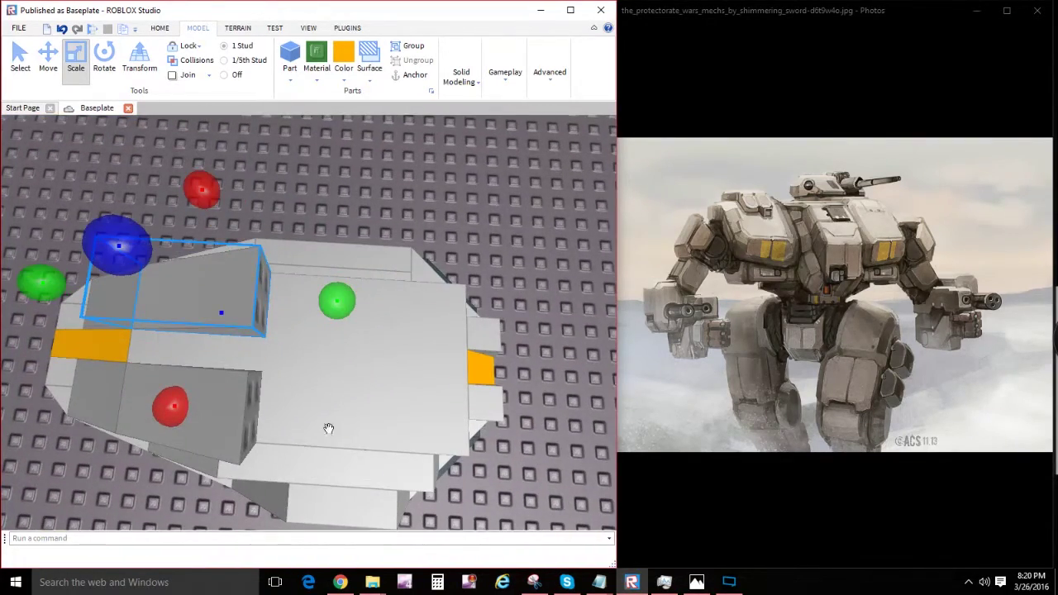
right_drag(265, 364, 325, 432)
right_drag(366, 334, 176, 302)
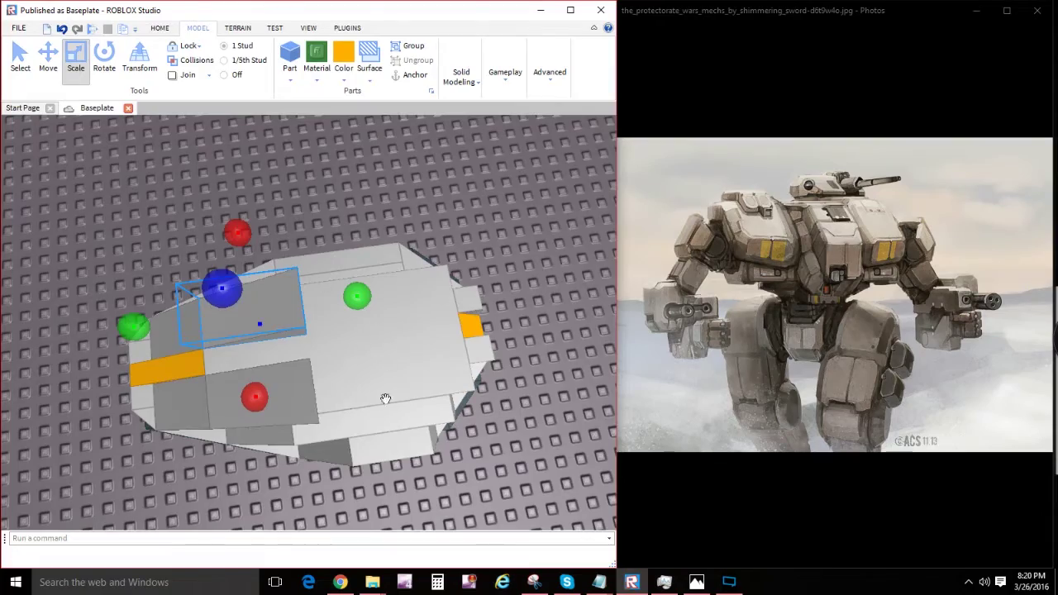
right_drag(386, 399, 278, 270)
scroll(351, 301, up, 3)
right_drag(450, 237, 532, 259)
click(454, 255)
scroll(237, 286, up, 2)
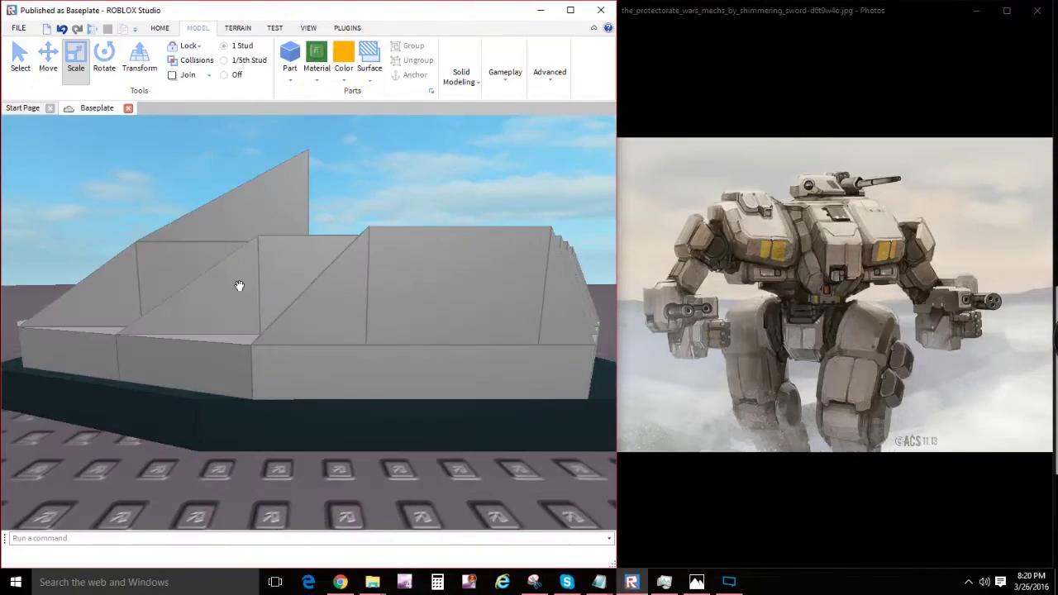
scroll(236, 286, down, 2)
right_drag(237, 286, 351, 505)
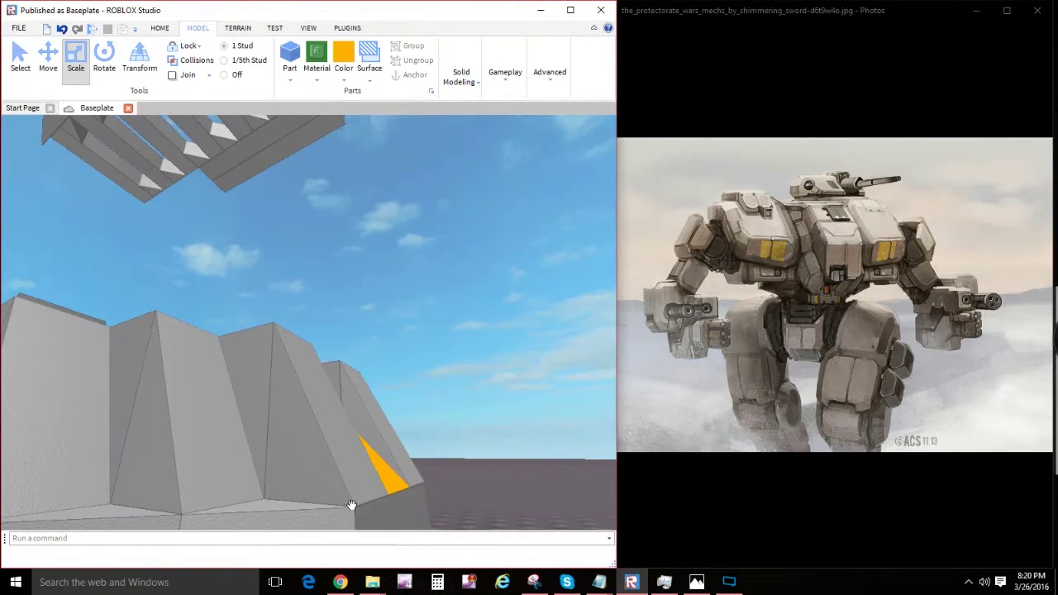
right_drag(257, 180, 352, 252)
scroll(352, 255, up, 4)
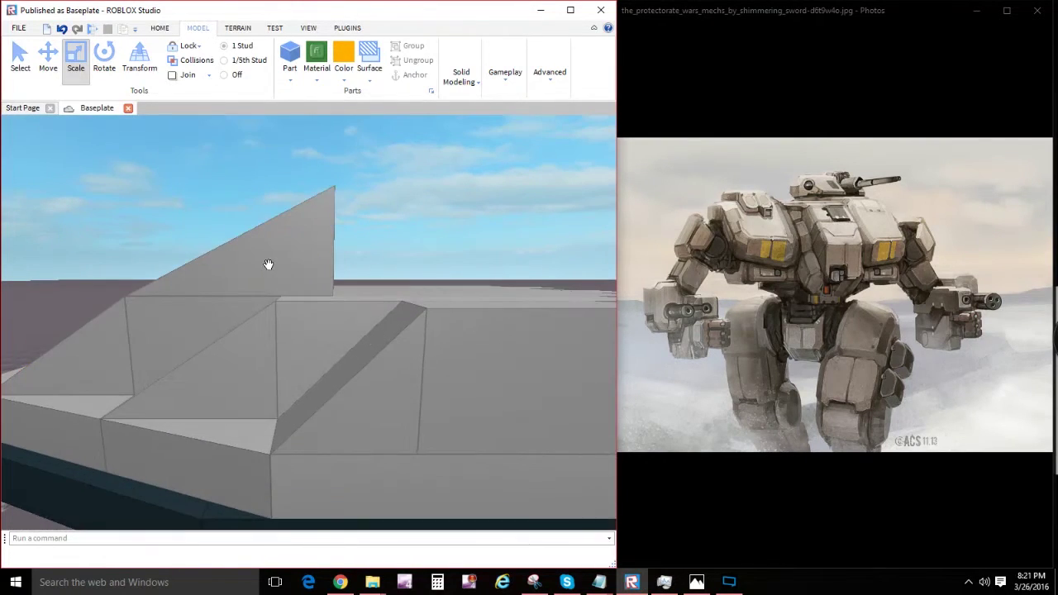
scroll(268, 264, down, 3)
scroll(268, 265, down, 1)
scroll(267, 265, up, 2)
Step: Duplicate the orange stripe wedge and bring the copy up onto the deck
right_drag(268, 265, 316, 333)
scroll(316, 333, down, 1)
click(280, 353)
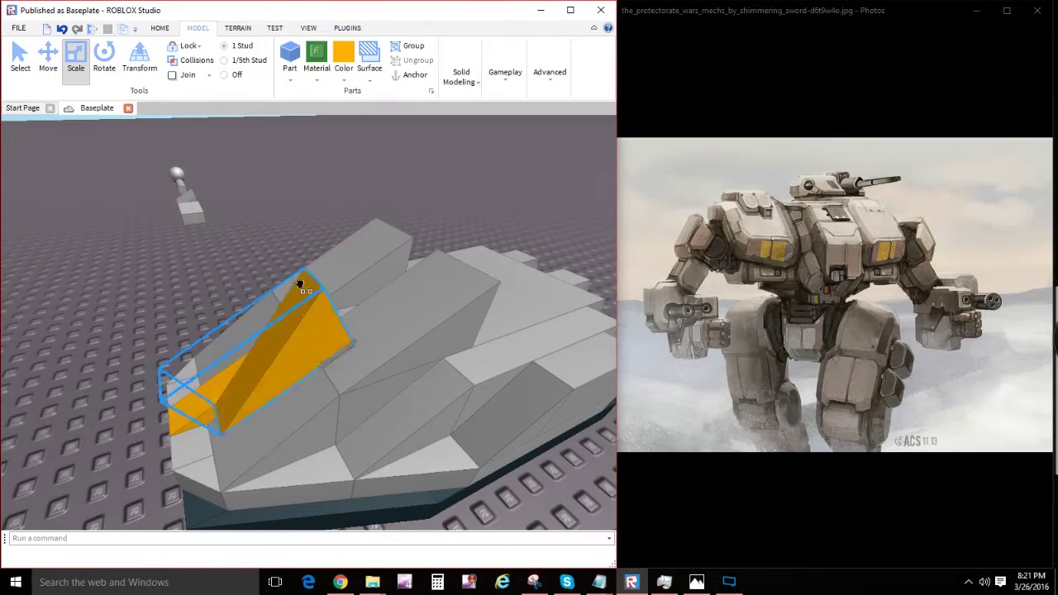
drag(299, 284, 309, 269)
right_drag(299, 284, 382, 303)
drag(309, 269, 346, 358)
scroll(455, 389, down, 2)
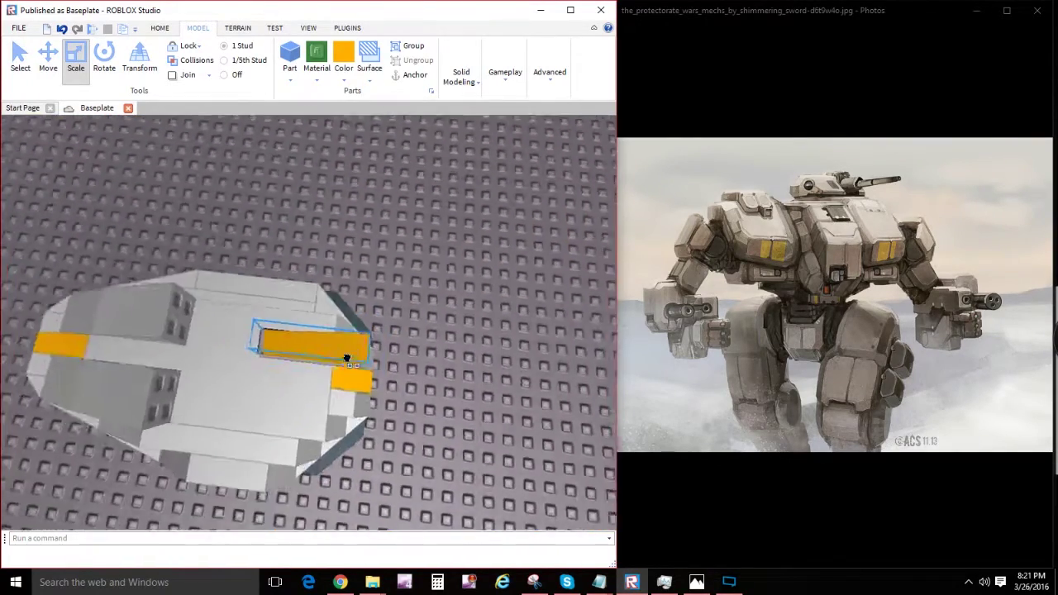
Step: Slide the orange wedge copy into the gap between the two grey deck wedges, continuing the stripe's slope
right_drag(346, 358, 337, 323)
drag(346, 357, 231, 322)
right_drag(183, 312, 231, 322)
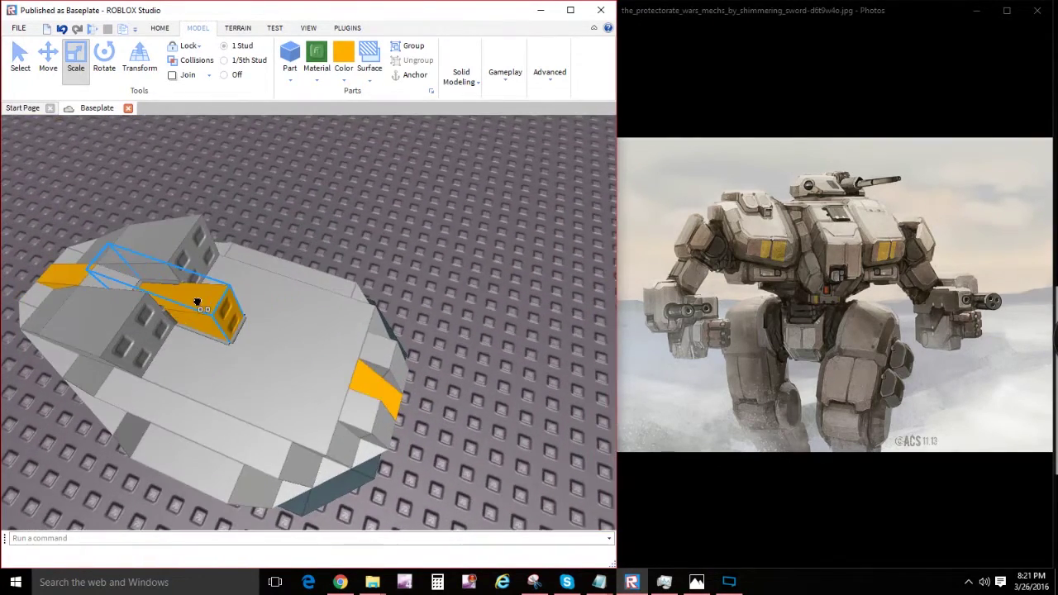
drag(198, 301, 198, 301)
right_drag(198, 302, 387, 346)
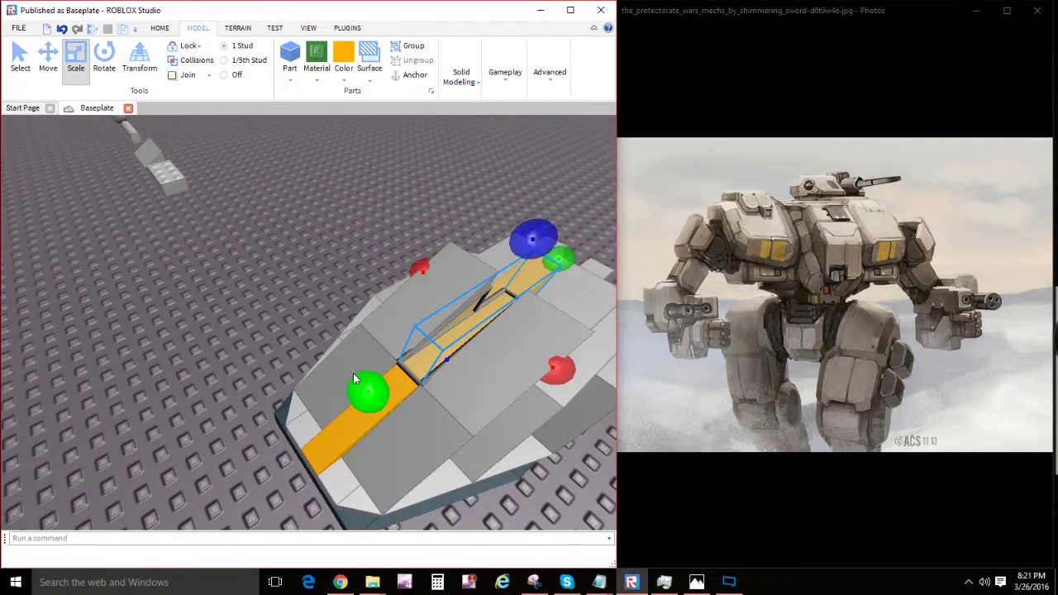
Step: Divide the deck into two narrower slabs with a stripe-wide groove between them, in line with the orange wedges
right_drag(353, 380, 360, 360)
drag(390, 382, 330, 380)
right_drag(330, 381, 301, 345)
scroll(331, 380, up, 3)
drag(356, 269, 280, 267)
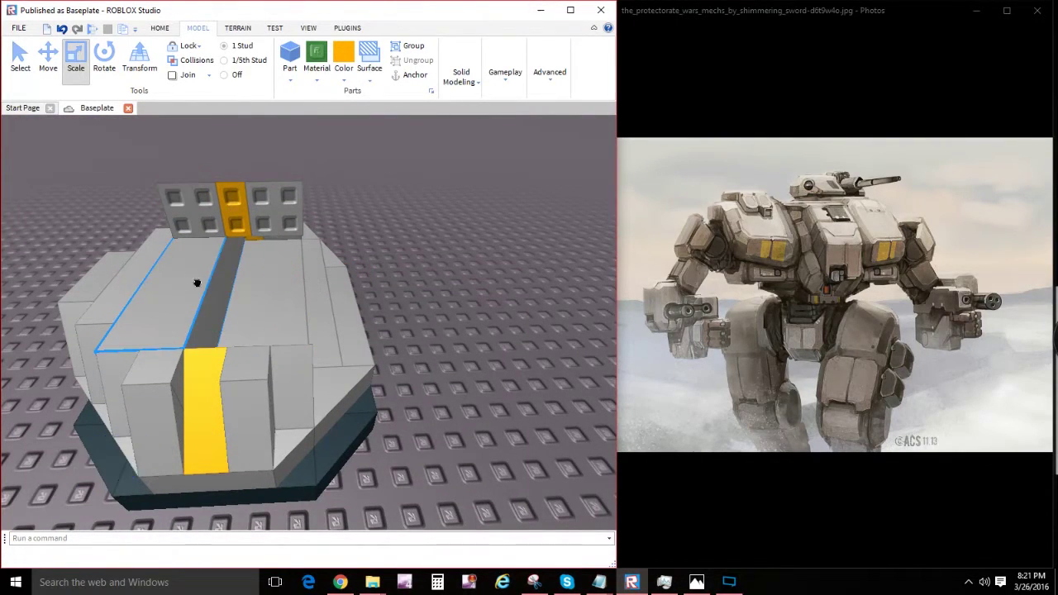
Step: Fill the groove between the two deck slabs with a narrow copy of the slab and colour it orange
drag(197, 283, 267, 280)
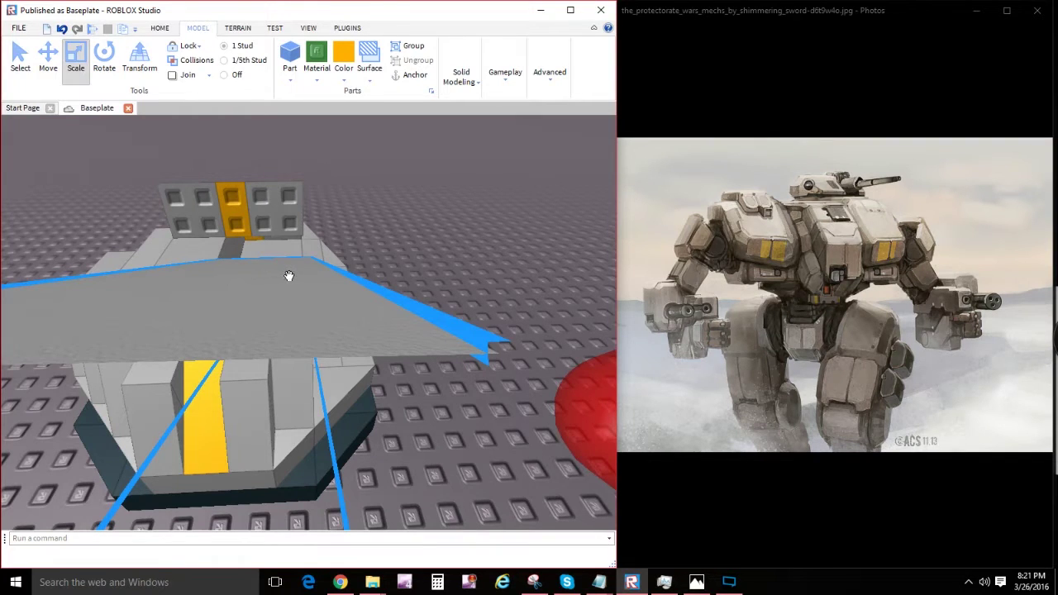
drag(289, 275, 201, 229)
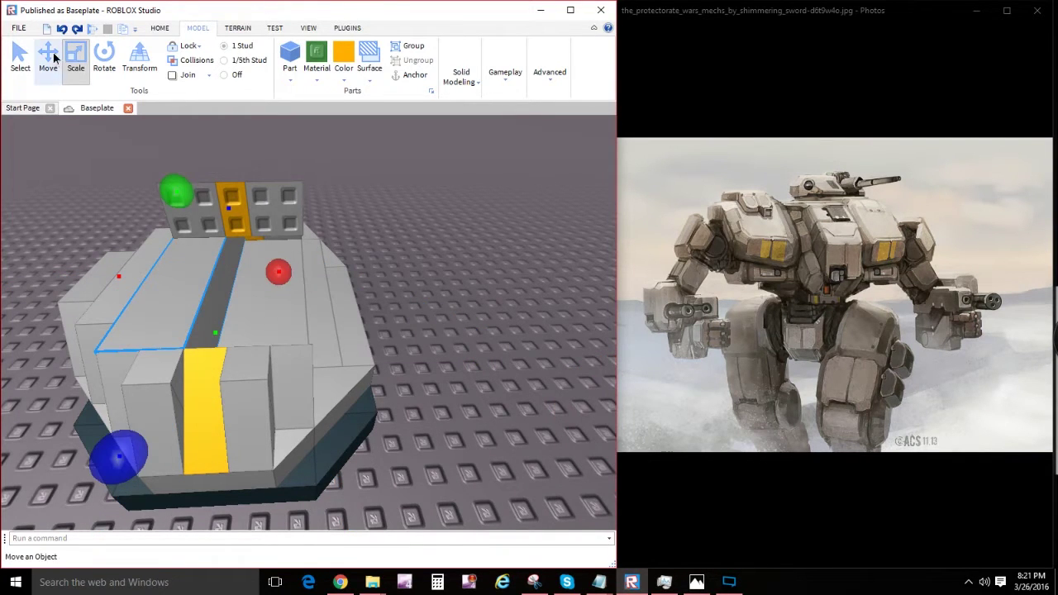
drag(281, 270, 356, 271)
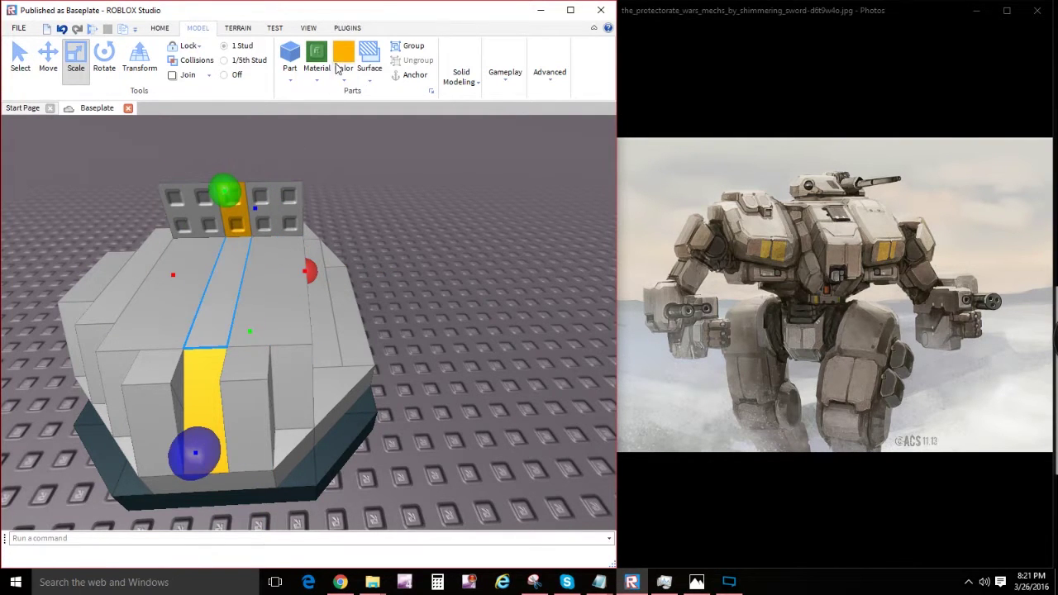
click(464, 246)
right_drag(463, 246, 464, 245)
scroll(241, 220, up, 3)
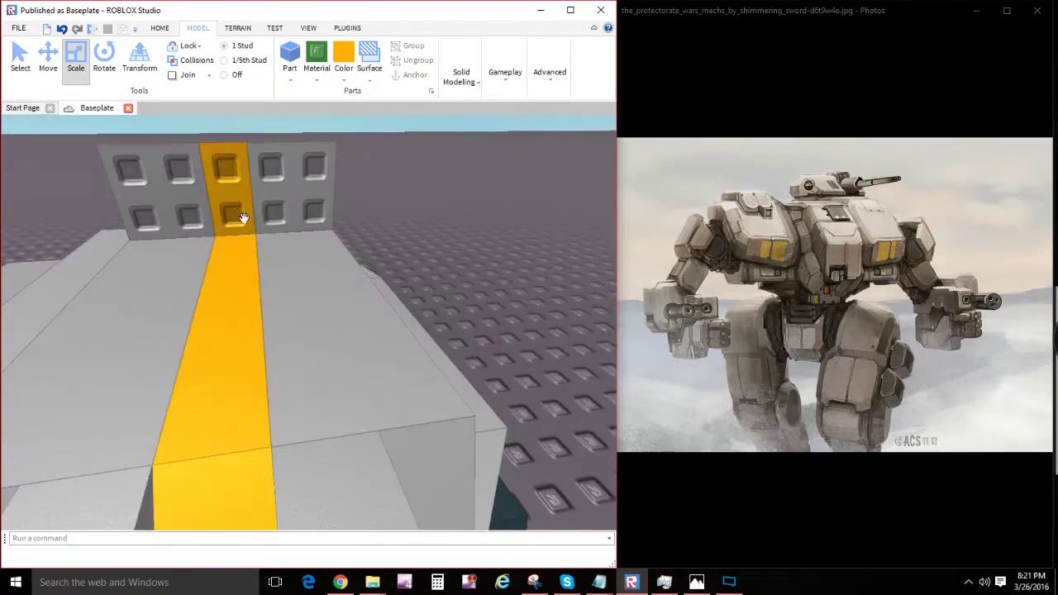
Step: Shorten the lower orange wedge at its inner end so it slopes more steeply than the grey wedges beside it
right_drag(241, 220, 297, 311)
scroll(275, 259, up, 2)
click(297, 311)
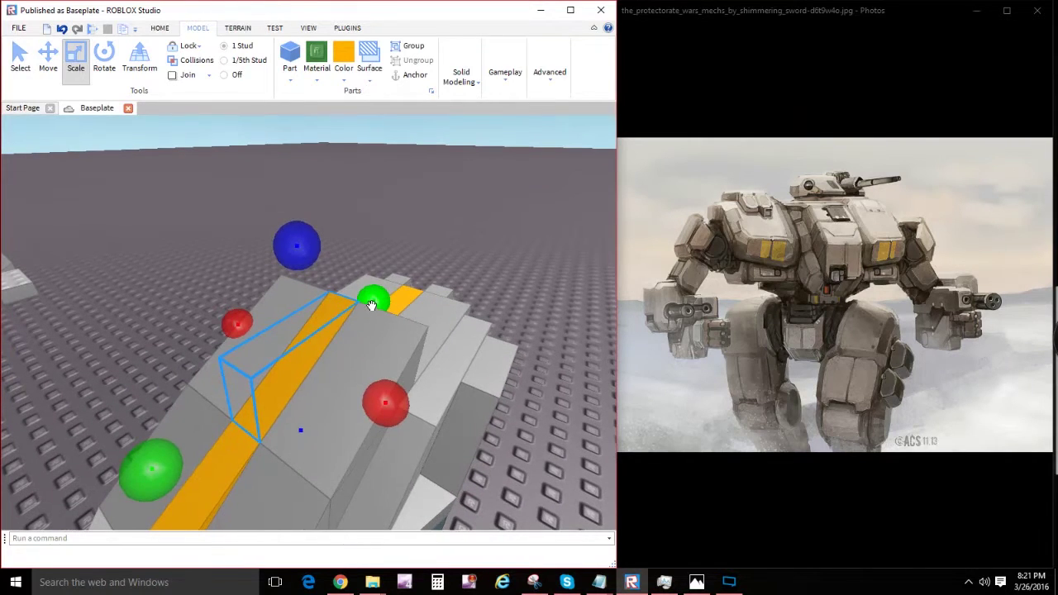
right_drag(366, 308, 366, 309)
right_drag(367, 314, 271, 403)
drag(374, 383, 358, 382)
right_drag(358, 382, 360, 380)
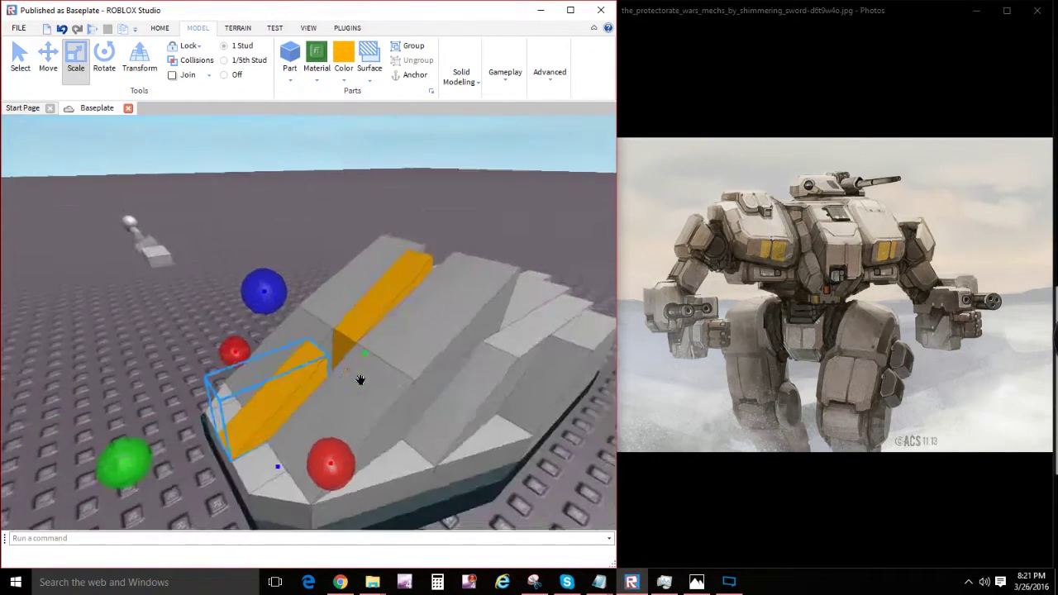
Step: Extend the orange deck strip forward to meet the inner end of the lower orange wedge
scroll(363, 375, up, 3)
click(369, 366)
scroll(369, 366, down, 3)
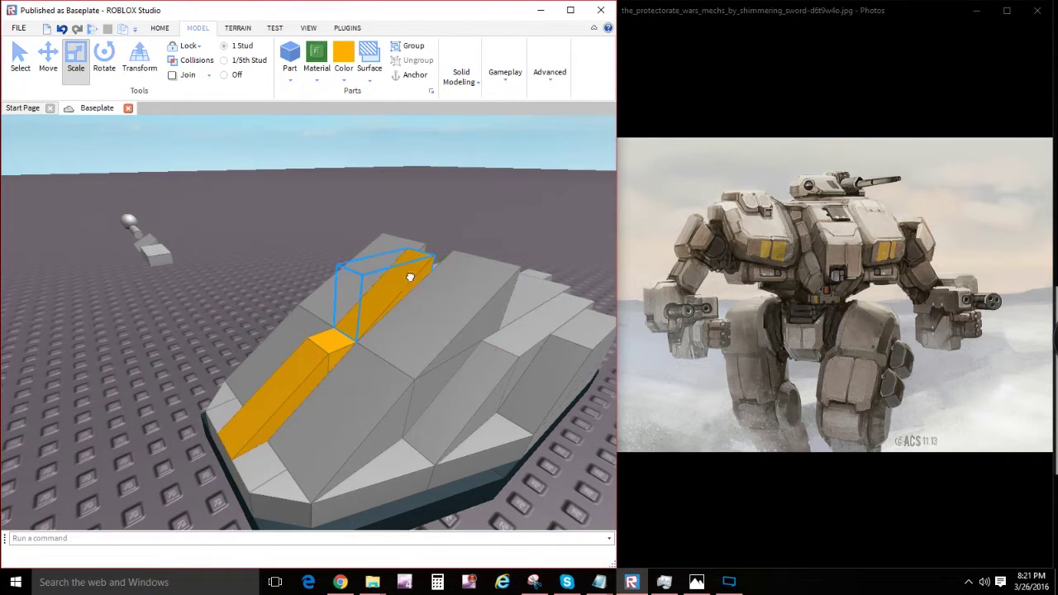
Step: Lengthen the upper orange wedge outward so its slope continues into the lower orange wedge
drag(293, 334, 263, 326)
right_drag(339, 316, 334, 379)
right_drag(323, 254, 294, 386)
Step: Add a copy of a grey wedge on top of the protruding side block, rotated outward and resized to the block's width
key(ctrl+d)
drag(288, 361, 428, 438)
key(ctrl+r)
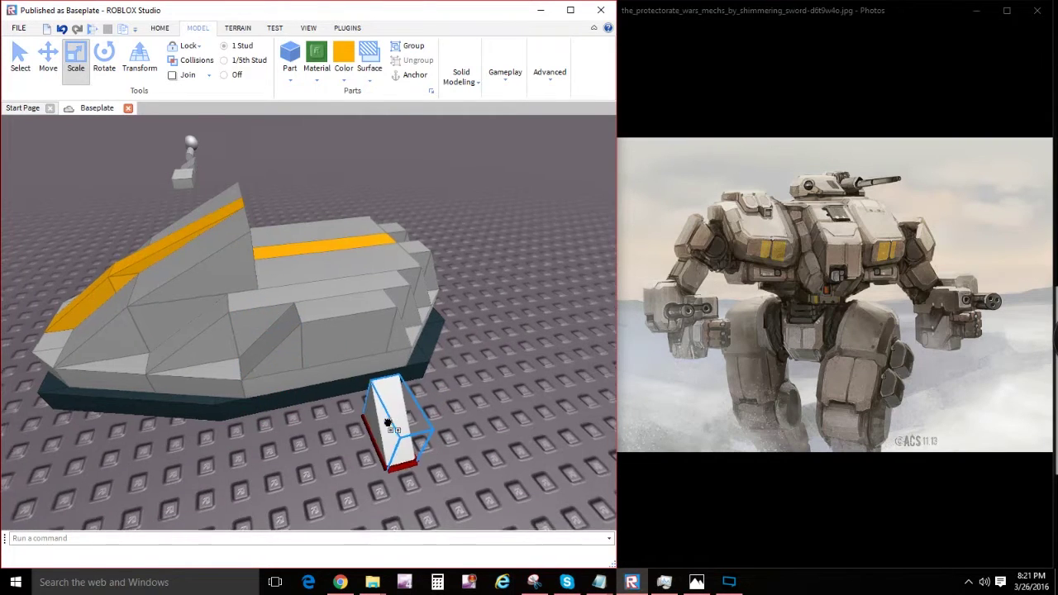
right_drag(428, 439, 378, 440)
drag(428, 439, 385, 228)
drag(457, 213, 556, 210)
drag(477, 354, 457, 320)
right_drag(451, 318, 386, 278)
mouse_move(348, 238)
mouse_down()
mouse_move(347, 288)
mouse_move(337, 223)
mouse_up()
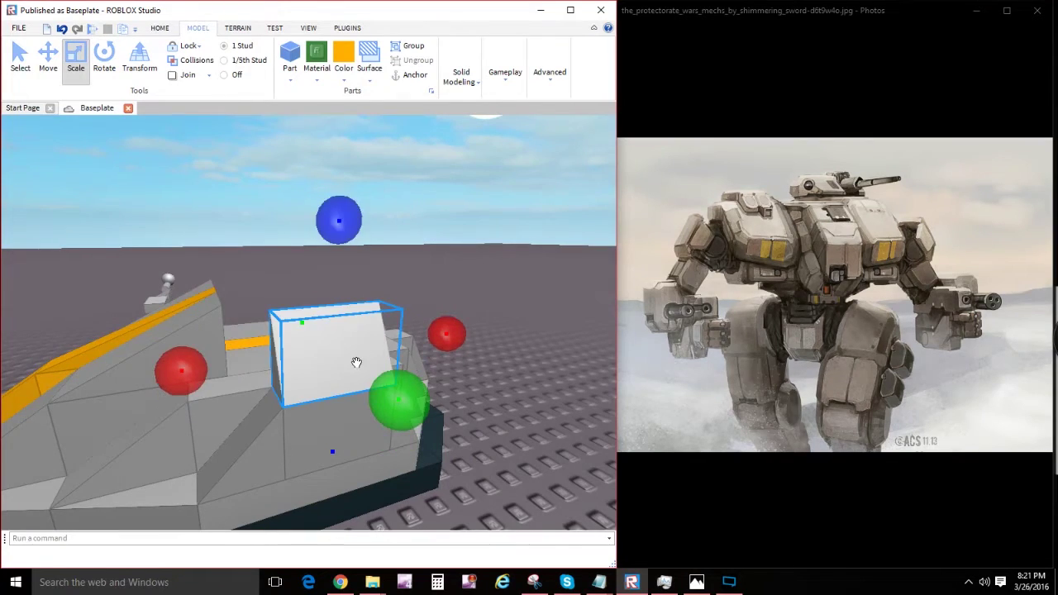
key(ctrl+d)
drag(351, 365, 134, 282)
key(r)
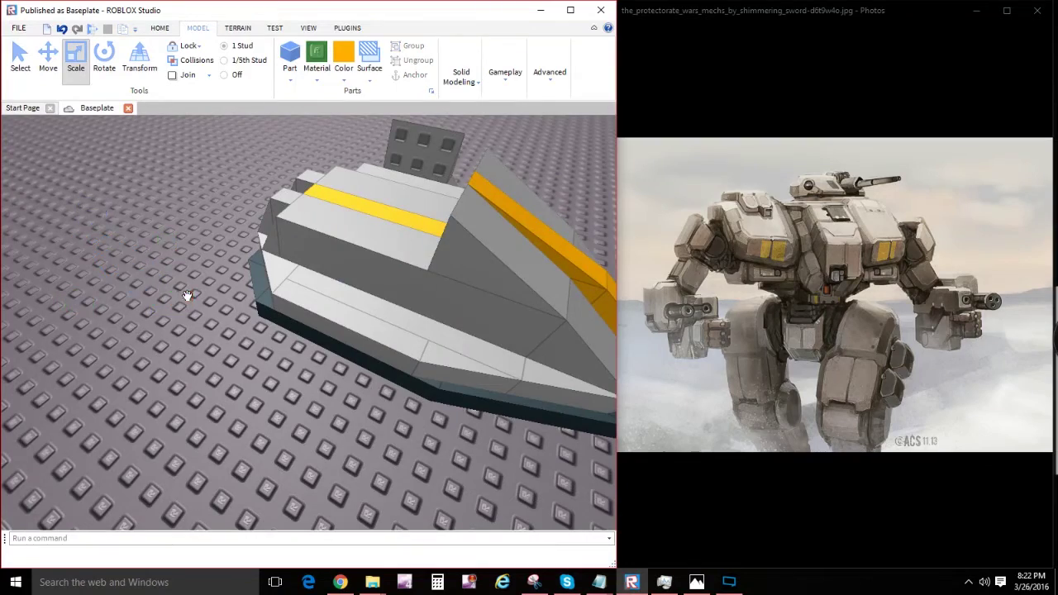
Step: Add a copy of the adjoining grey wedge against the end of the raised side wedge nearest the upper orange wedge
right_drag(188, 295, 285, 308)
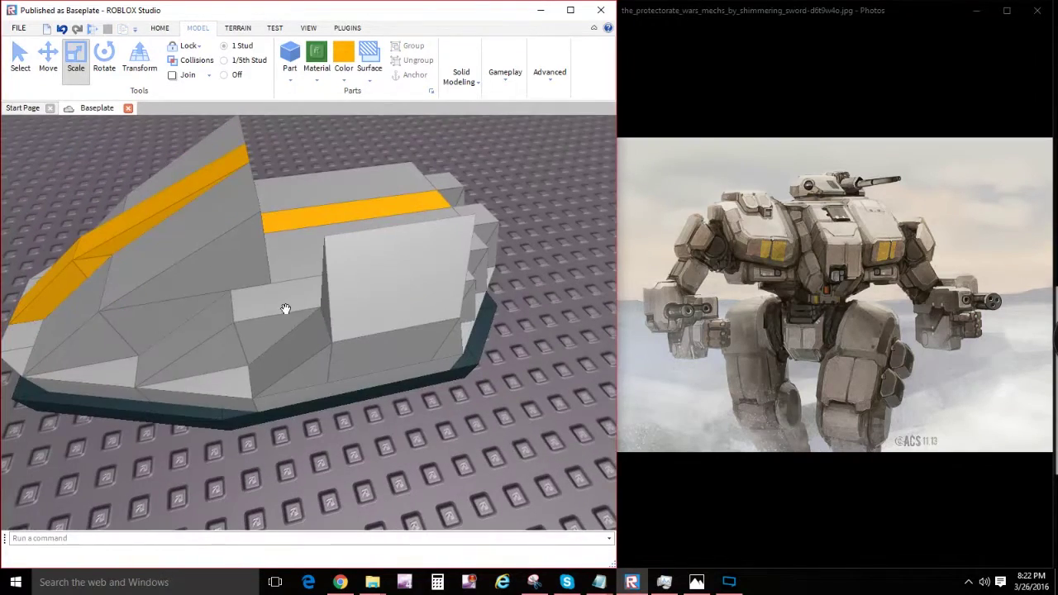
click(222, 340)
drag(215, 338, 472, 417)
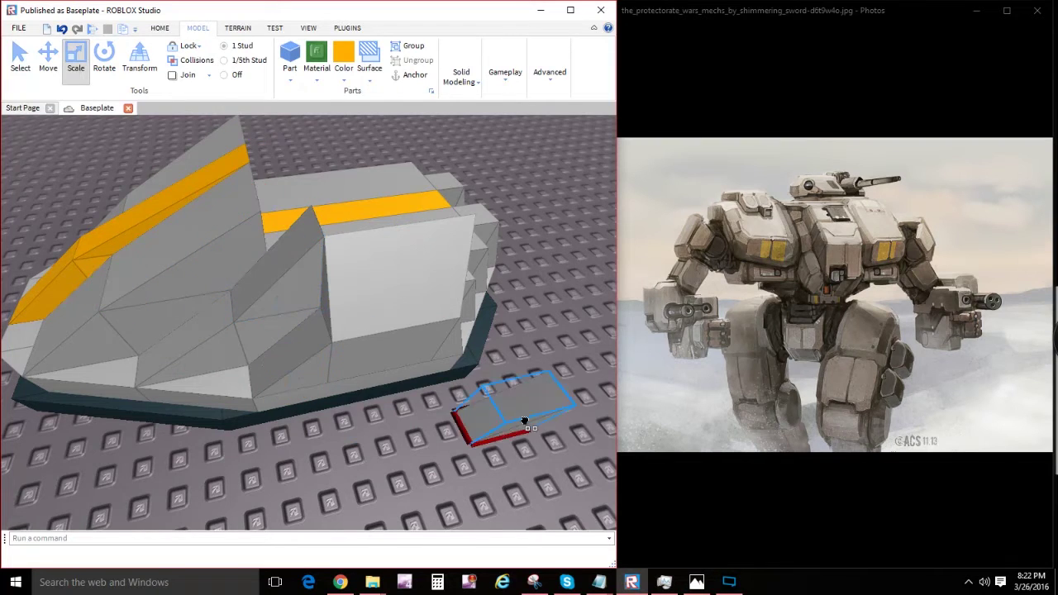
right_drag(472, 417, 507, 425)
drag(507, 424, 229, 376)
Step: Place a rotated wedge copy against the other end of the raised side wedge and narrow it to the stepped column below
right_drag(230, 376, 260, 406)
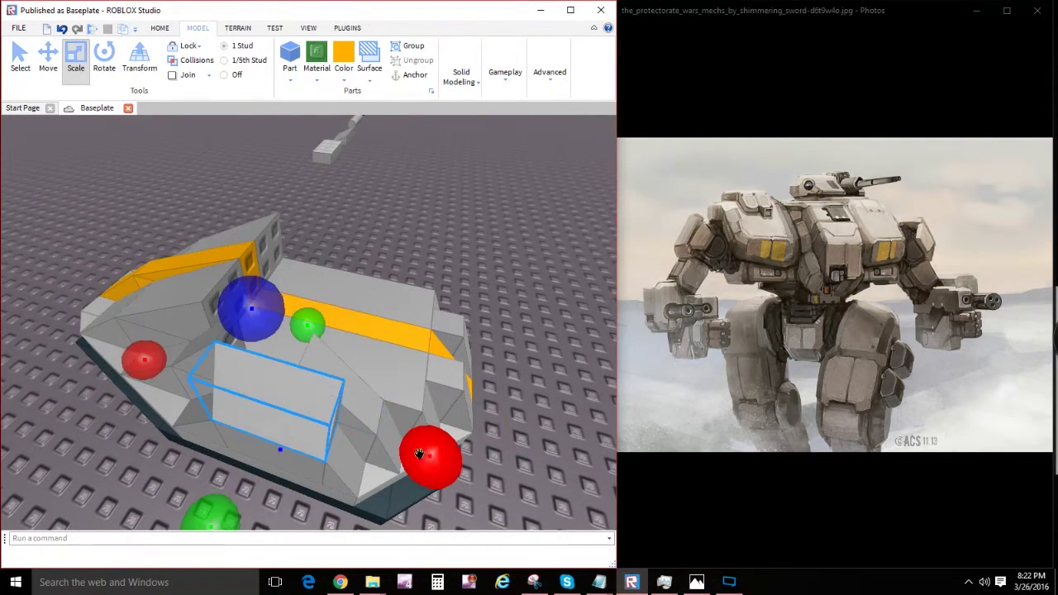
drag(383, 429, 431, 453)
key(ctrl+r)
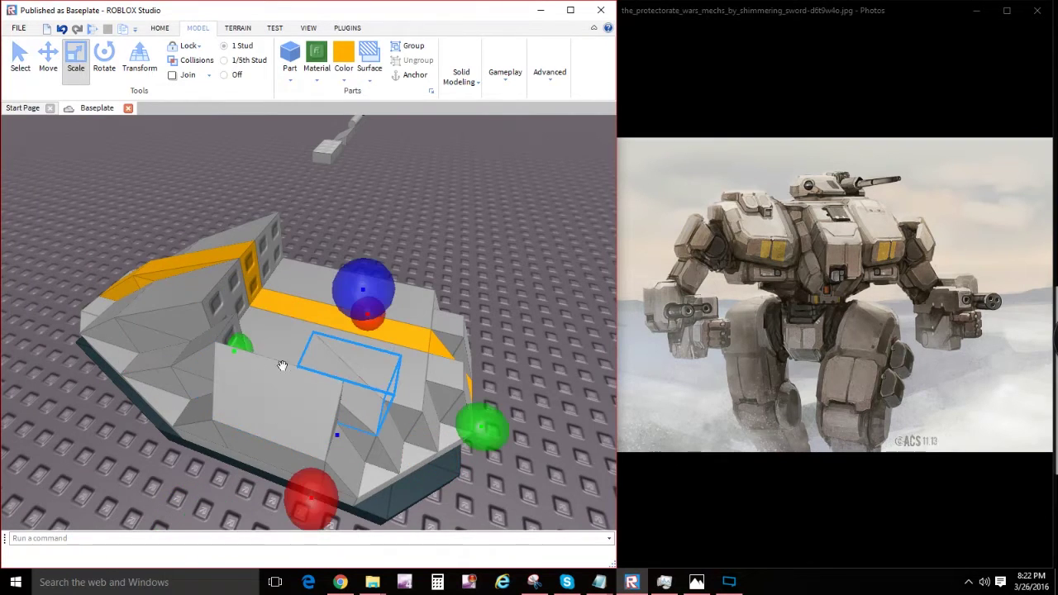
right_drag(250, 353, 234, 369)
drag(290, 395, 354, 385)
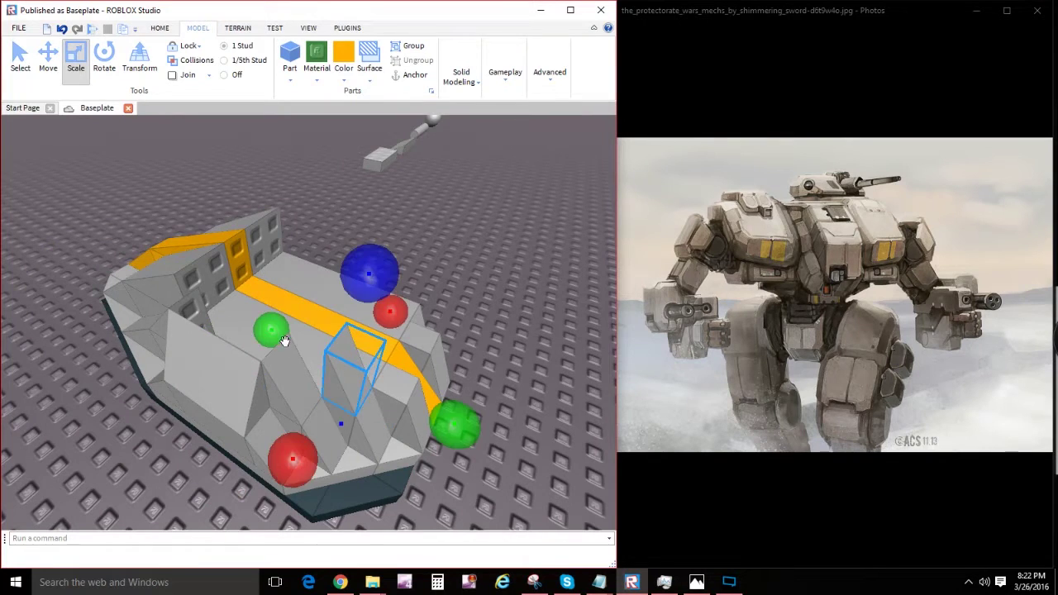
Step: Cap the remaining stepped columns at that end with wedge copies on both sides of the orange stripe
right_drag(259, 326, 249, 313)
drag(229, 371, 260, 348)
drag(189, 311, 191, 306)
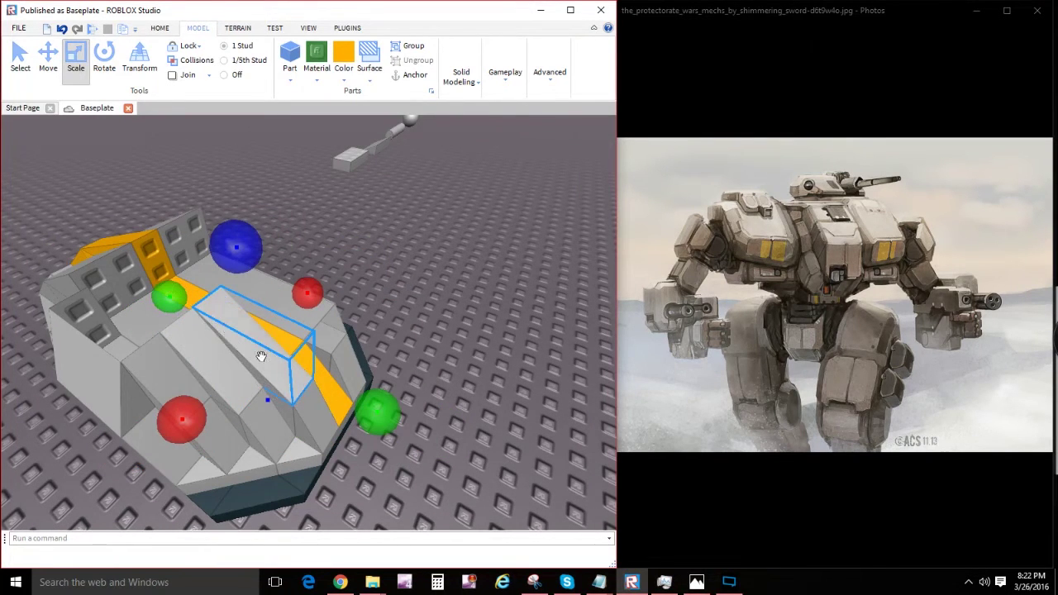
right_drag(260, 355, 255, 329)
right_drag(284, 371, 284, 365)
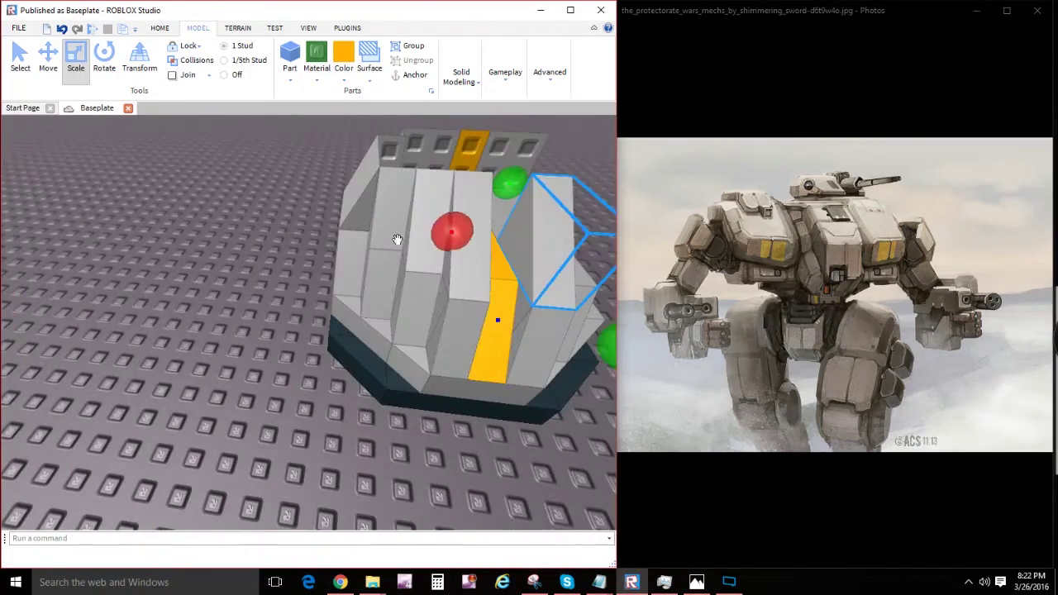
Step: Inspect the armour section's silhouette from the end and along its side to check how the slopes line up
right_drag(432, 229, 329, 334)
key(s)
click(467, 353)
key(s)
key(e)
key(w)
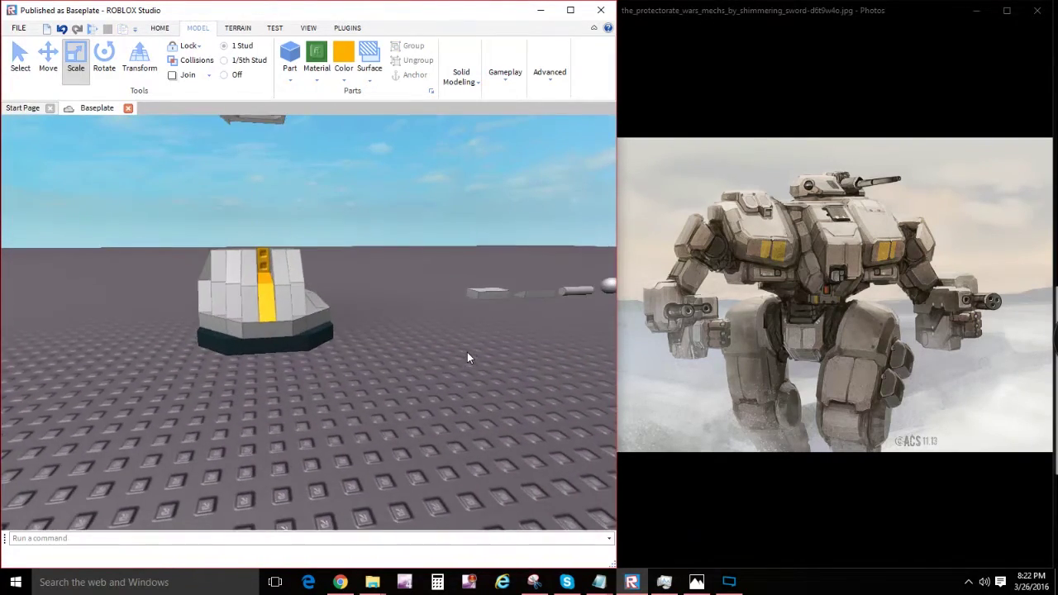
key(a)
key(e)
key(a)
right_drag(467, 357, 468, 356)
key(w)
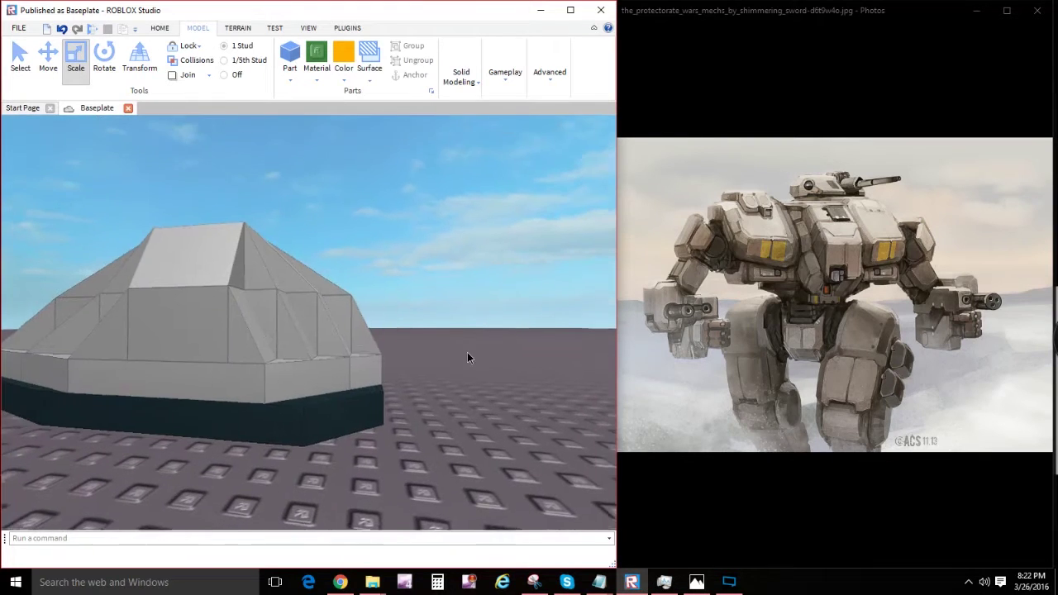
key(a)
key(d)
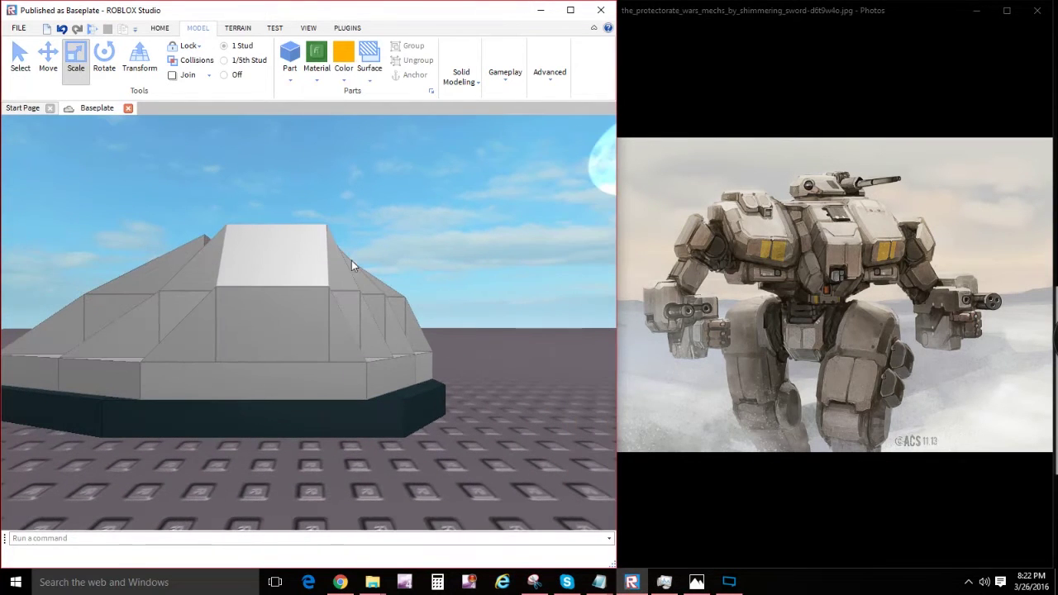
right_drag(351, 263, 326, 271)
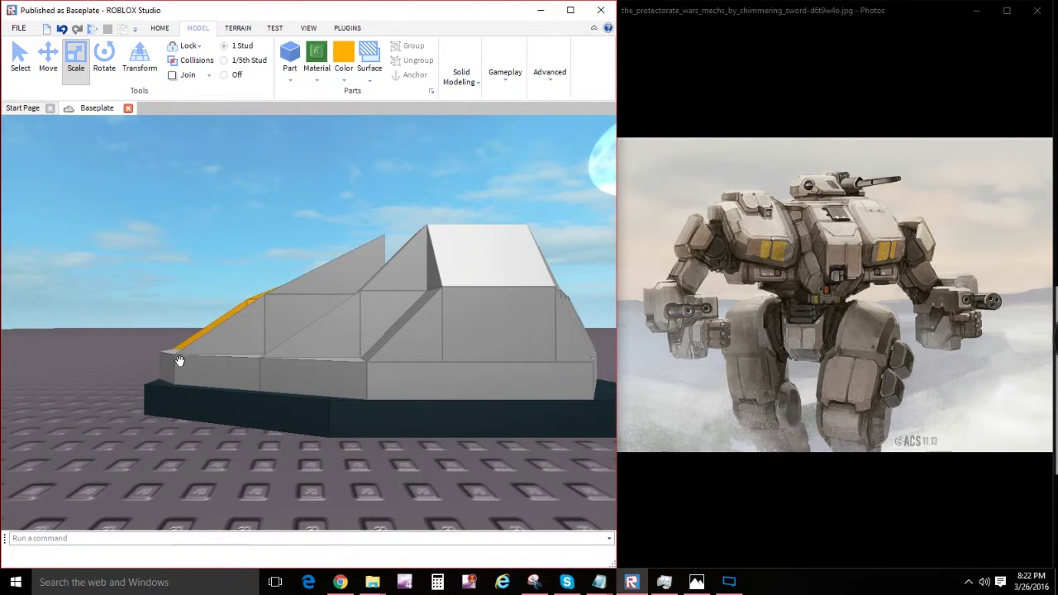
key(d)
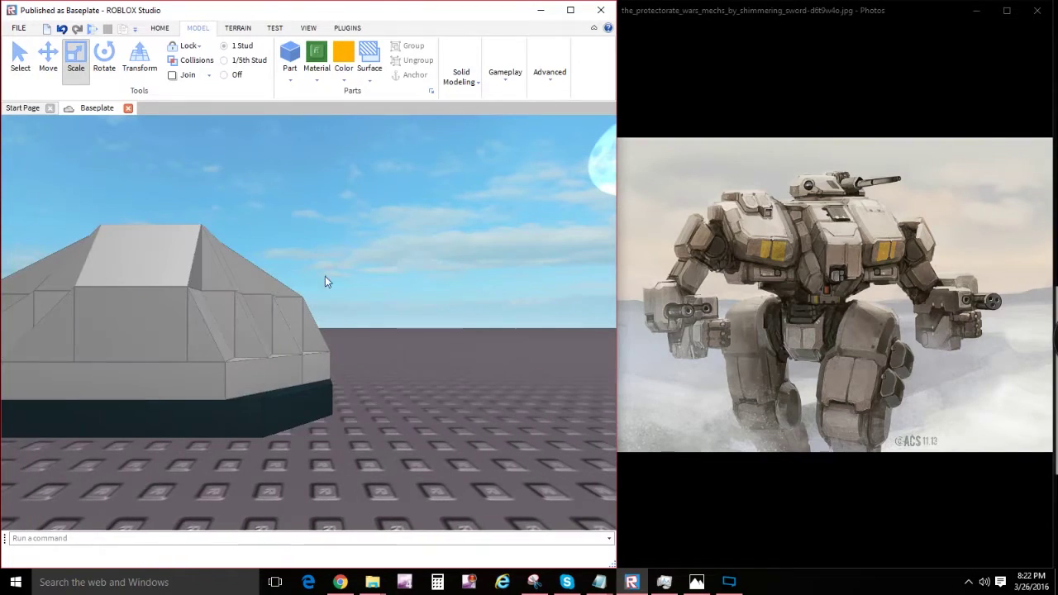
key(a)
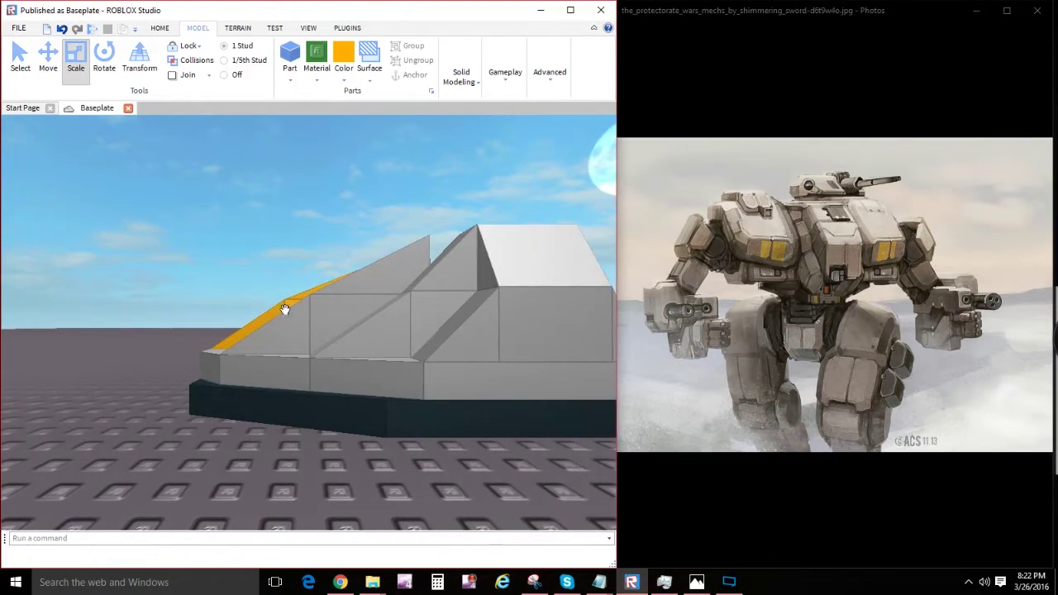
Step: Raise a copy of the deck slab, shorten it to fit between the upper wedges, and set it beside the orange stripe
right_drag(284, 309, 333, 323)
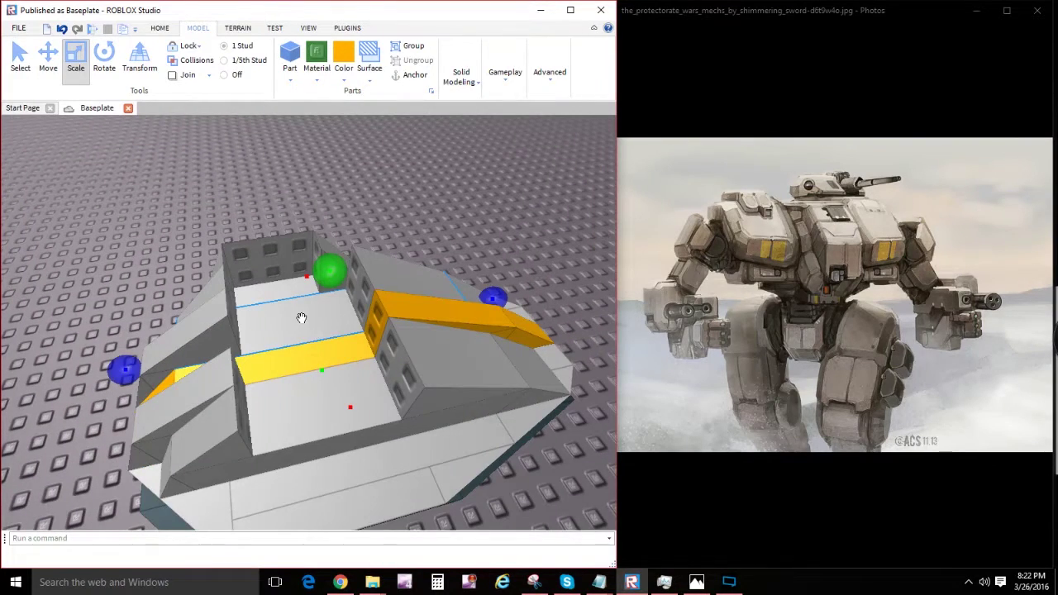
drag(413, 272, 391, 258)
key(d)
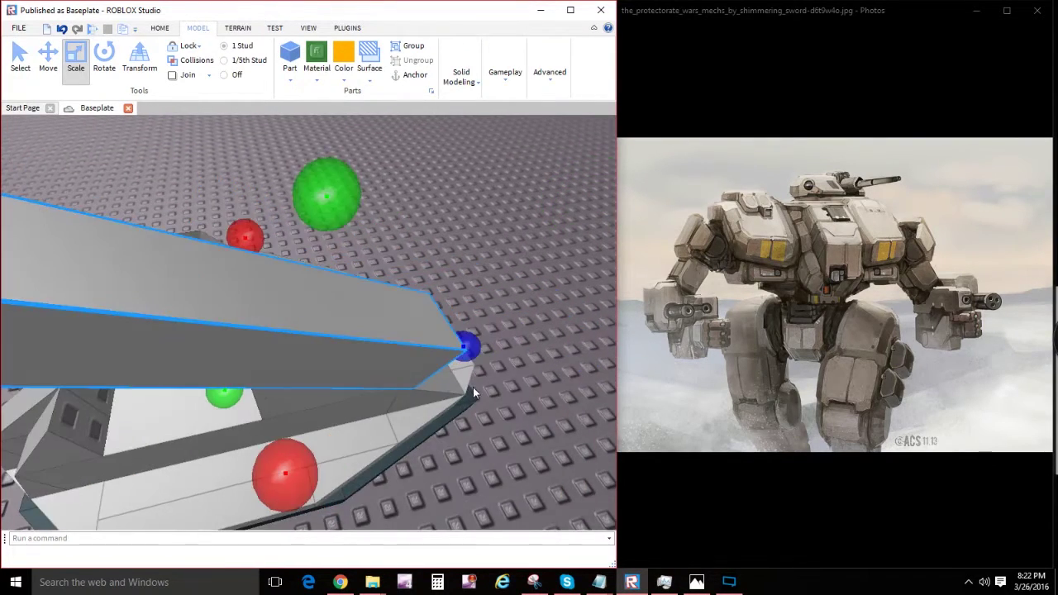
key(s)
drag(425, 340, 295, 311)
key(a)
drag(196, 302, 330, 373)
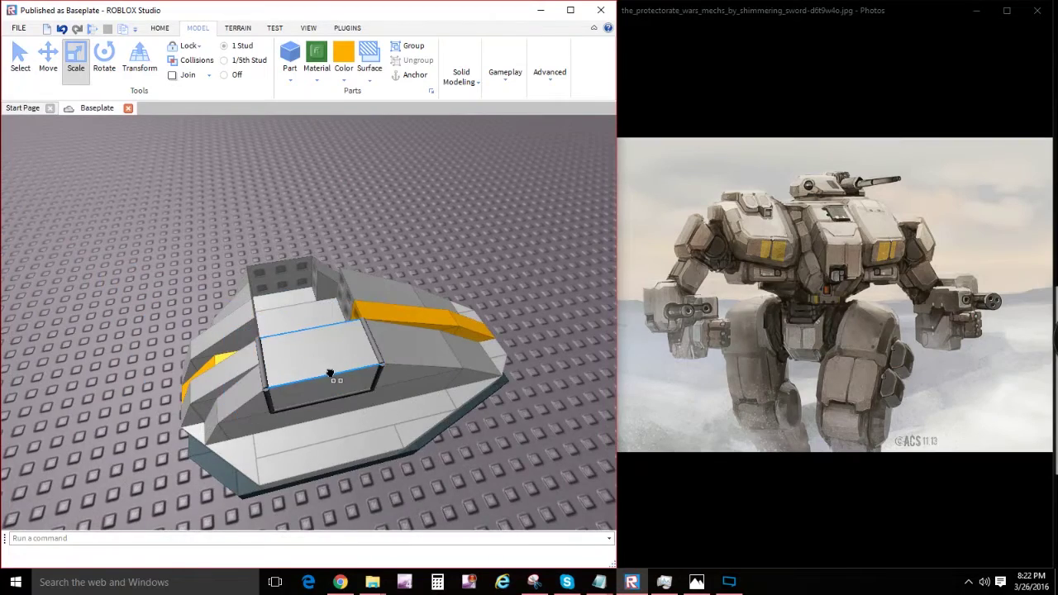
right_drag(349, 374, 351, 373)
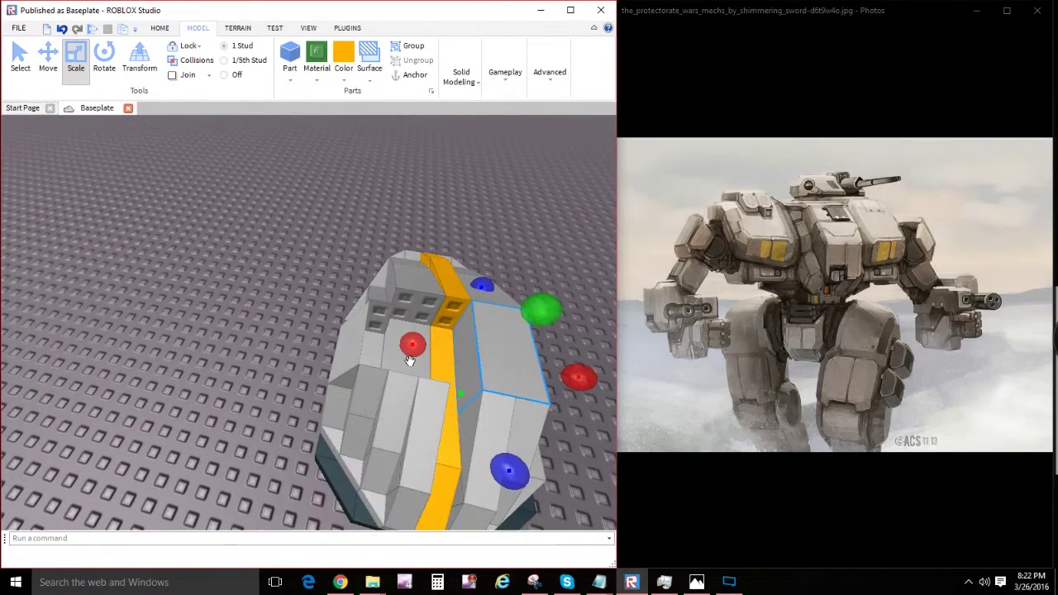
Step: Duplicate the raised slab across the orange stripe so a matching slab sits on each side of the groove
key(d)
click(52, 66)
key(w)
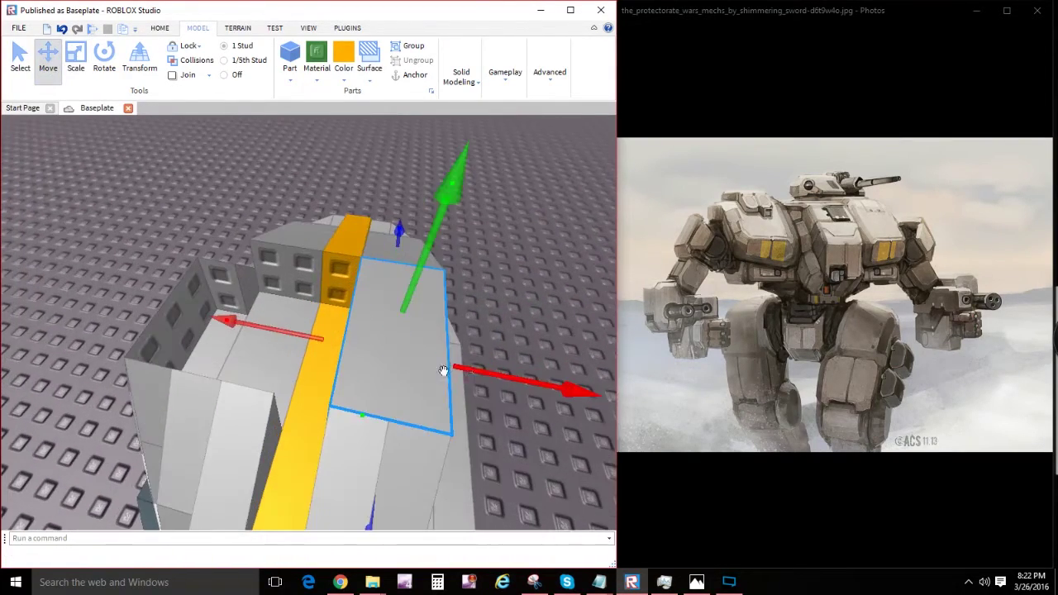
drag(465, 374, 343, 330)
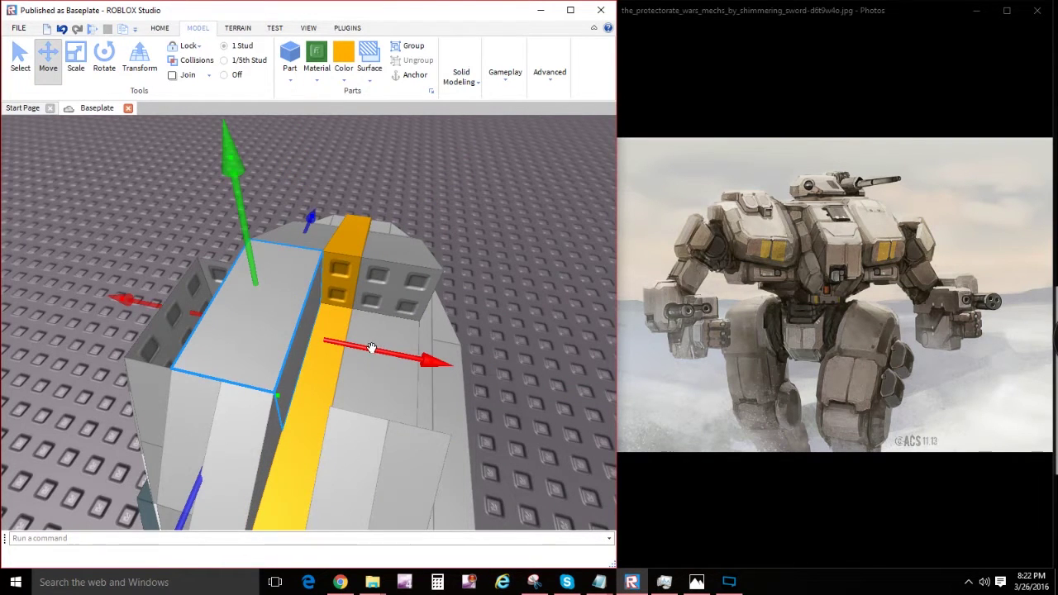
drag(371, 348, 533, 355)
right_drag(533, 353, 430, 332)
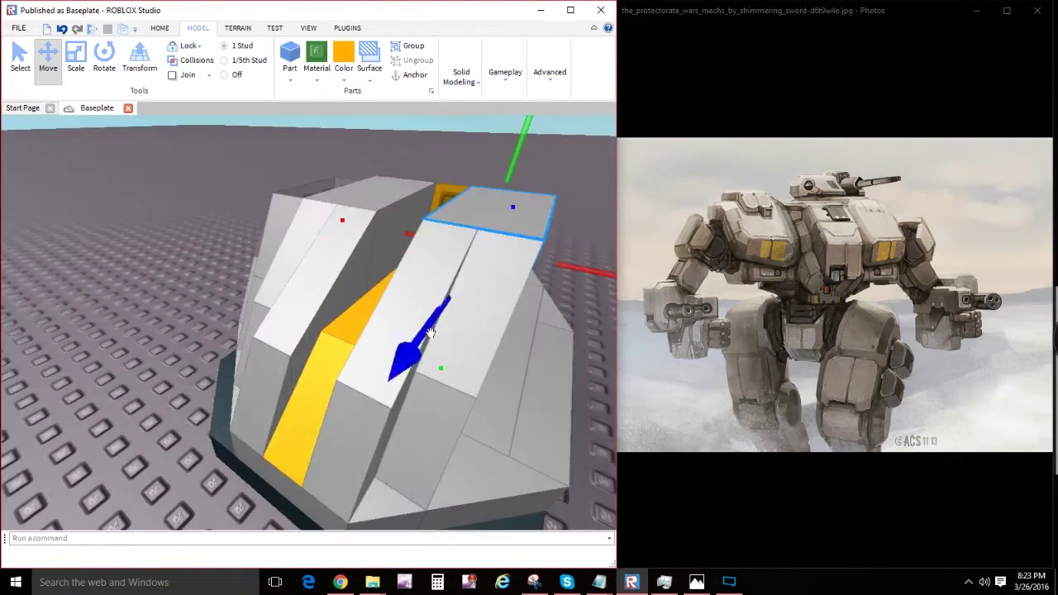
Step: Copy the upper orange wedge, turn it around, and slide it into the groove at the opposite end of the deck
click(359, 332)
right_drag(359, 333, 359, 325)
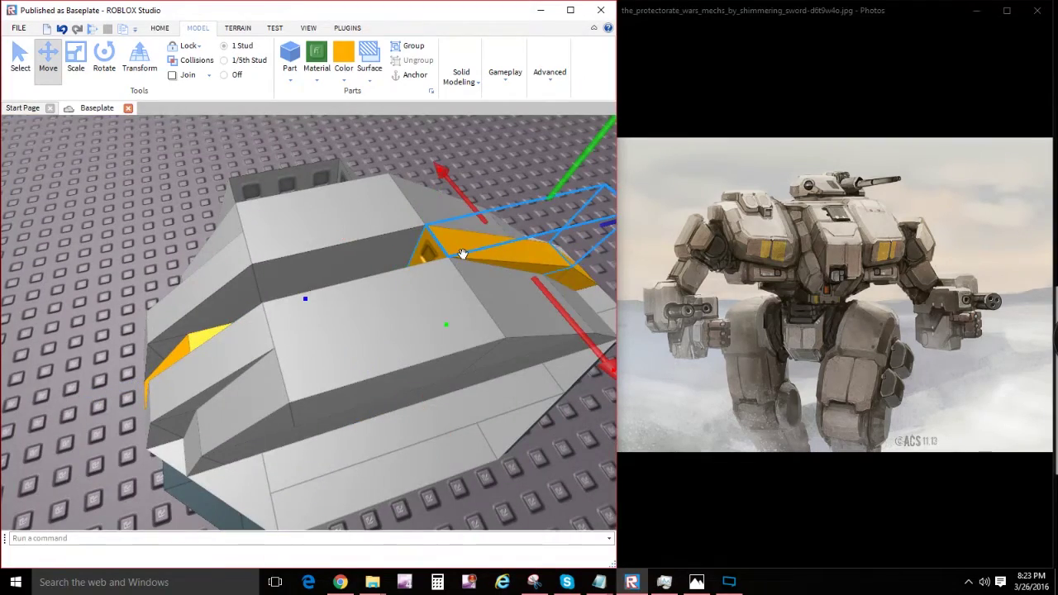
drag(463, 255, 526, 239)
scroll(248, 246, down, 4)
key(r)
key(r)
scroll(372, 285, up, 3)
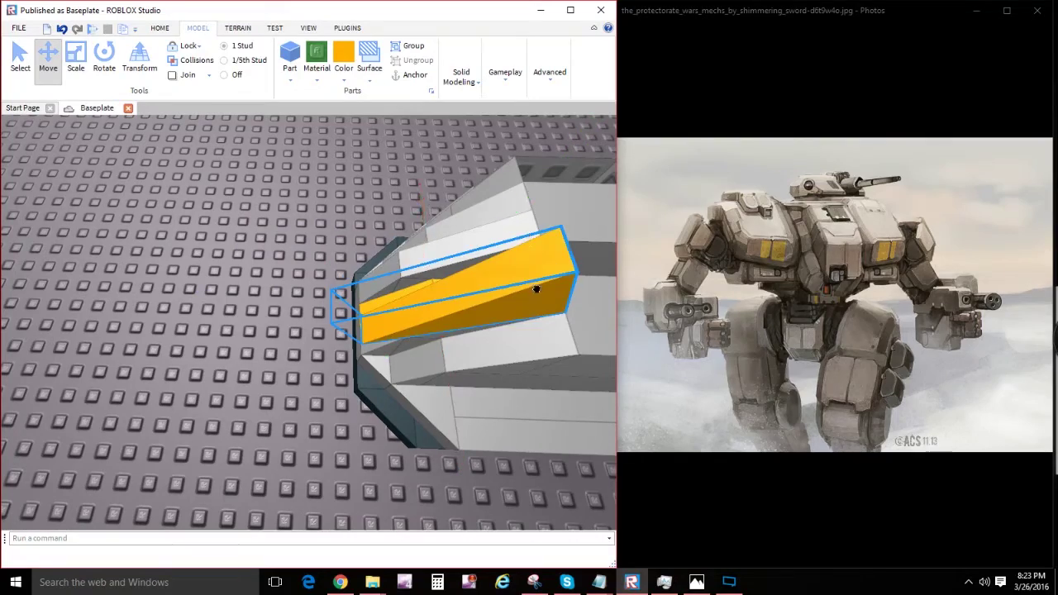
drag(536, 289, 512, 278)
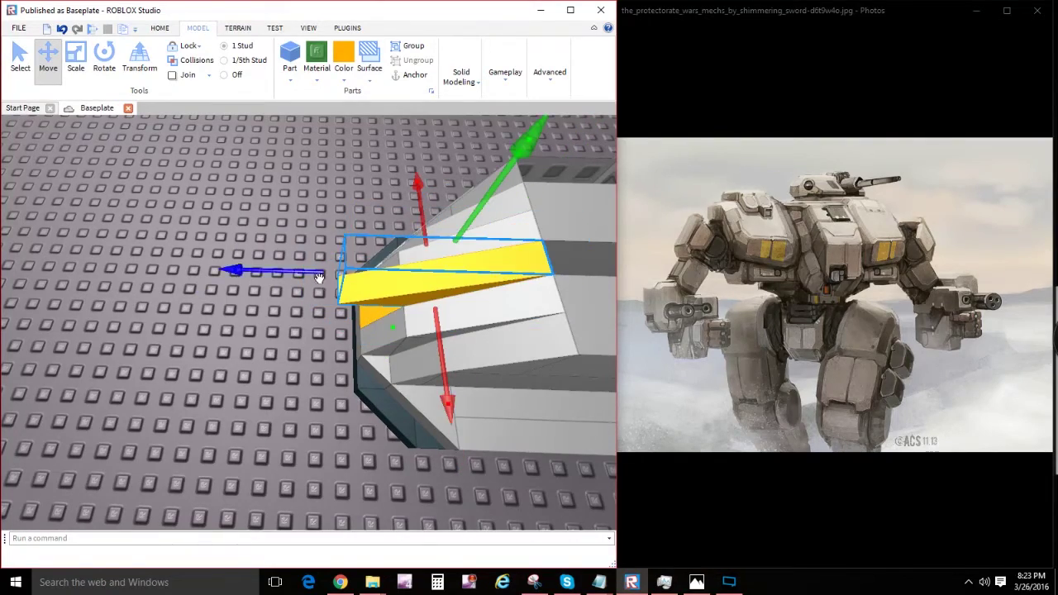
right_drag(359, 285, 359, 285)
drag(294, 290, 385, 293)
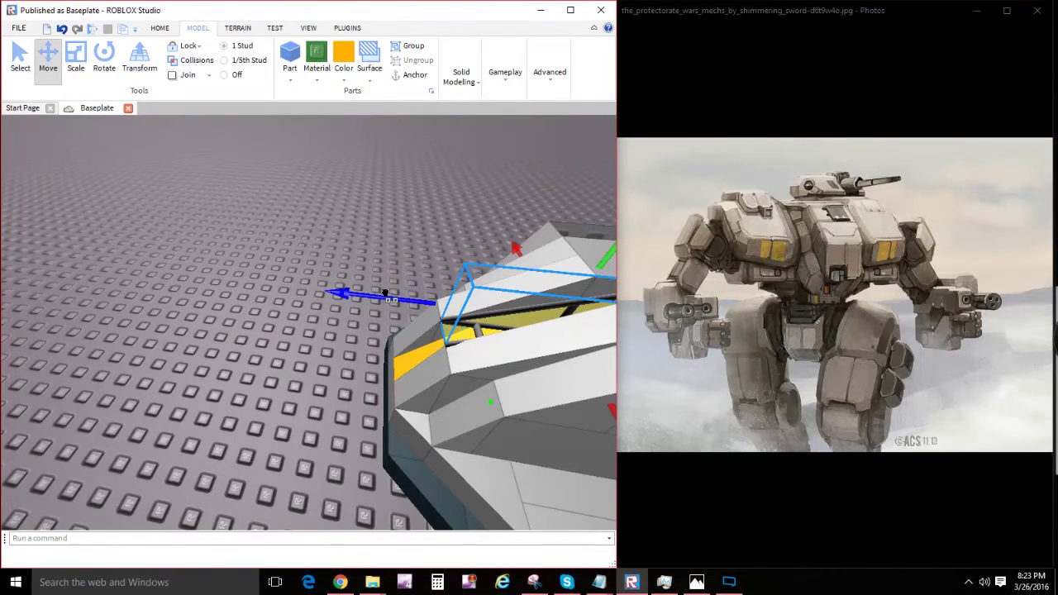
right_drag(421, 294, 421, 294)
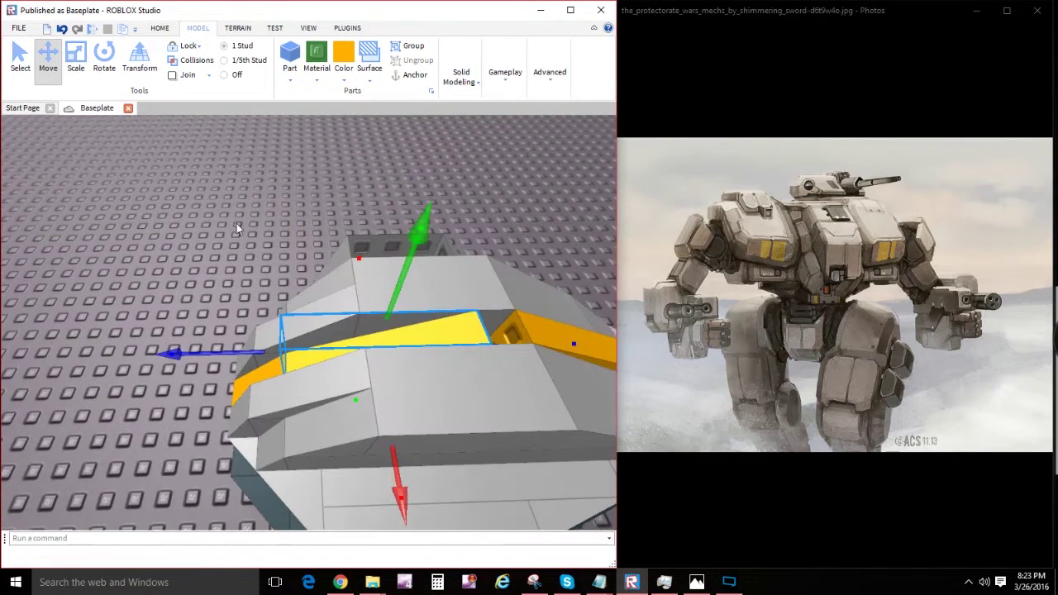
Step: Shorten the copied orange wedge so its ends line up with the grey upper wedges beside it
click(84, 64)
key(d)
drag(456, 347, 348, 334)
right_drag(347, 334, 273, 377)
key(w)
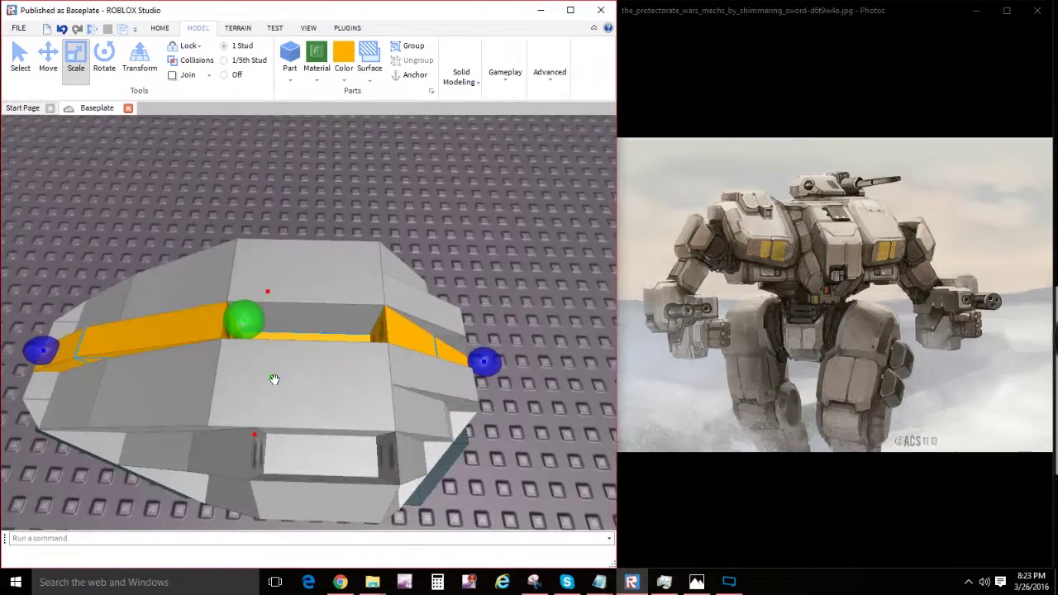
Step: Fill the gap between the raised slab and the side wedge with a copy of the side block, lowered flush with the slab
right_drag(328, 403, 328, 403)
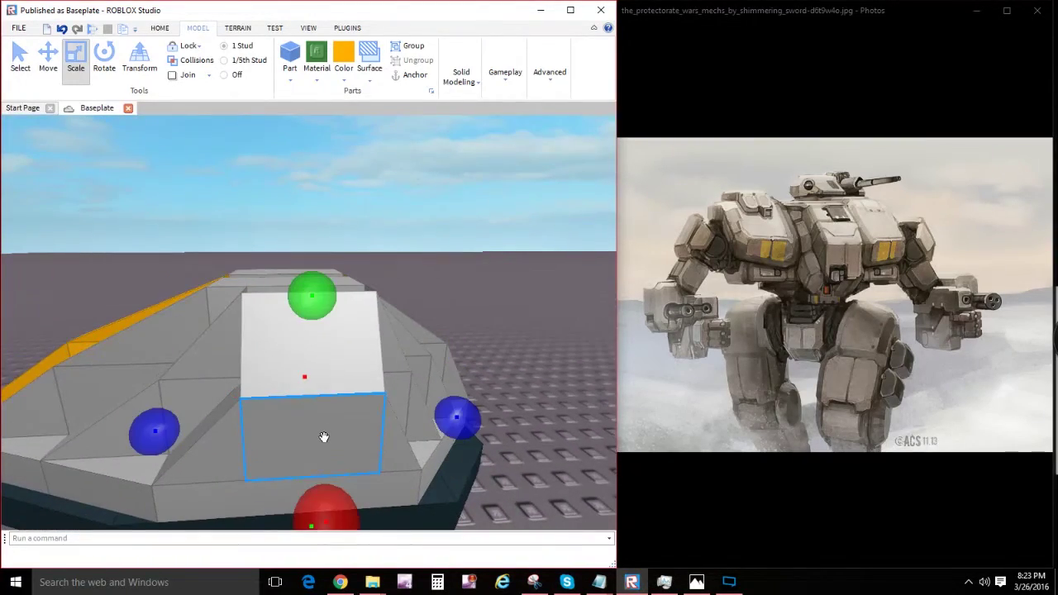
drag(324, 436, 432, 415)
right_drag(432, 416, 432, 416)
drag(432, 416, 179, 265)
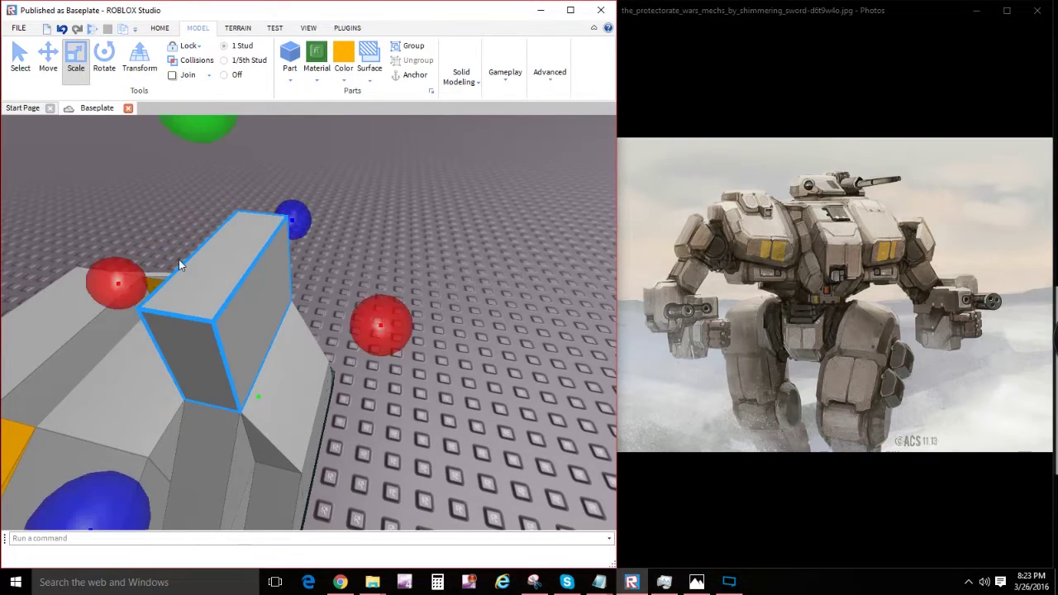
click(52, 72)
drag(201, 151, 247, 256)
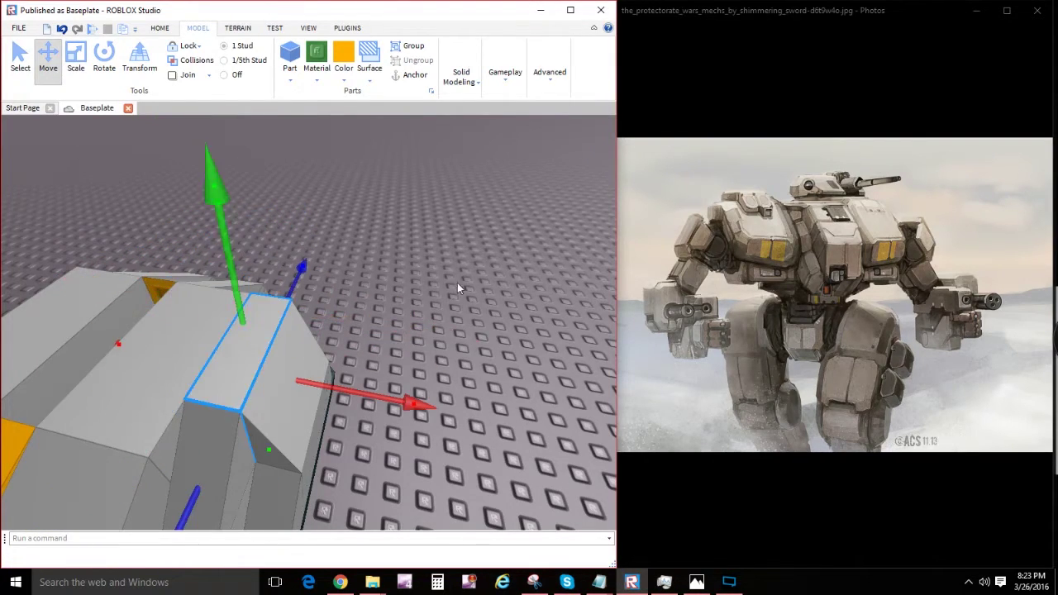
click(446, 283)
Step: Bring the grey cylinder from the spare parts over to the ground beside the base, pointing outward from its side
right_drag(445, 281, 335, 391)
key(w)
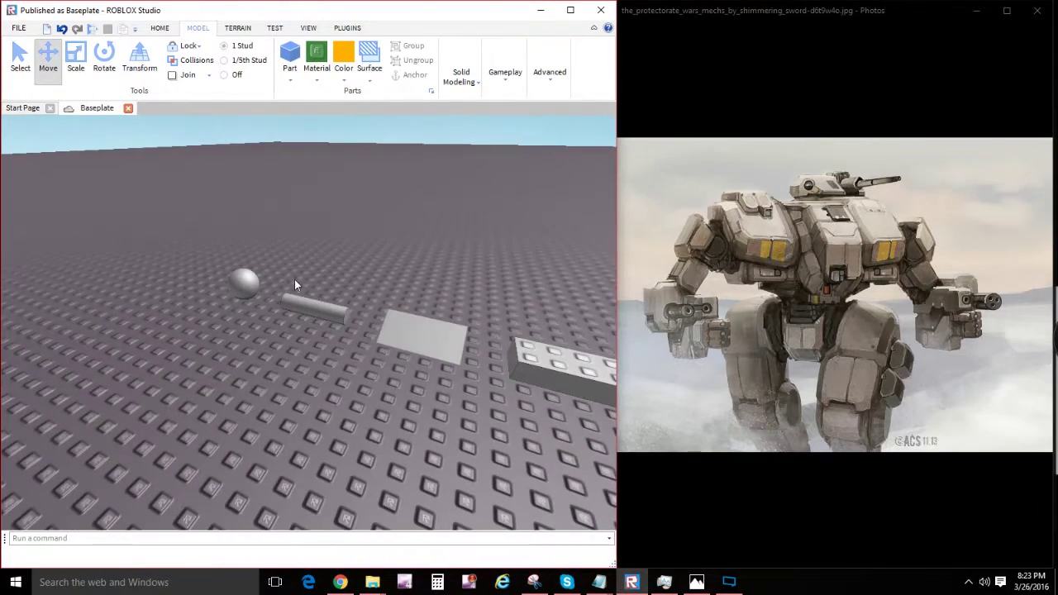
drag(314, 314, 386, 366)
right_drag(368, 358, 386, 366)
drag(385, 366, 379, 366)
right_drag(386, 366, 379, 366)
drag(378, 366, 355, 350)
right_drag(379, 366, 355, 349)
drag(355, 349, 322, 306)
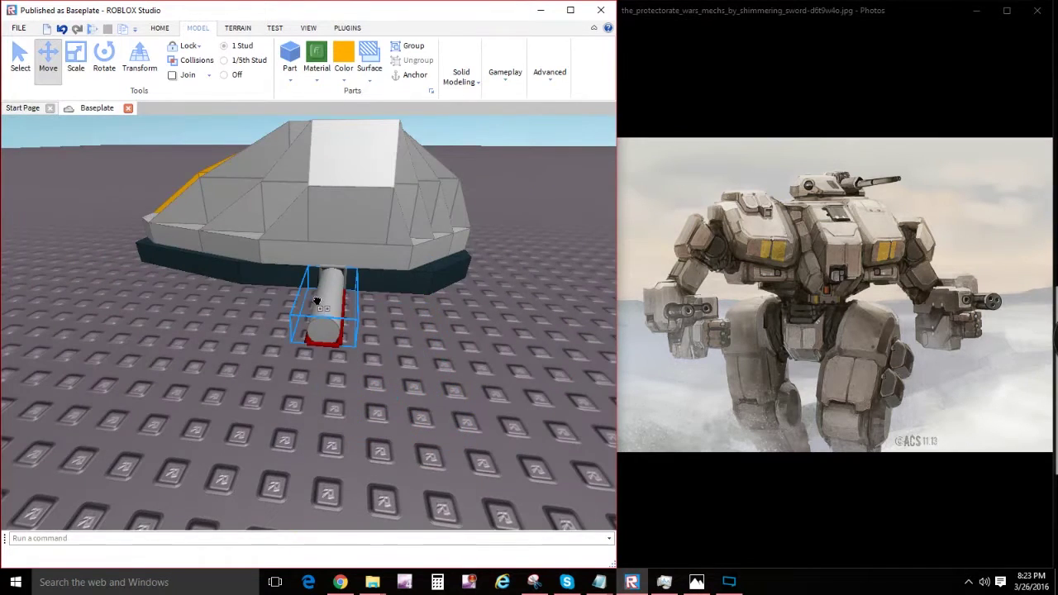
right_drag(322, 305, 232, 298)
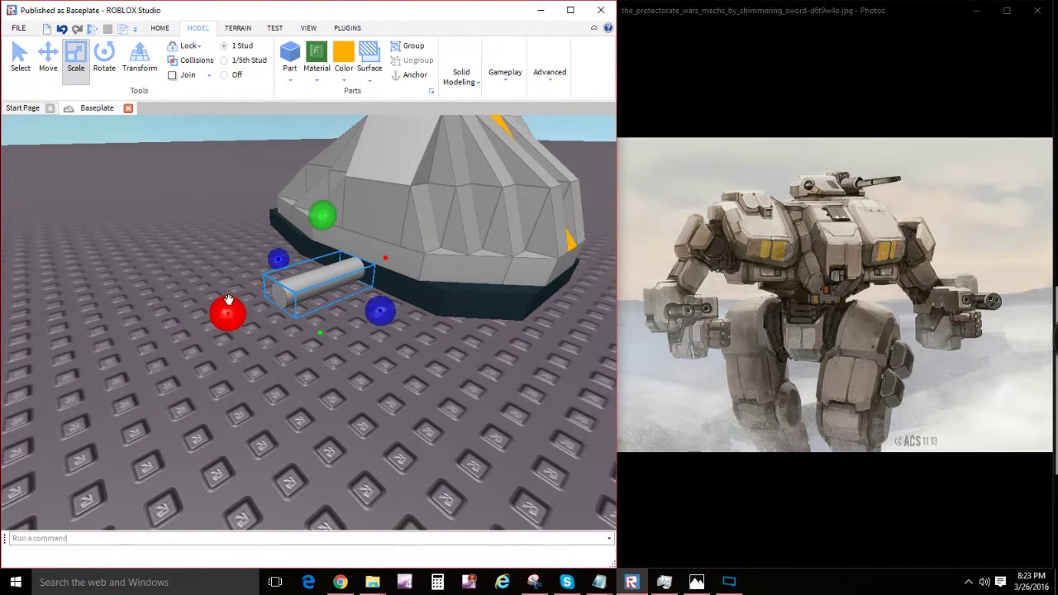
Step: Shorten the cylinder into a thick disc, enlarge its face, and raise its lower edge above the dark base
drag(228, 306, 378, 279)
right_drag(376, 280, 366, 261)
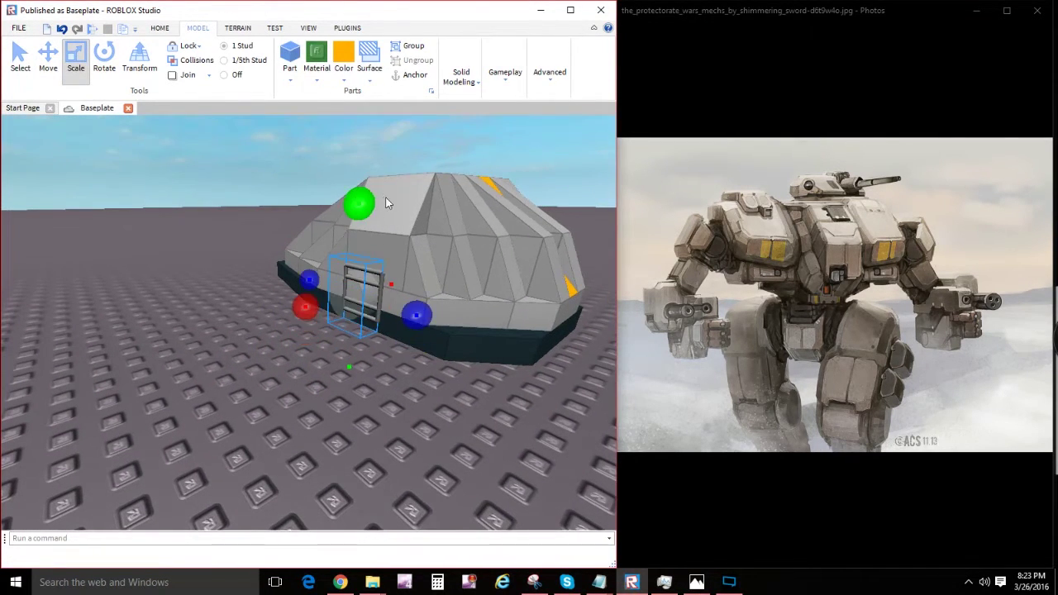
right_drag(386, 203, 402, 314)
drag(401, 314, 420, 277)
right_drag(421, 276, 432, 276)
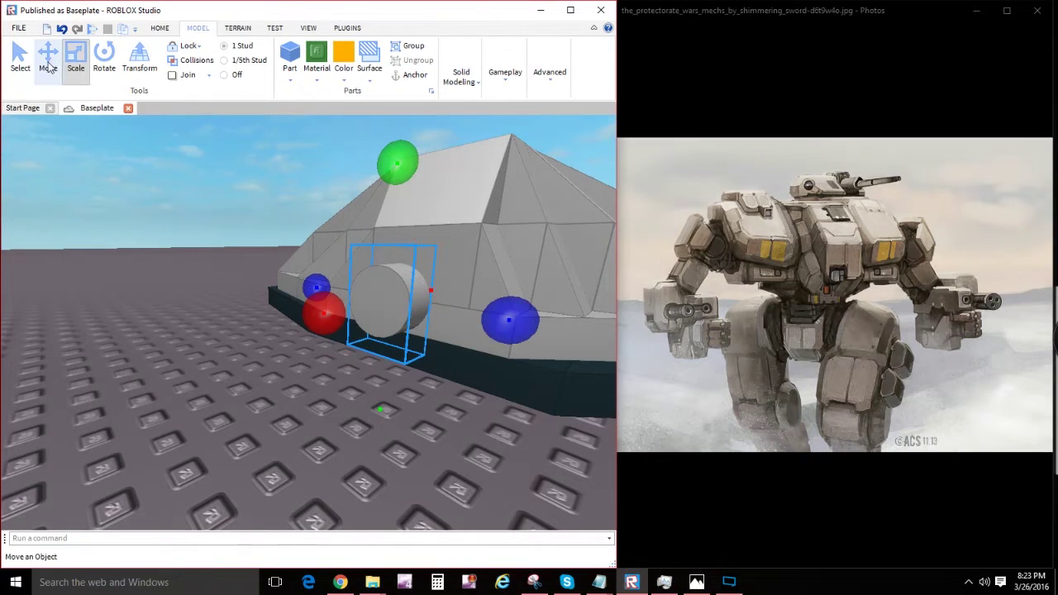
drag(384, 408, 392, 387)
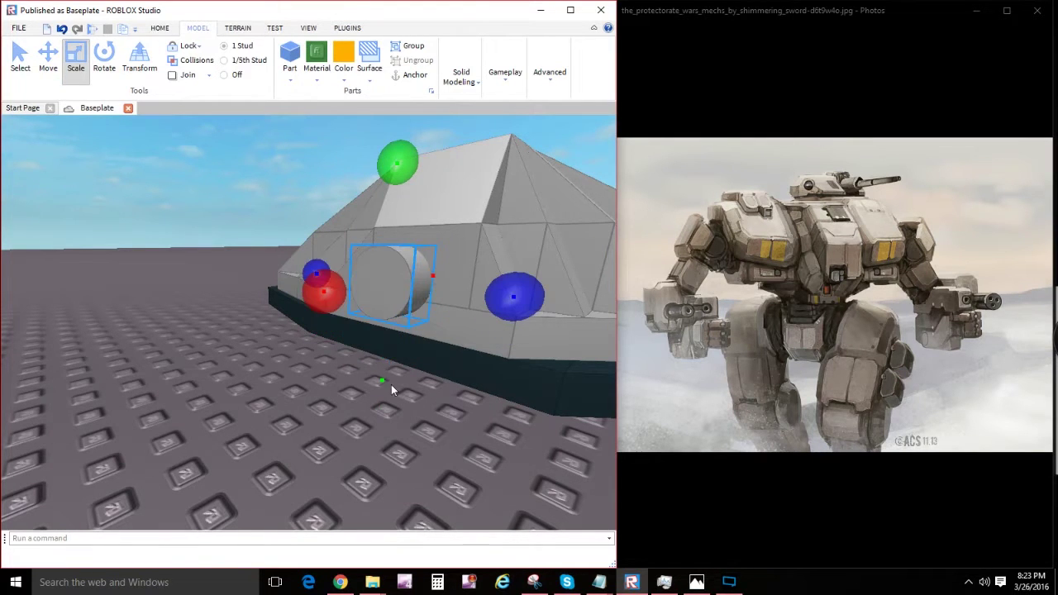
Step: Enlarge the disc sideways and downward so it matches the pale wedge above and reaches the dark base
click(19, 66)
right_drag(278, 203, 293, 237)
key(w)
key(s)
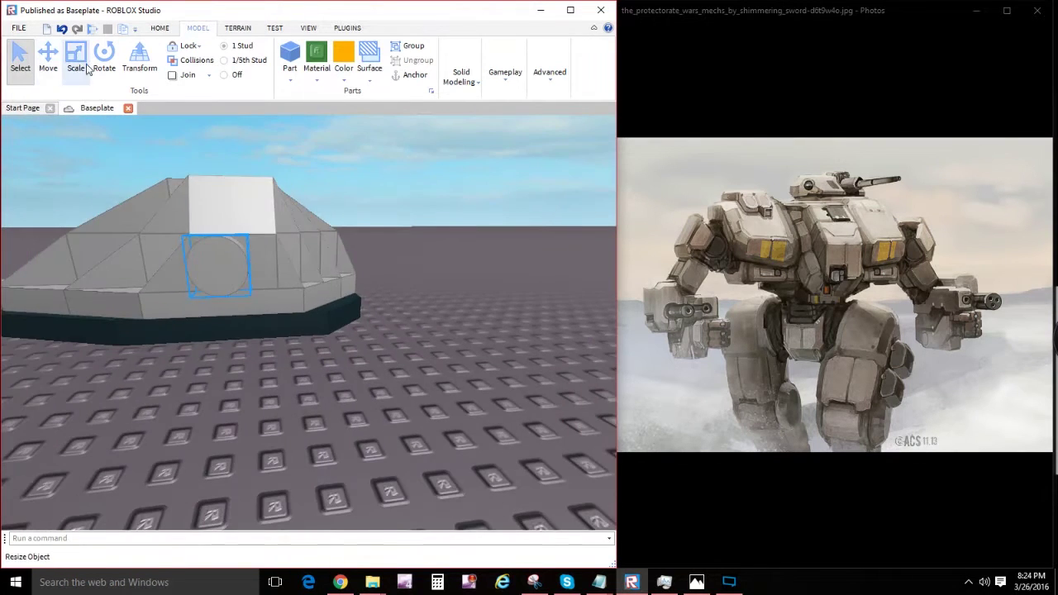
key(w)
key(a)
key(s)
click(74, 54)
key(w)
key(d)
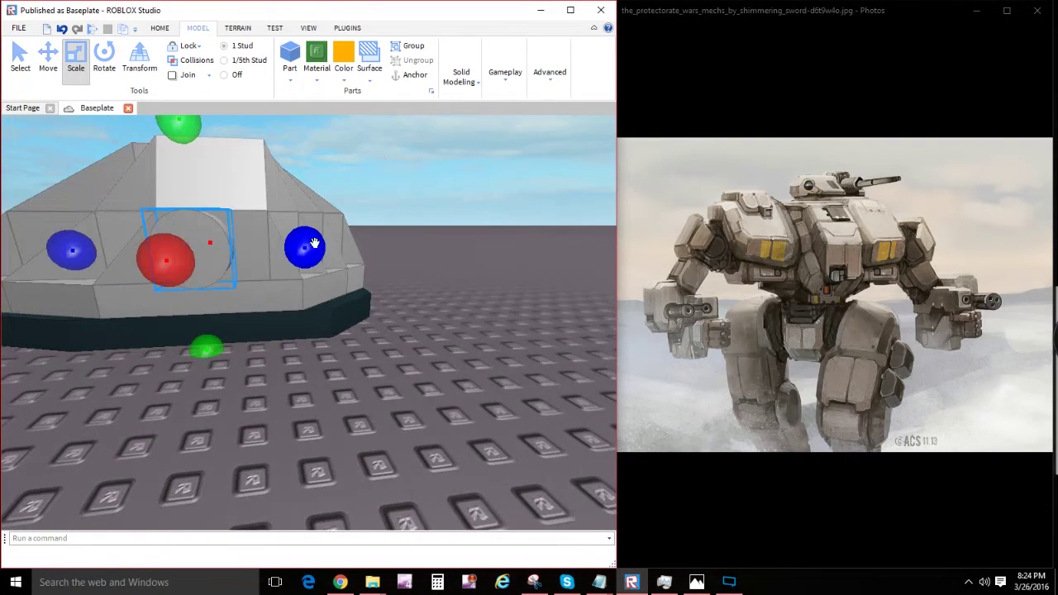
drag(314, 243, 342, 246)
drag(231, 354, 229, 373)
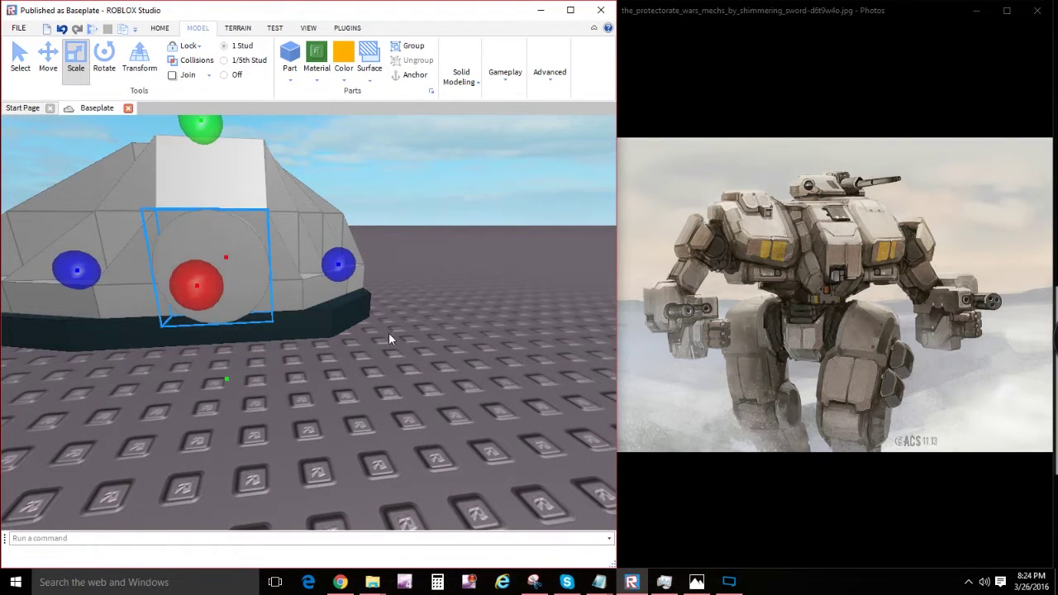
Step: Switch snapping to 1/5 stud and sink the disc slightly deeper into the hull
click(389, 334)
right_drag(390, 334, 433, 319)
key(a)
key(d)
right_drag(184, 259, 243, 279)
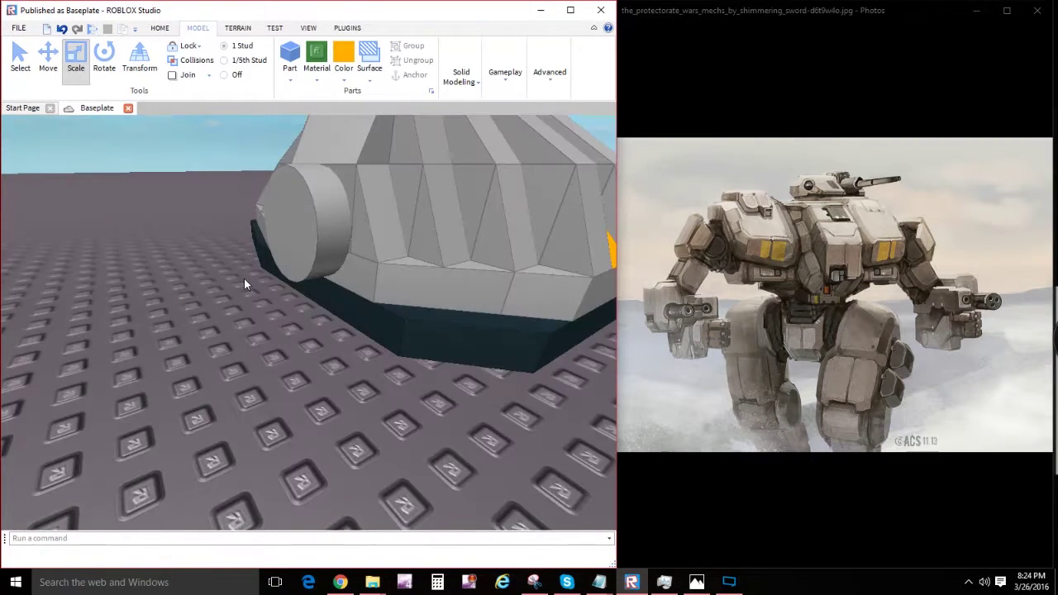
key(e)
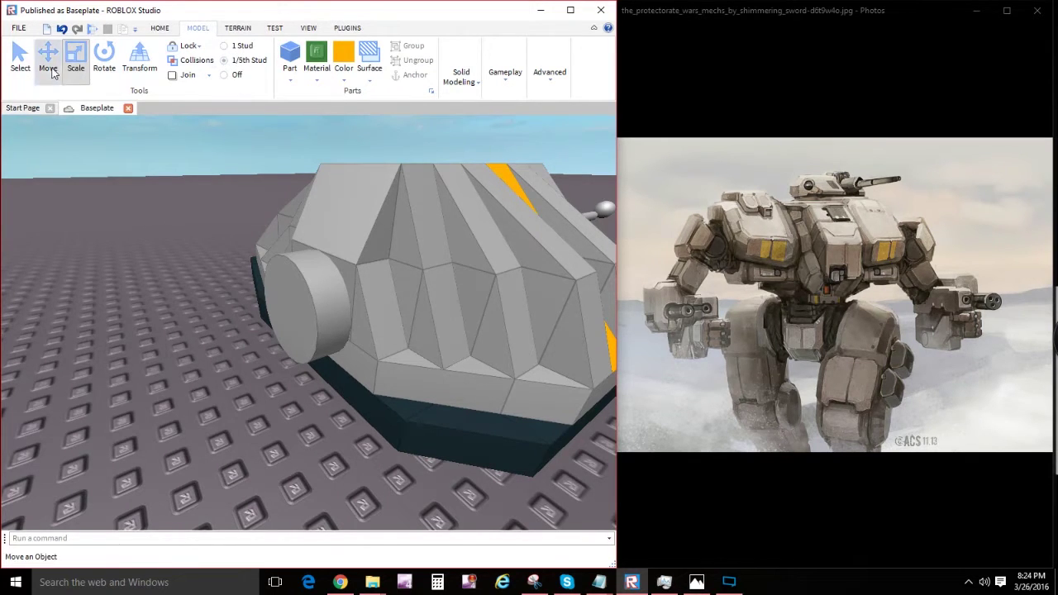
drag(208, 335, 219, 333)
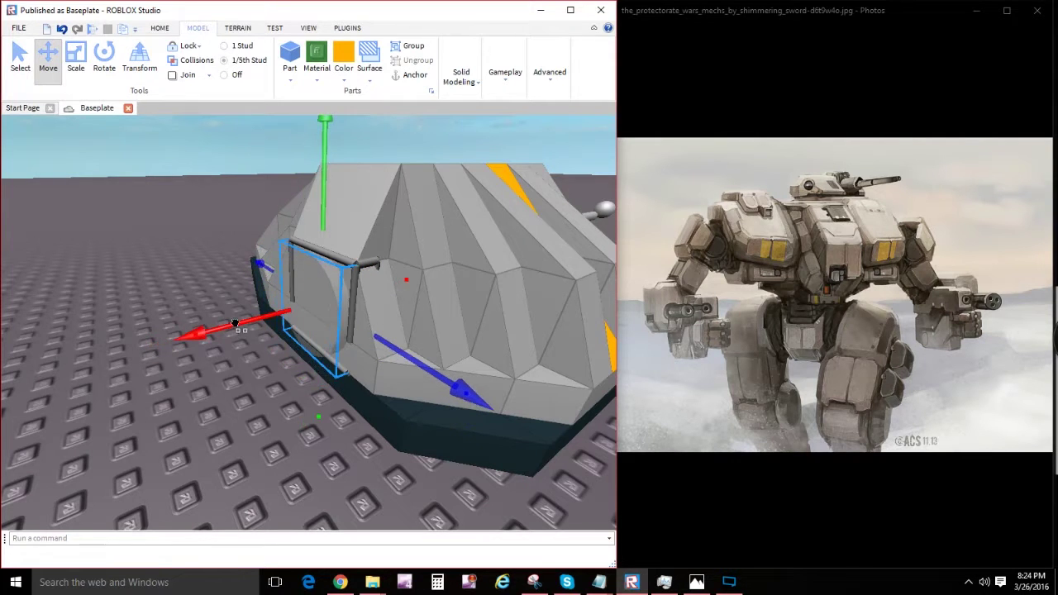
right_drag(311, 247, 343, 356)
click(438, 383)
scroll(439, 383, down, 5)
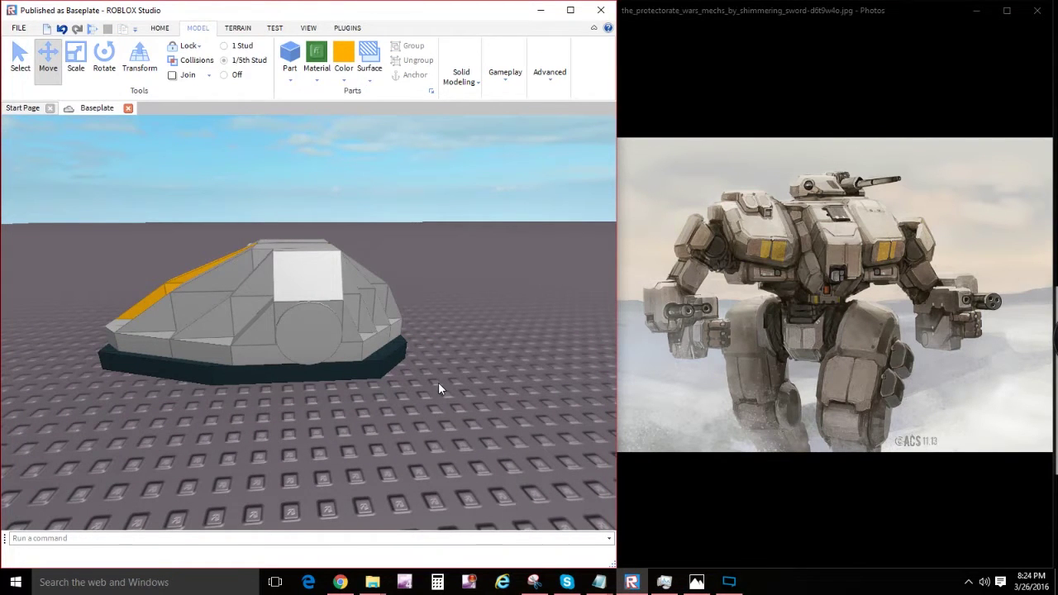
scroll(382, 354, up, 5)
click(427, 358)
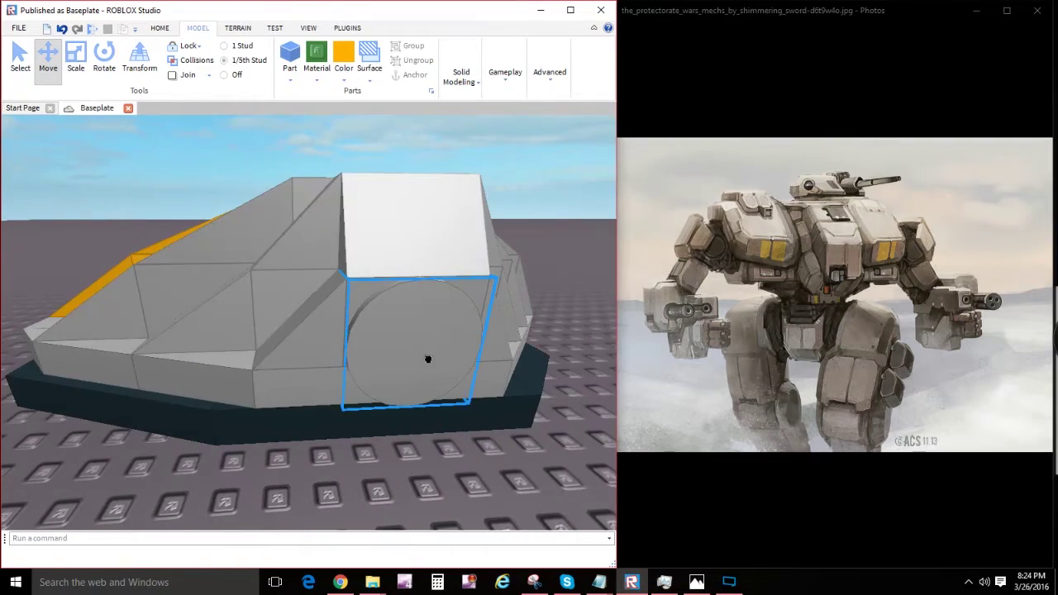
right_drag(427, 357, 429, 364)
drag(407, 380, 482, 403)
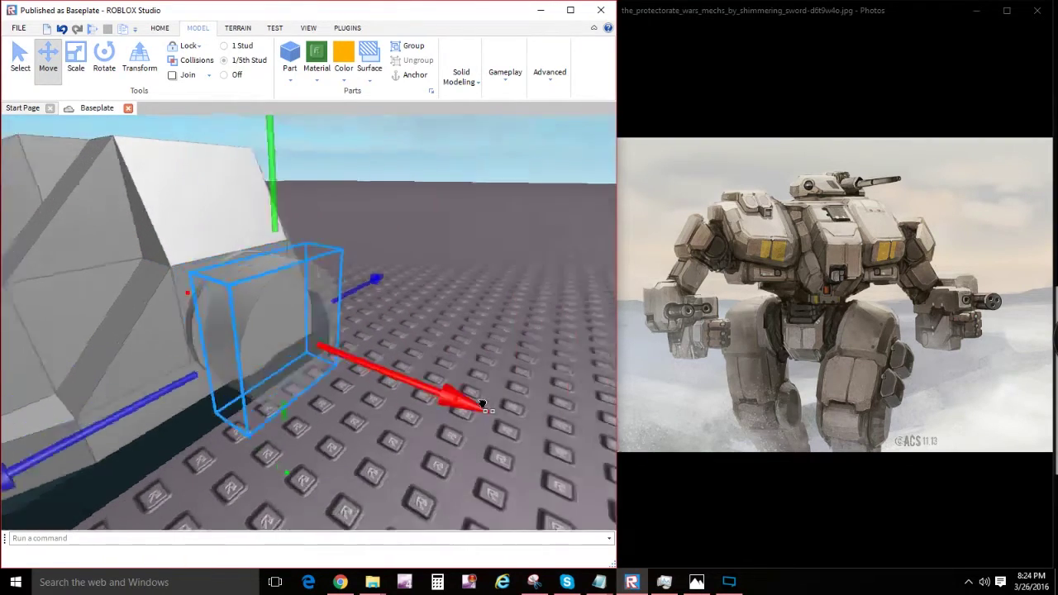
right_drag(482, 403, 470, 349)
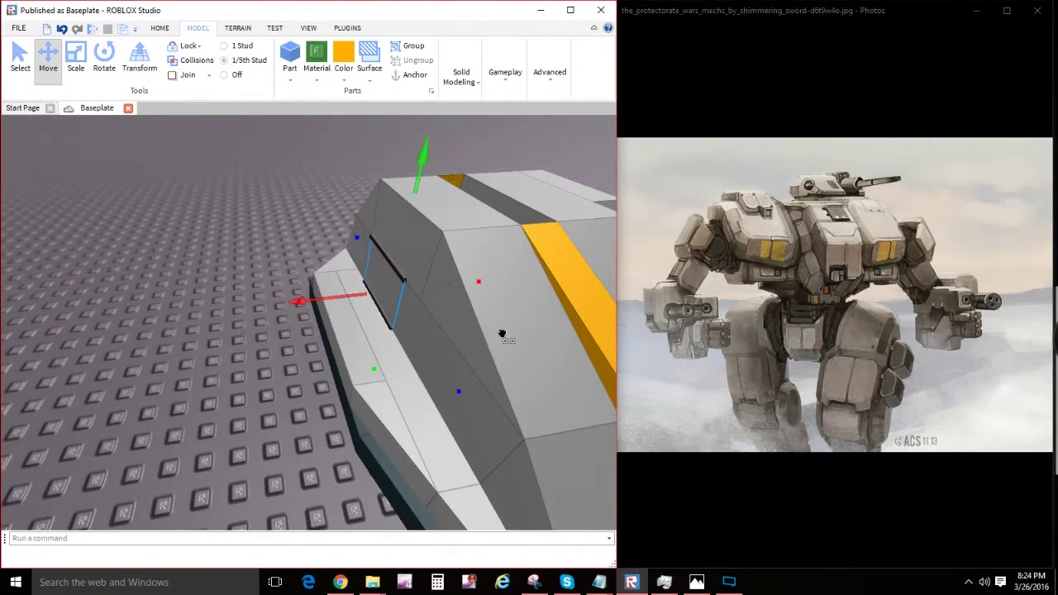
drag(501, 334, 311, 330)
key(Delete)
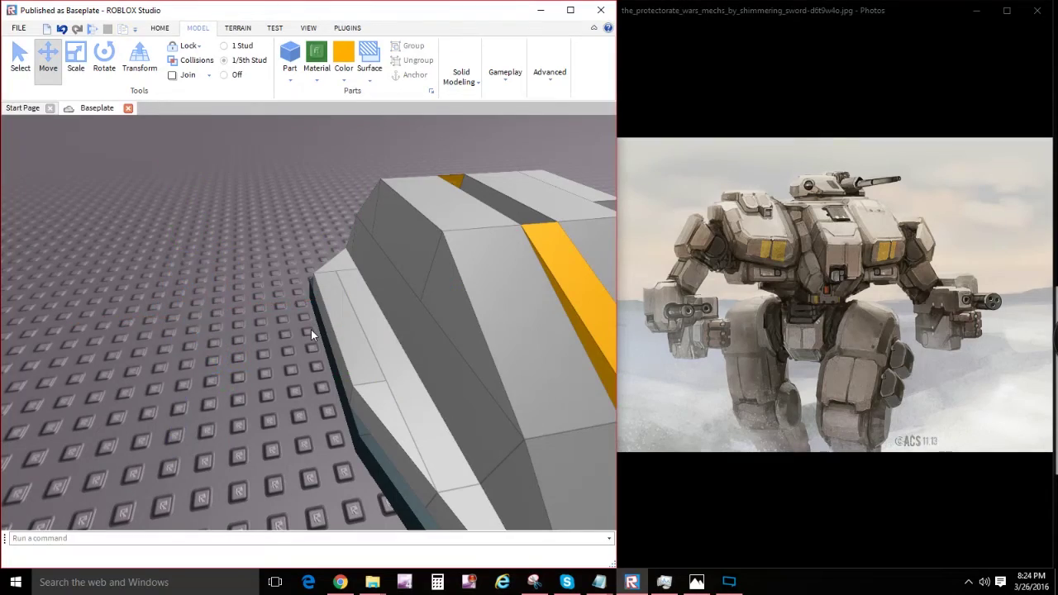
Step: Widen the raised deck slab so it spans the groove and covers the full width of the deck
right_drag(311, 330, 318, 328)
scroll(317, 329, down, 3)
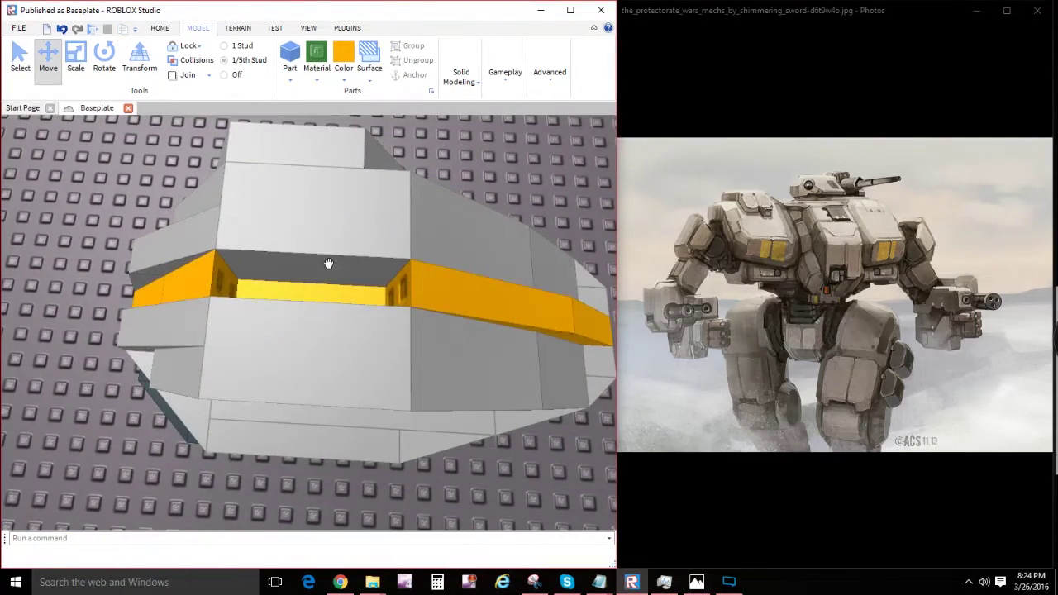
click(328, 263)
right_drag(328, 263, 342, 308)
click(139, 302)
click(72, 60)
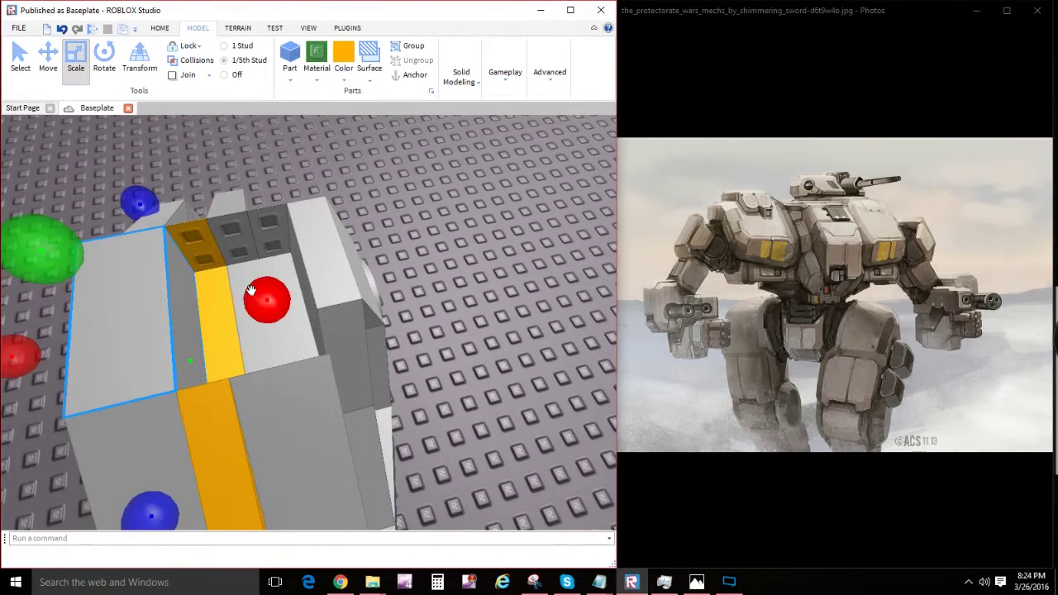
right_drag(251, 290, 252, 291)
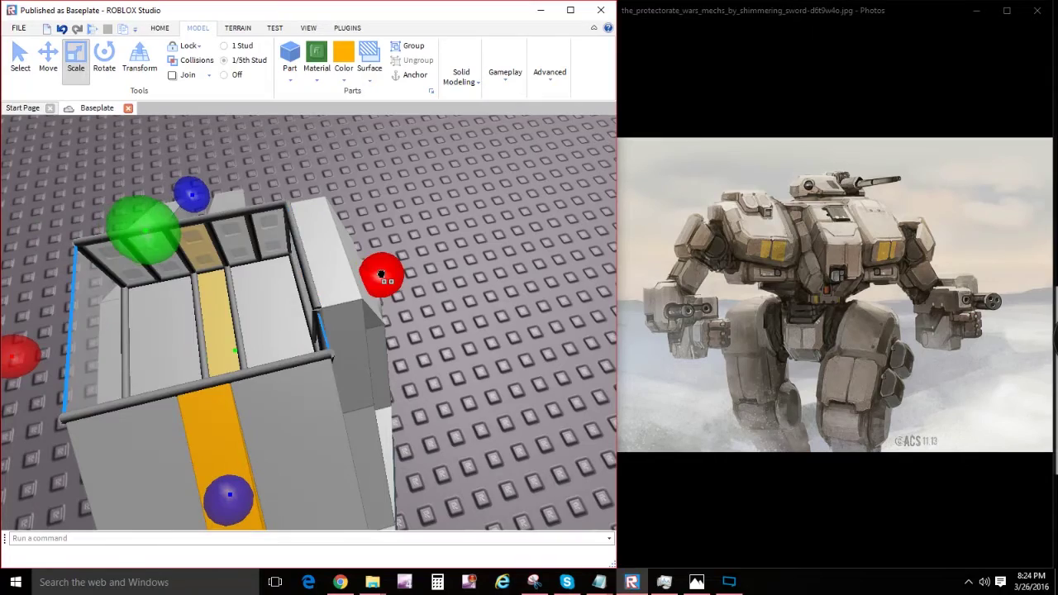
drag(381, 274, 381, 274)
click(447, 182)
right_drag(447, 182, 447, 182)
right_drag(410, 287, 378, 290)
scroll(410, 288, up, 3)
scroll(359, 299, down, 4)
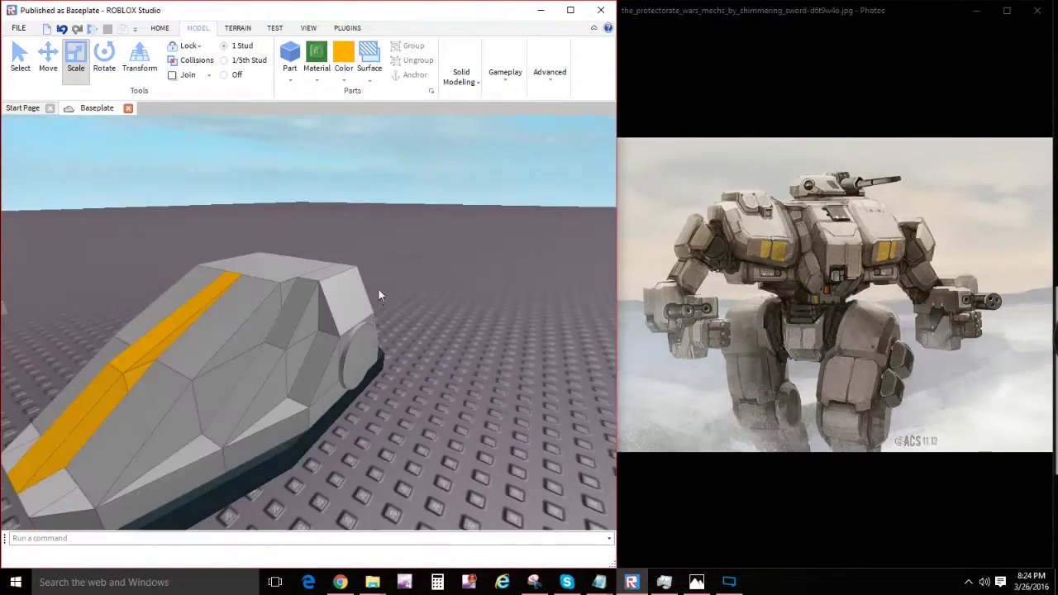
Step: Select the disc together with the lower block and wedge adjoining it on the hull
click(362, 347)
scroll(362, 346, up, 5)
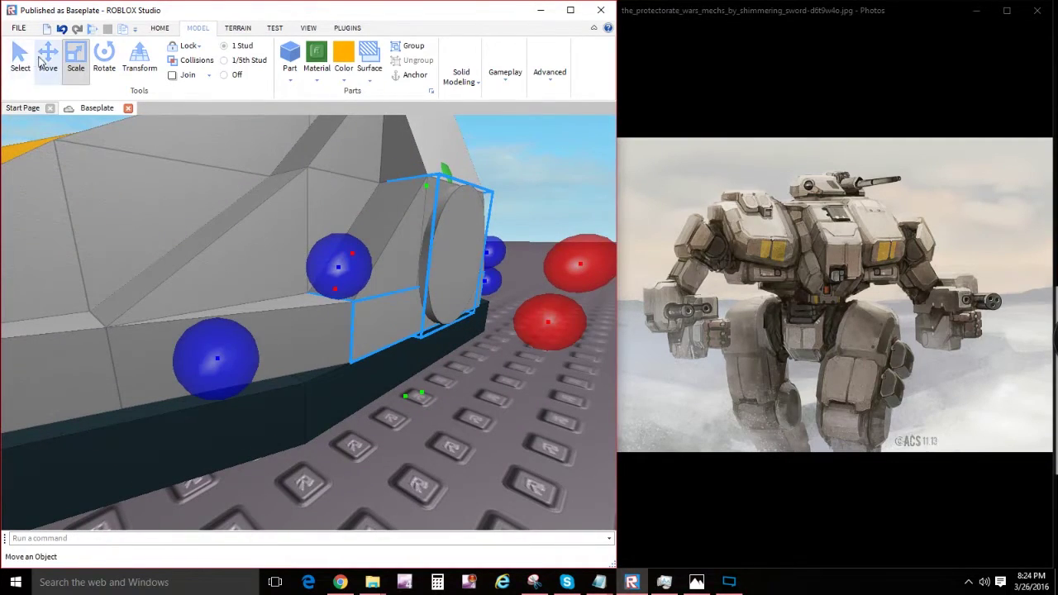
click(19, 58)
ctrl+click(374, 211)
scroll(323, 321, down, 5)
right_drag(322, 321, 326, 332)
right_drag(324, 327, 332, 315)
click(327, 332)
scroll(356, 333, up, 2)
click(332, 314)
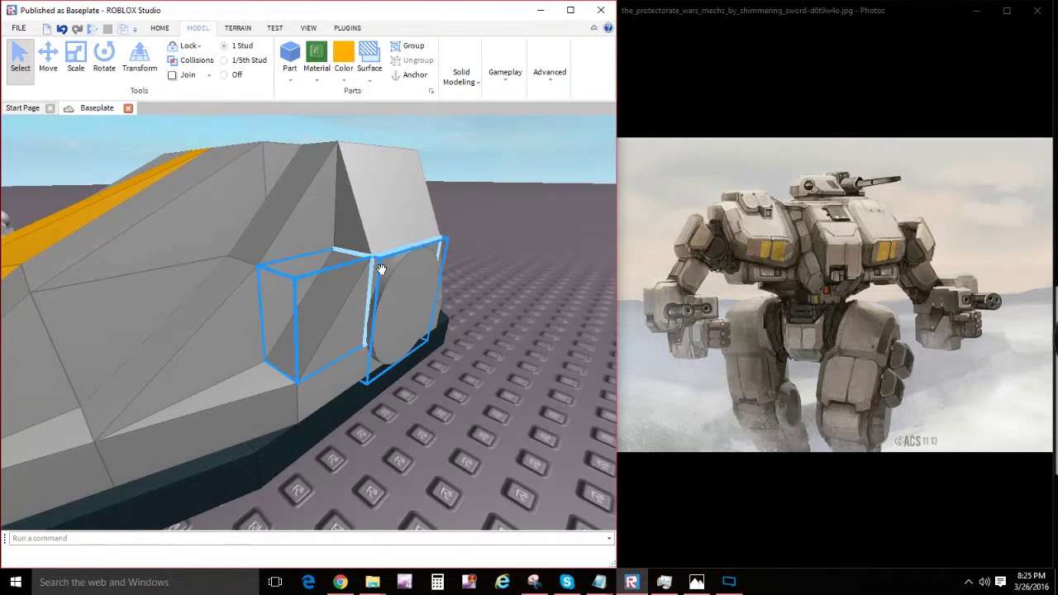
Step: Add the upper wedges above the disc and the matching wedges on its other side to the selection
ctrl+click(367, 236)
ctrl+click(293, 223)
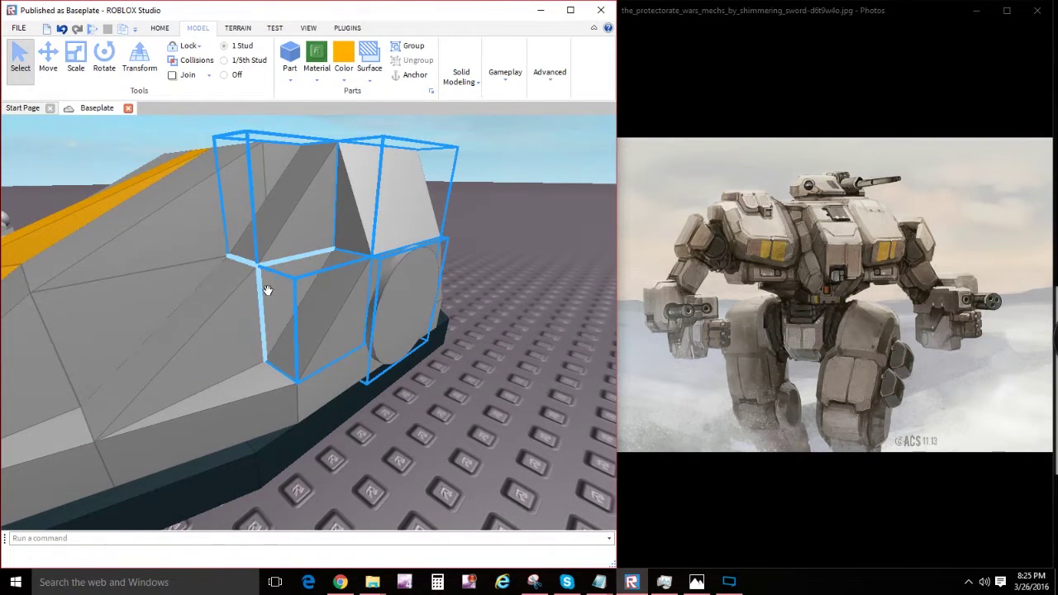
ctrl+click(266, 291)
scroll(283, 309, down, 3)
mouse_move(286, 309)
right_down()
mouse_move(321, 305)
mouse_move(292, 307)
right_up()
scroll(293, 307, up, 2)
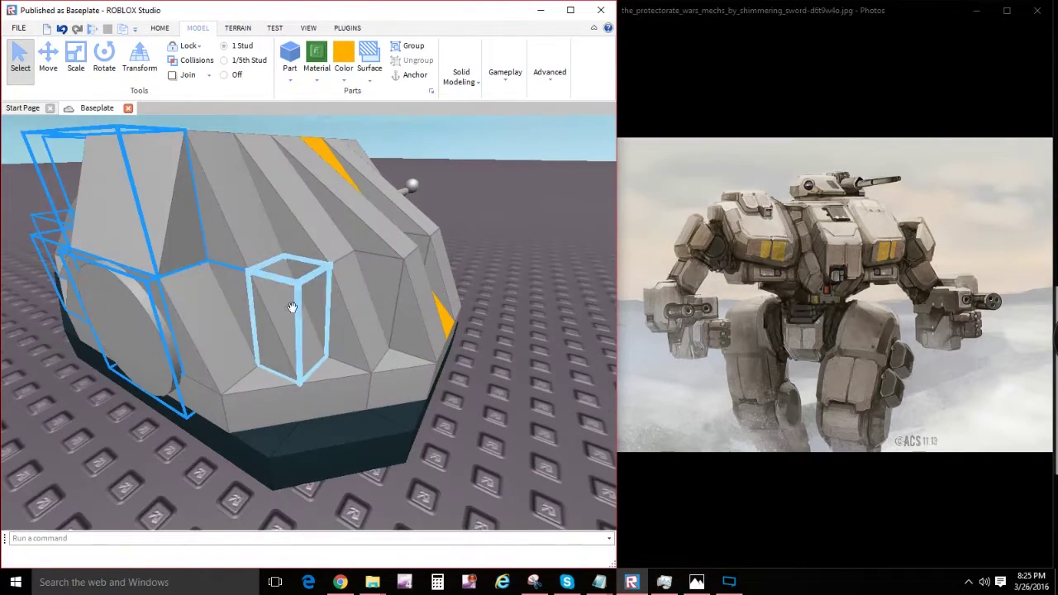
ctrl+click(258, 303)
ctrl+click(201, 224)
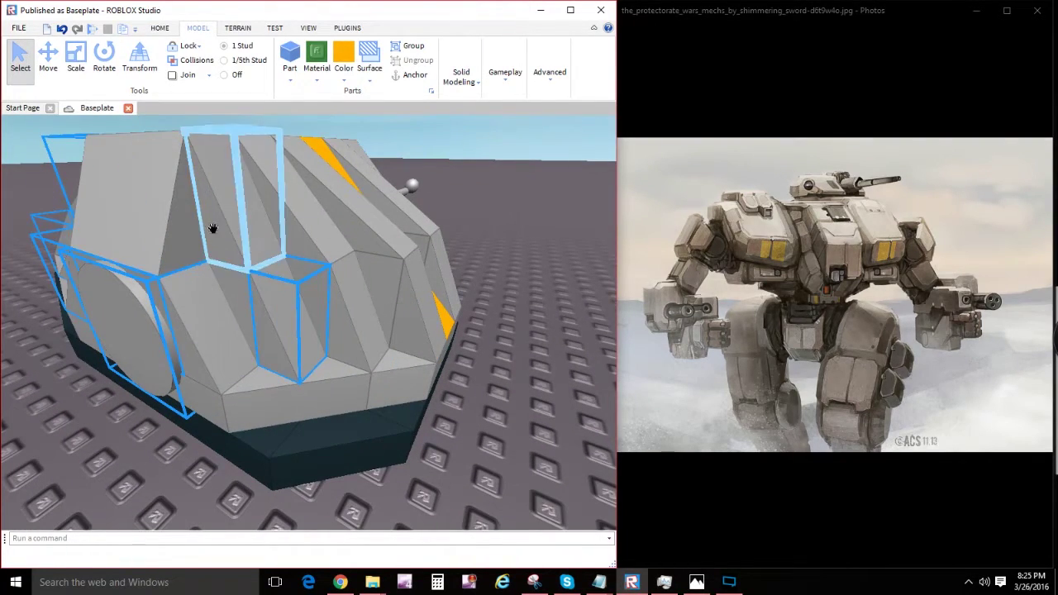
right_drag(177, 225, 224, 232)
scroll(237, 264, down, 3)
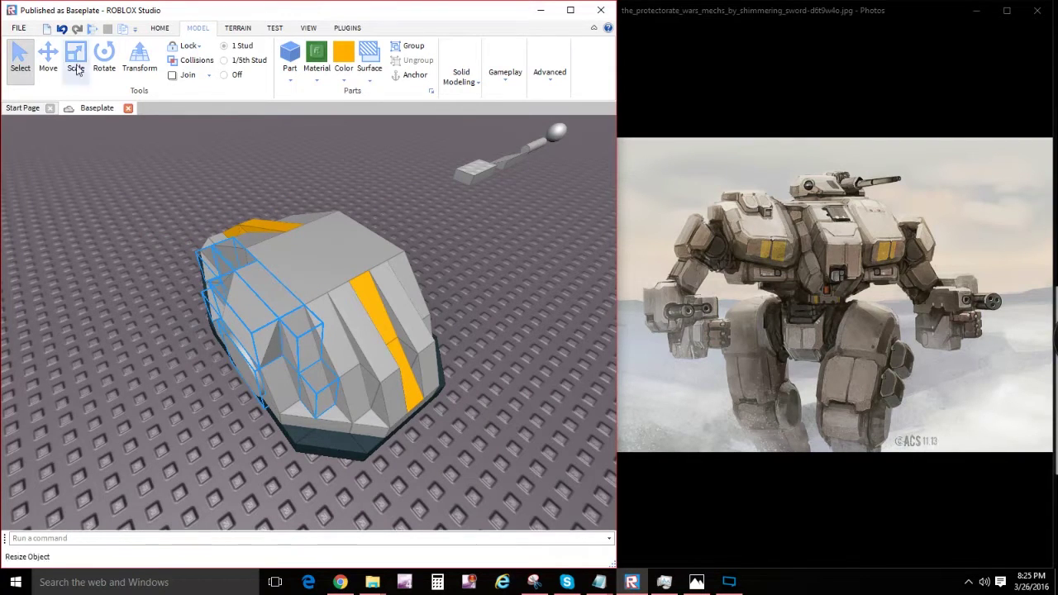
Step: Copy the selected parts, slide the copy out past the hull's opposite side, and set the copied disc farther out
drag(168, 357, 252, 318)
right_drag(252, 318, 250, 302)
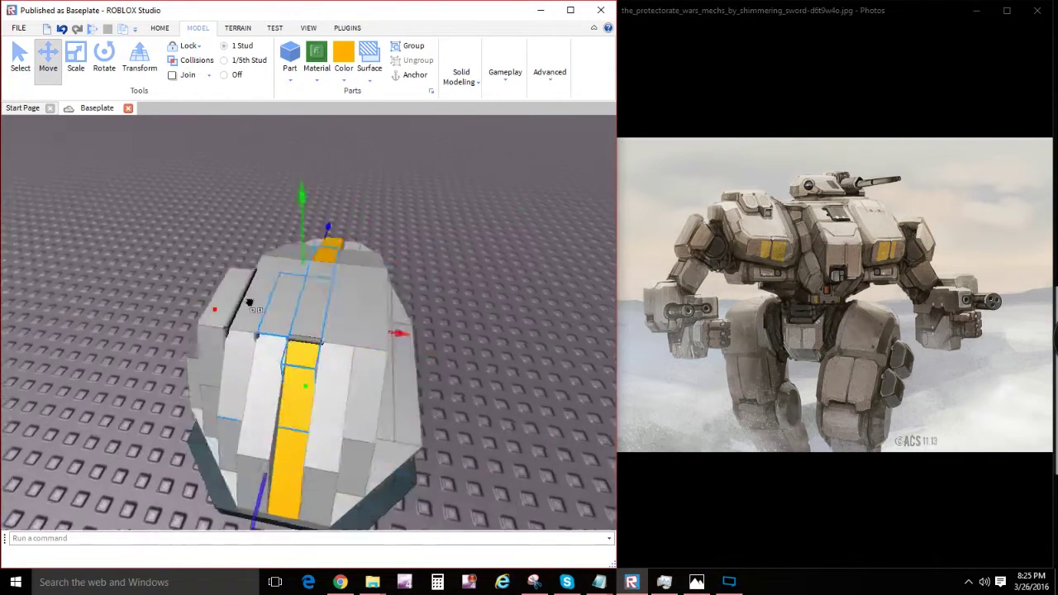
drag(250, 303, 399, 319)
right_drag(399, 319, 397, 314)
click(303, 339)
right_drag(303, 338, 318, 302)
click(283, 300)
drag(337, 300, 540, 279)
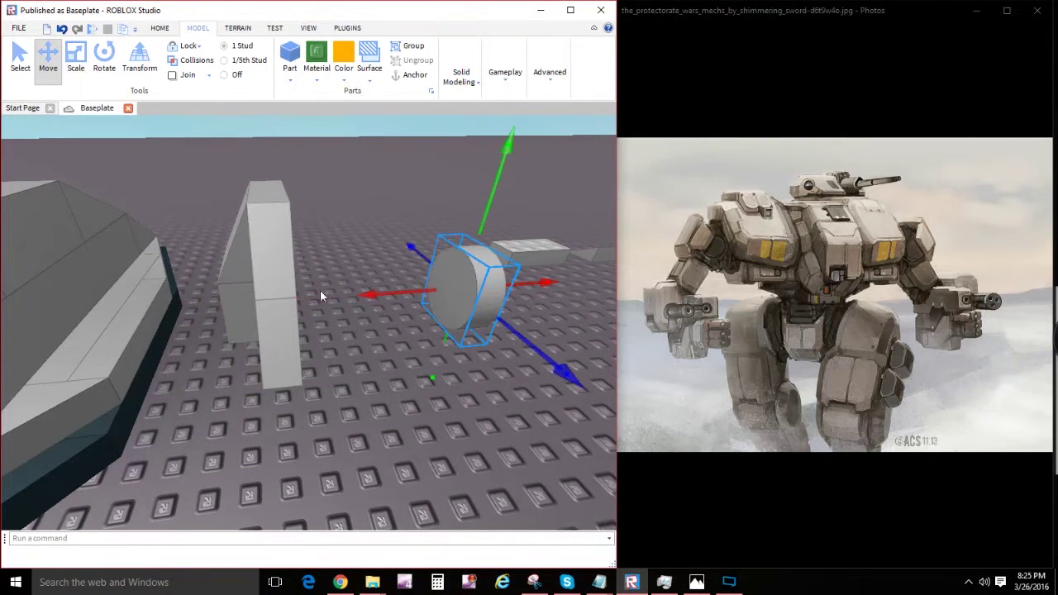
Step: Move the copied lower wedge block in against the plain side of the hull
key(a)
click(314, 303)
drag(408, 289, 266, 295)
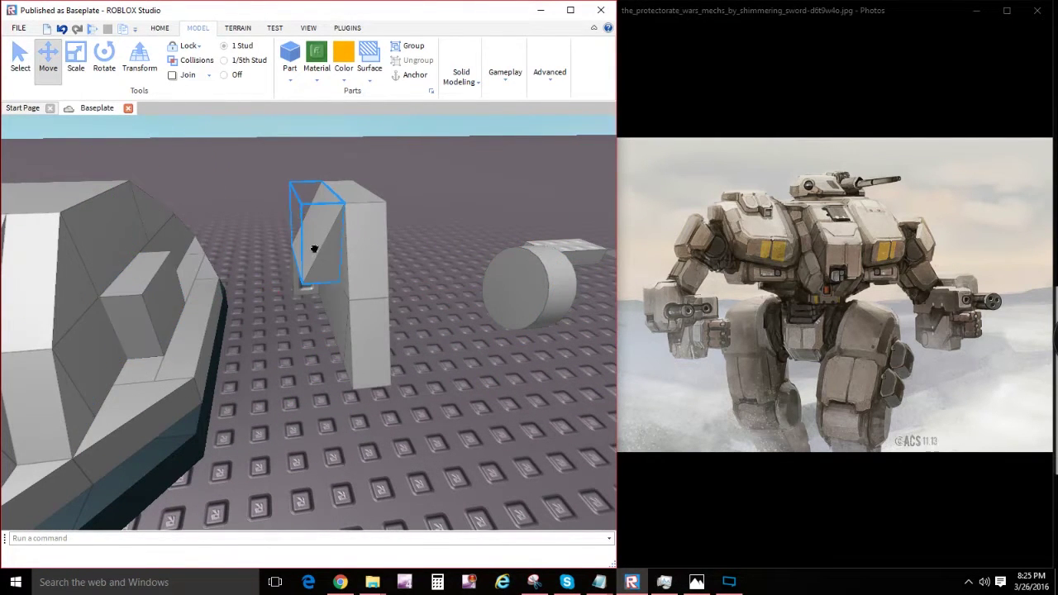
Step: Turn the copied upper wedge around by 180 degrees and move it onto the plain side of the hull
click(105, 59)
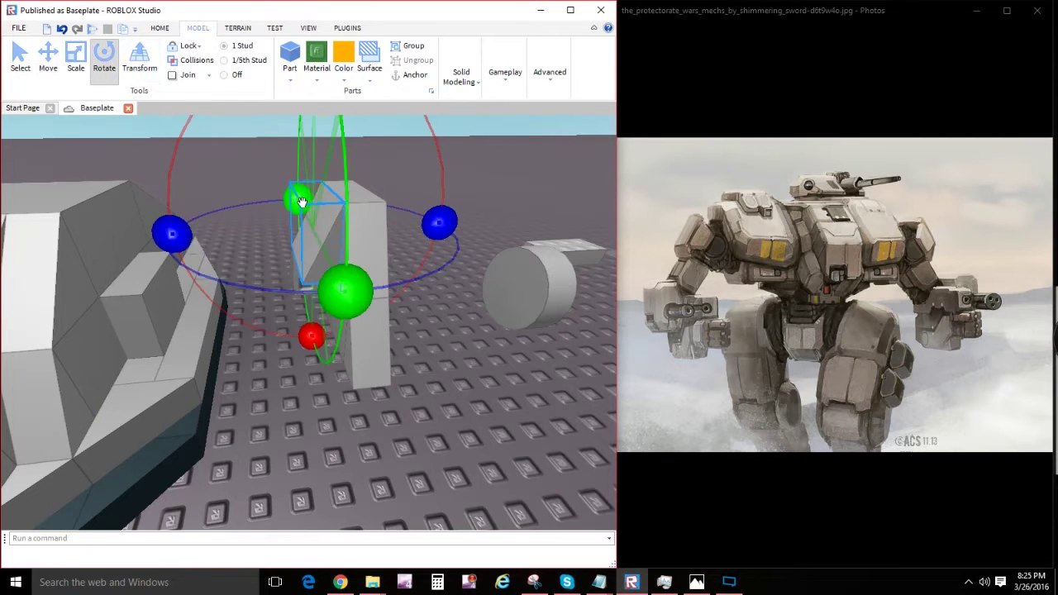
drag(432, 223, 246, 275)
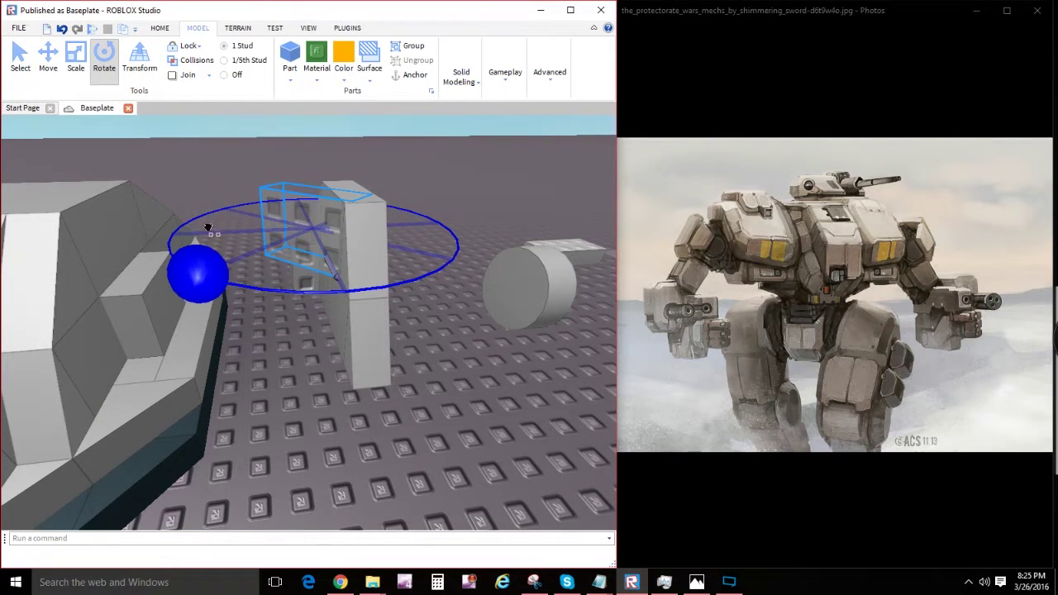
drag(208, 227, 171, 235)
click(49, 60)
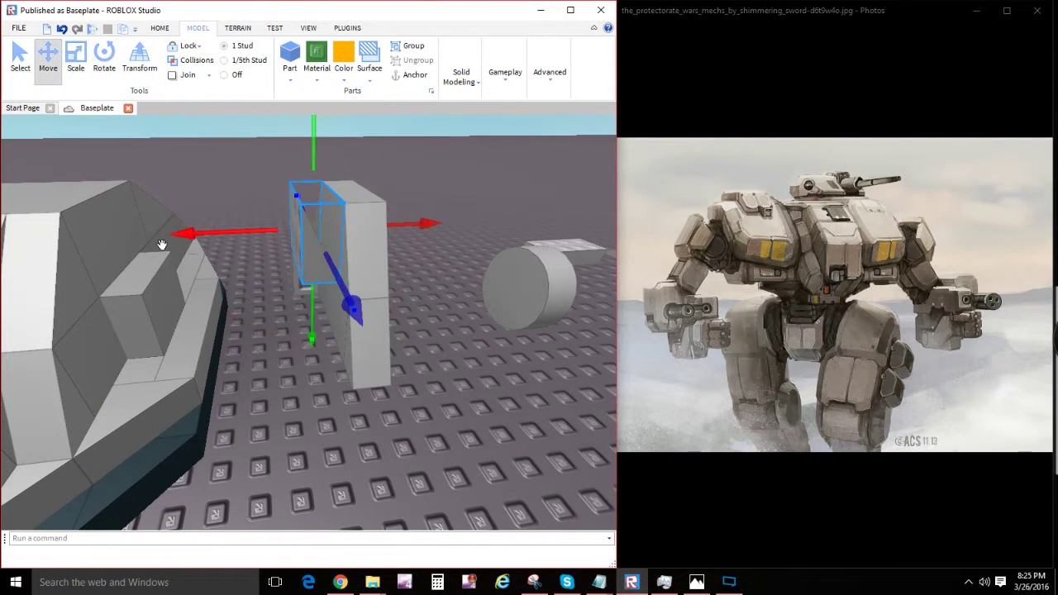
drag(415, 225, 104, 239)
Step: Pull the lower block and the turned upper wedge back out from the hull, stacked between the disc and the tall wedges
click(310, 273)
right_drag(104, 239, 349, 259)
click(322, 264)
drag(205, 281, 183, 282)
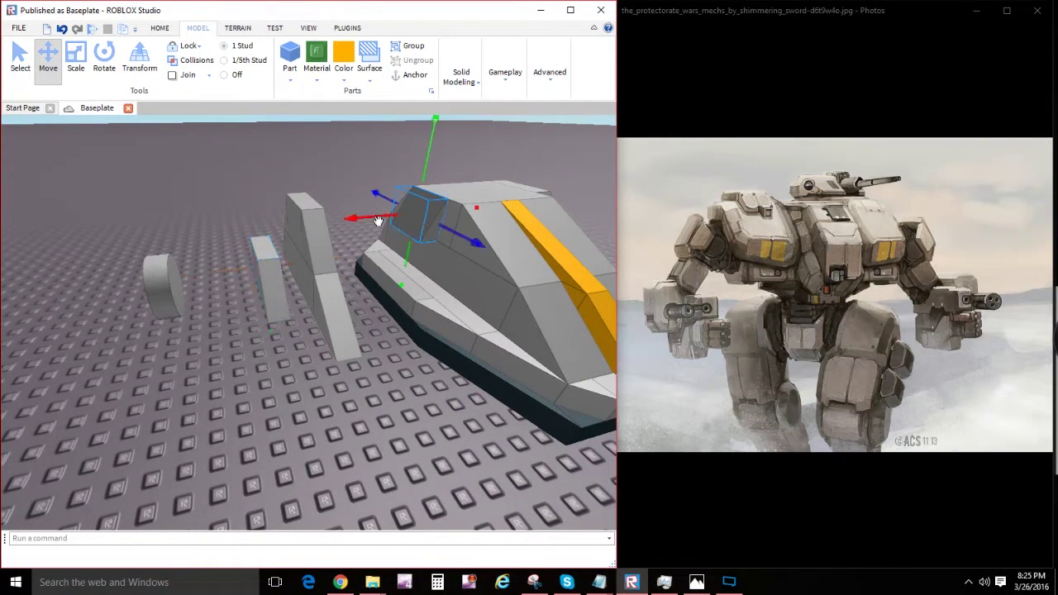
drag(378, 220, 241, 232)
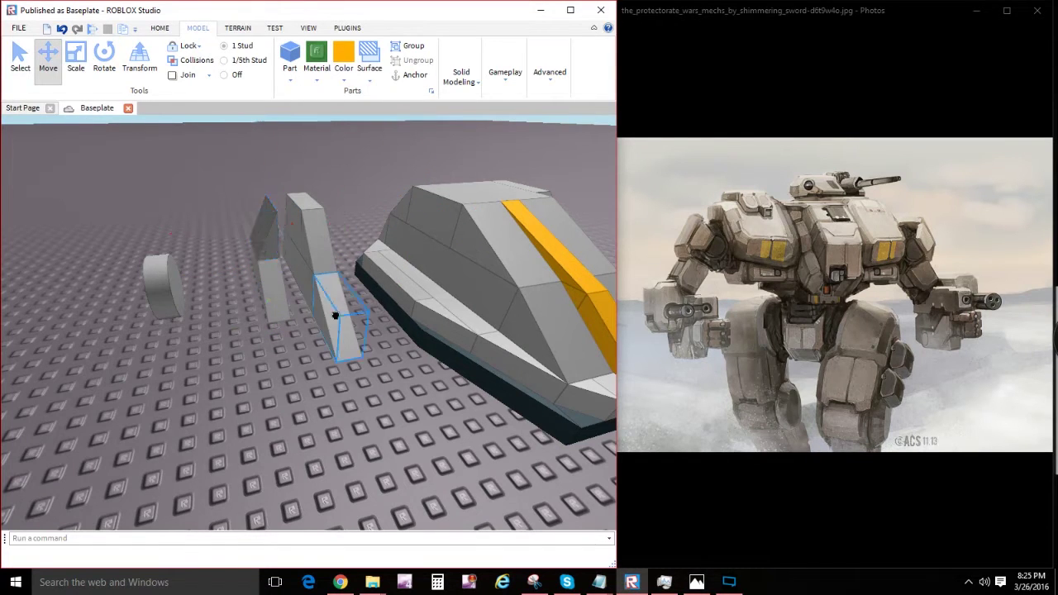
Step: Slide the tall copied wedge stack nearest the hull in against the plain side
right_drag(335, 314, 334, 315)
click(330, 325)
right_drag(466, 331, 443, 290)
right_drag(343, 258, 186, 358)
drag(187, 358, 347, 368)
right_drag(347, 367, 413, 330)
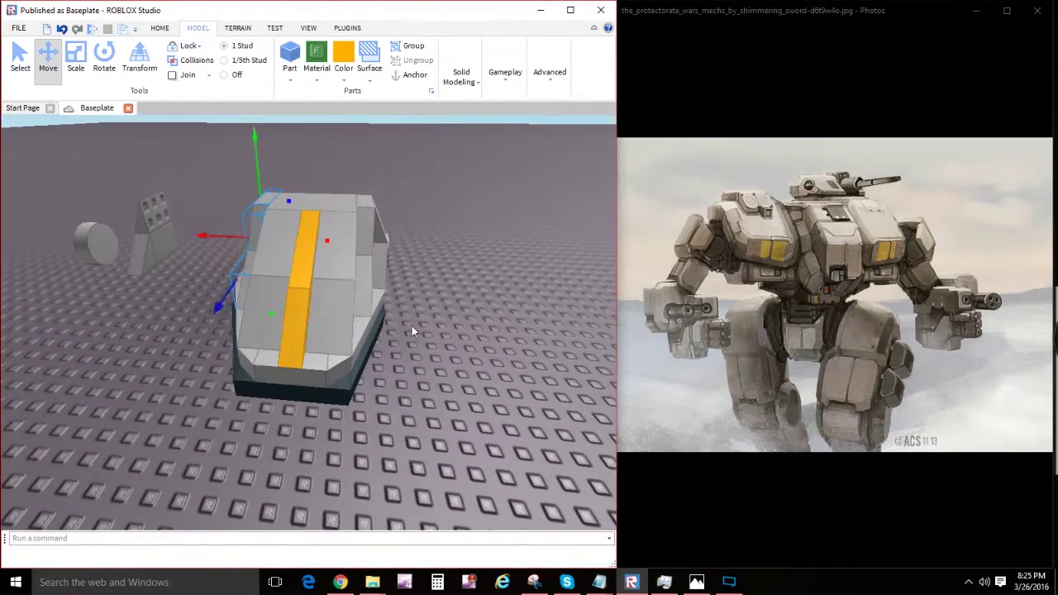
Step: Select the remaining upper wedge and lower block pair and slide it in to the hull's side
click(413, 331)
scroll(323, 268, up, 3)
right_drag(323, 269, 262, 278)
right_drag(568, 423, 458, 402)
click(479, 334)
right_drag(478, 334, 308, 292)
click(411, 427)
right_drag(411, 426, 410, 402)
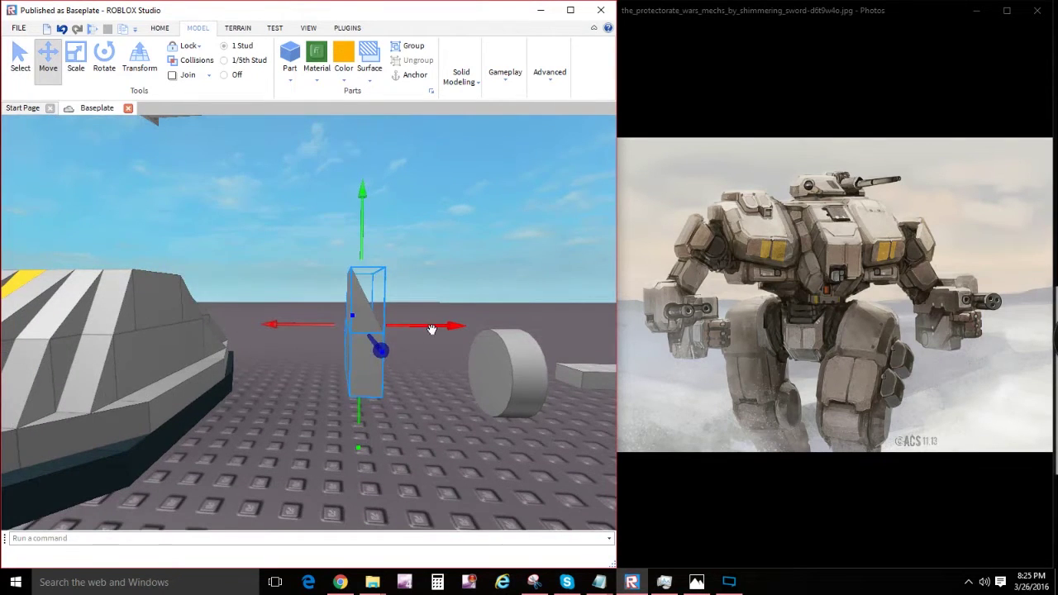
drag(431, 329, 211, 327)
Step: Slide the loose disc in against the hull's plain side and seat it partly into the side at 1/5 stud increments
click(331, 281)
right_drag(331, 281, 347, 318)
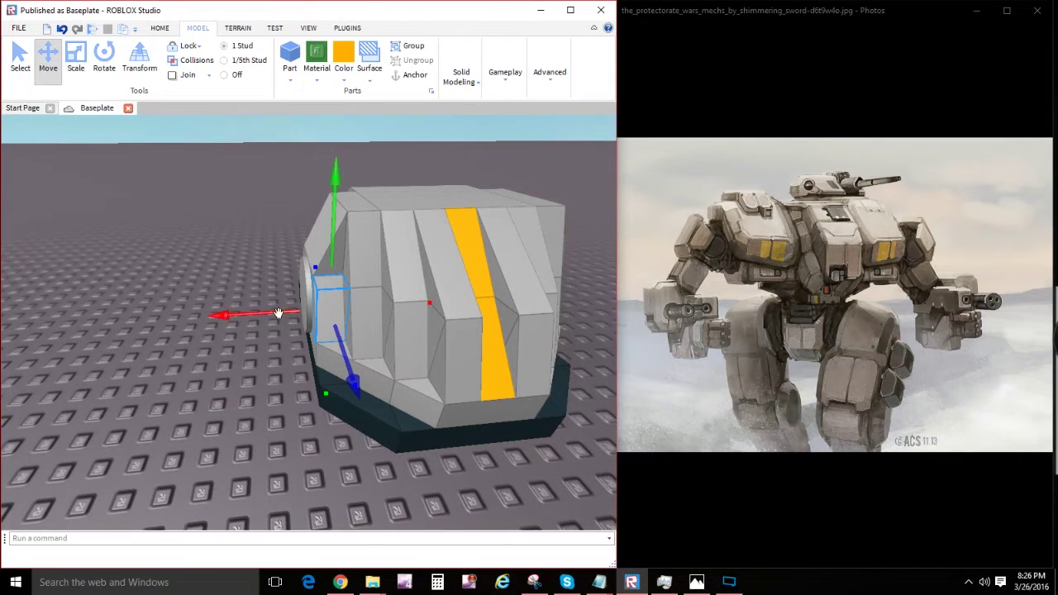
right_drag(279, 313, 385, 328)
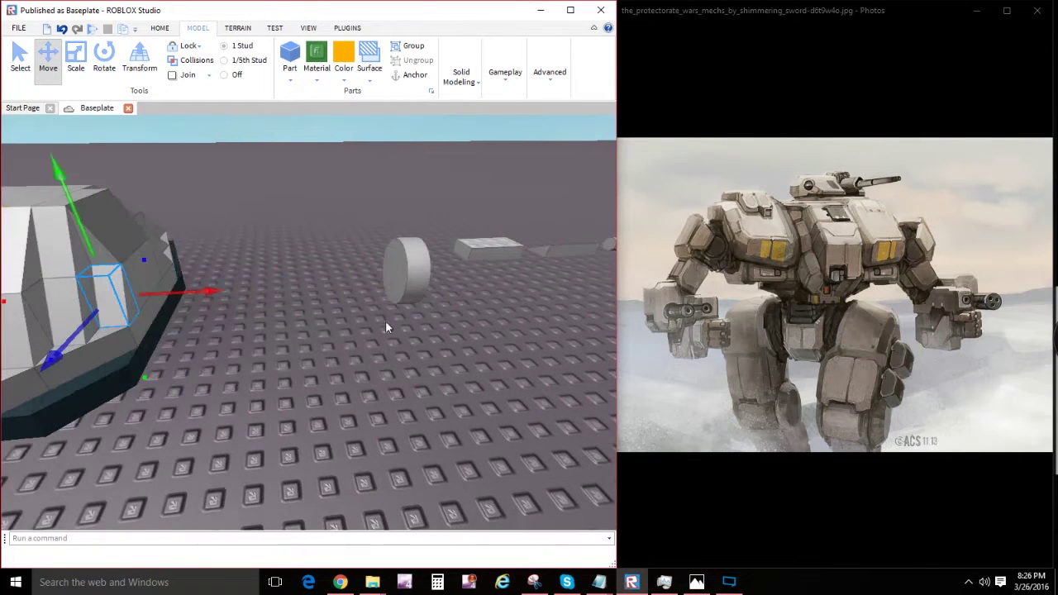
drag(479, 268, 229, 259)
key(w)
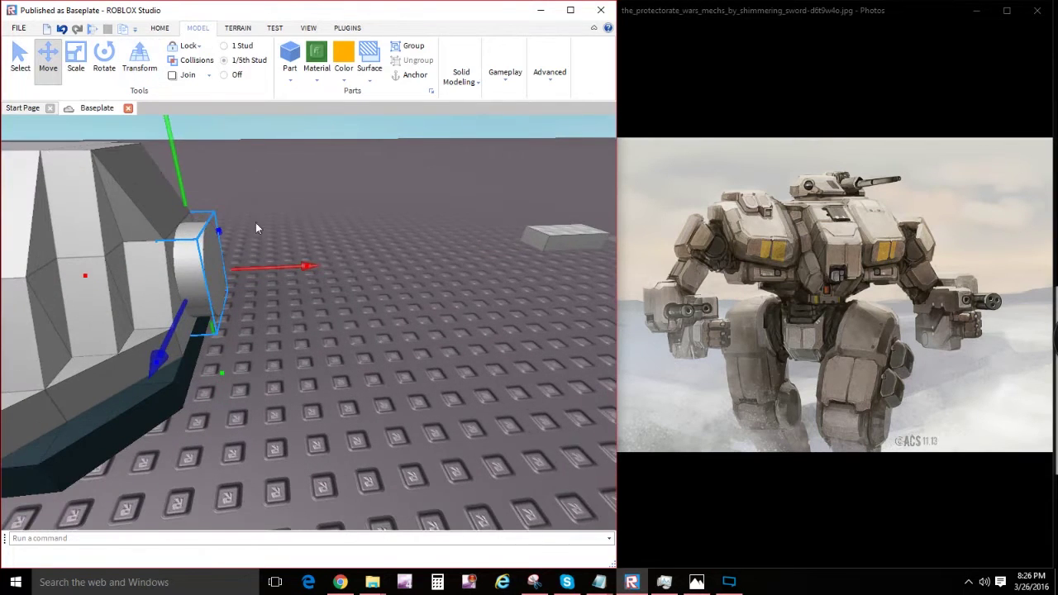
key(w)
drag(367, 290, 322, 282)
click(351, 183)
key(s)
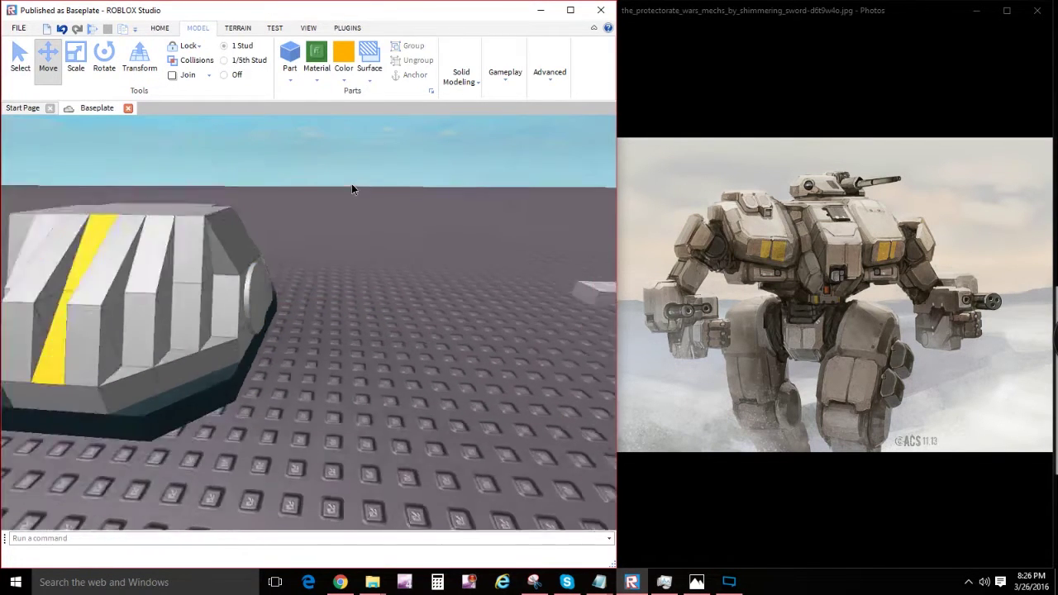
Step: Select the whole hull with all its wedges and base blocks and raise it off the baseplate
right_drag(351, 183, 351, 183)
right_drag(396, 222, 378, 238)
key(a)
key(q)
drag(198, 148, 509, 320)
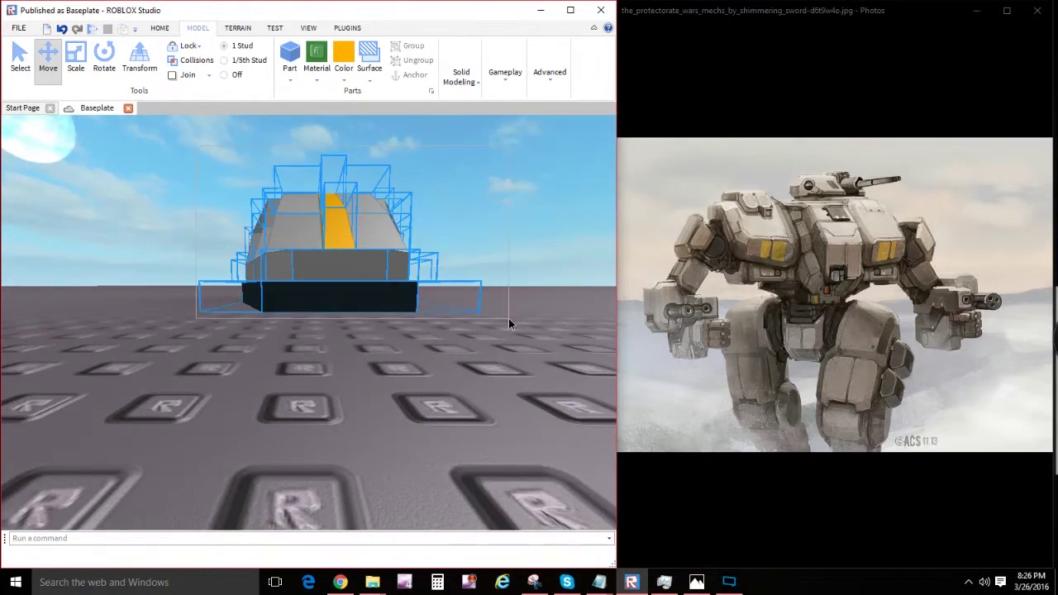
key(s)
key(e)
mouse_move(327, 175)
mouse_down()
mouse_move(333, 156)
mouse_move(333, 165)
mouse_up()
click(438, 203)
Step: Select the spare grey parts floating above the hull and delete them
right_drag(425, 203, 425, 203)
key(e)
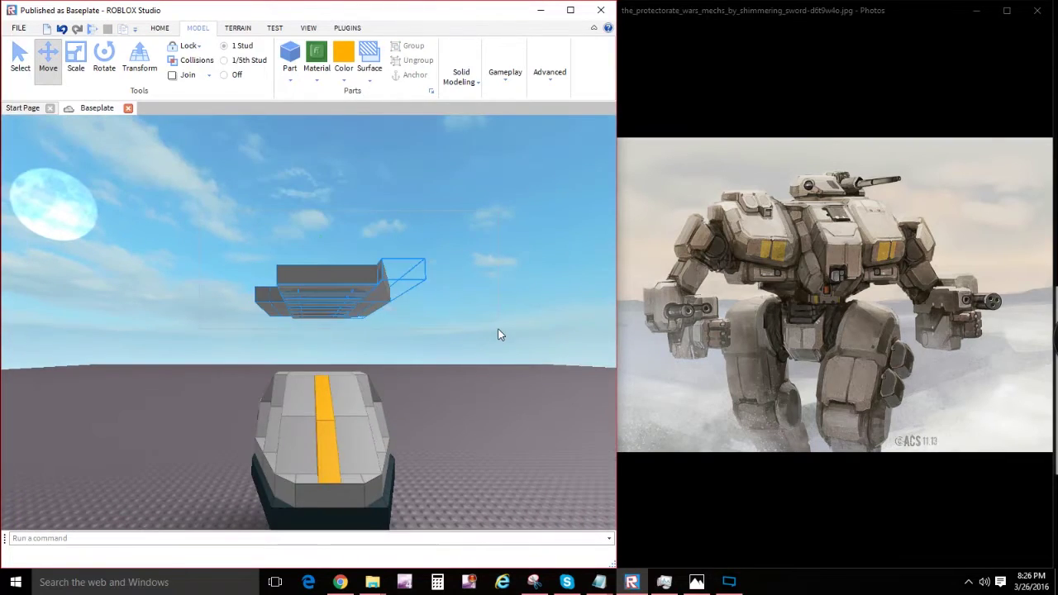
key(Delete)
right_drag(472, 328, 414, 307)
key(a)
key(s)
key(a)
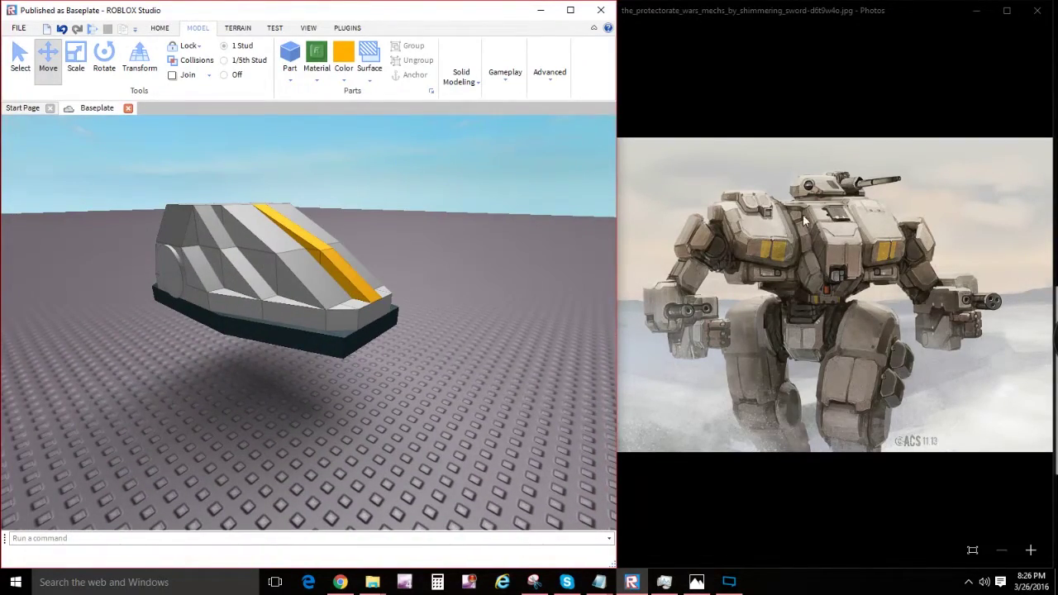
key(a)
Step: Select the lower rim blocks around the hull plus the lower blocks and upper wedges around the discs, and colour them white
right_drag(477, 276, 364, 317)
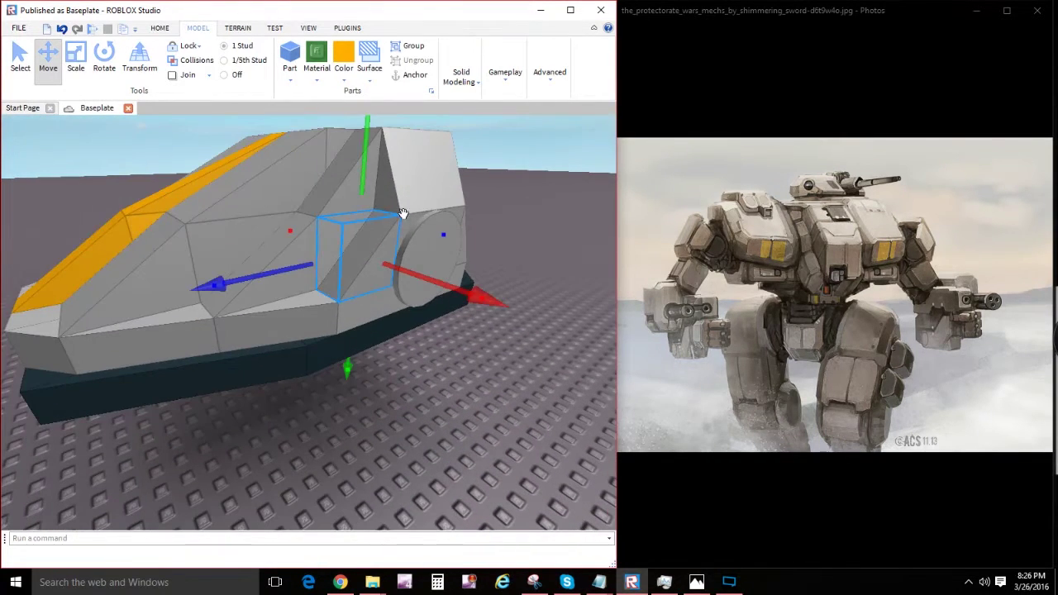
click(20, 66)
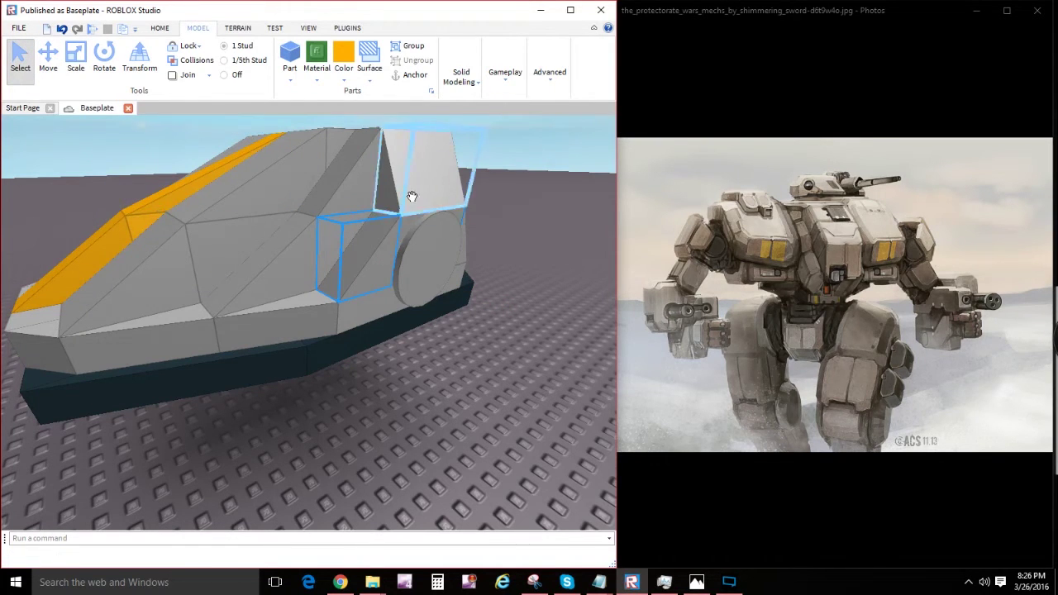
ctrl+click(194, 331)
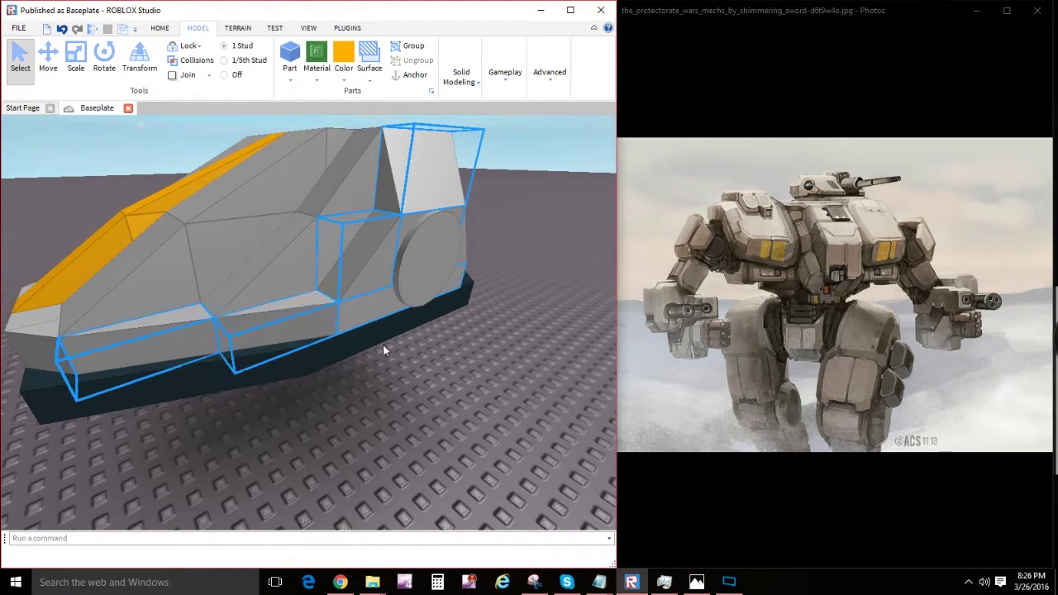
key(a)
ctrl+click(433, 343)
key(a)
right_drag(433, 344, 431, 320)
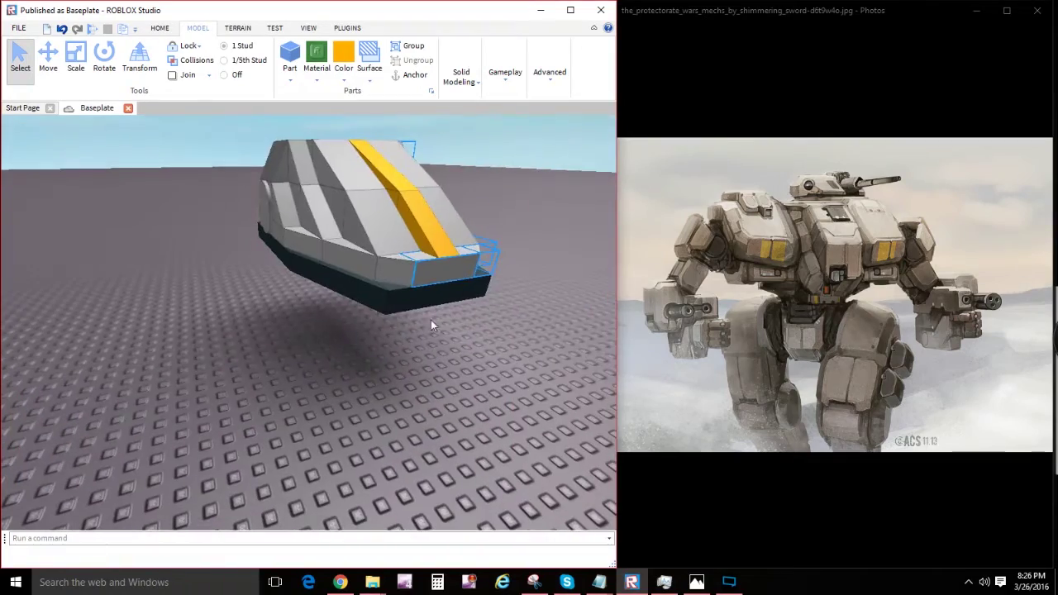
ctrl+click(359, 265)
right_drag(358, 265, 379, 265)
scroll(379, 265, up, 5)
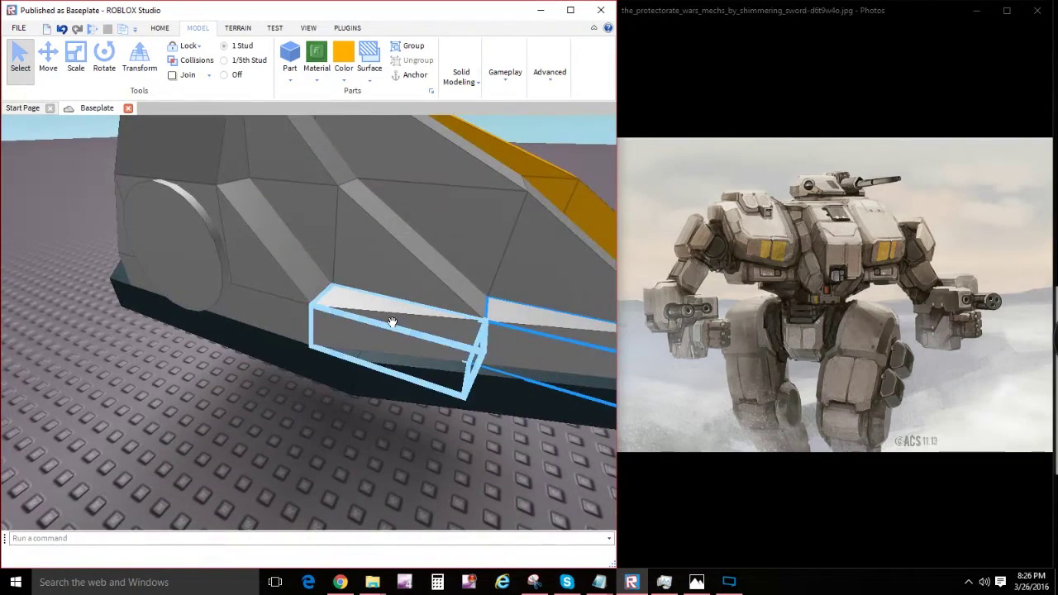
ctrl+click(392, 323)
ctrl+click(305, 324)
scroll(305, 324, down, 5)
key(a)
right_drag(304, 323, 399, 325)
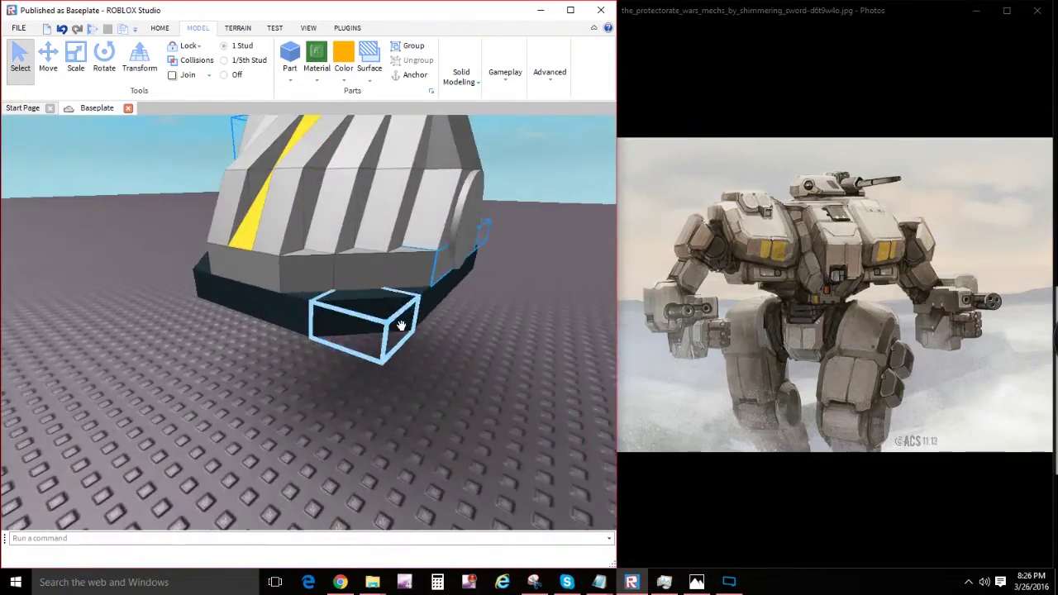
right_drag(310, 291, 432, 364)
right_drag(343, 319, 321, 333)
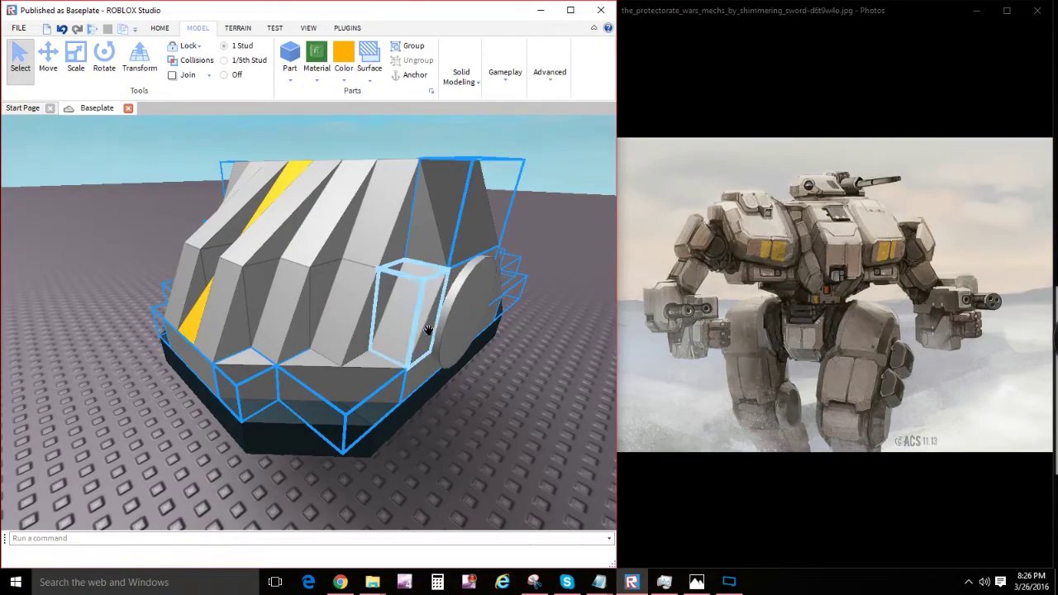
right_drag(429, 325, 403, 273)
scroll(395, 316, down, 3)
scroll(396, 316, up, 3)
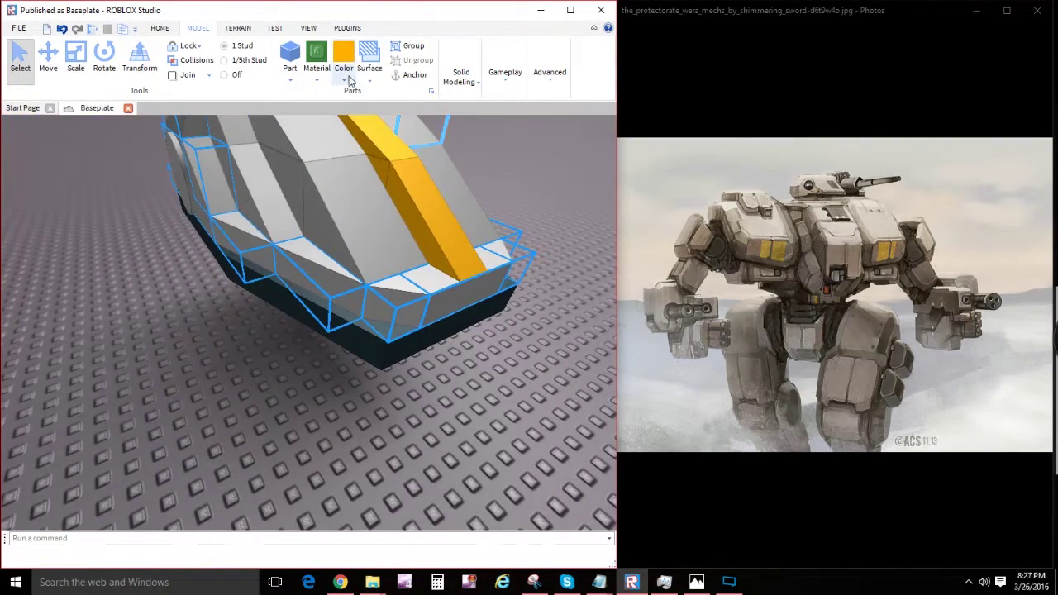
click(345, 79)
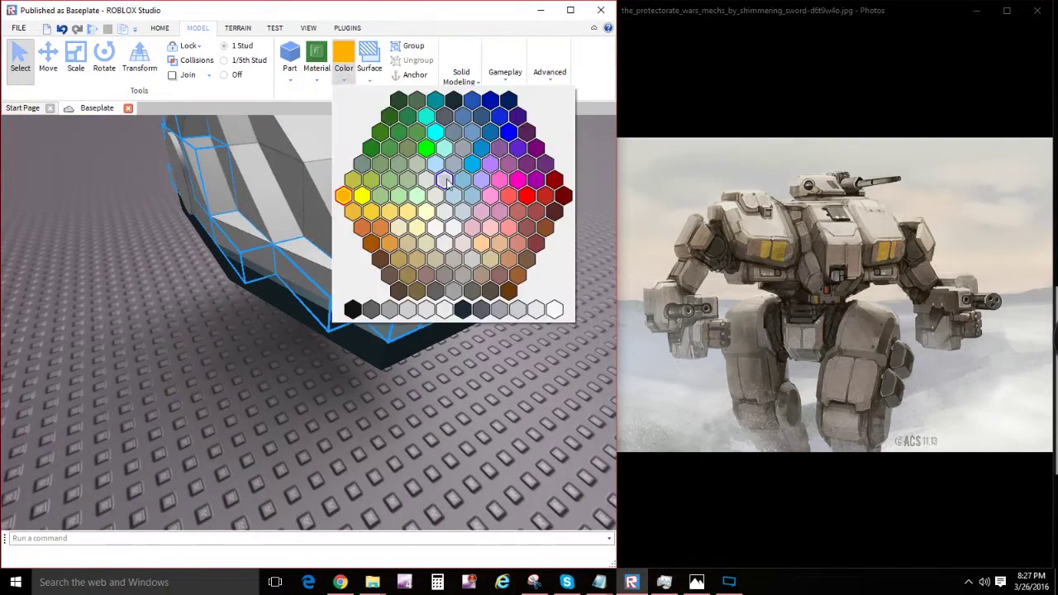
click(552, 310)
click(518, 345)
right_drag(518, 342, 451, 273)
right_drag(350, 300, 351, 307)
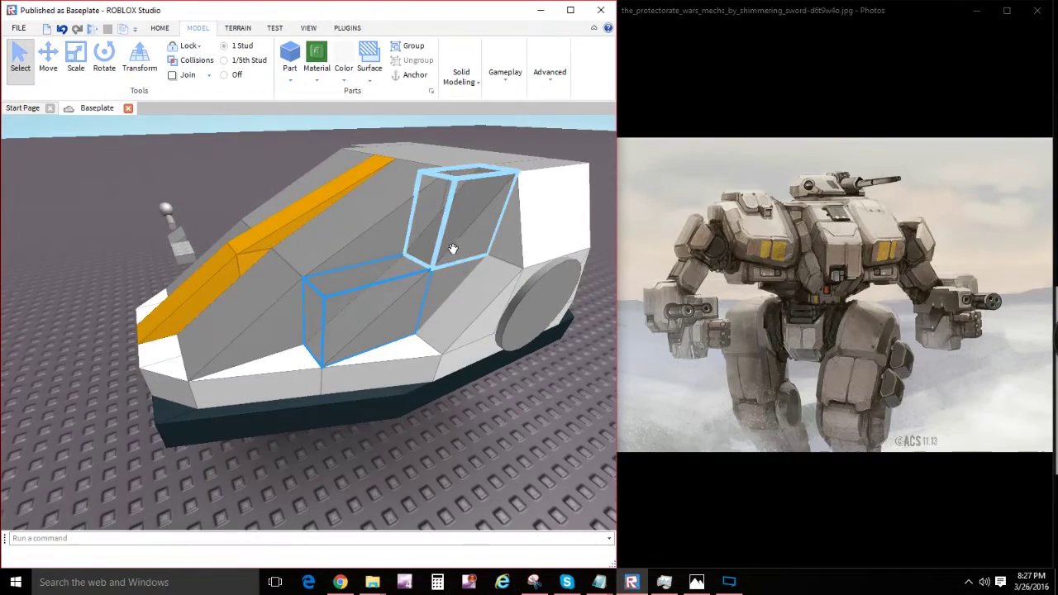
right_drag(452, 249, 454, 243)
right_drag(333, 201, 326, 235)
right_drag(386, 426, 387, 427)
right_drag(373, 336, 338, 340)
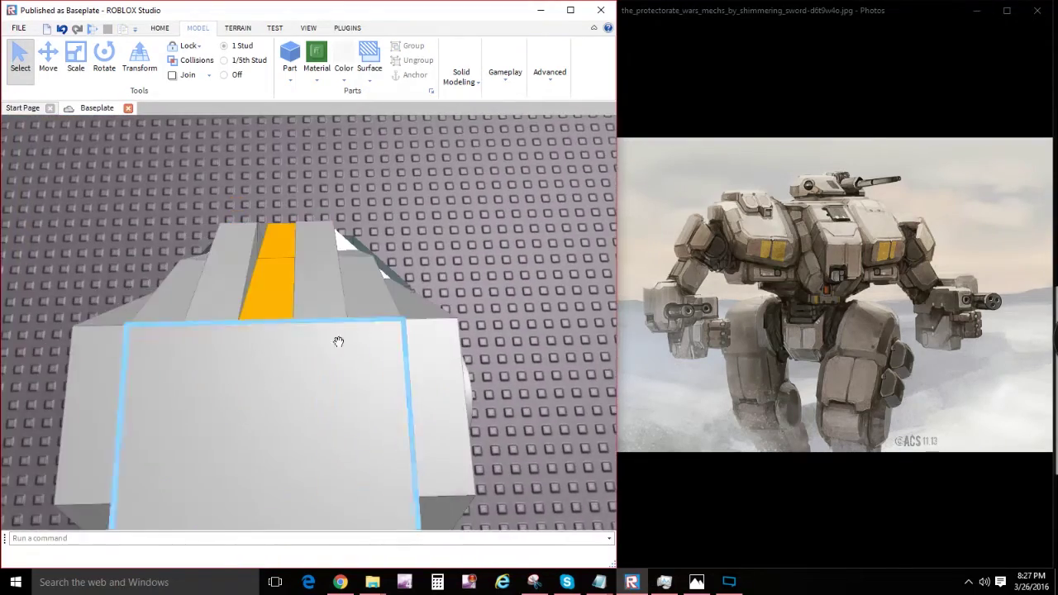
right_drag(333, 302, 316, 302)
ctrl+click(315, 298)
ctrl+click(291, 211)
right_drag(291, 211, 292, 215)
ctrl+click(295, 329)
ctrl+click(355, 366)
right_drag(498, 404, 272, 335)
click(499, 405)
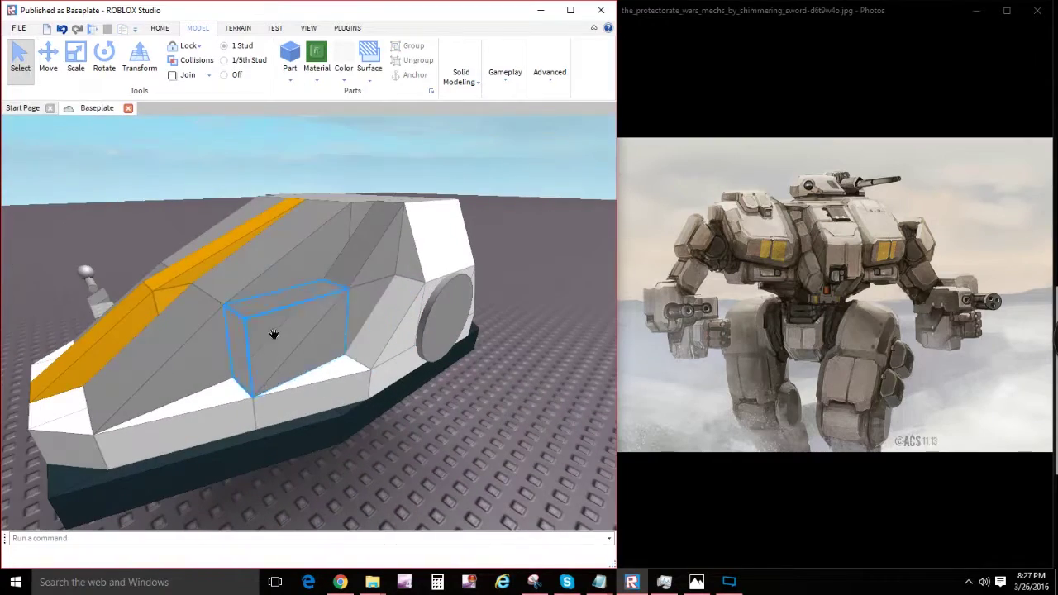
Step: Select the narrow upper and lower wedges next to the disc sections around the hull and colour them dark grey
right_drag(367, 266, 366, 266)
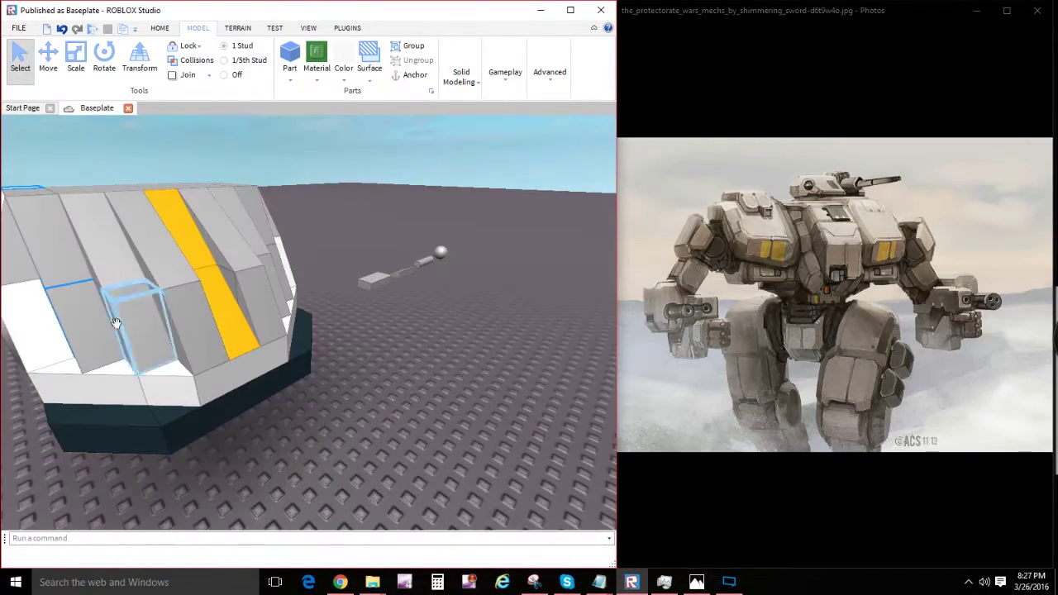
right_drag(307, 286, 336, 260)
ctrl+click(333, 261)
scroll(335, 260, up, 3)
right_drag(415, 272, 411, 271)
scroll(412, 271, down, 3)
ctrl+click(303, 320)
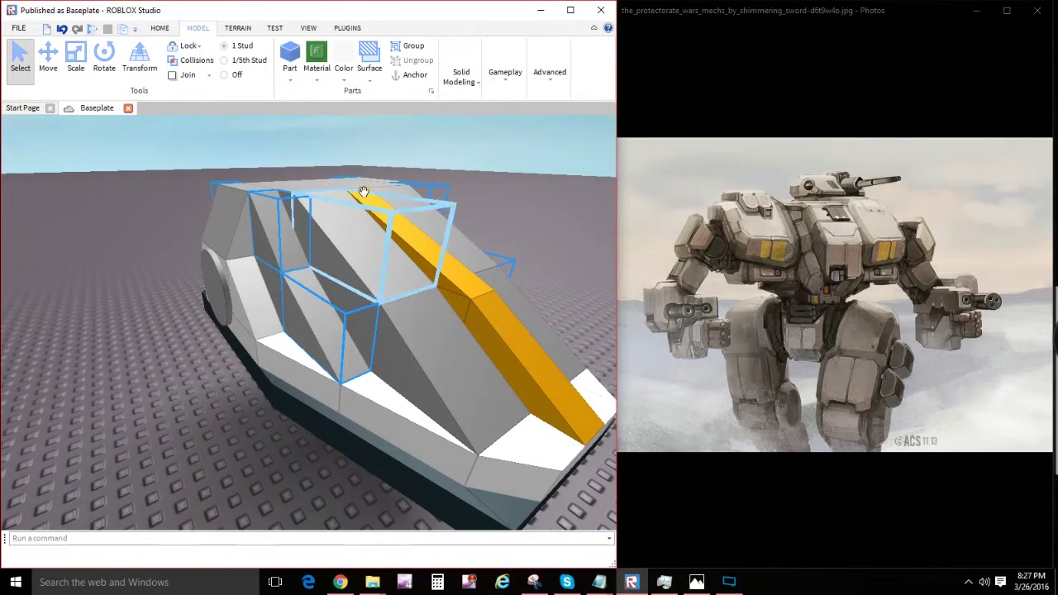
click(343, 79)
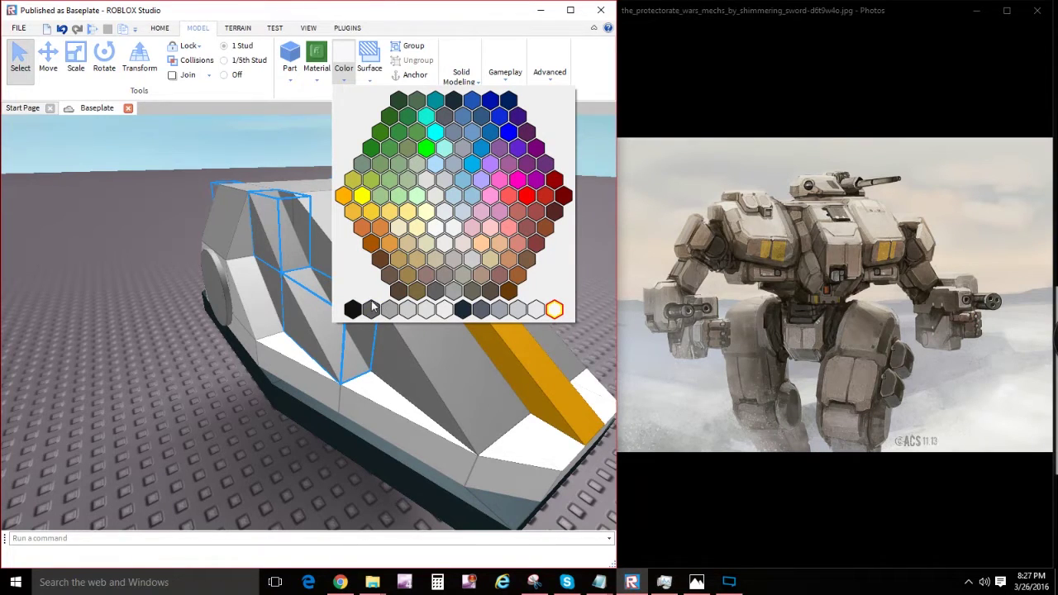
click(371, 303)
scroll(364, 310, down, 4)
click(287, 410)
Step: Try to colour the grey upper wedge above the side disc white
scroll(295, 356, up, 4)
right_drag(296, 350, 341, 344)
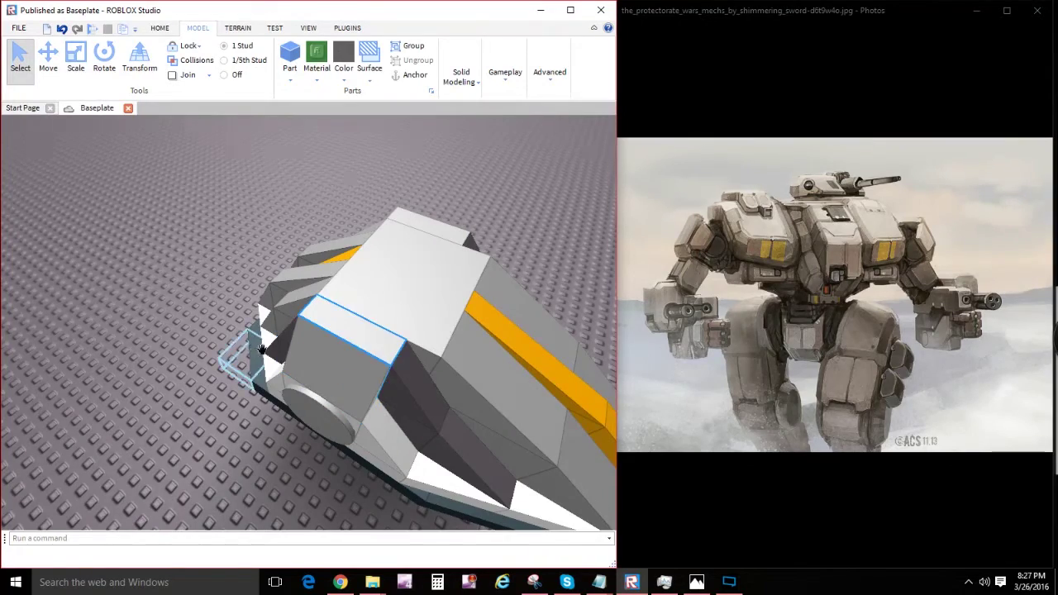
right_drag(261, 348, 371, 311)
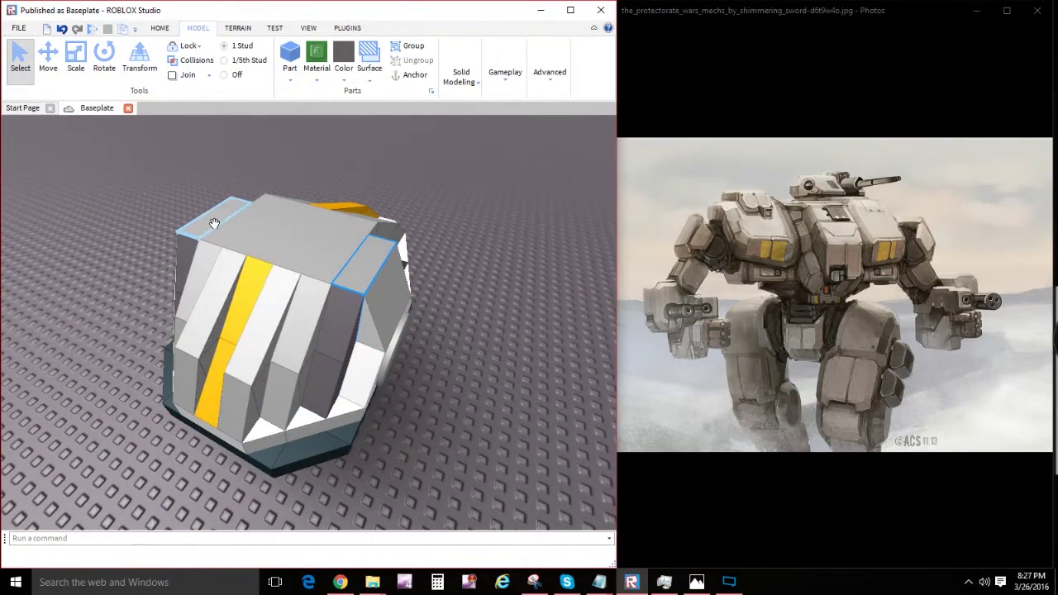
right_drag(485, 235, 479, 237)
click(369, 70)
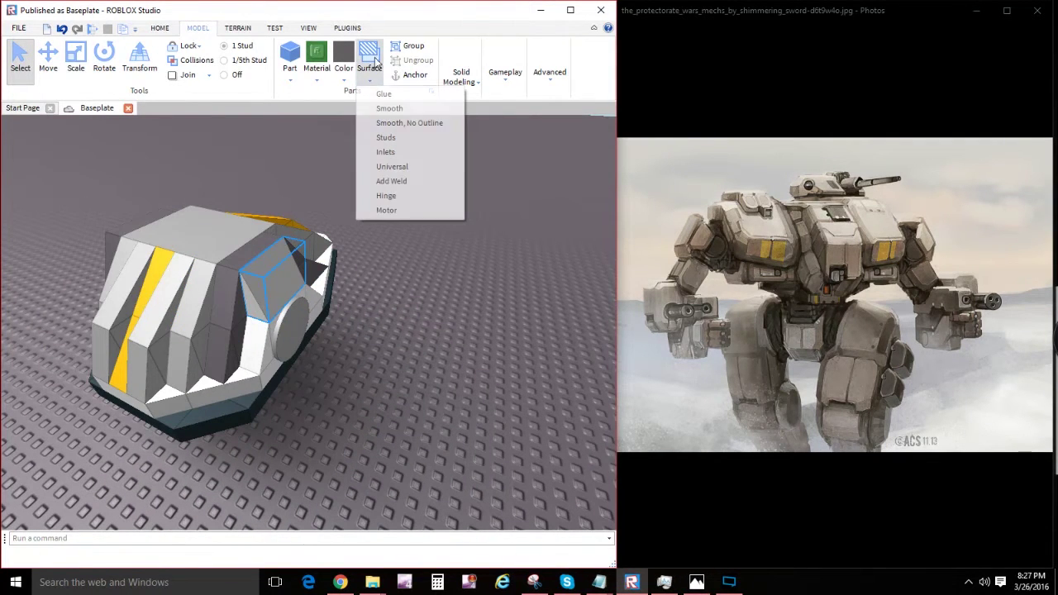
click(341, 66)
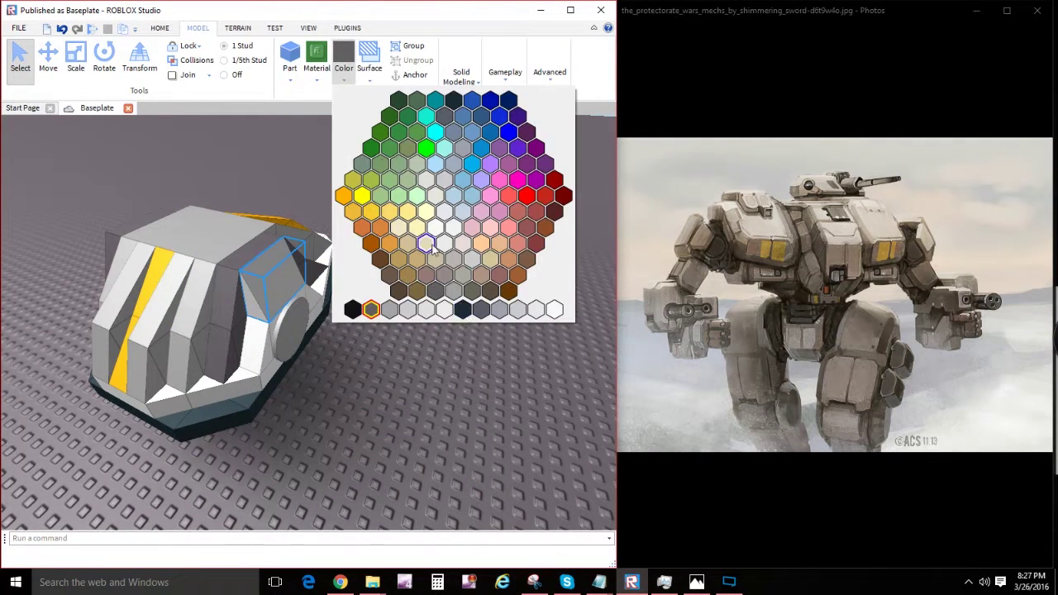
click(549, 313)
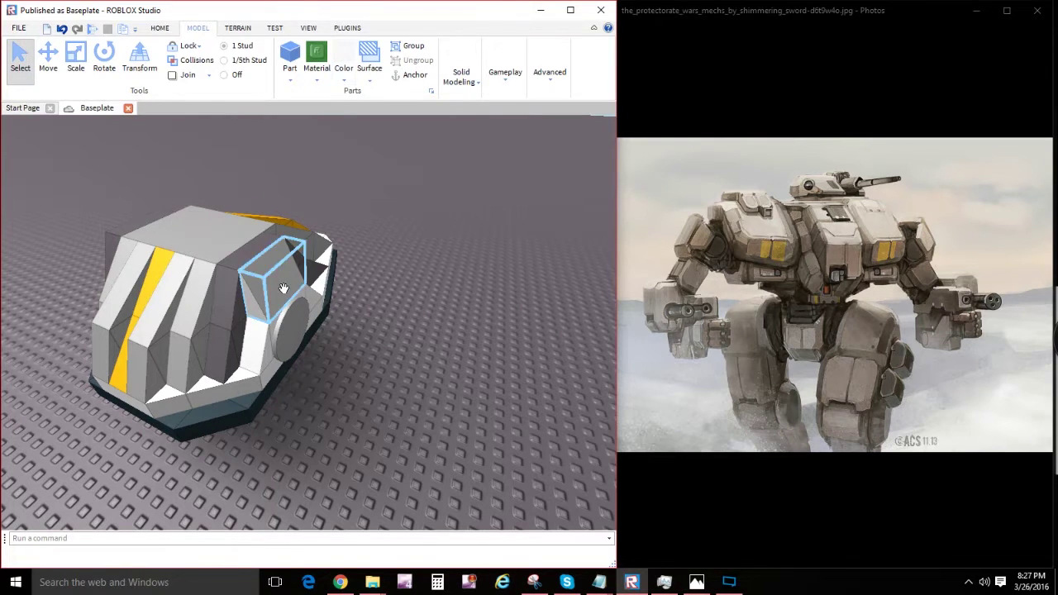
right_drag(435, 286, 322, 276)
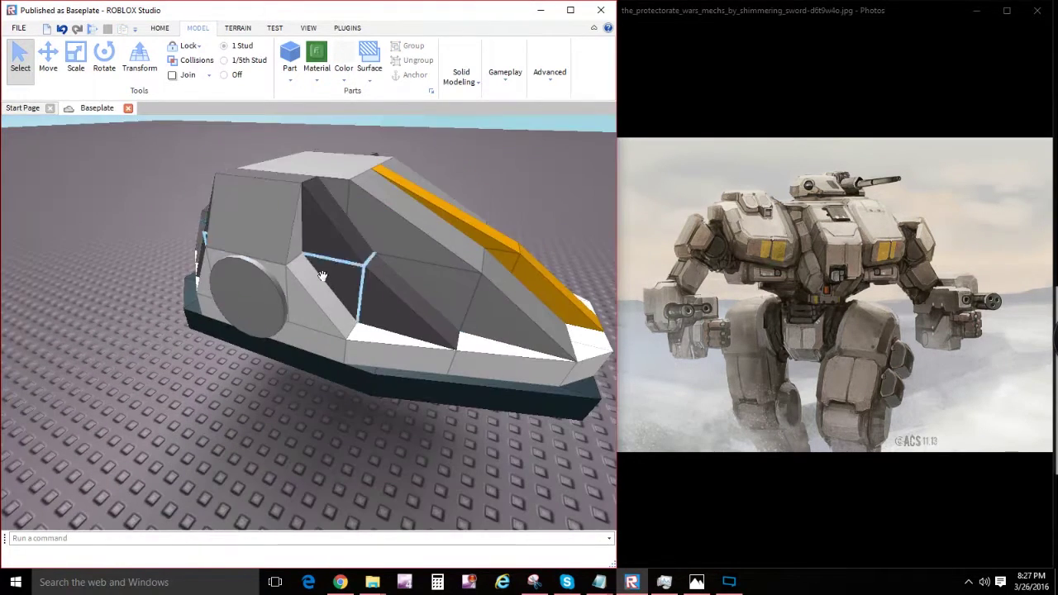
click(277, 227)
click(343, 70)
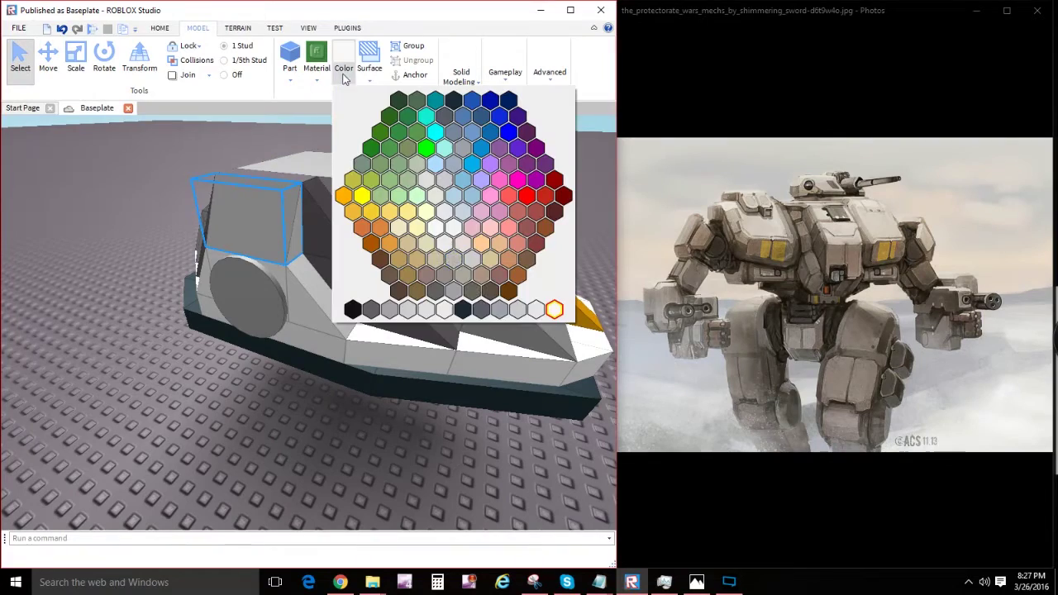
click(552, 311)
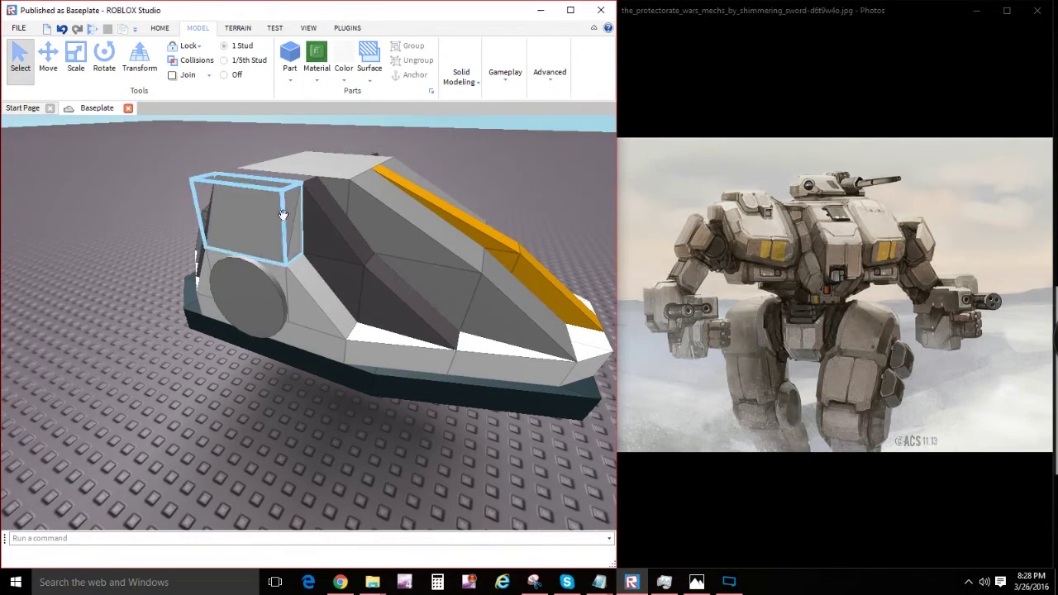
drag(283, 215, 323, 358)
right_drag(323, 358, 323, 359)
drag(323, 358, 322, 358)
right_drag(323, 359, 322, 358)
drag(323, 358, 321, 358)
right_drag(322, 358, 321, 358)
drag(322, 357, 321, 358)
right_drag(321, 358, 322, 357)
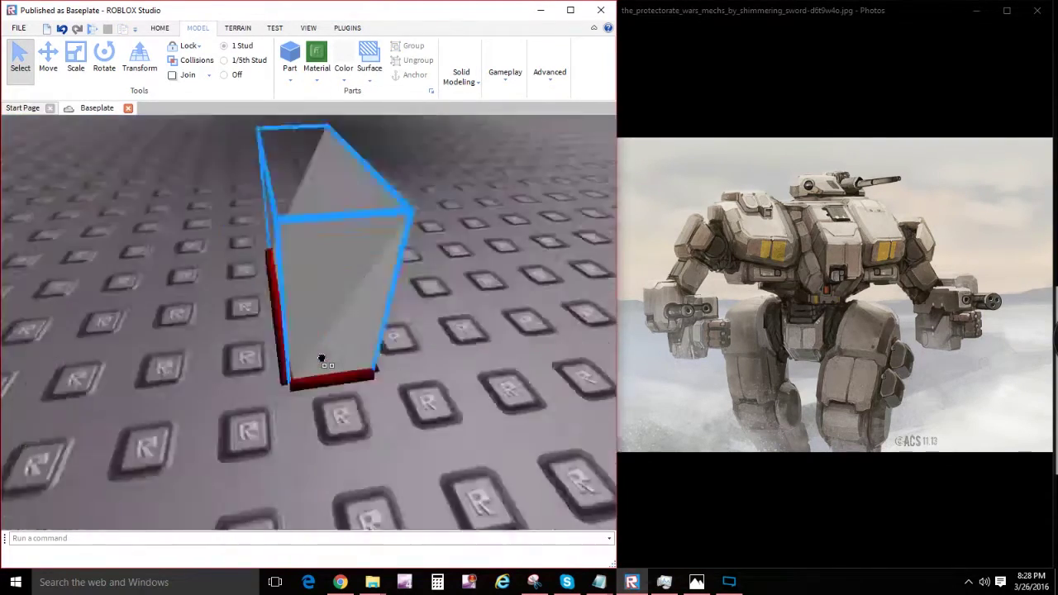
drag(321, 358, 321, 357)
mouse_move(321, 358)
right_down()
mouse_move(311, 368)
mouse_move(320, 370)
right_up()
scroll(321, 357, down, 5)
key(ctrl+z)
click(320, 371)
Step: Select the grey upper and lower wedges flanking the orange stripe at the hull's end and colour them dark grey
right_drag(329, 277, 310, 339)
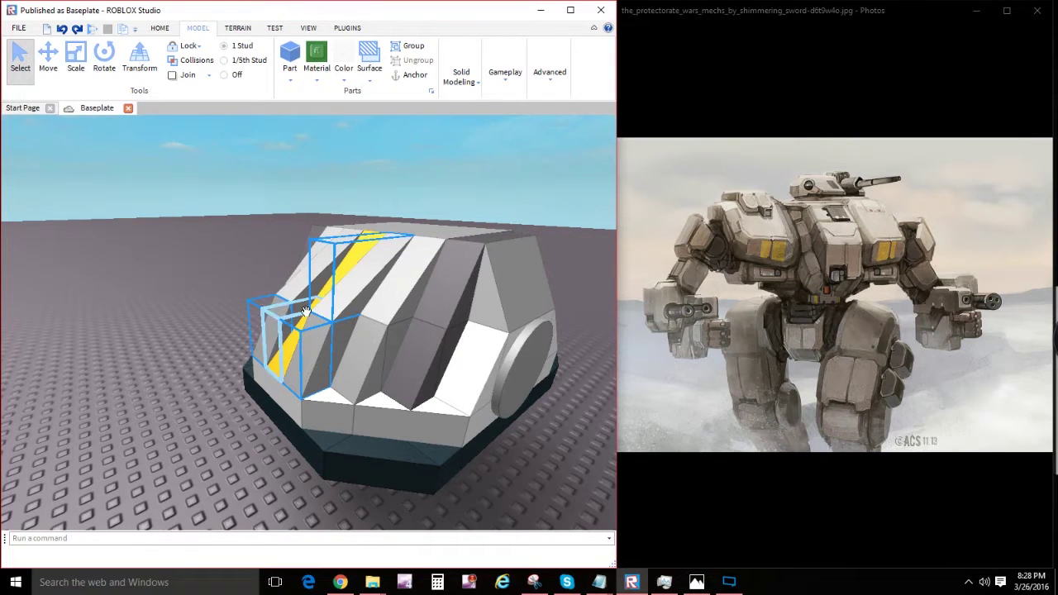
drag(212, 336, 175, 359)
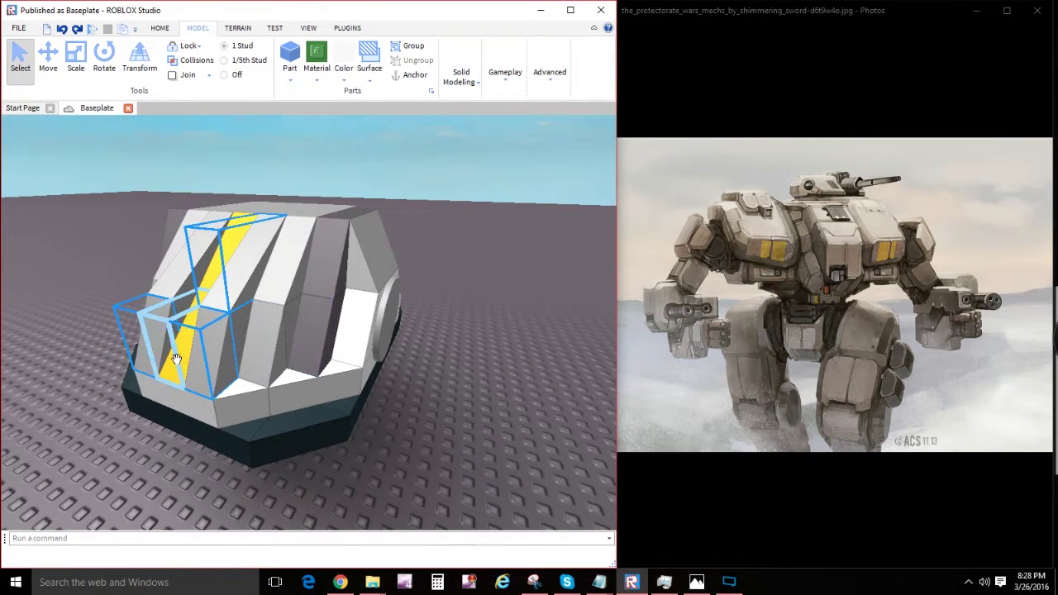
key(a)
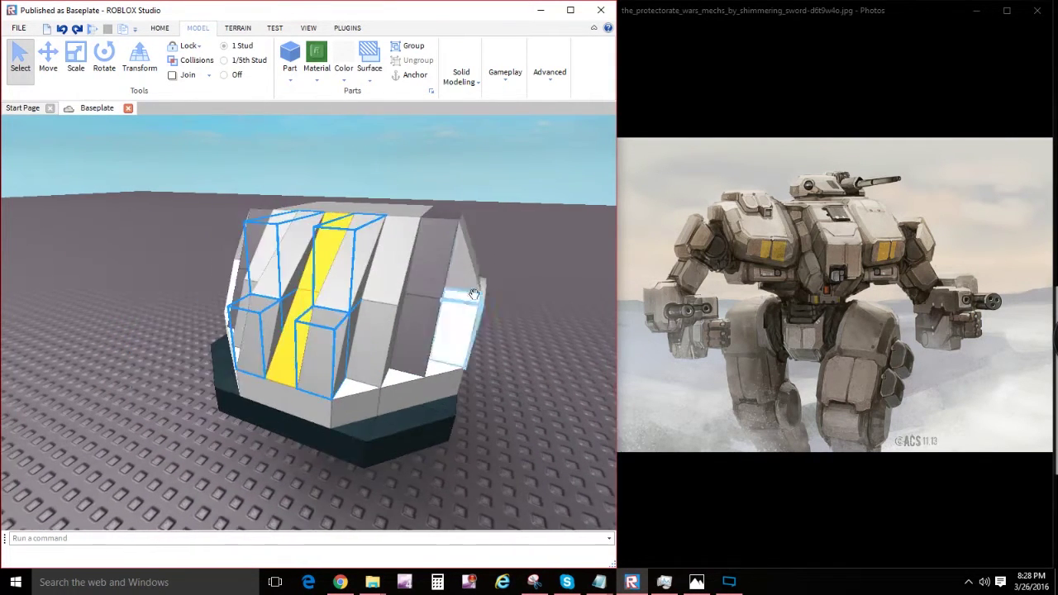
click(342, 72)
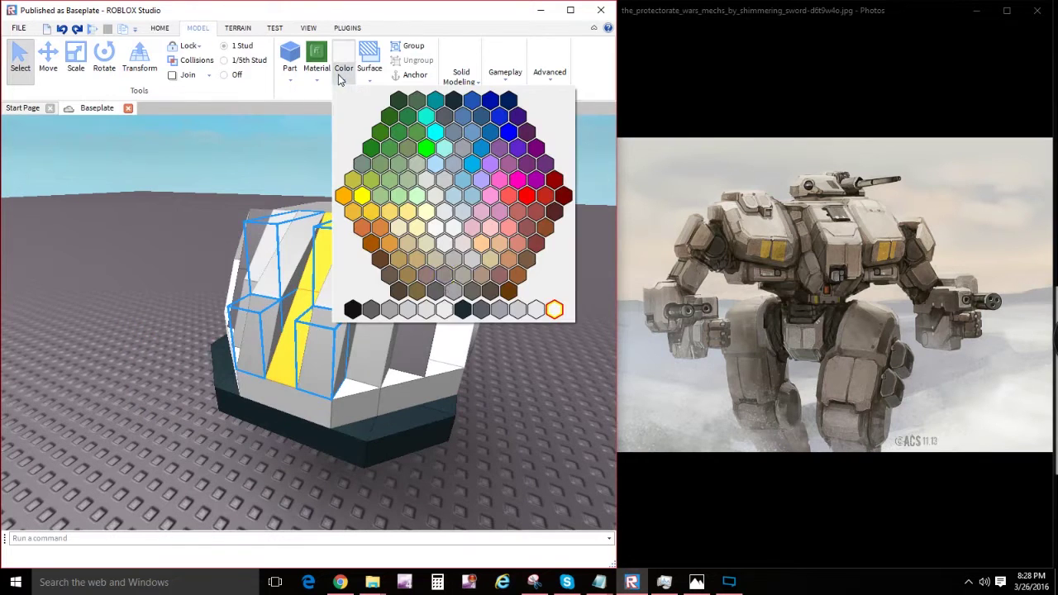
click(482, 310)
Step: Colour the round discs on the hull's sides dark grey
right_drag(502, 367, 503, 368)
right_drag(332, 311, 332, 310)
click(369, 68)
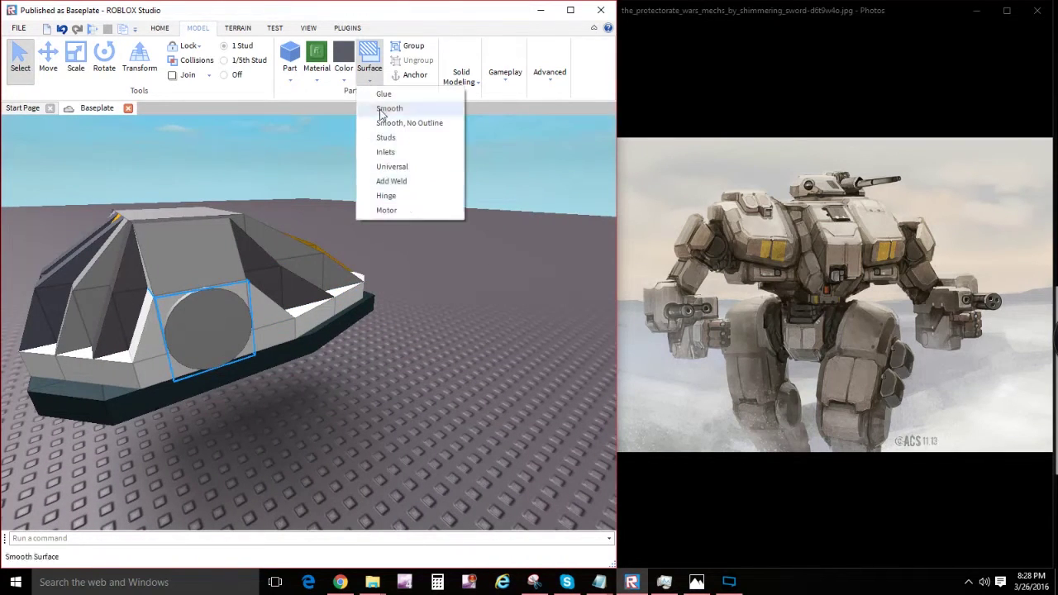
click(345, 79)
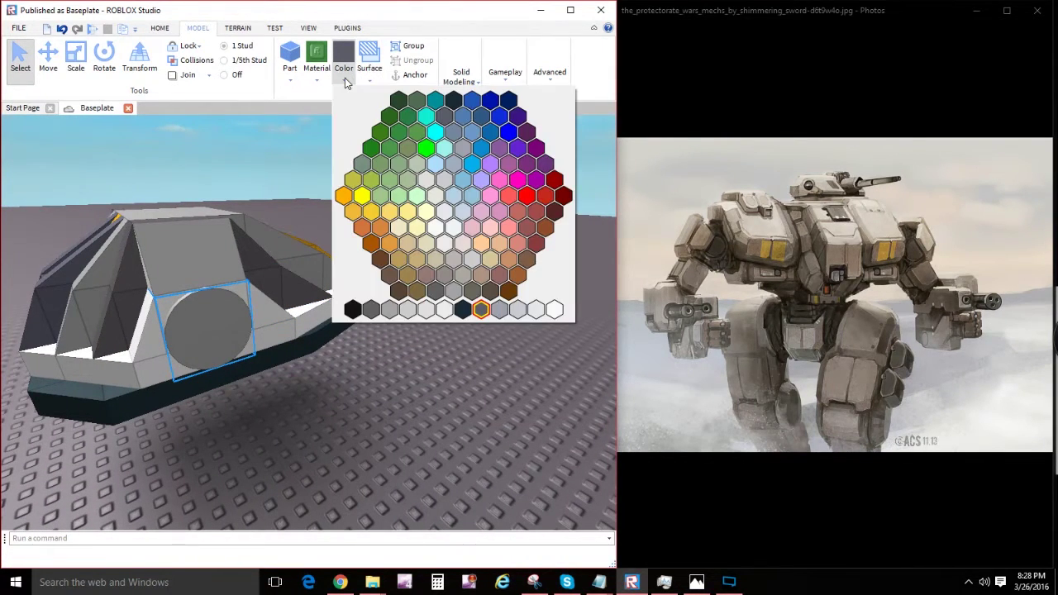
click(350, 56)
click(438, 199)
right_drag(435, 198, 395, 295)
Step: Select the white blocks and wedges around one side disc and move them outward, away from the hull
drag(215, 224, 513, 368)
click(466, 264)
right_drag(466, 264, 467, 266)
scroll(466, 266, up, 5)
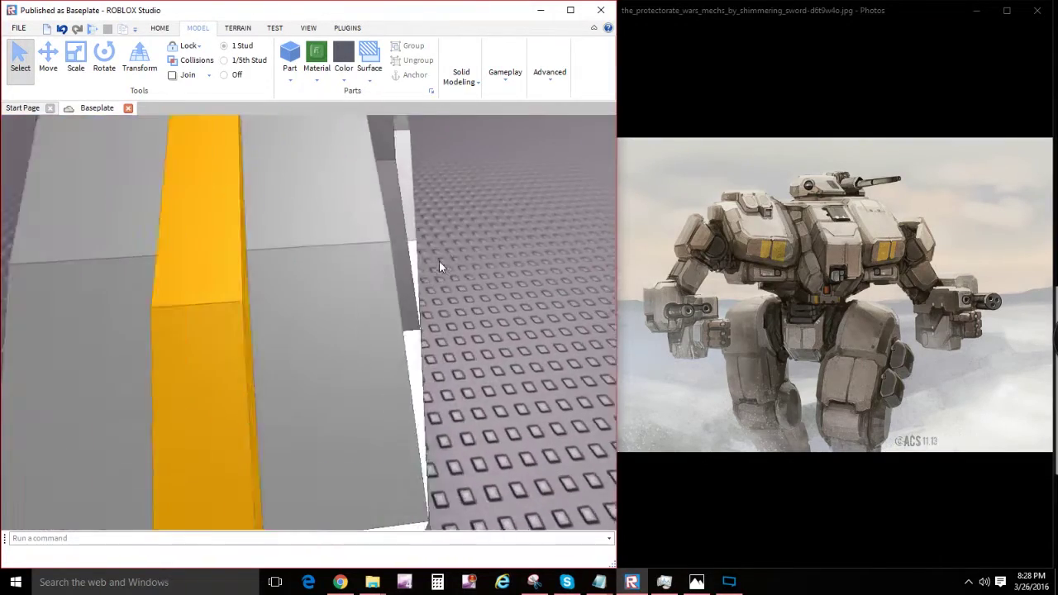
scroll(439, 262, down, 3)
right_drag(330, 279, 291, 297)
click(277, 363)
ctrl+click(246, 282)
scroll(359, 292, up, 3)
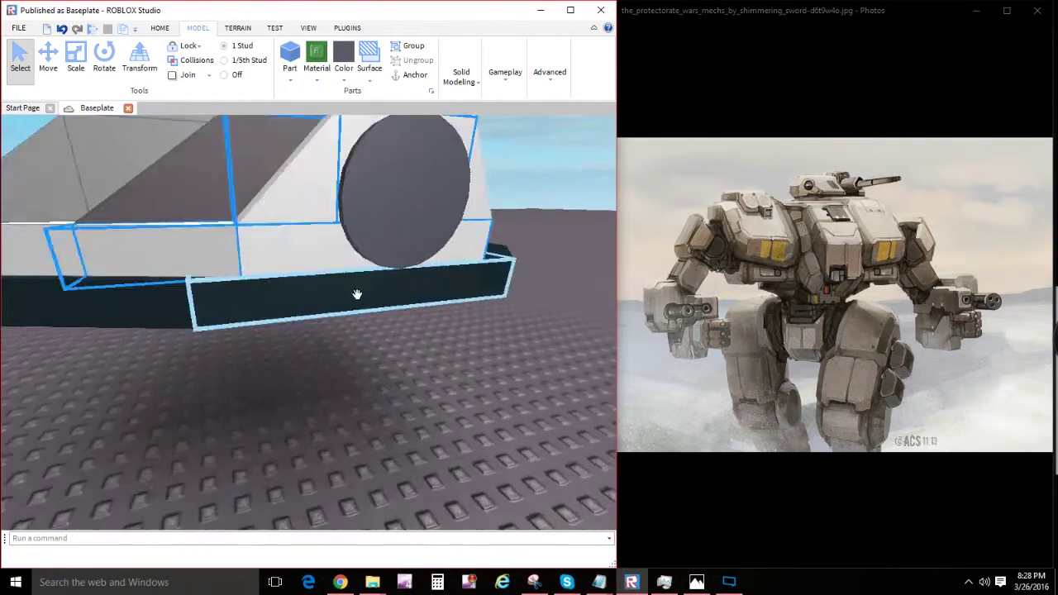
right_drag(359, 293, 281, 261)
ctrl+click(317, 217)
ctrl+click(376, 286)
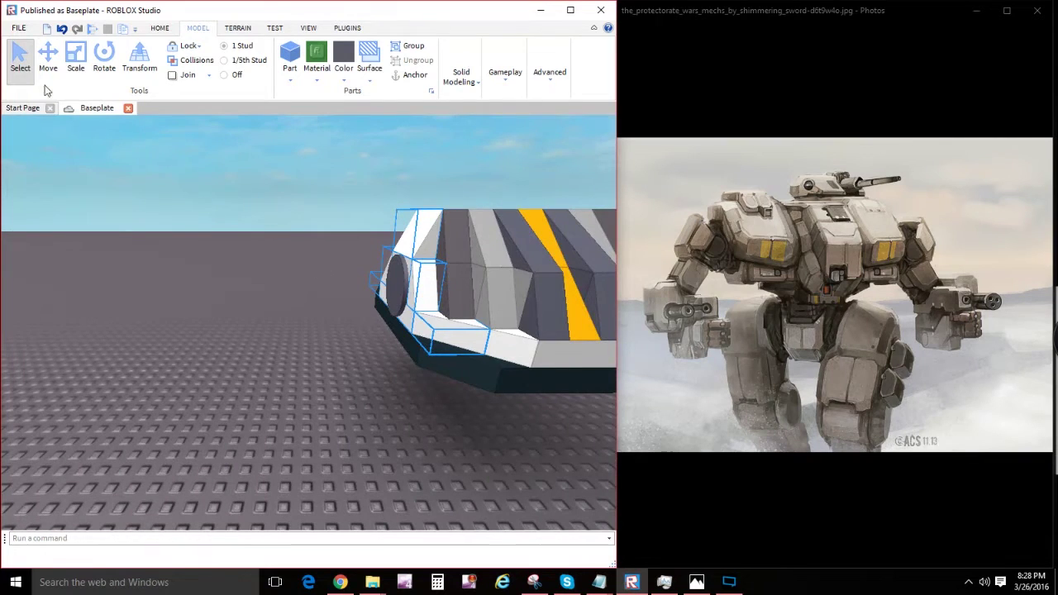
key(ctrl+2)
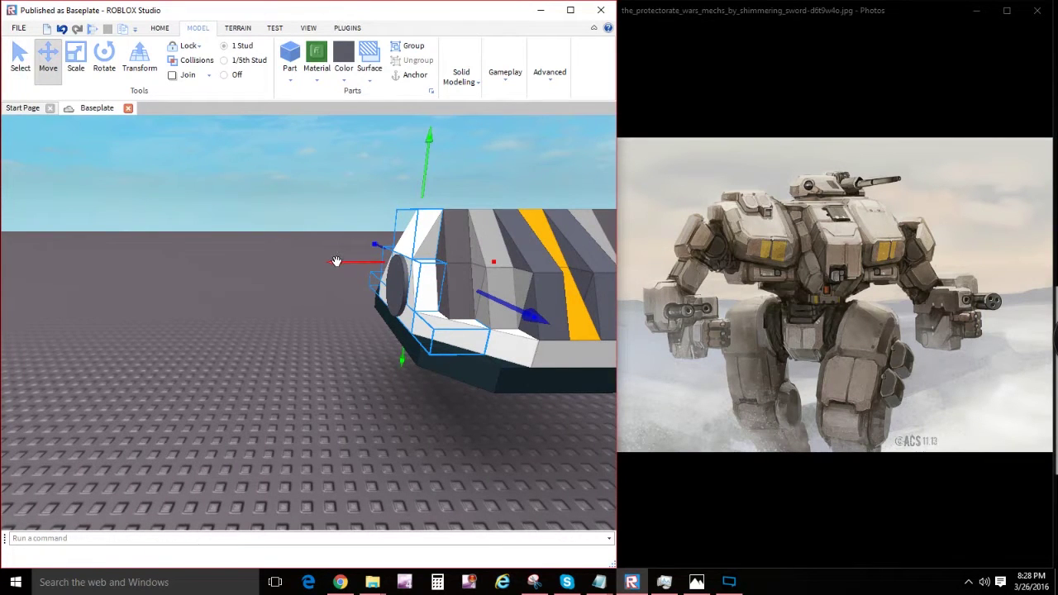
drag(356, 258, 177, 300)
Step: Select the matching white blocks and wedges around the opposite disc and move them outward from the hull
key(a)
mouse_move(320, 367)
right_down()
mouse_move(316, 359)
mouse_move(326, 372)
right_up()
click(334, 388)
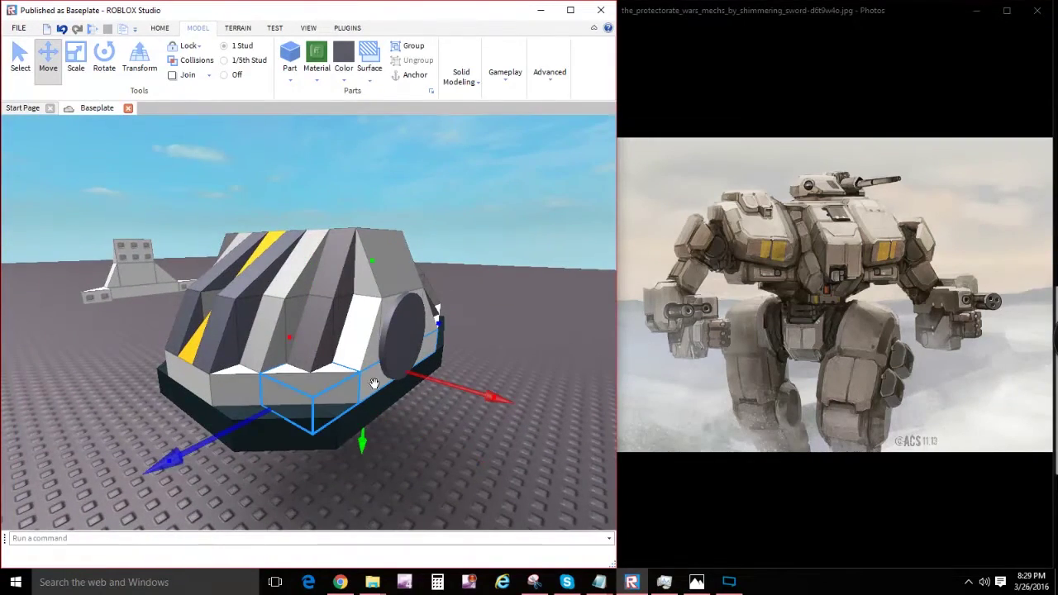
shift+click(371, 325)
shift+click(385, 268)
right_drag(385, 269, 292, 307)
right_drag(378, 343, 330, 310)
drag(347, 313, 193, 273)
right_drag(193, 273, 280, 374)
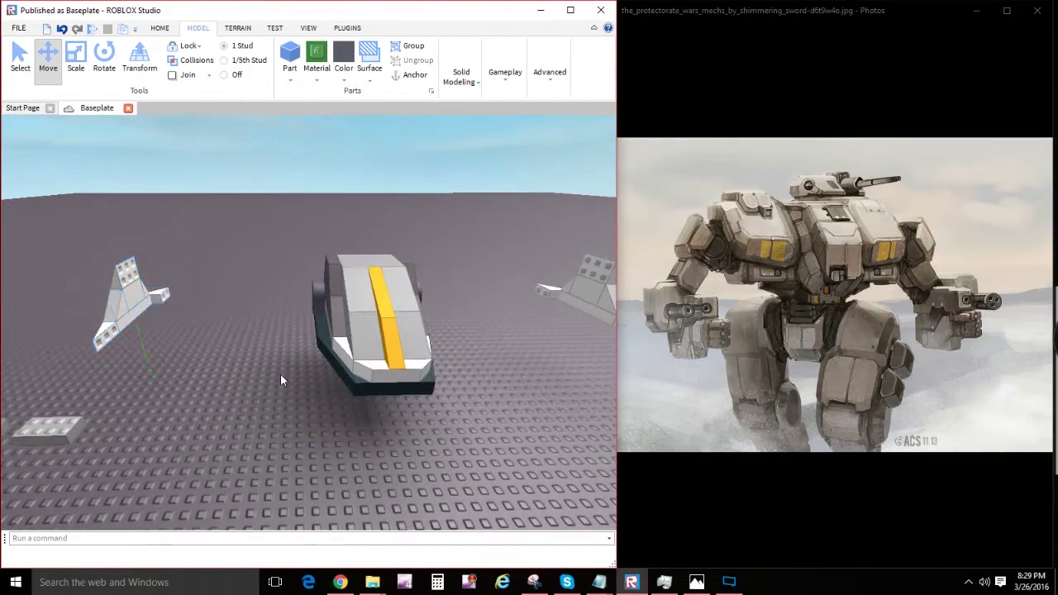
Step: Move the dark grey side disc outward beyond the detached white section
scroll(319, 289, up, 3)
click(319, 293)
right_drag(276, 296, 242, 276)
drag(302, 285, 438, 284)
key(d)
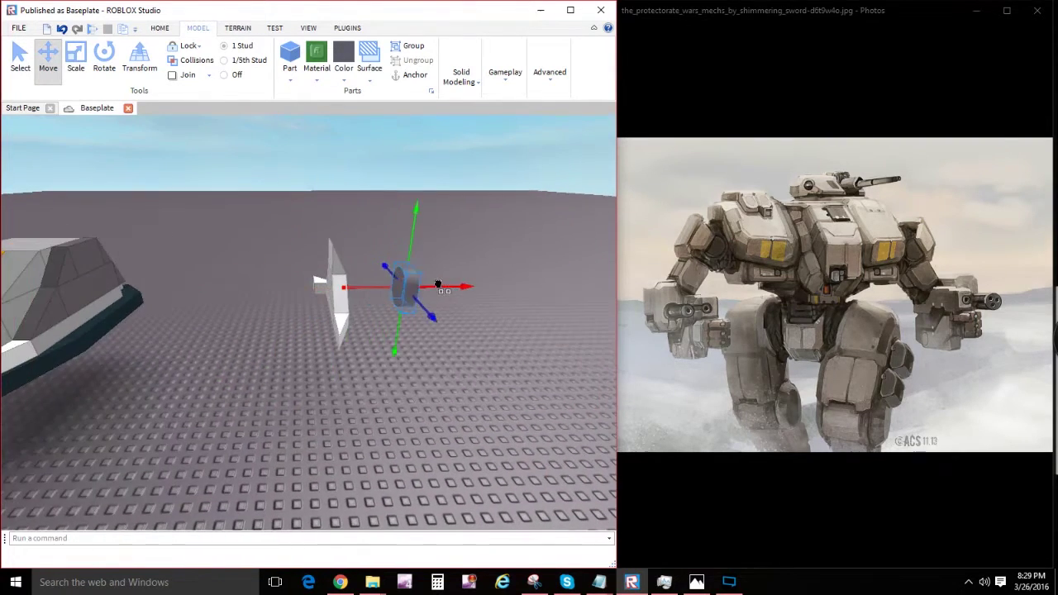
key(a)
Step: Select the dark grey wedges and blocks on one side of the hull and move them outward as a section
click(323, 348)
right_drag(322, 347, 323, 337)
click(303, 343)
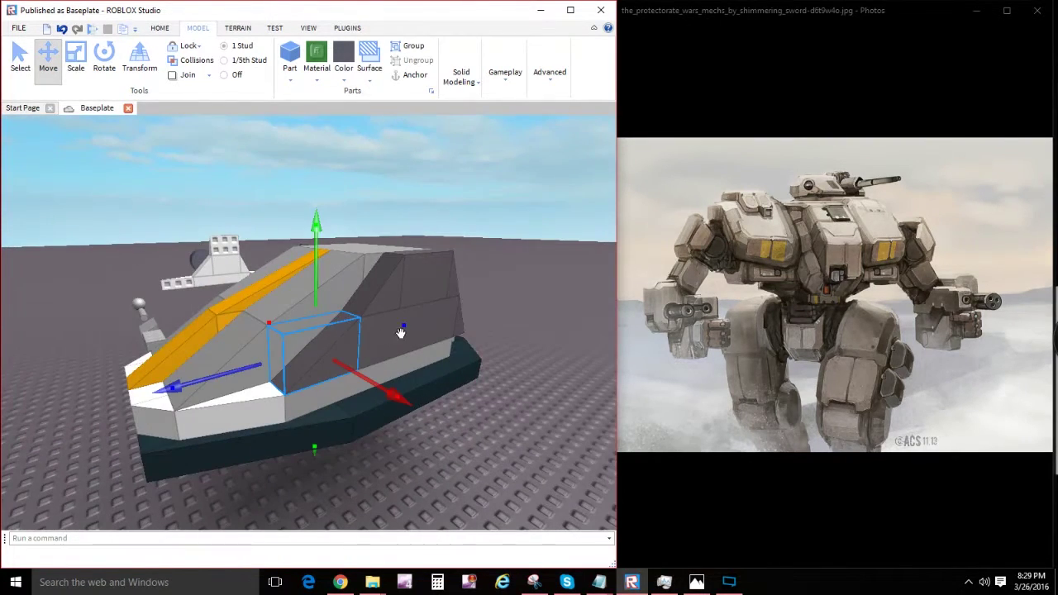
ctrl+click(419, 294)
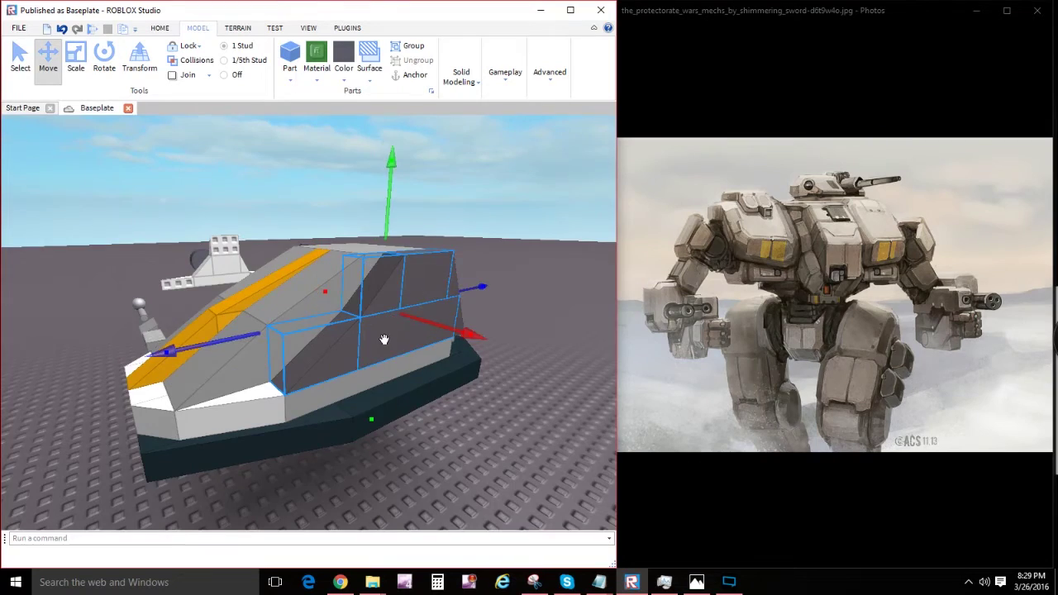
right_drag(383, 339, 385, 306)
Step: Colour the lower rim blocks beneath the dark side sections dark grey on both sides
click(430, 354)
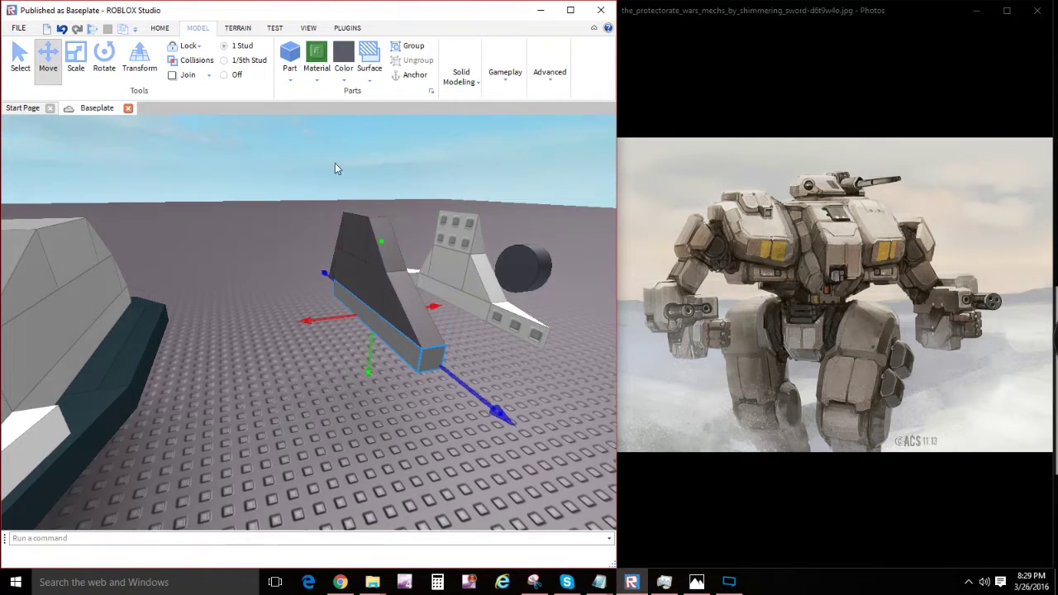
click(347, 75)
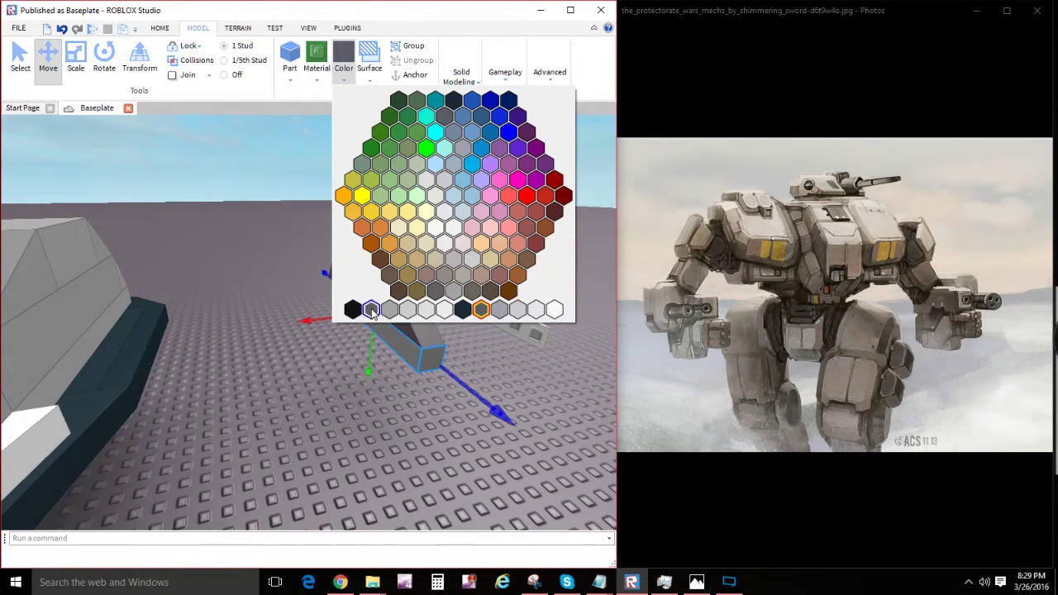
click(371, 310)
click(304, 386)
right_drag(304, 386, 353, 342)
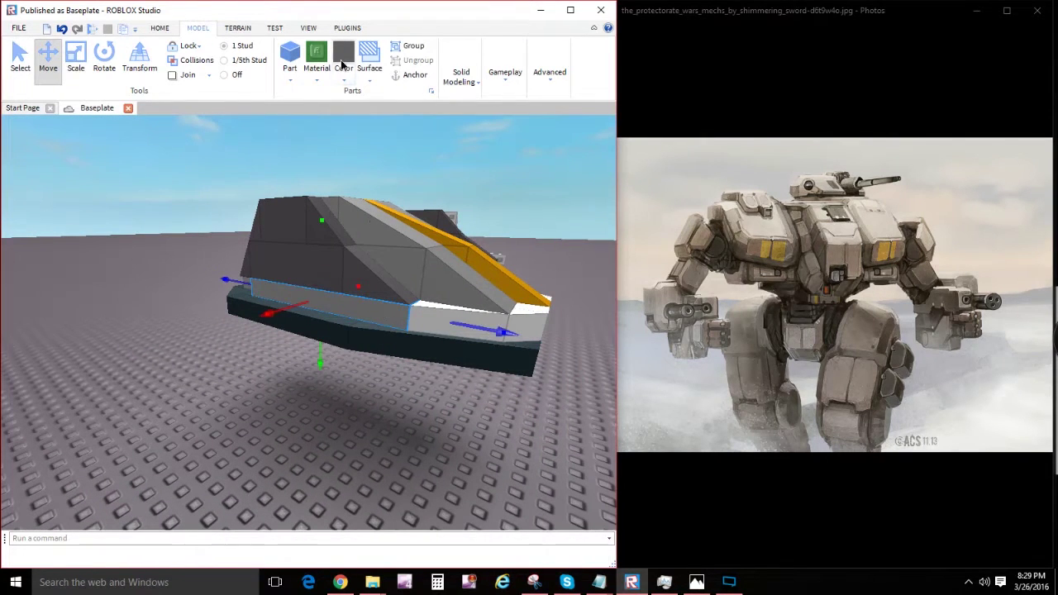
click(342, 66)
Step: Select the remaining dark grey side section with its rim block and move it outward from the hull
click(322, 262)
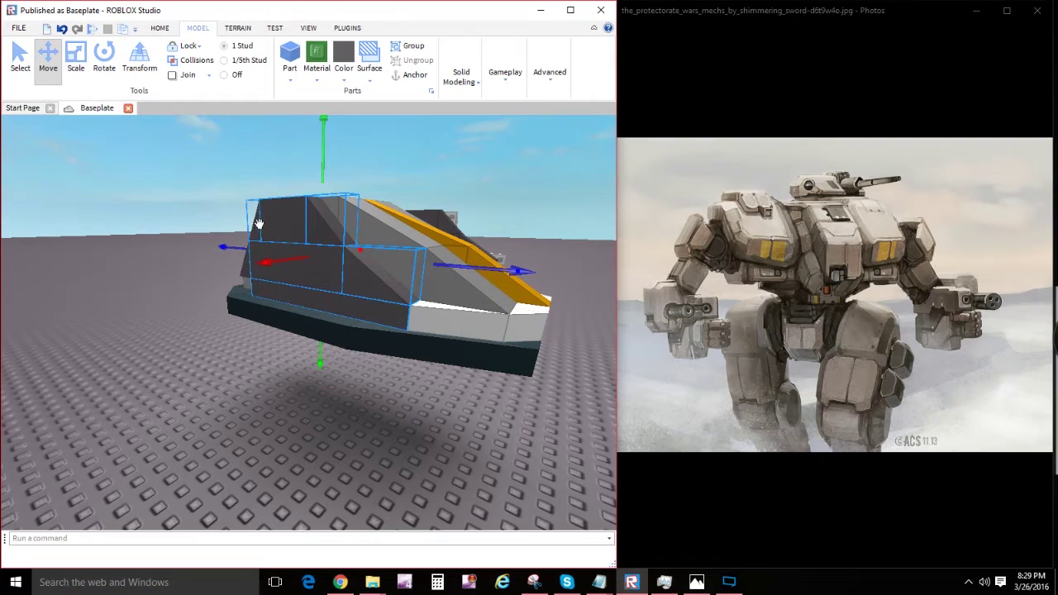
drag(272, 259, 288, 257)
right_drag(287, 257, 245, 272)
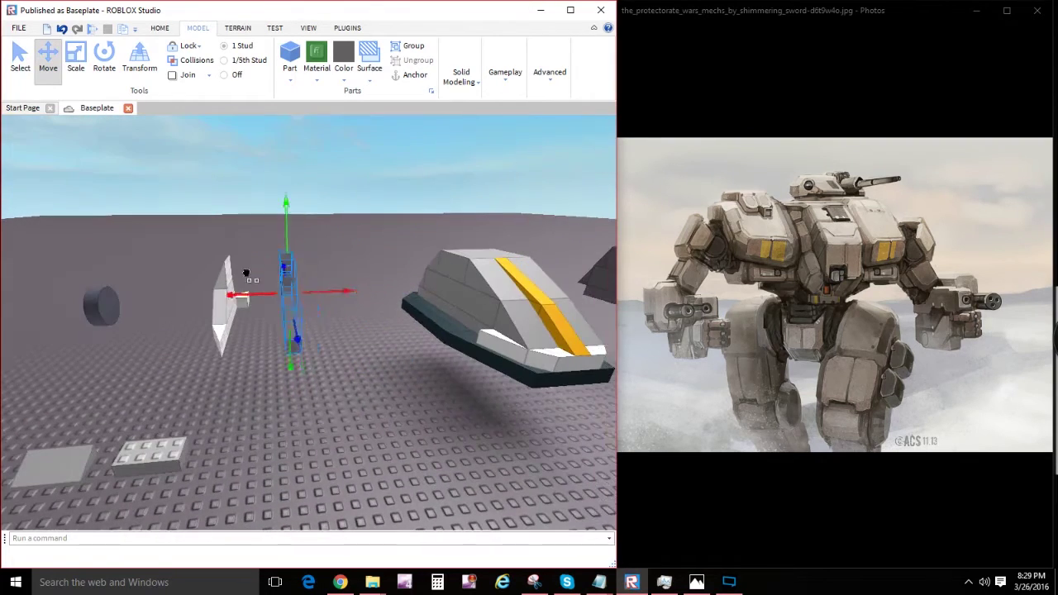
drag(245, 272, 266, 277)
mouse_move(378, 359)
right_down()
mouse_move(390, 360)
mouse_move(340, 369)
mouse_move(385, 369)
right_up()
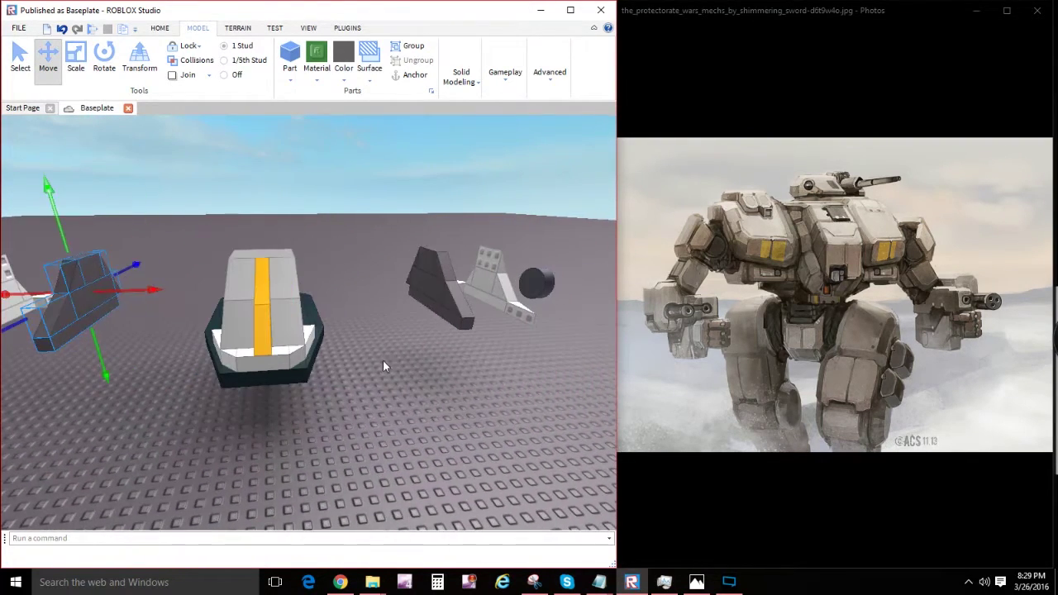
Step: Select the three white rim blocks around the end of the orange stripe and move them away from the hull
scroll(396, 330, up, 5)
click(425, 297)
ctrl+click(581, 317)
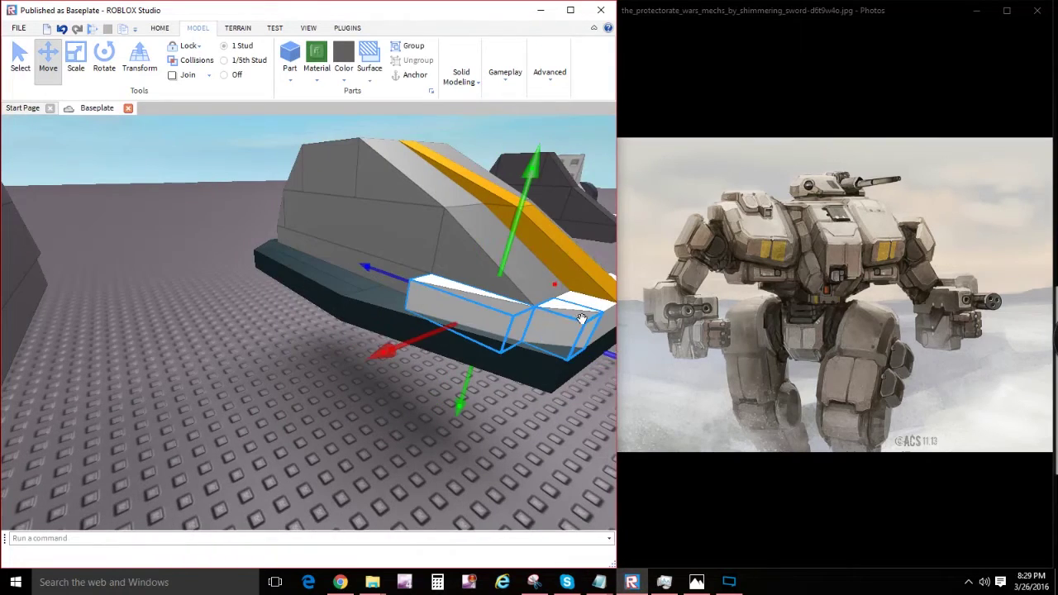
right_drag(581, 317, 366, 290)
ctrl+click(392, 283)
scroll(362, 296, down, 3)
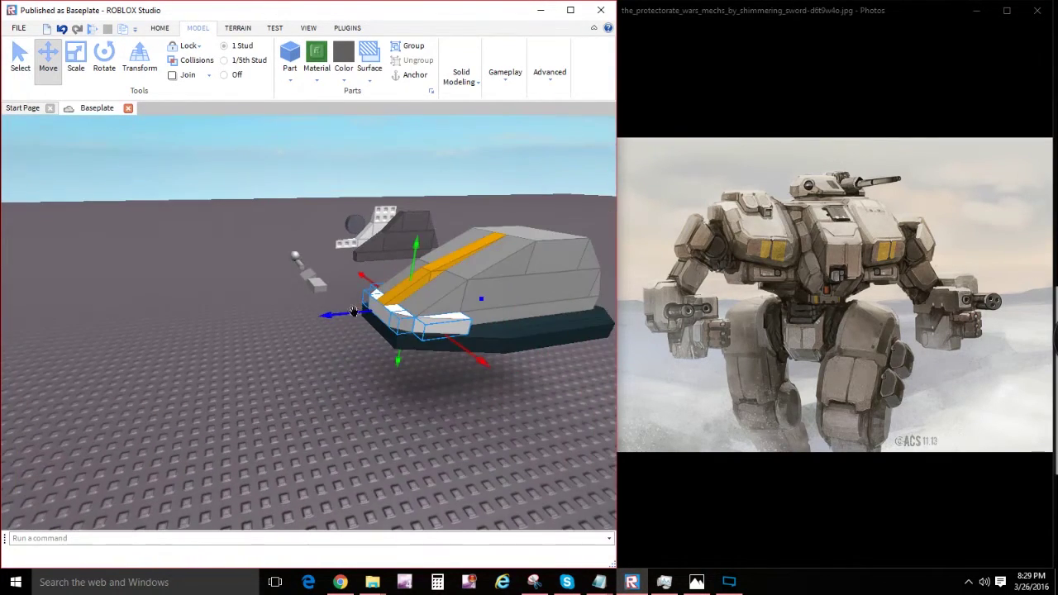
drag(354, 311, 109, 302)
right_drag(108, 303, 358, 328)
click(358, 328)
scroll(330, 330, up, 3)
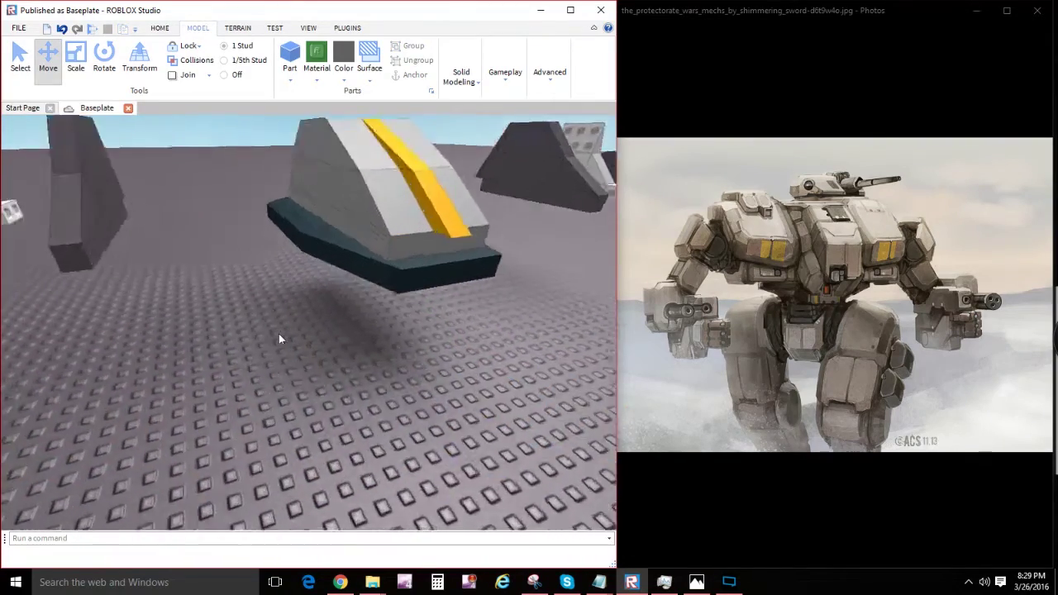
Step: Select the light grey side panels, wedges and top around the orange core and move them together away from the hull
right_drag(279, 335, 407, 346)
click(391, 309)
ctrl+click(347, 264)
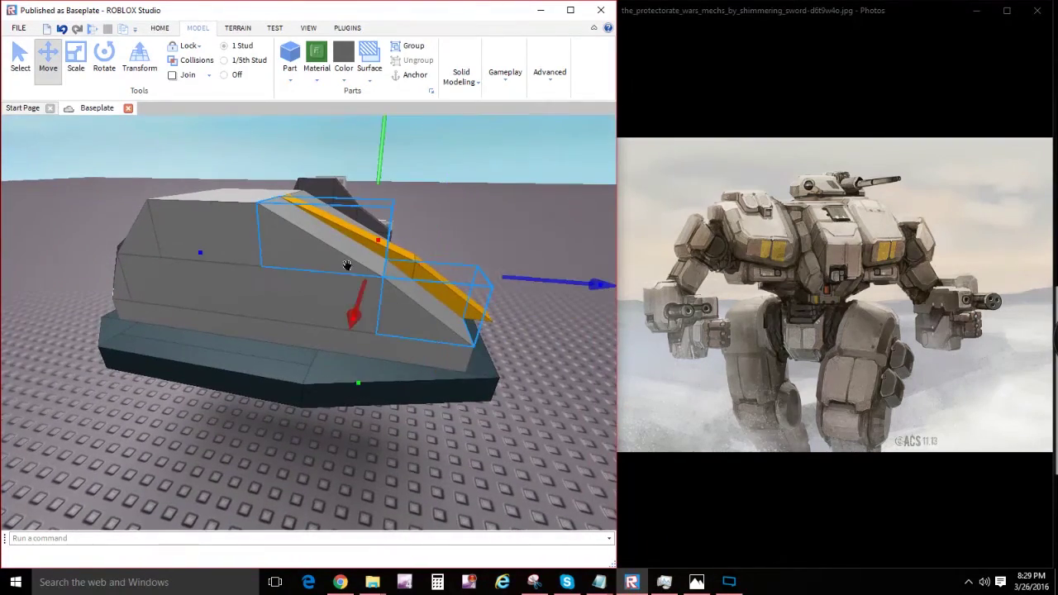
ctrl+click(229, 232)
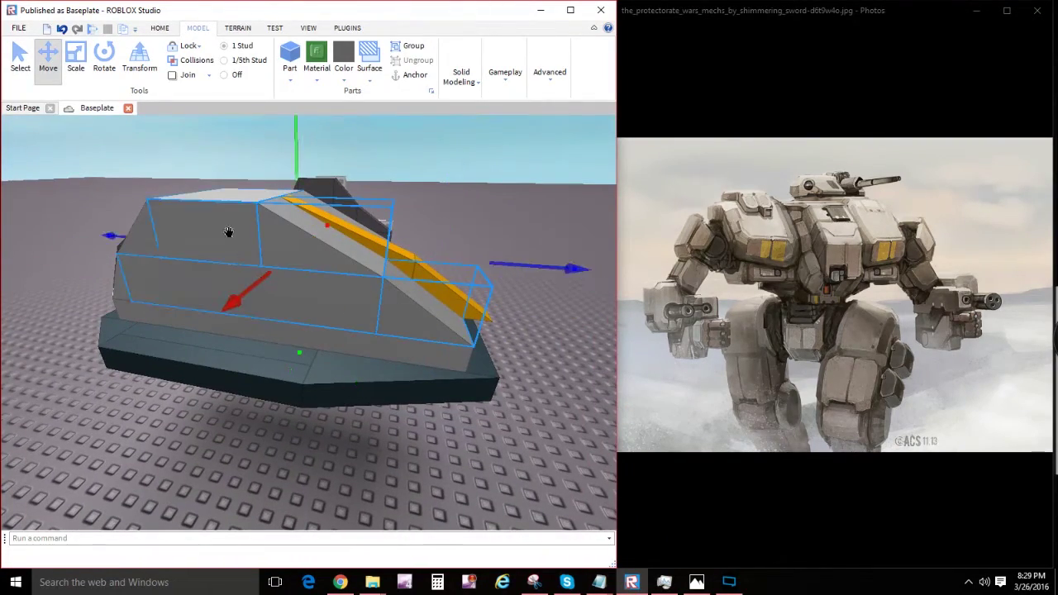
ctrl+click(118, 287)
ctrl+click(136, 237)
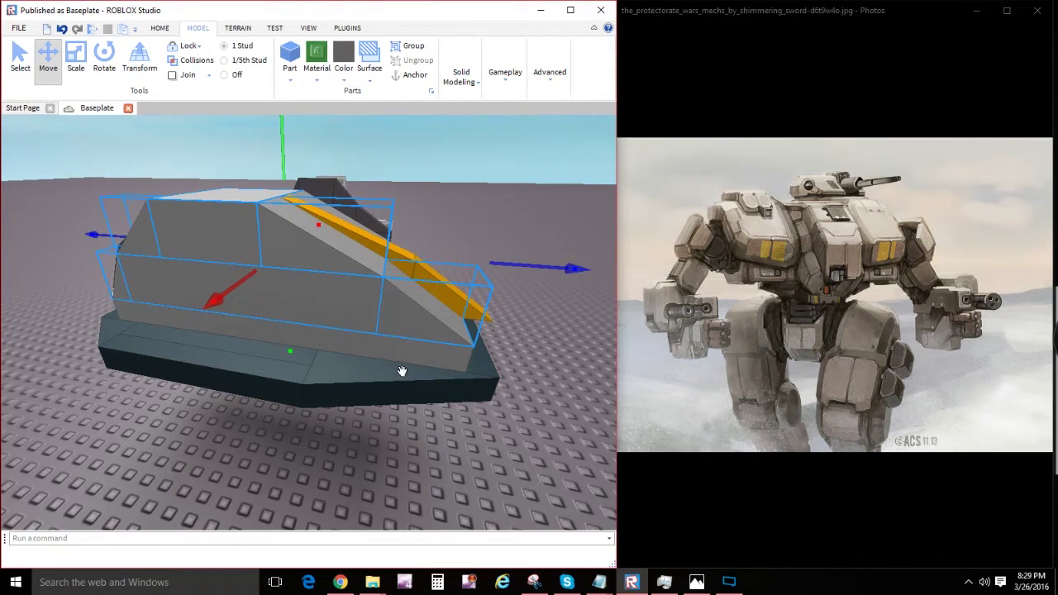
right_drag(391, 354, 386, 353)
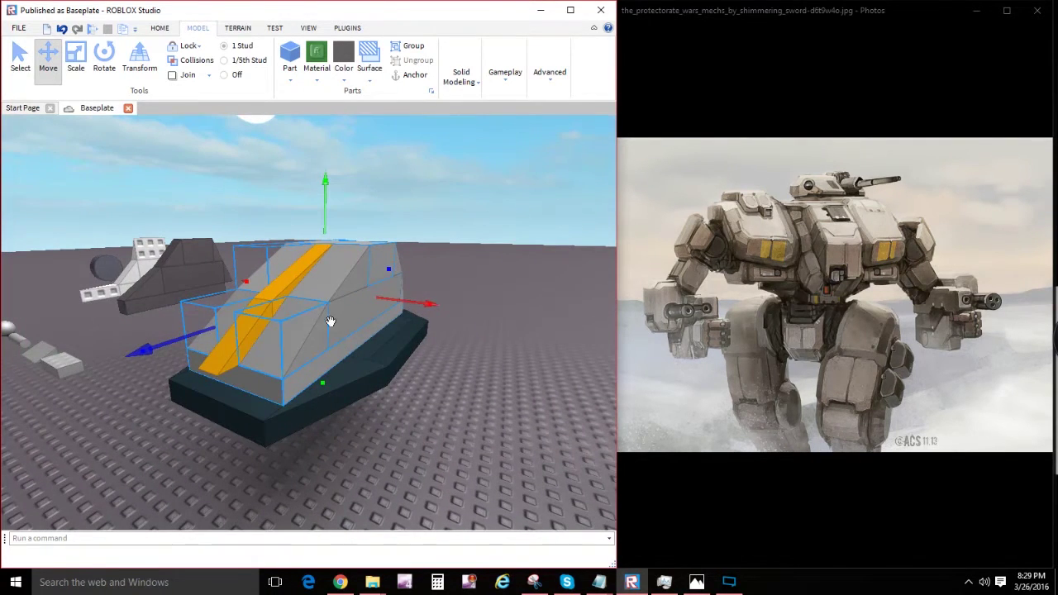
right_drag(338, 293, 341, 299)
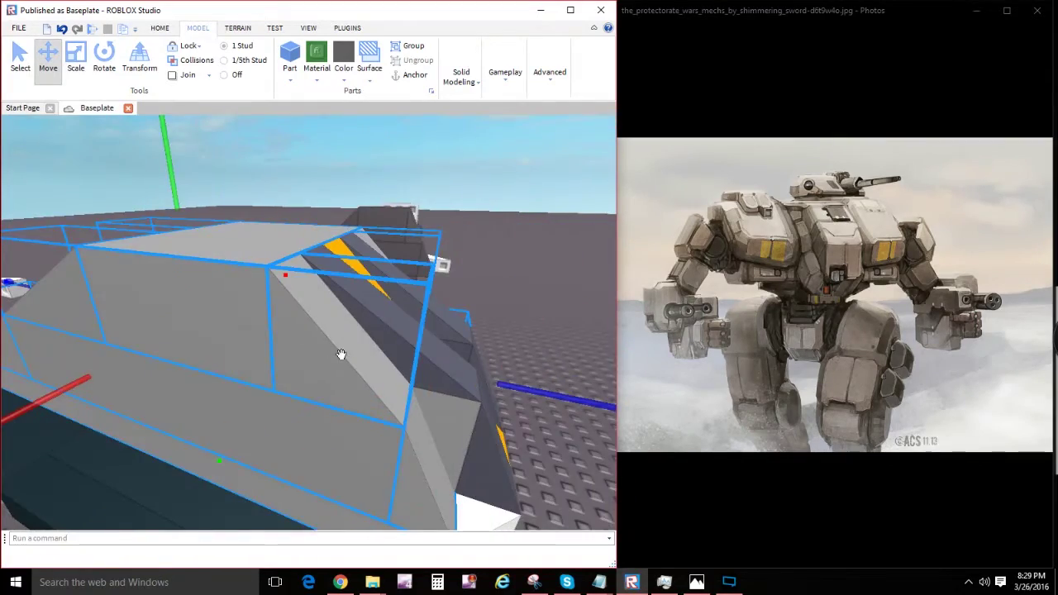
right_drag(342, 354, 252, 297)
scroll(114, 197, down, 4)
right_drag(350, 292, 334, 306)
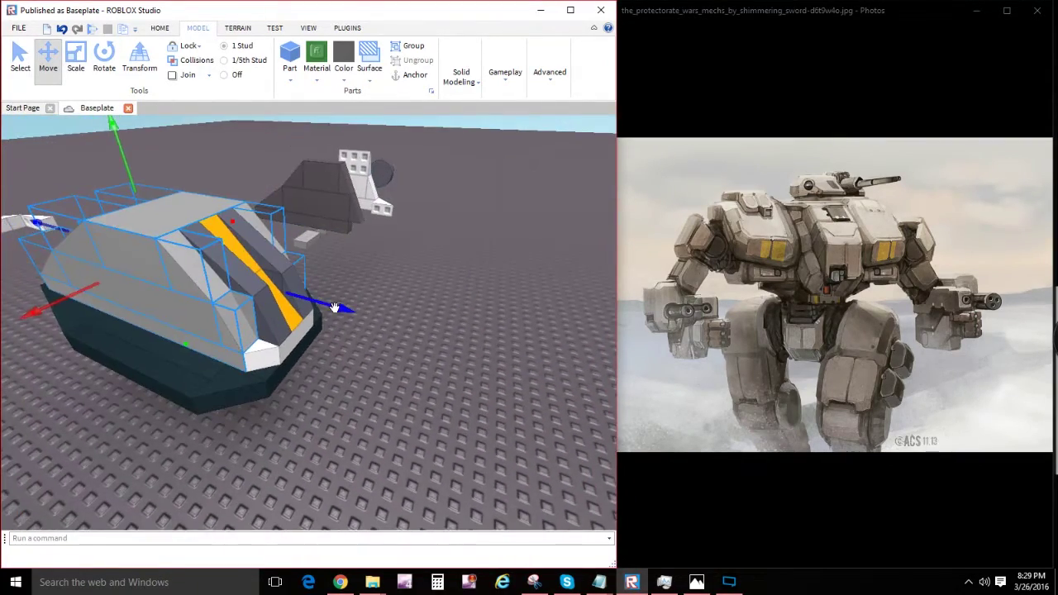
drag(331, 309, 507, 247)
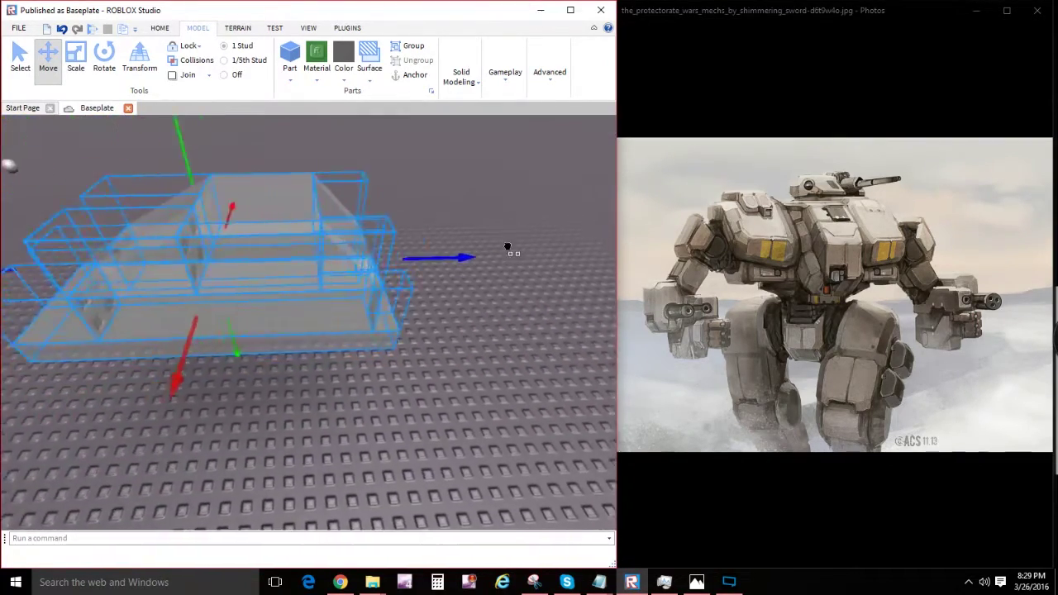
right_drag(508, 247, 441, 330)
click(454, 341)
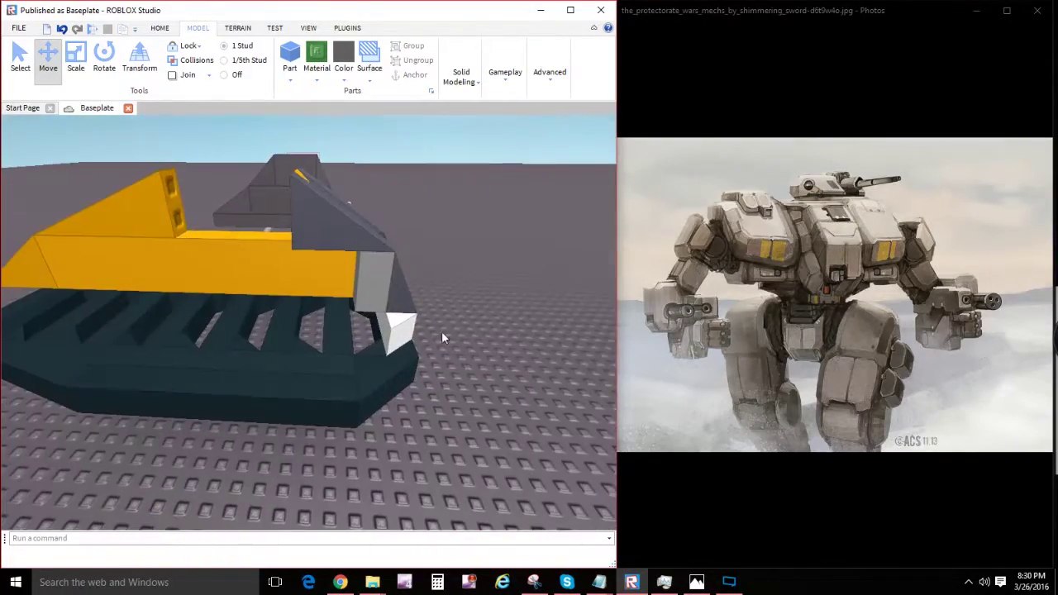
Step: Colour the light grey end block beneath the blue-grey side armour dark blue-grey to match the armour
click(380, 291)
right_drag(381, 290, 467, 202)
drag(436, 180, 408, 181)
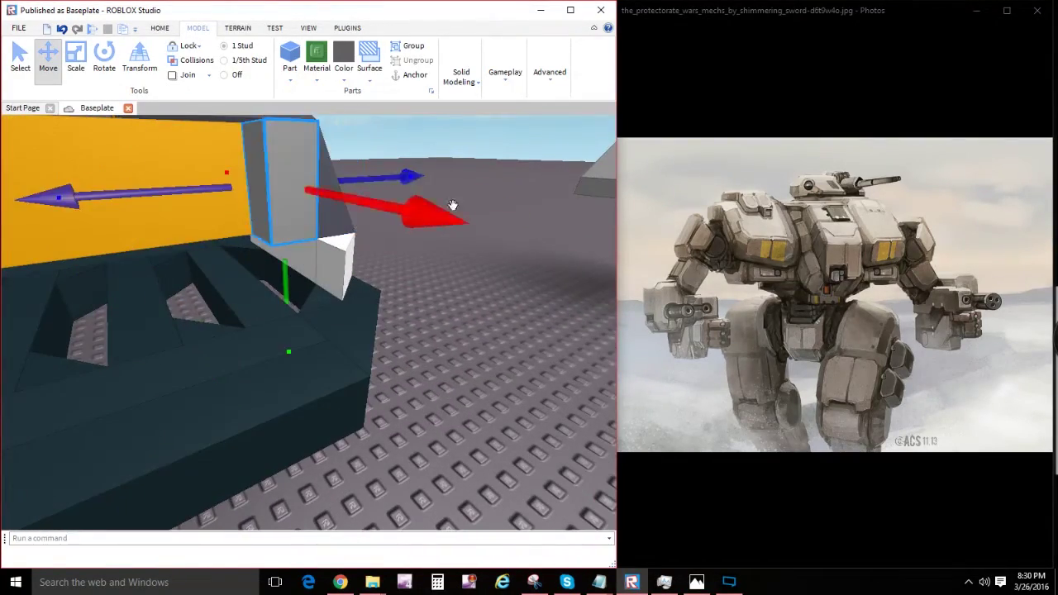
click(462, 248)
right_drag(454, 206, 456, 265)
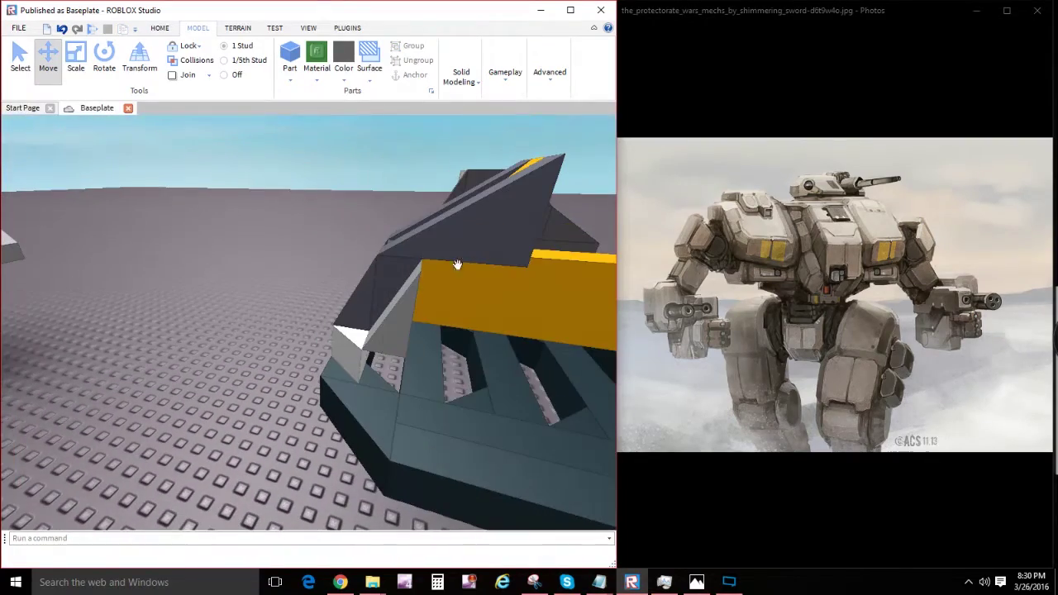
click(411, 304)
right_drag(392, 309, 437, 333)
click(447, 322)
key(w)
key(w)
click(297, 321)
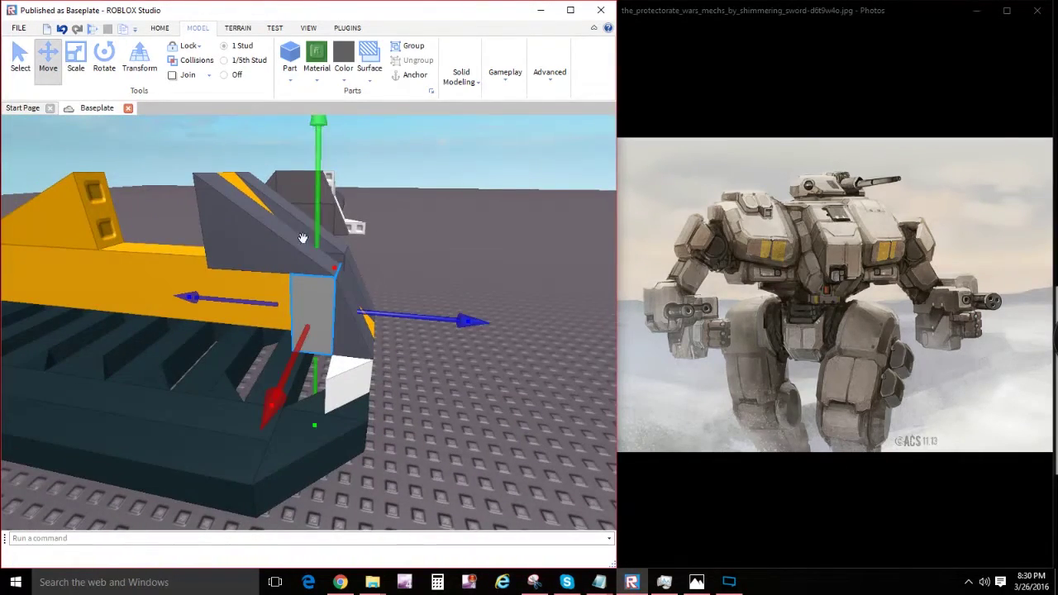
click(344, 79)
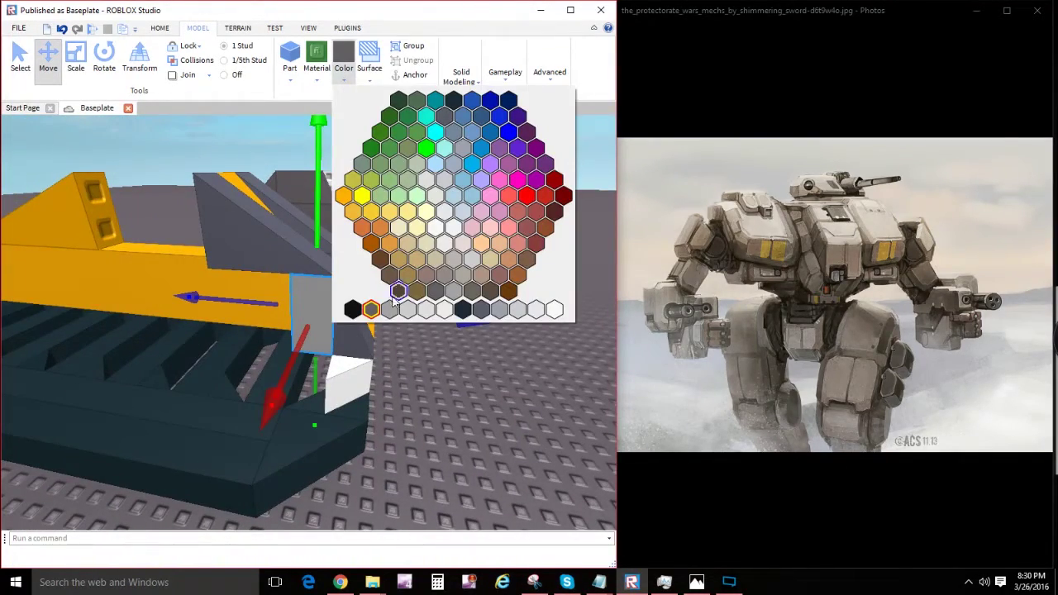
click(487, 312)
click(483, 367)
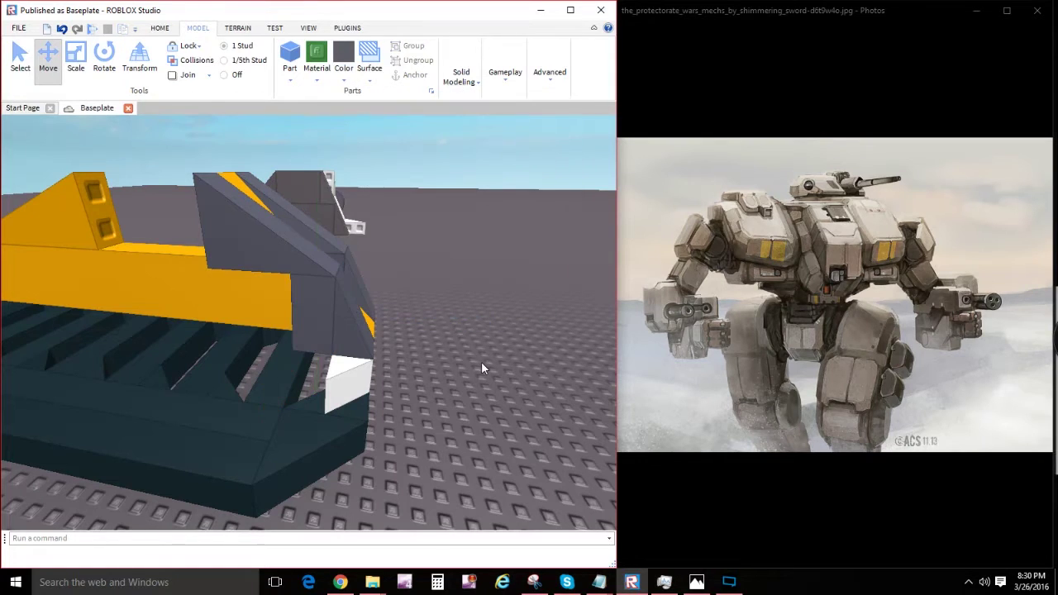
Step: Select the blue-grey armour pieces with their orange stripe and move them together away from the orange core
click(314, 299)
ctrl+click(266, 251)
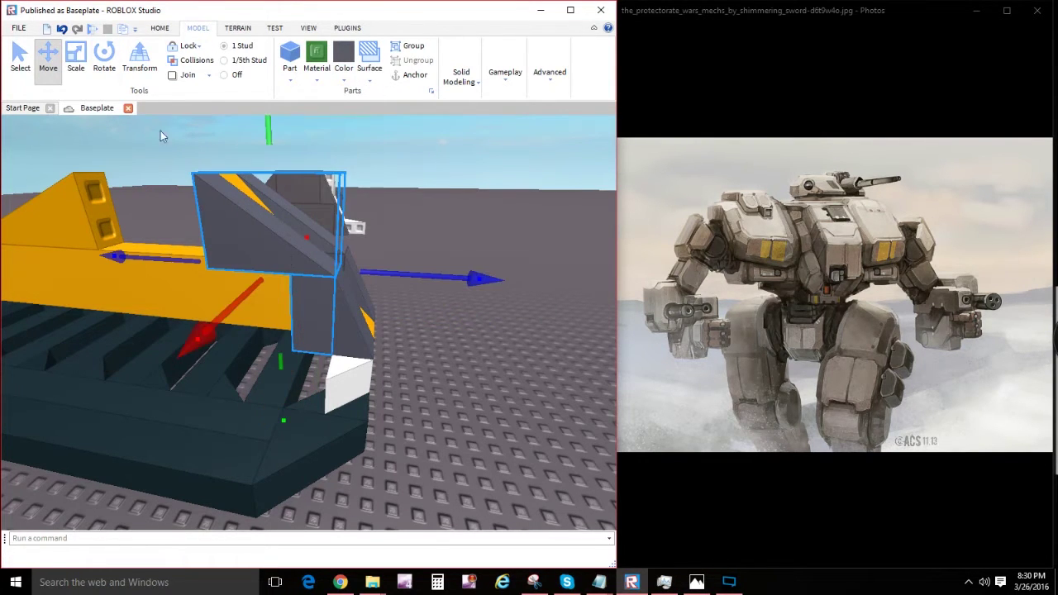
click(20, 57)
right_drag(353, 318, 301, 262)
ctrl+click(291, 267)
ctrl+click(355, 203)
right_drag(356, 207, 357, 189)
key(s)
click(48, 58)
scroll(217, 207, up, 1)
drag(354, 396, 333, 303)
right_drag(352, 314, 333, 303)
drag(333, 303, 327, 196)
click(435, 272)
Step: Select the long orange core block with its four end wedges and move them together up off the hull
right_drag(434, 275, 373, 275)
key(e)
click(14, 61)
click(291, 363)
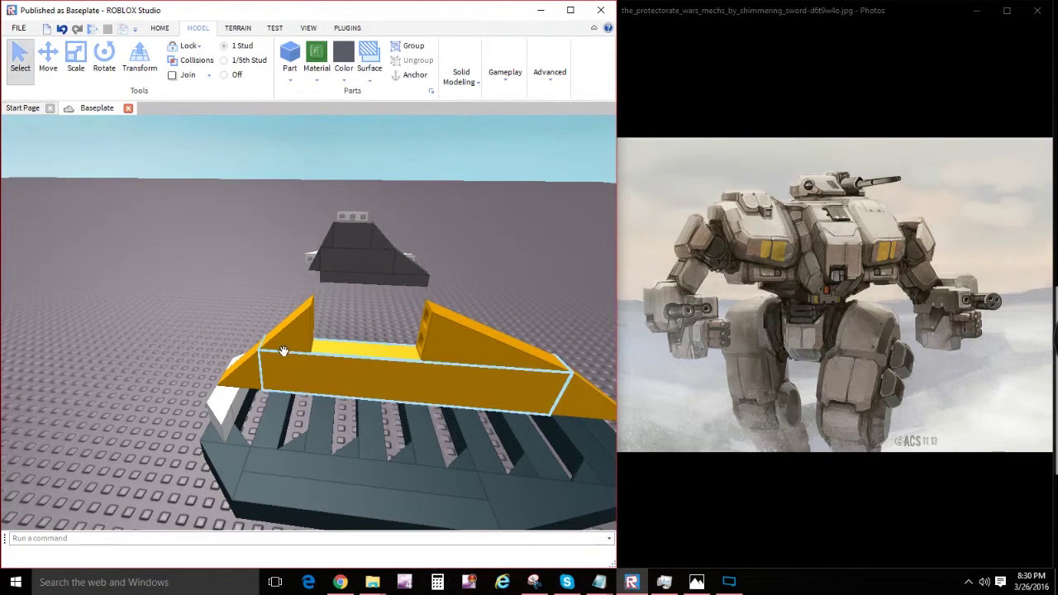
ctrl+click(286, 342)
ctrl+click(240, 370)
ctrl+click(475, 346)
ctrl+click(565, 396)
key(s)
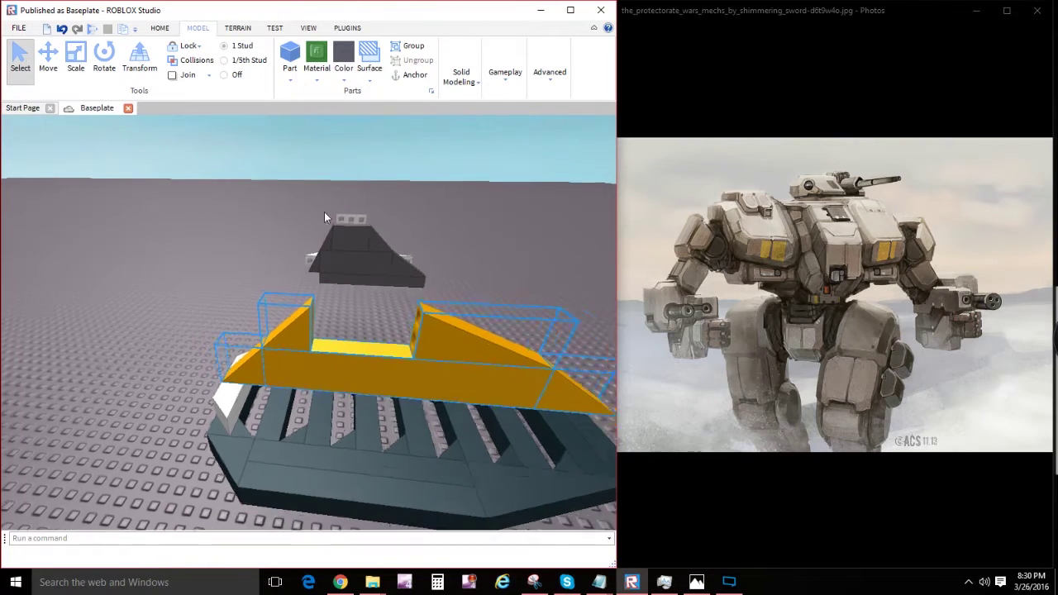
key(q)
right_drag(361, 231, 236, 190)
click(46, 60)
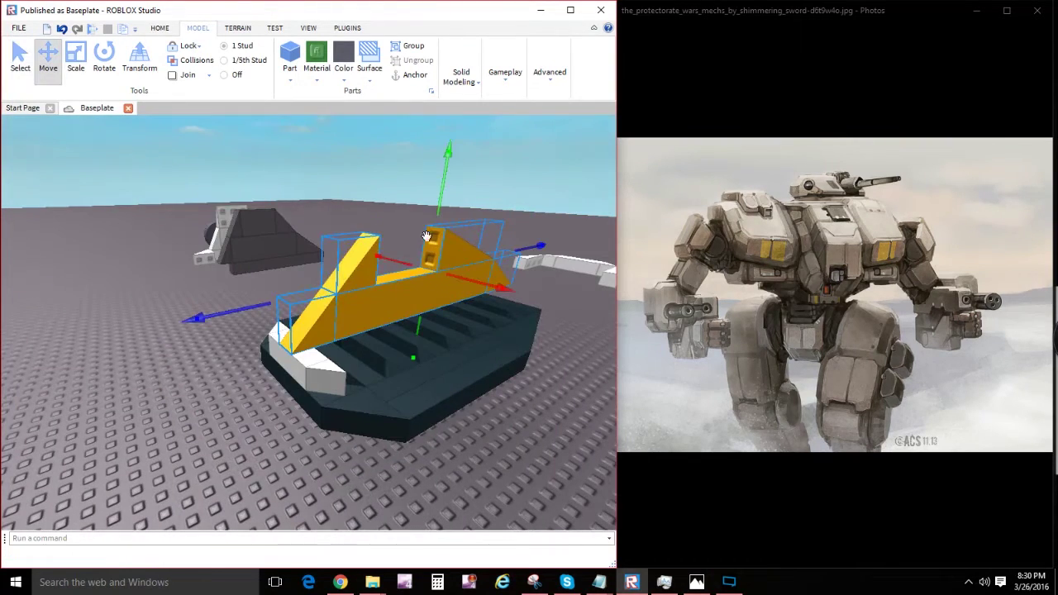
drag(444, 197, 443, 179)
right_drag(417, 239, 347, 339)
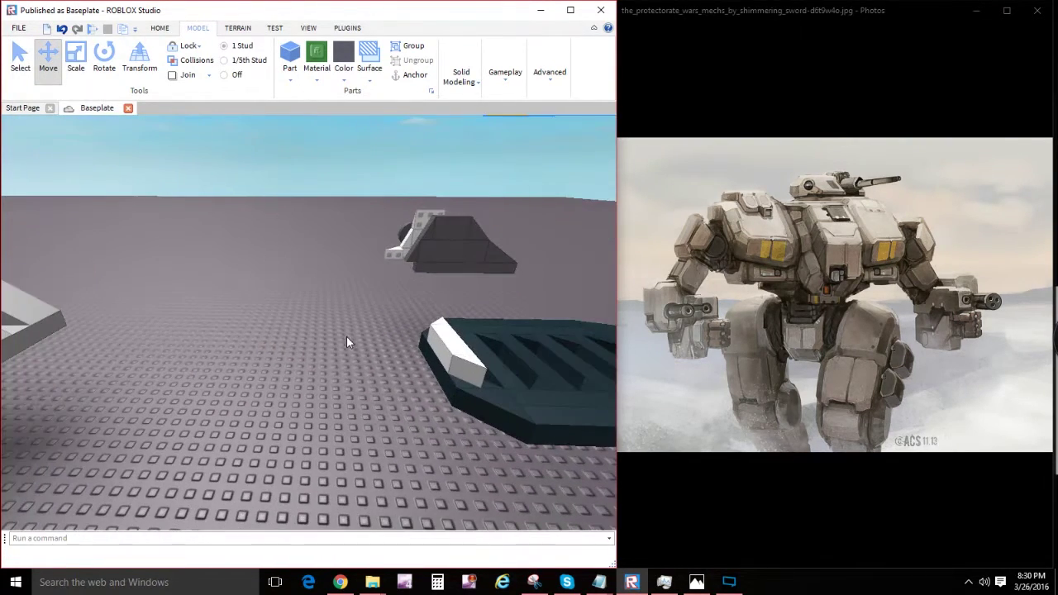
click(347, 339)
Step: Select the white rim blocks at the hull's end, raise them and move them outward from the slatted hull
key(d)
key(d)
right_drag(282, 380, 297, 313)
key(w)
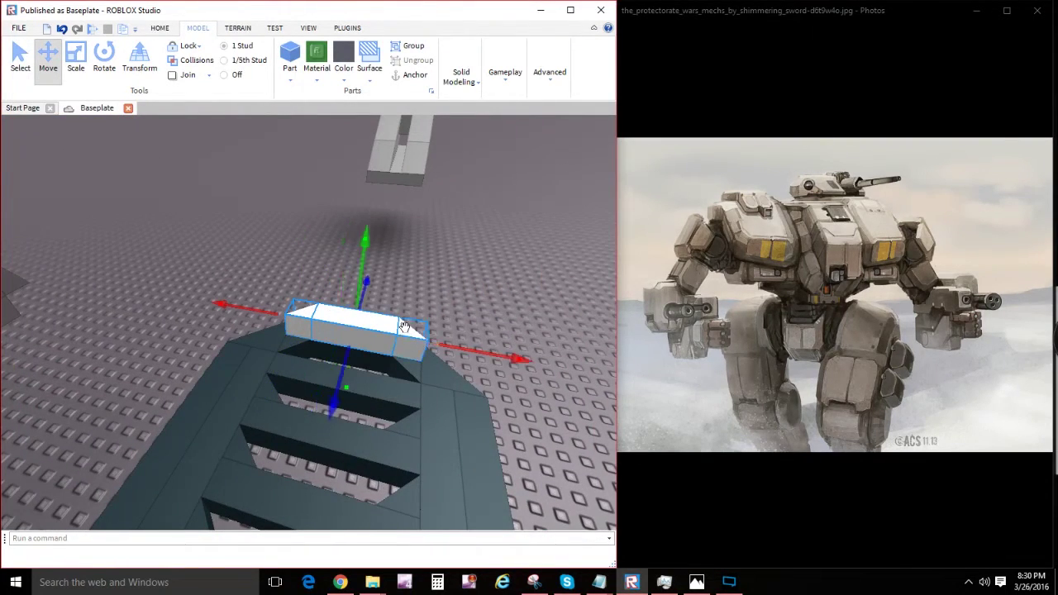
right_drag(349, 379, 453, 355)
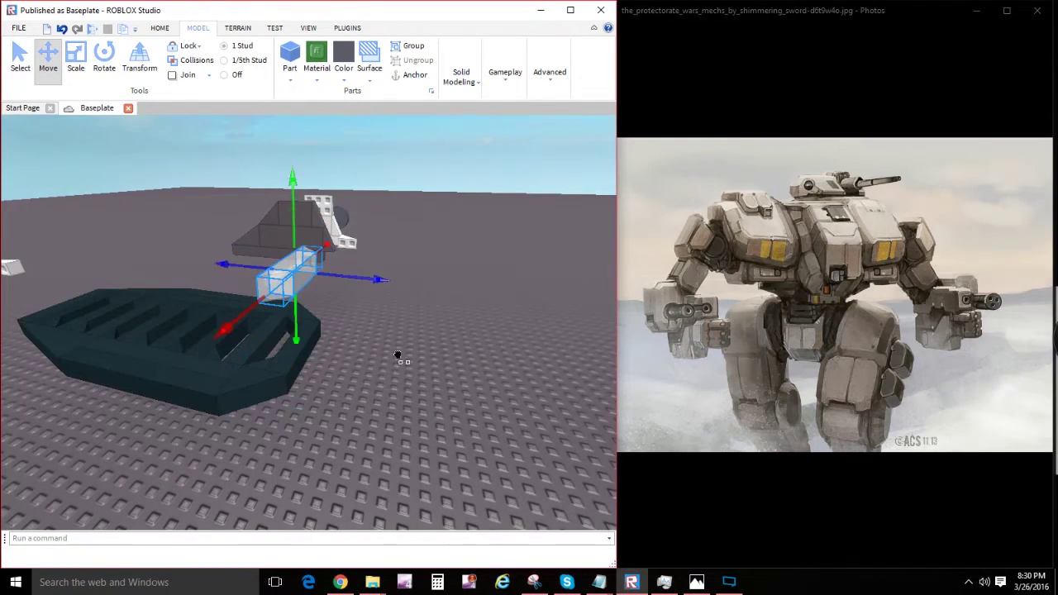
mouse_move(391, 386)
right_down()
mouse_move(372, 373)
mouse_move(381, 371)
right_up()
drag(351, 255, 350, 276)
right_drag(370, 292, 388, 304)
drag(366, 284, 468, 296)
scroll(372, 339, down, 3)
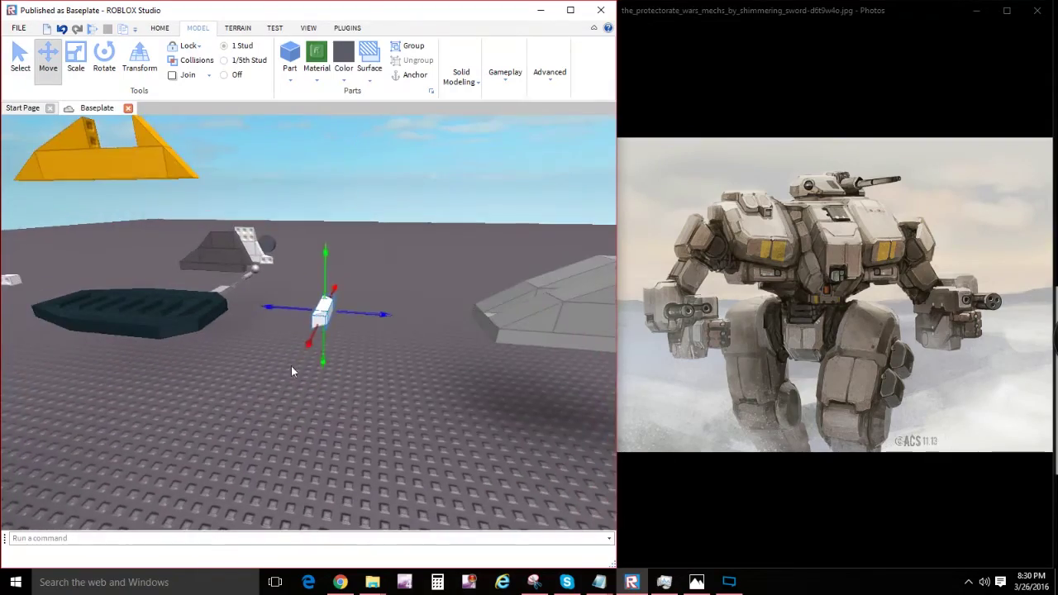
click(282, 378)
mouse_move(282, 378)
right_down()
mouse_move(321, 391)
mouse_move(281, 376)
right_up()
Step: Delete the strip beside the hull's end plate and scale the end plate inward to fill the gap
key(s)
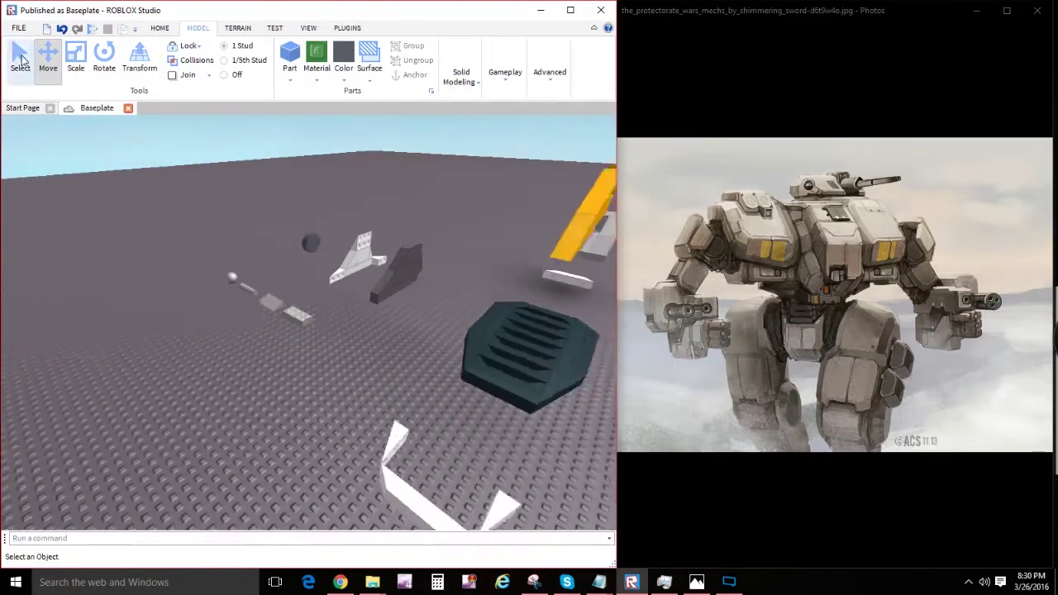
click(19, 63)
right_drag(331, 274, 349, 300)
key(w)
click(363, 355)
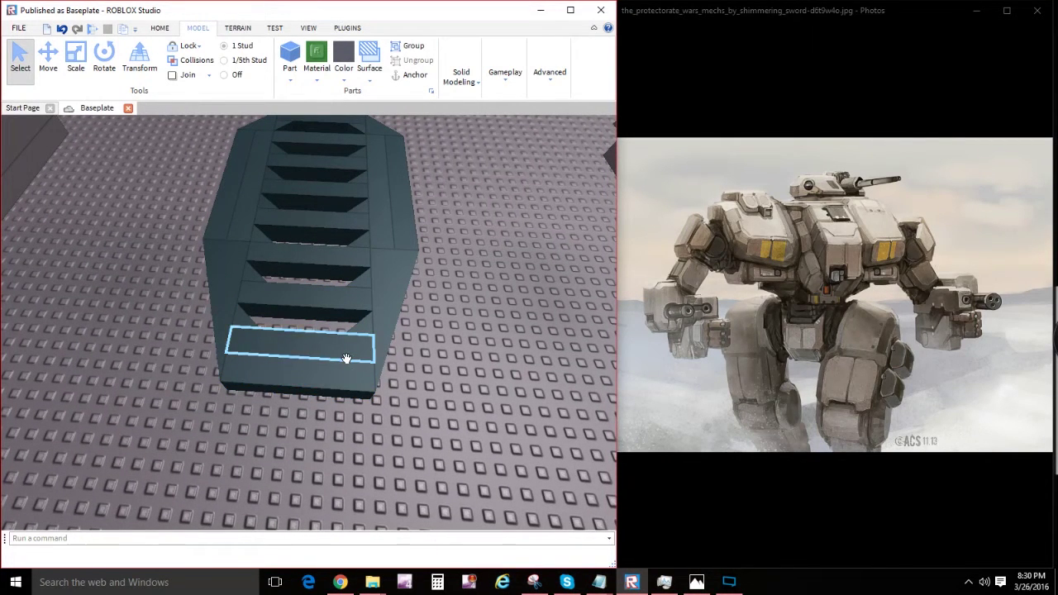
key(Delete)
click(338, 371)
click(76, 60)
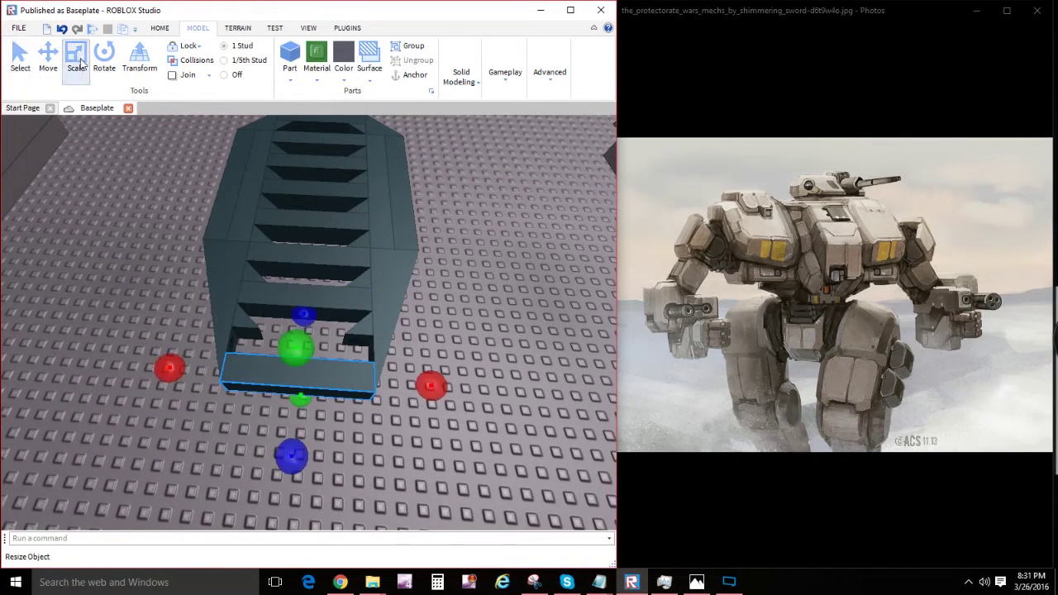
drag(304, 311, 306, 285)
Step: Select all slats, side panels and corner pieces of the dark teal hull and fuse them into one union
click(20, 59)
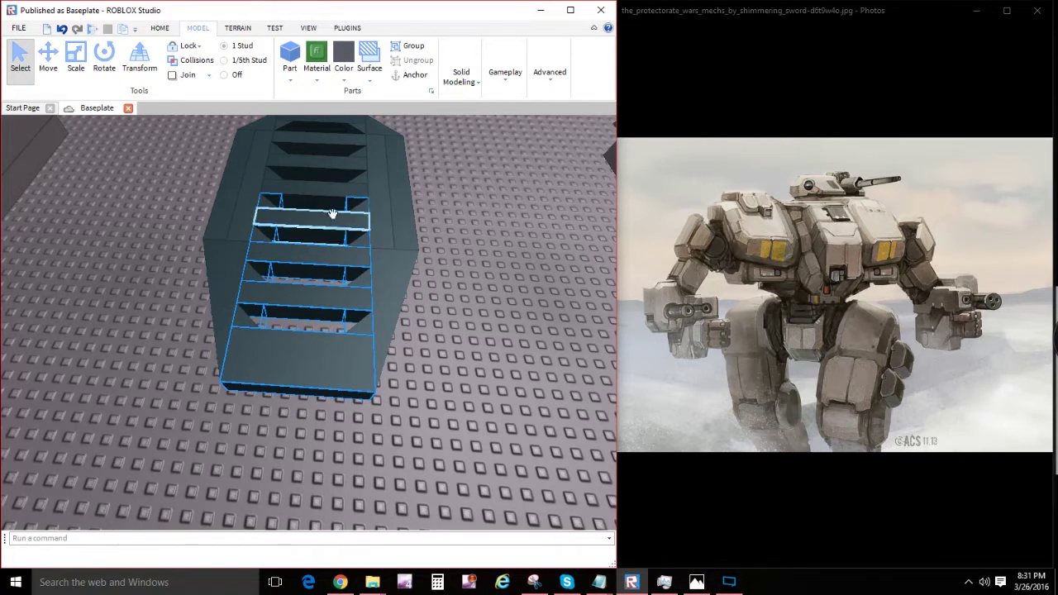
ctrl+click(312, 189)
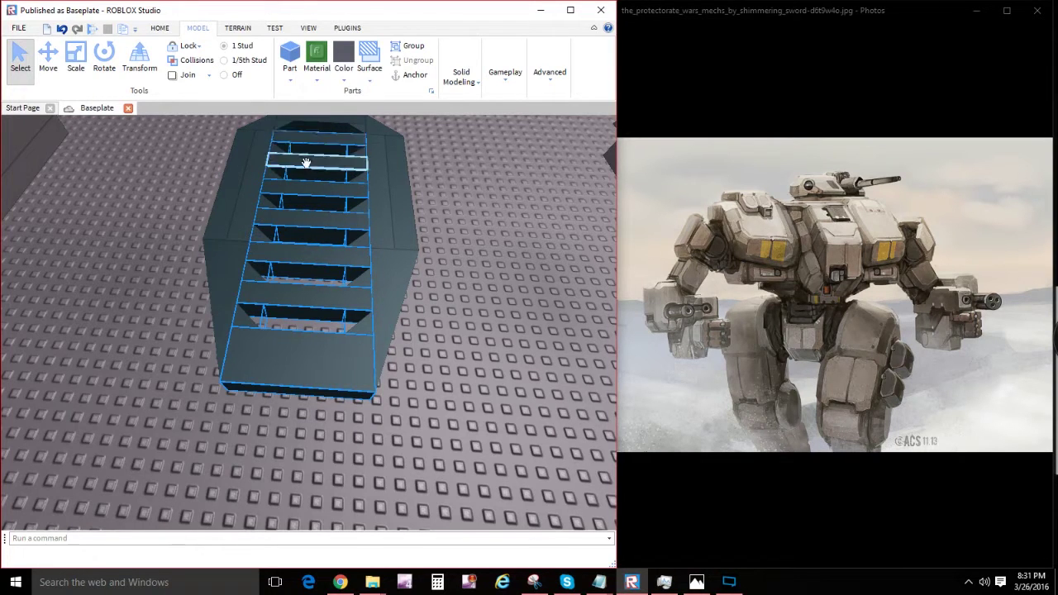
right_drag(306, 163, 313, 168)
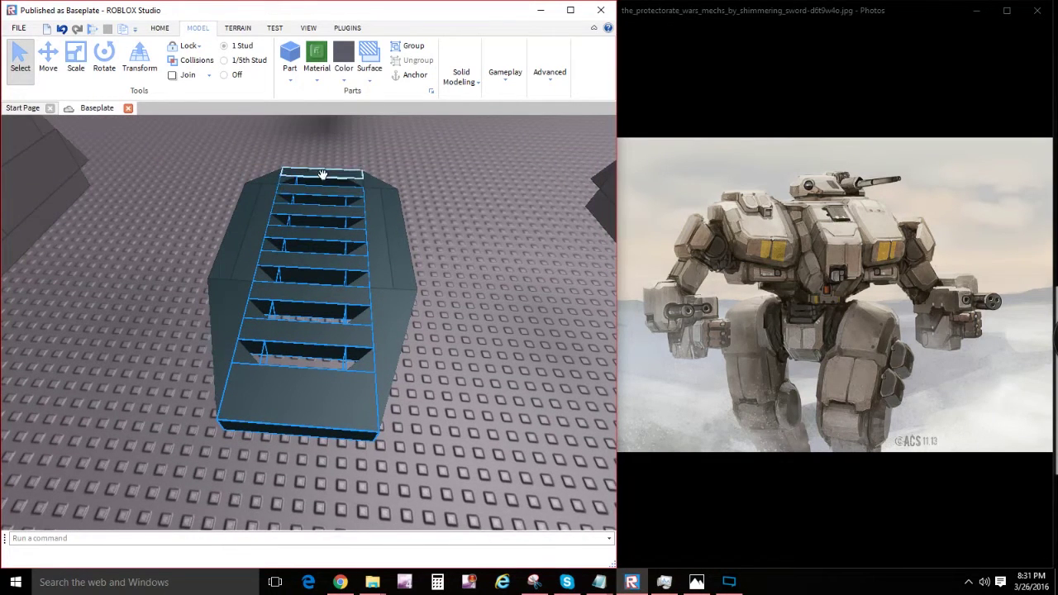
ctrl+click(394, 209)
ctrl+click(246, 304)
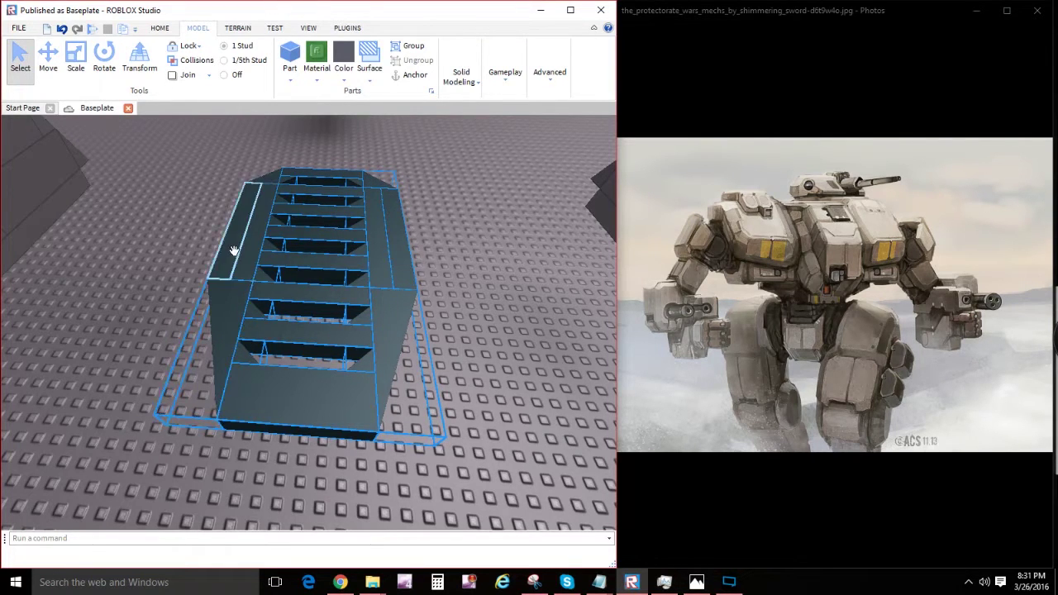
right_drag(471, 311, 472, 314)
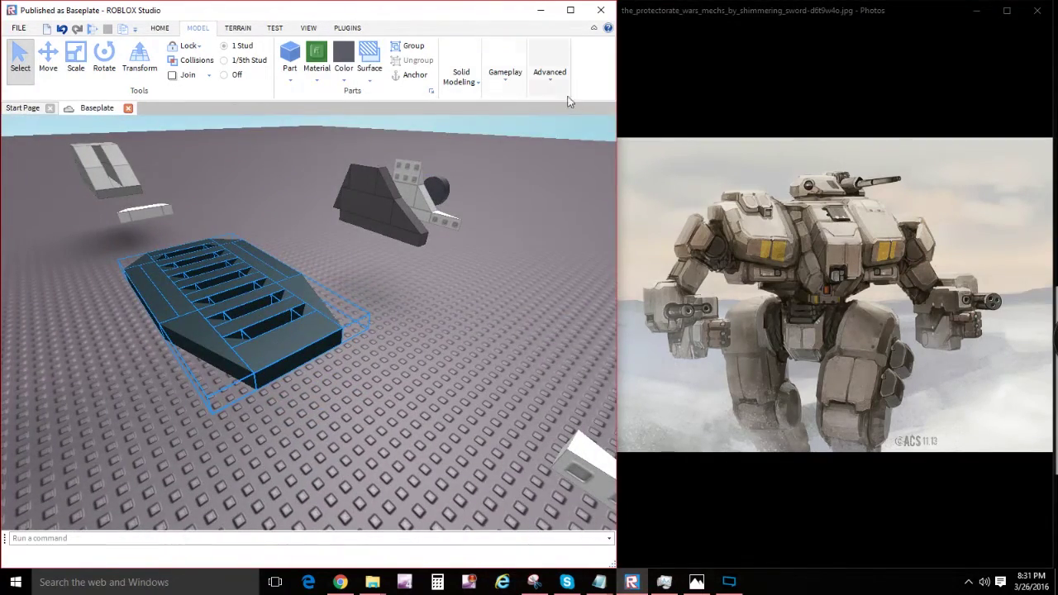
drag(615, 98, 946, 91)
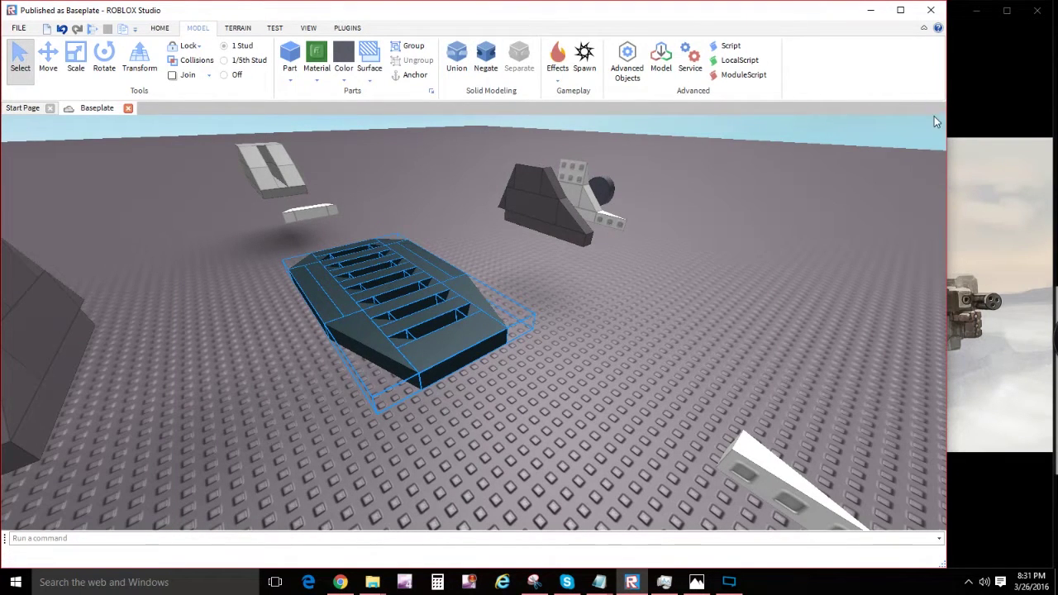
drag(945, 113, 616, 130)
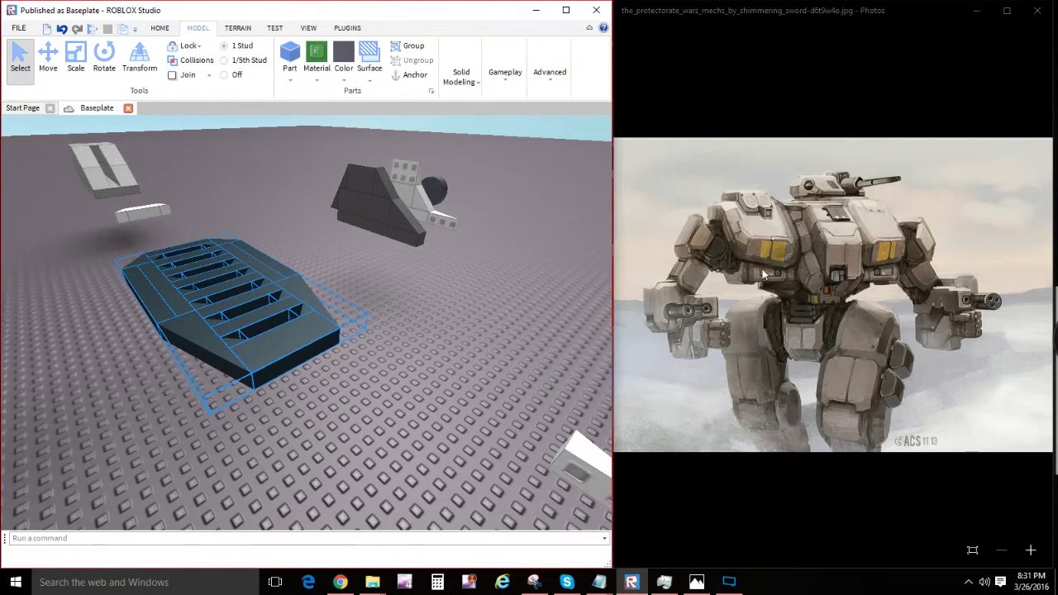
click(474, 86)
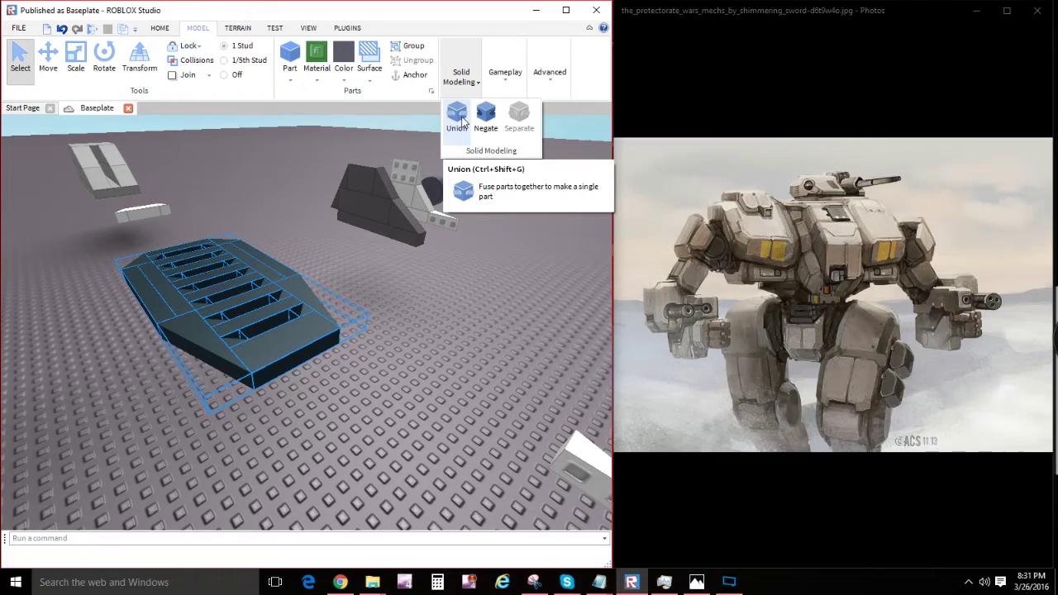
click(461, 121)
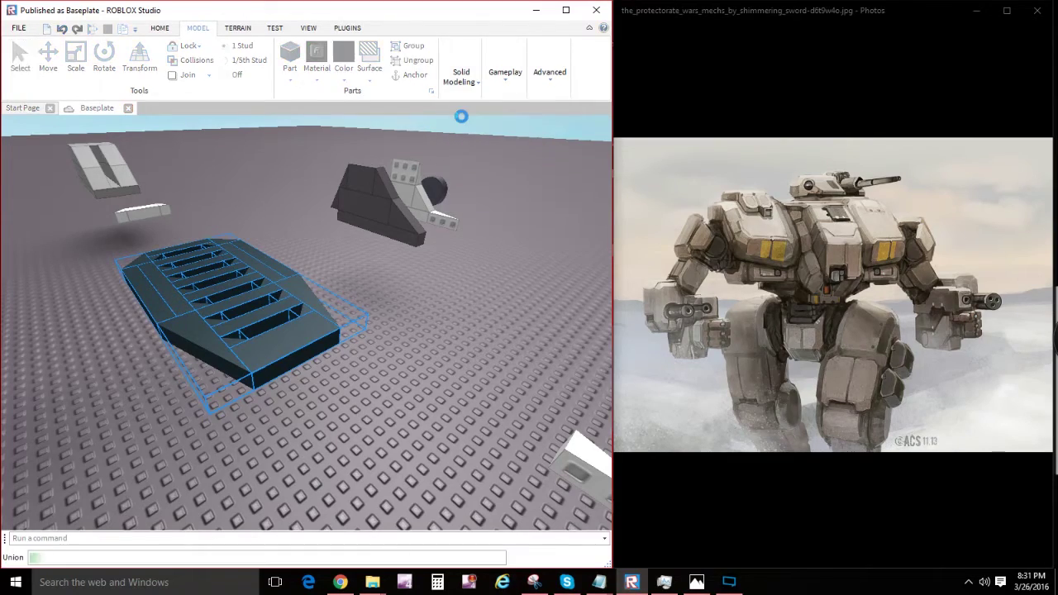
key(w)
right_drag(422, 223, 552, 427)
key(s)
key(s)
key(s)
click(51, 73)
key(w)
mouse_move(397, 241)
mouse_down()
mouse_move(395, 295)
mouse_move(397, 223)
mouse_up()
right_drag(459, 399, 15, 32)
key(ctrl+z)
Step: Select the three white rim blocks lying below the light grey panel section and fuse them into one union
click(457, 395)
key(w)
right_drag(154, 122, 350, 242)
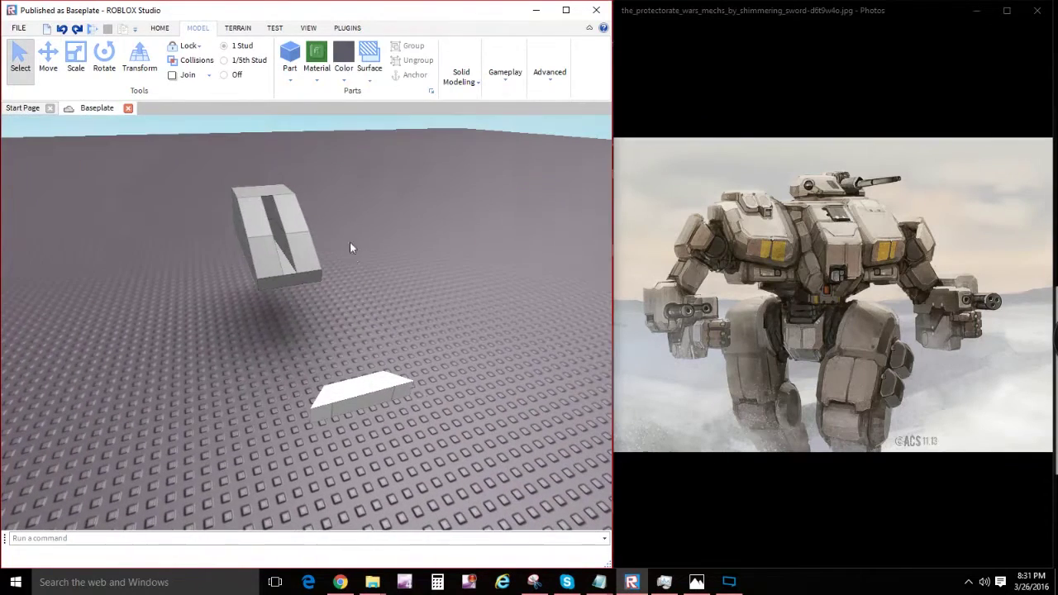
click(402, 383)
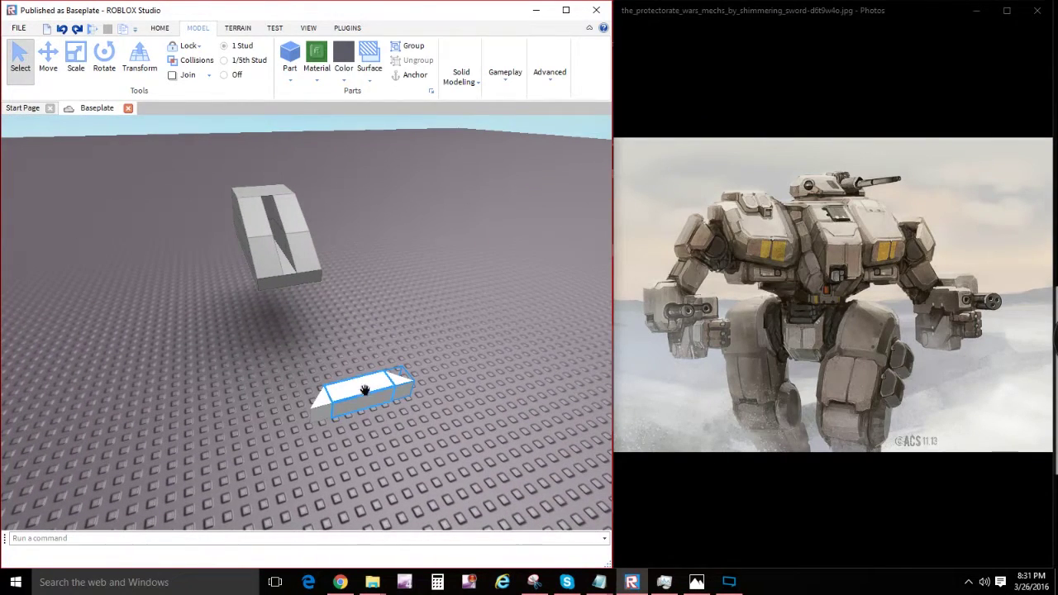
click(450, 89)
click(460, 117)
Step: Select all pieces of the slotted light grey panel section and fuse them into one union
right_drag(428, 252, 428, 251)
scroll(428, 252, up, 3)
right_drag(334, 290, 334, 289)
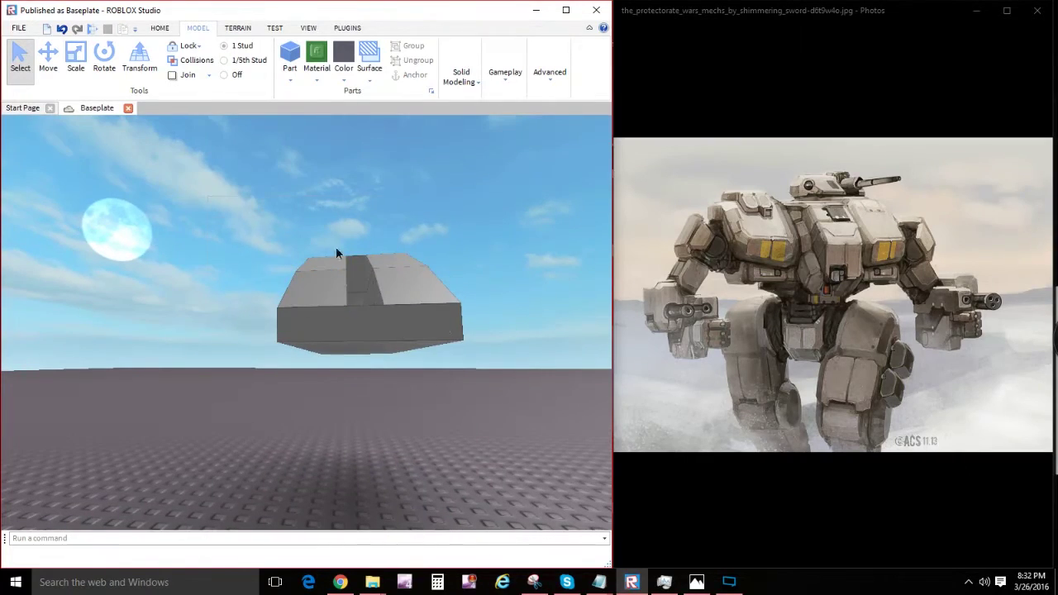
drag(335, 252, 519, 412)
click(461, 78)
click(455, 110)
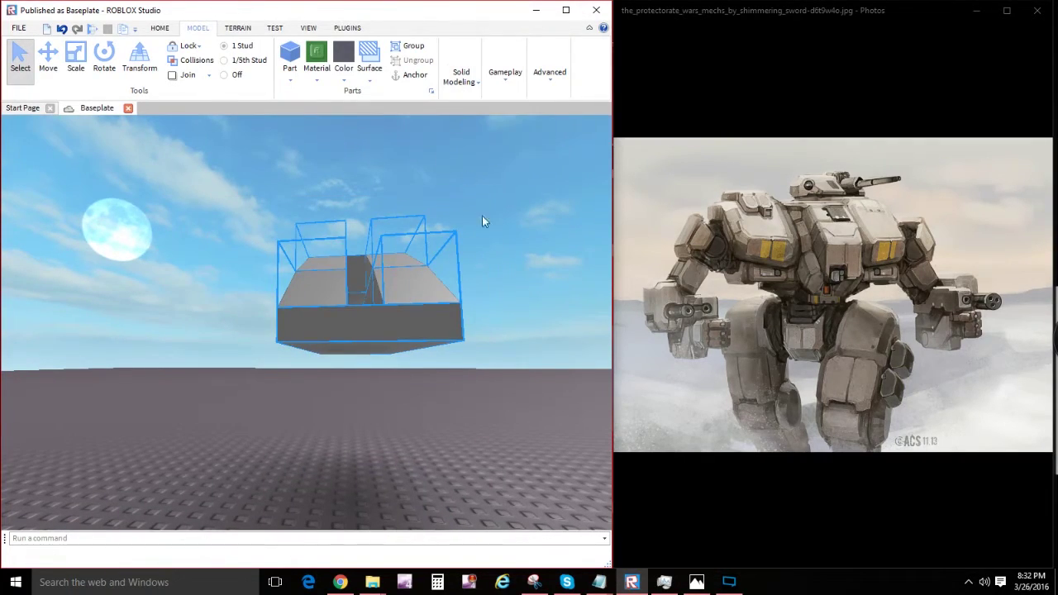
right_drag(512, 271, 516, 276)
click(514, 277)
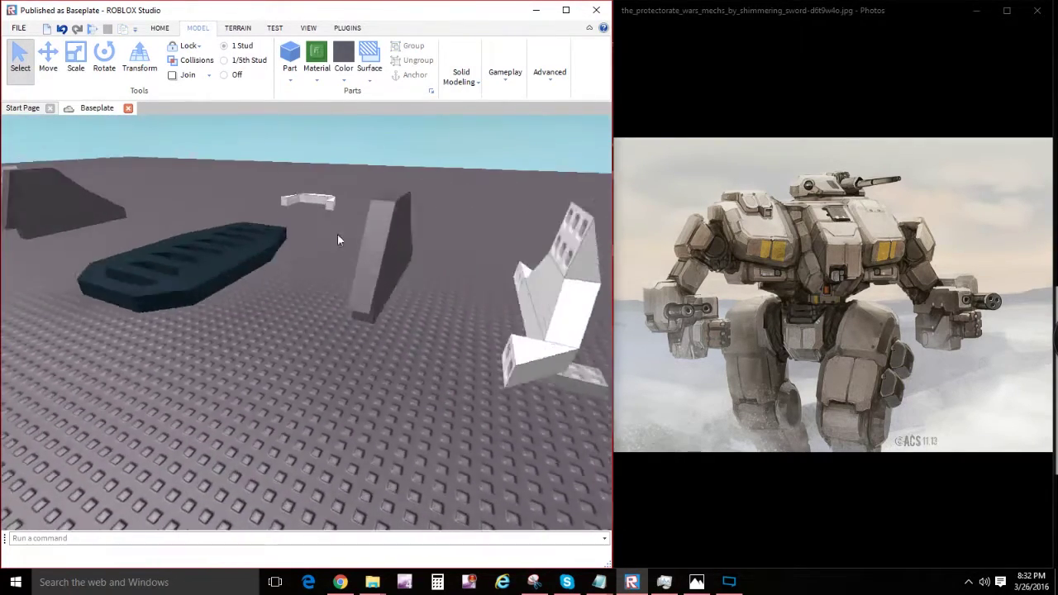
Step: Select all pieces of one dark grey side section and fuse them into one union
right_drag(414, 293, 418, 284)
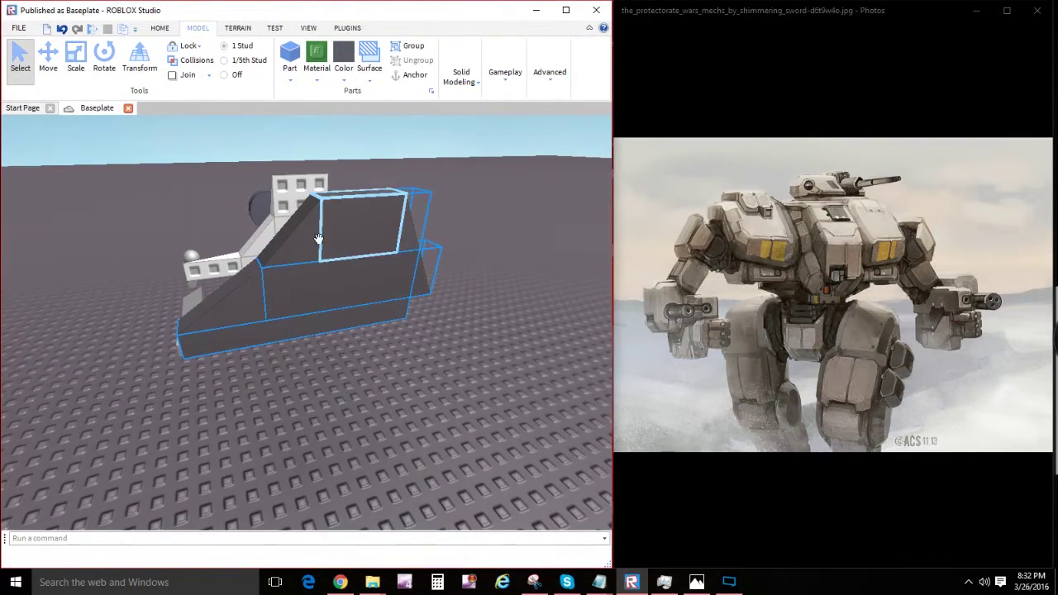
click(481, 82)
click(457, 116)
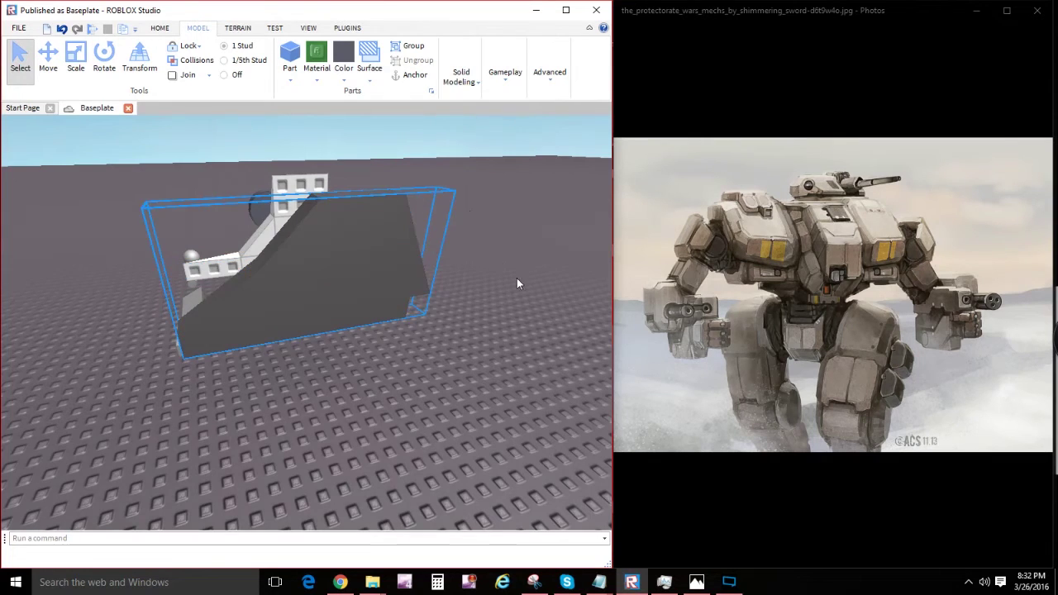
Step: Select the pieces of the white studded section beside the dark disc and fuse them into one union
right_drag(517, 277, 436, 252)
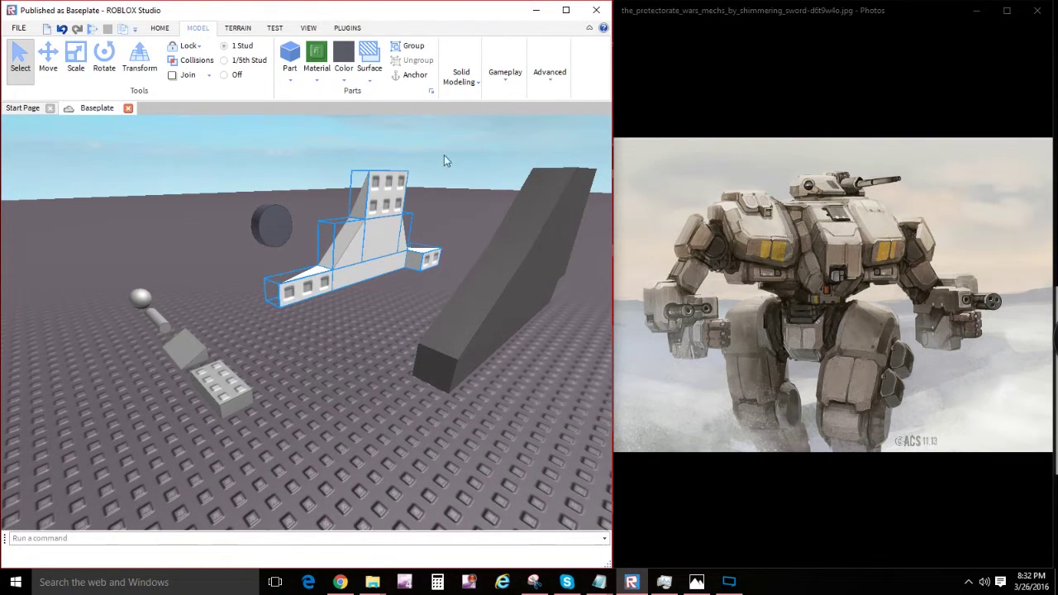
click(459, 77)
click(455, 123)
Step: Fuse the pieces of the second dark grey side section into one union and those of the second white studded section into another
right_drag(391, 276, 395, 302)
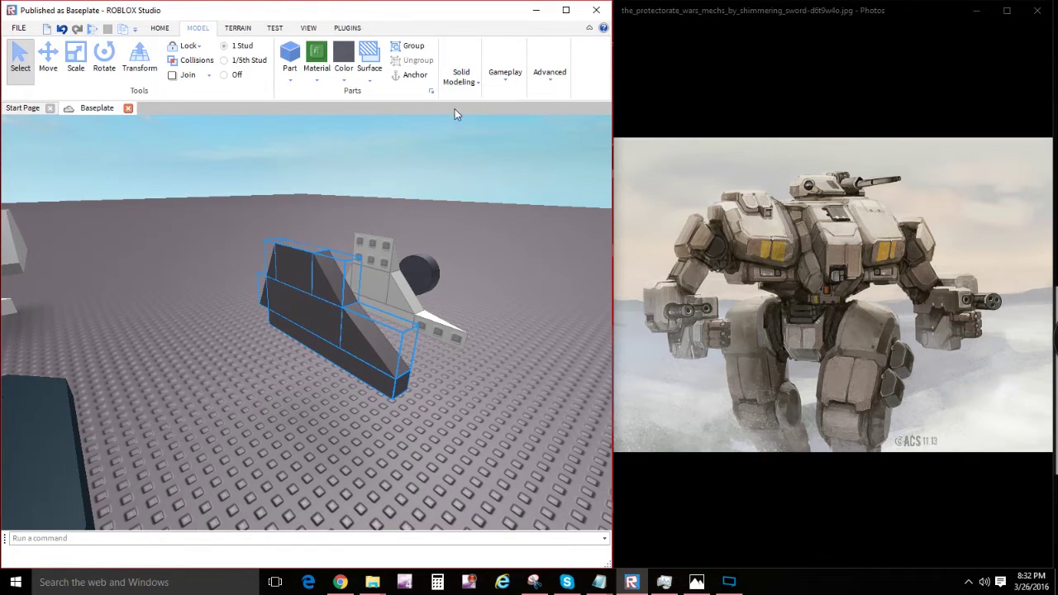
right_drag(327, 403, 327, 404)
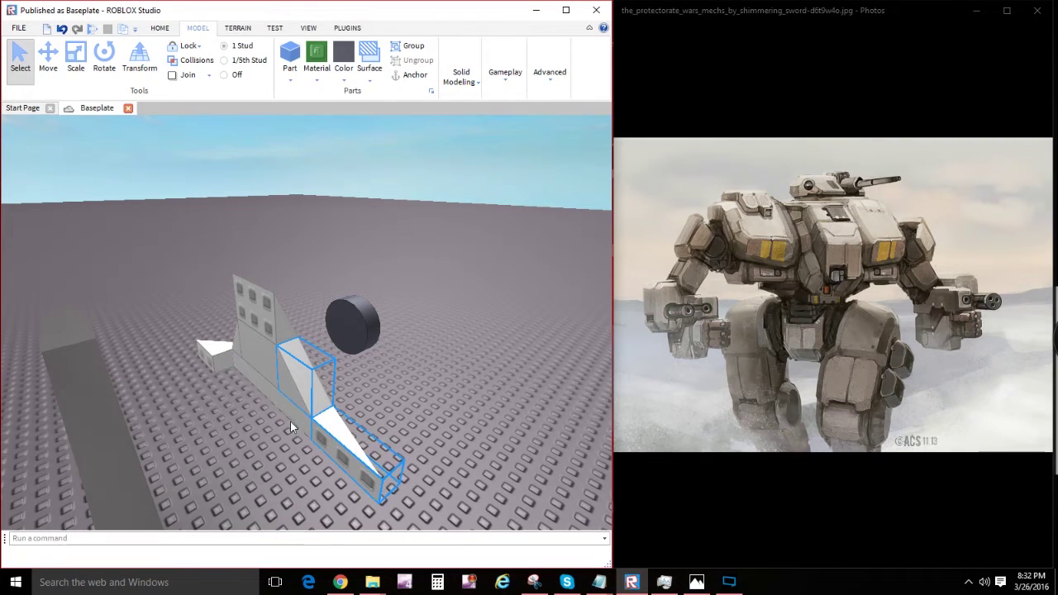
ctrl+click(257, 353)
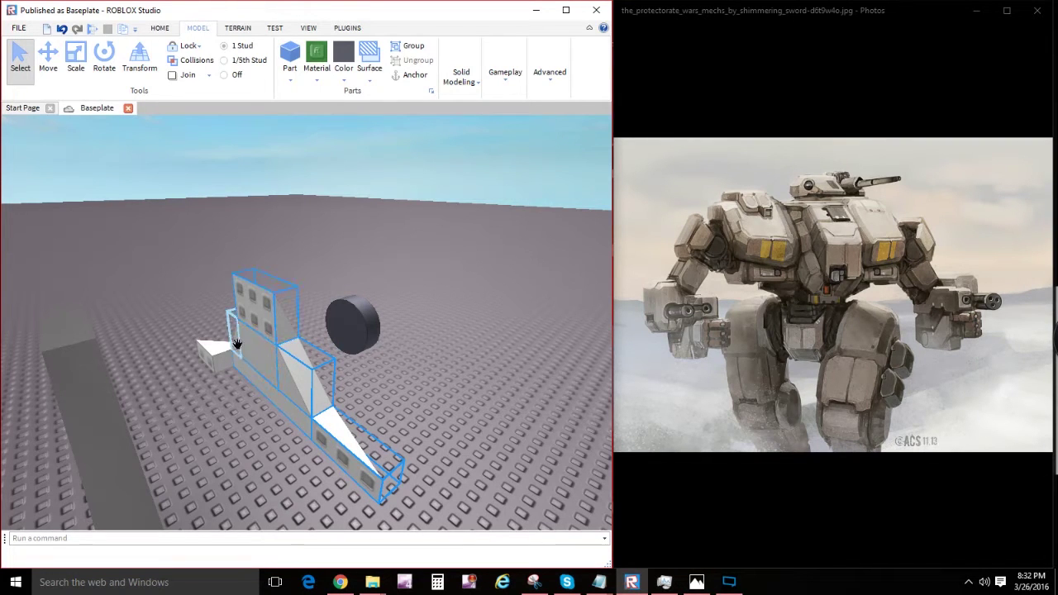
click(461, 78)
click(455, 151)
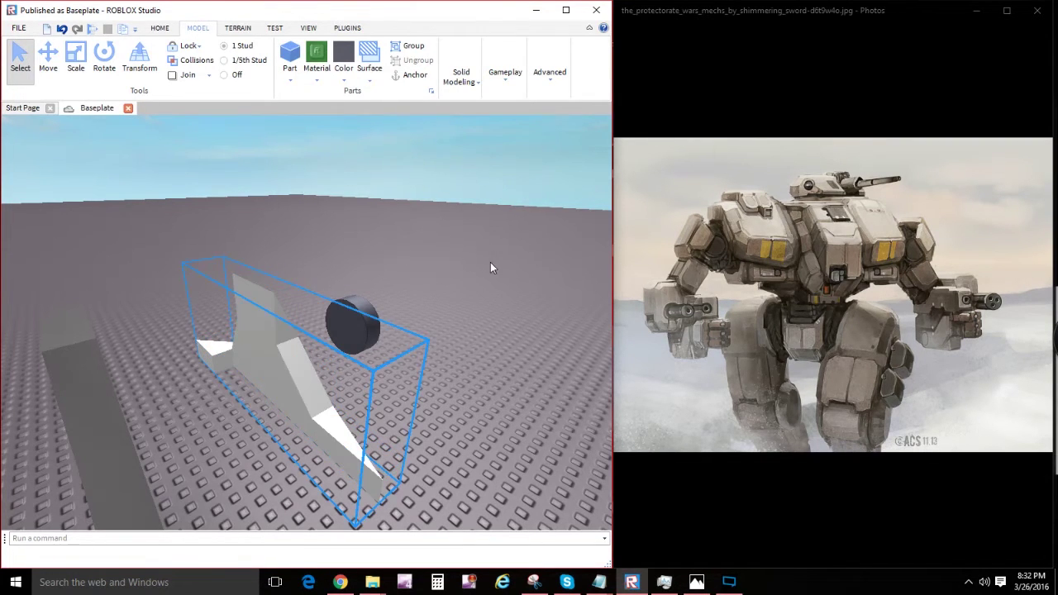
Step: Select all pieces of the yellow section and fuse them into one union
right_drag(491, 265, 347, 233)
key(w)
click(334, 208)
key(d)
drag(326, 222, 219, 266)
right_drag(220, 266, 372, 250)
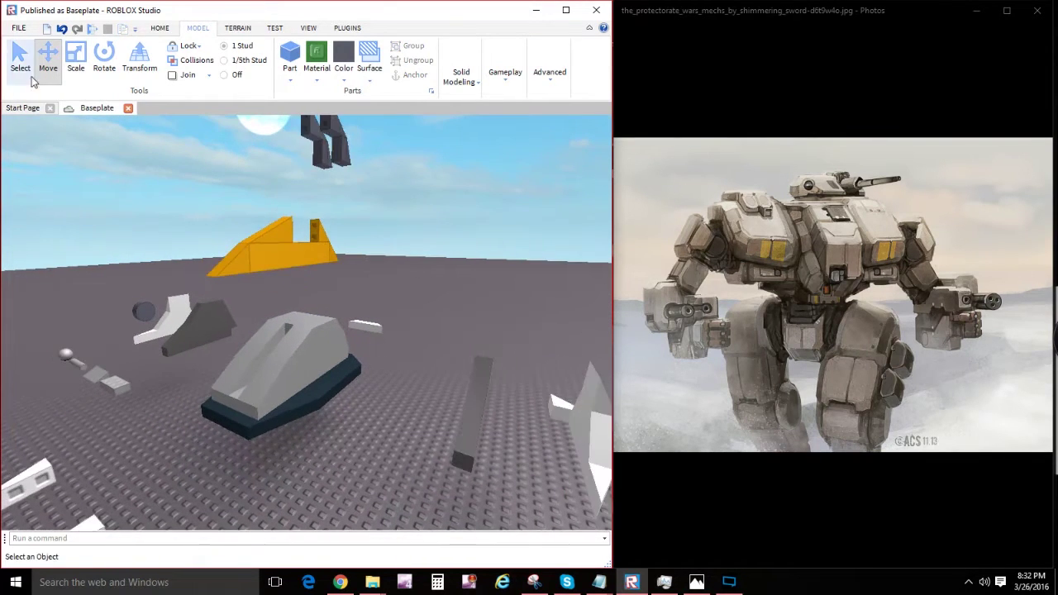
click(20, 58)
scroll(356, 255, up, 2)
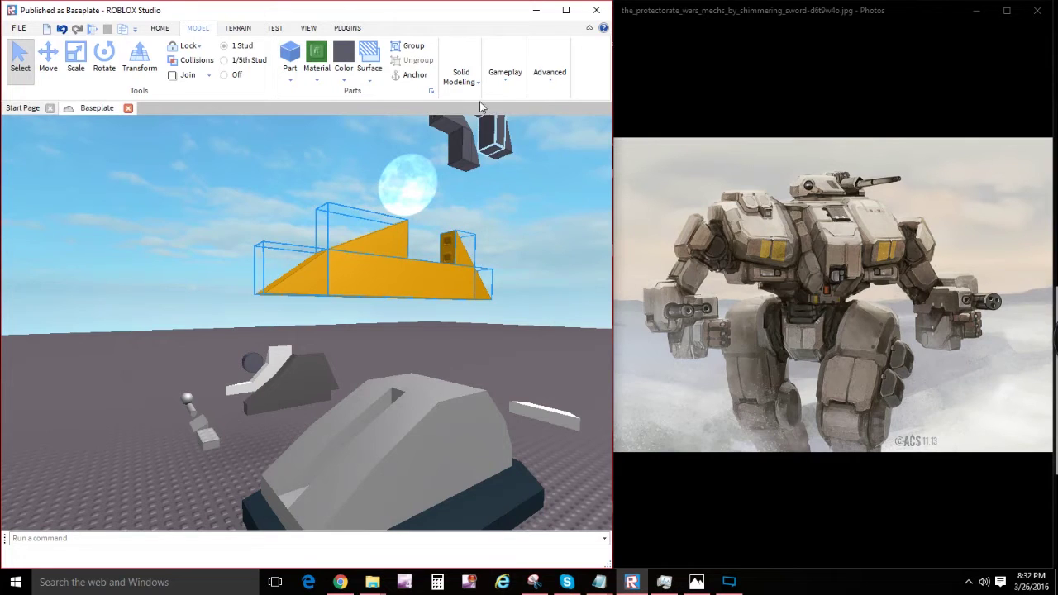
click(463, 78)
click(457, 118)
Step: Try to fuse all pieces of both dark slate prongs above the yellow section into a single union
scroll(476, 204, up, 4)
right_drag(477, 204, 506, 245)
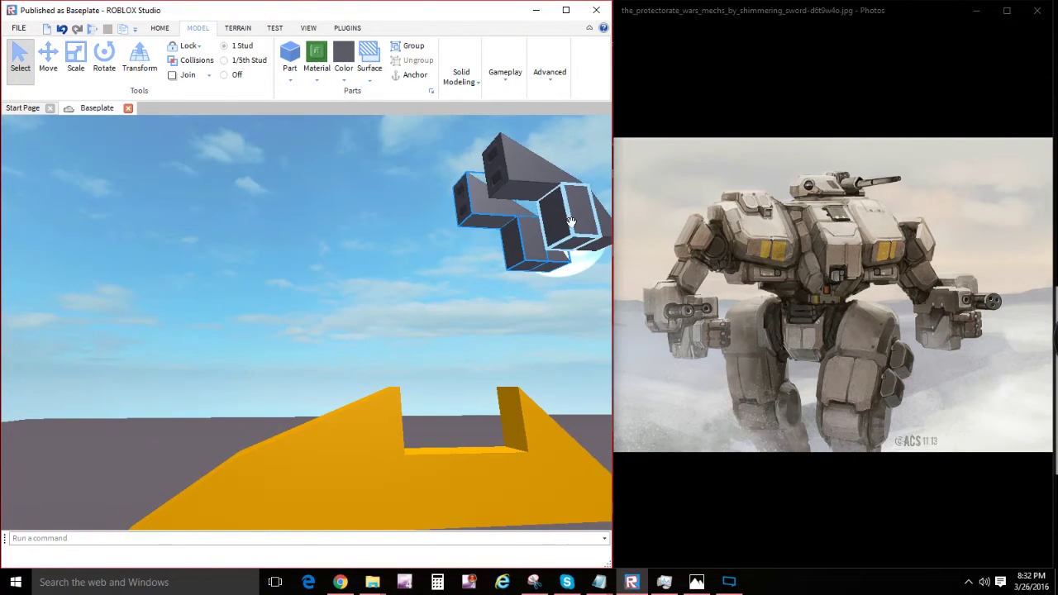
right_drag(529, 188, 532, 232)
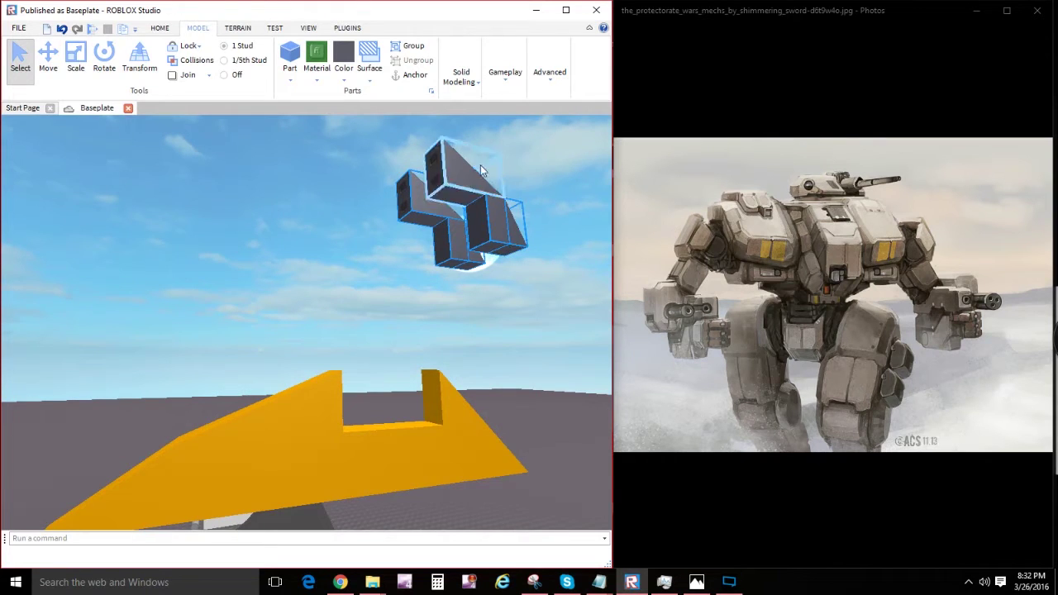
click(470, 82)
click(456, 118)
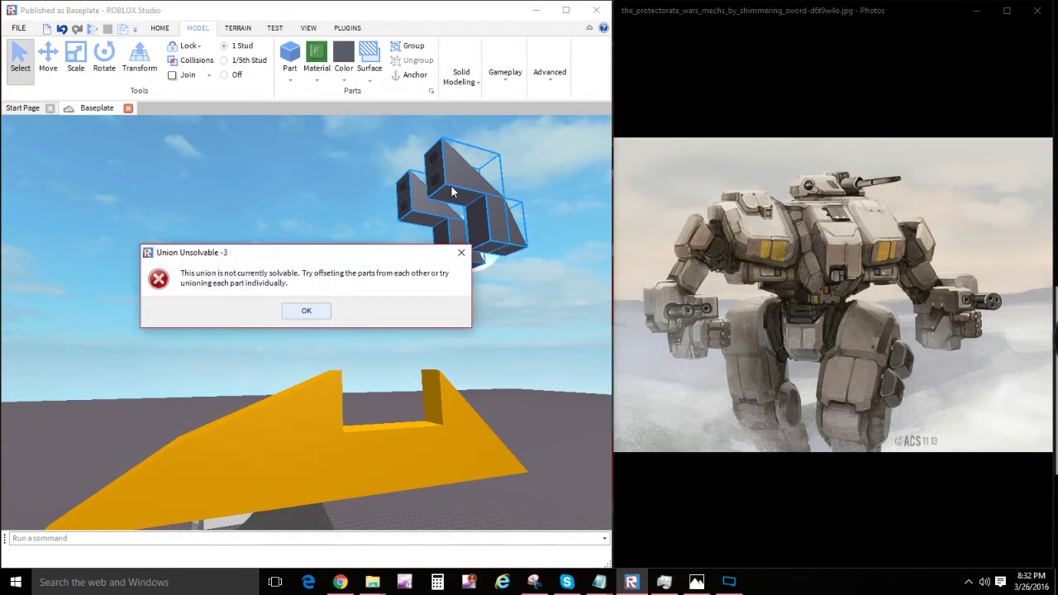
click(320, 310)
right_drag(412, 297, 416, 315)
click(415, 305)
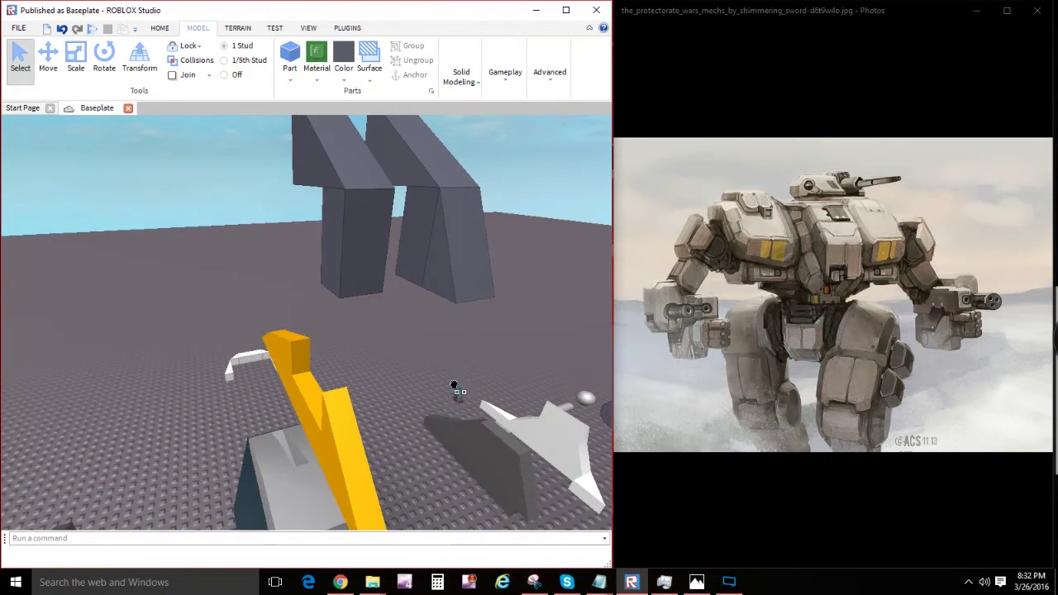
Step: Select only the pieces of one dark slate prong and fuse them into one union
right_drag(375, 256, 366, 278)
click(279, 242)
click(385, 274)
key(ctrl+t)
key(ctrl+t)
drag(366, 278, 327, 312)
right_drag(325, 306, 325, 303)
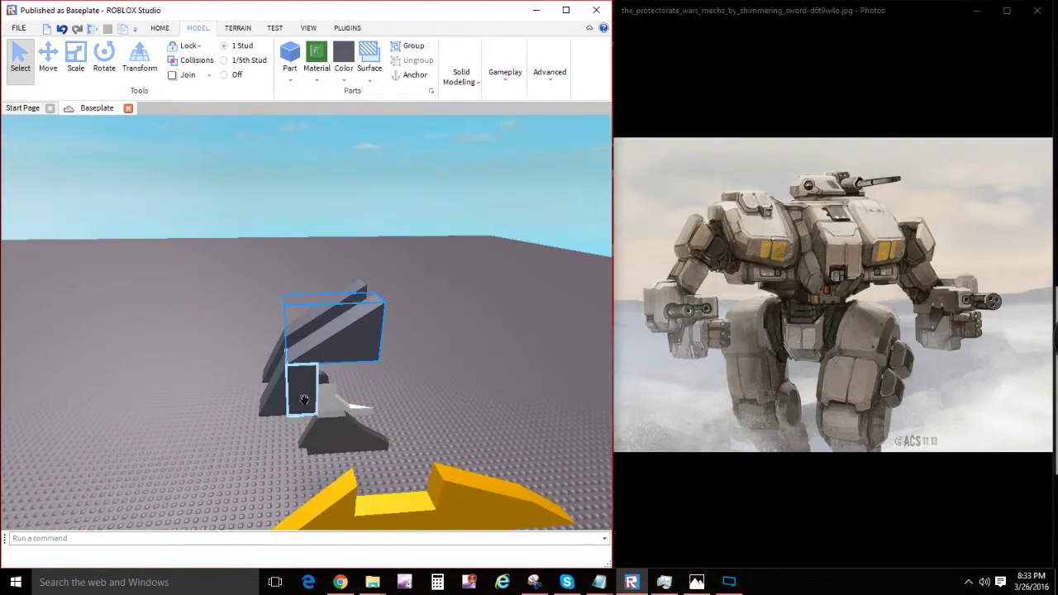
click(460, 77)
click(456, 115)
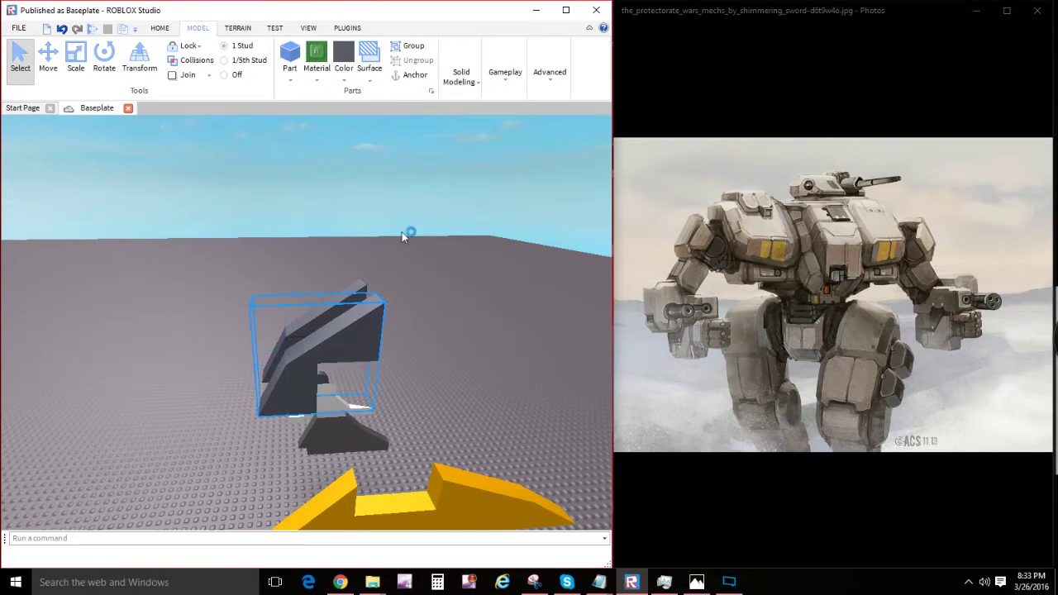
Step: Select the remaining blocks and wedges of the other dark slate prong and fuse them into their own union
right_drag(408, 231, 374, 365)
key(w)
key(a)
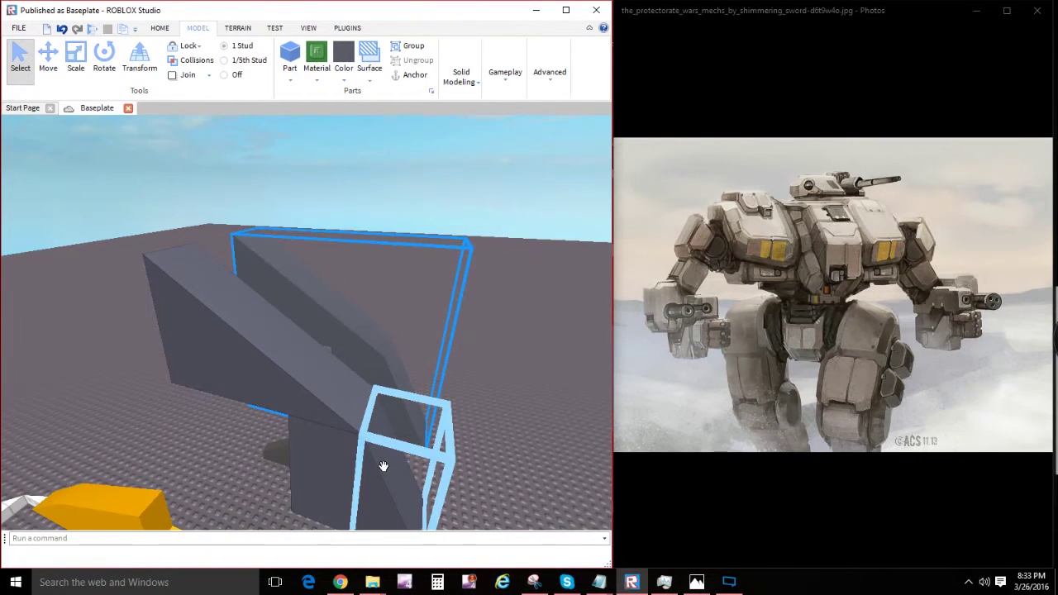
ctrl+click(383, 467)
ctrl+click(314, 455)
click(519, 338)
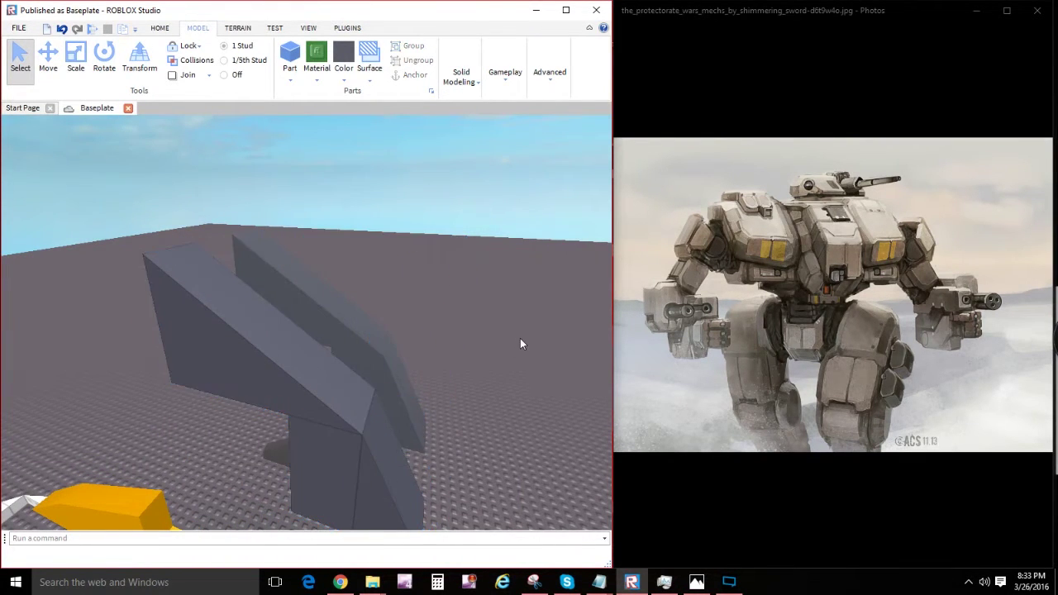
key(s)
key(q)
click(344, 307)
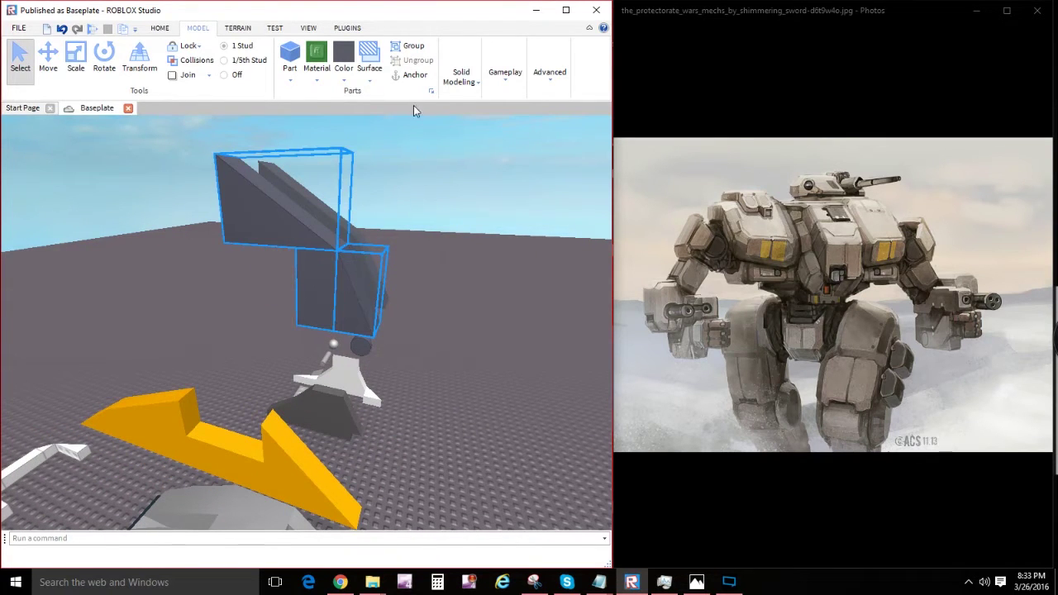
click(460, 76)
click(456, 113)
Step: Select both fused slate prongs and lower them into the slotted light grey panel section
right_drag(465, 279, 442, 286)
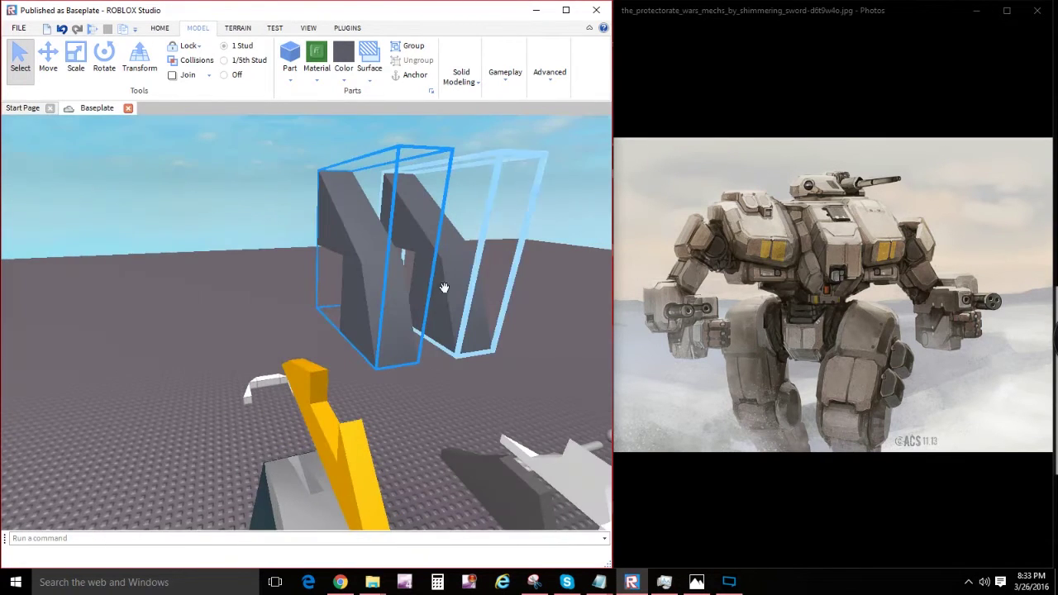
ctrl+click(472, 291)
click(51, 70)
key(f)
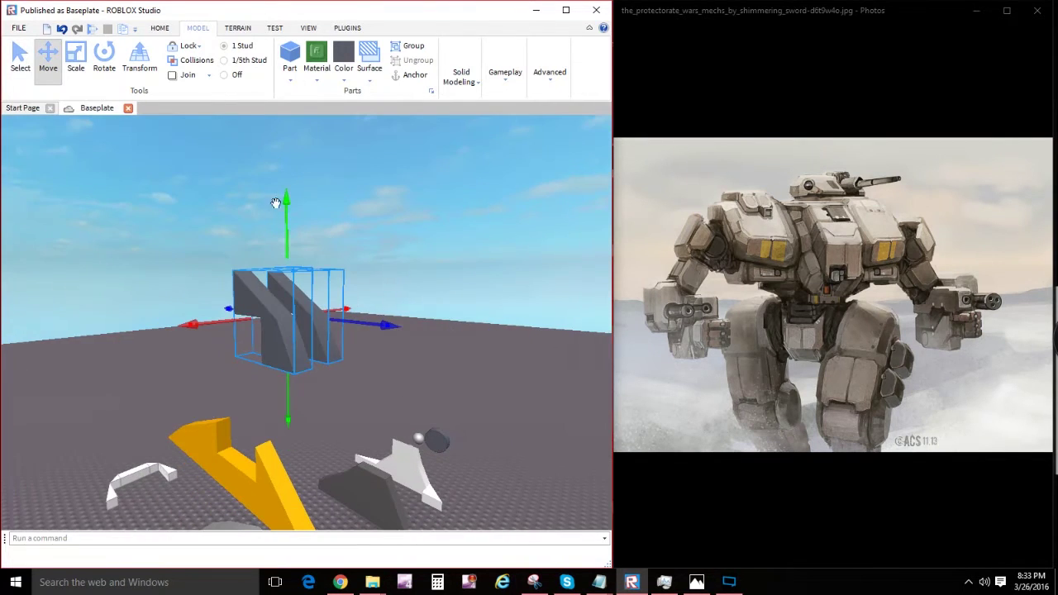
drag(289, 213, 315, 312)
scroll(377, 371, up, 3)
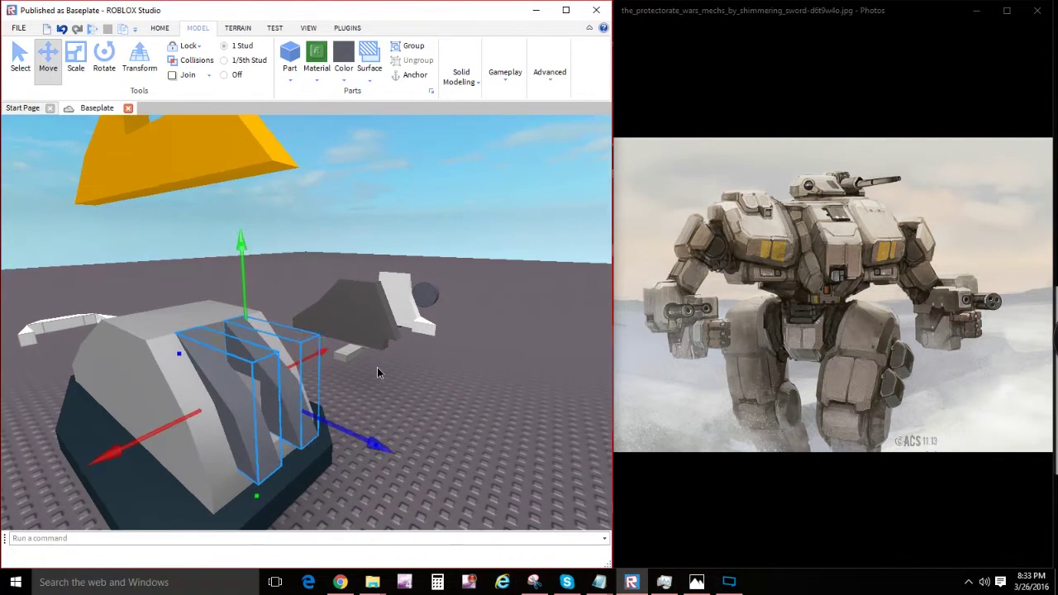
Step: Lower the fused yellow section into the gap between the two slate prongs
scroll(263, 190, down, 3)
right_drag(264, 191, 263, 189)
scroll(264, 189, down, 2)
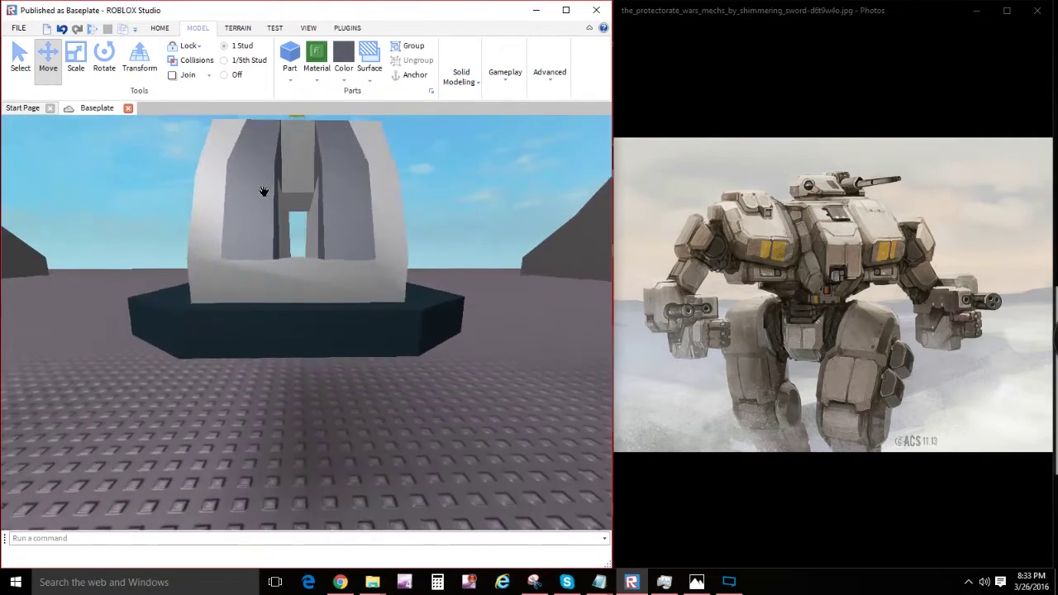
drag(299, 240, 308, 393)
Step: Select the three middle blocks of the remaining U-shaped white rim and fuse them into one union
right_drag(347, 372, 324, 371)
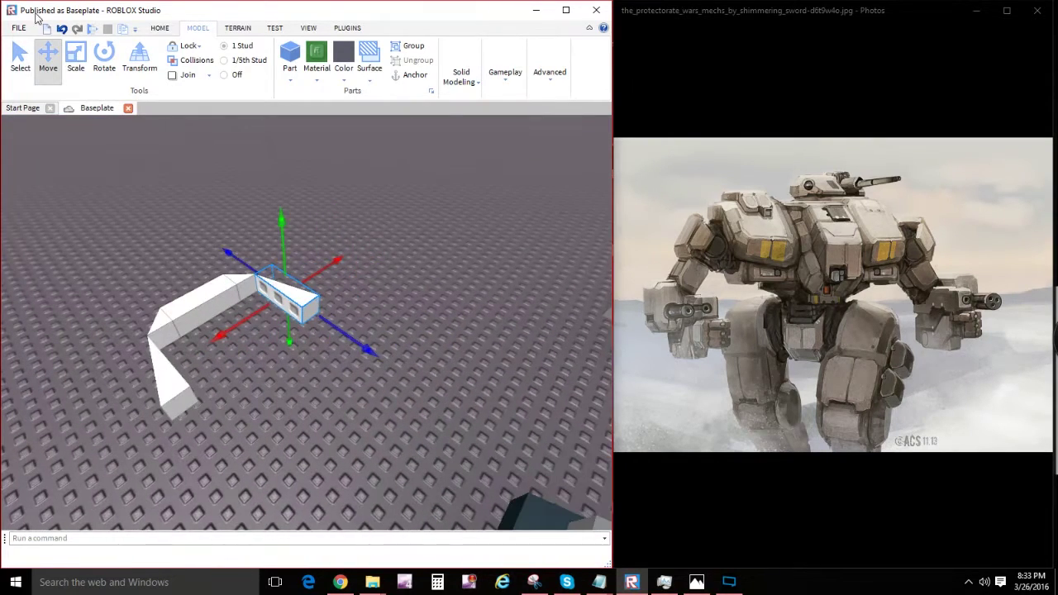
click(20, 60)
right_drag(417, 292, 413, 288)
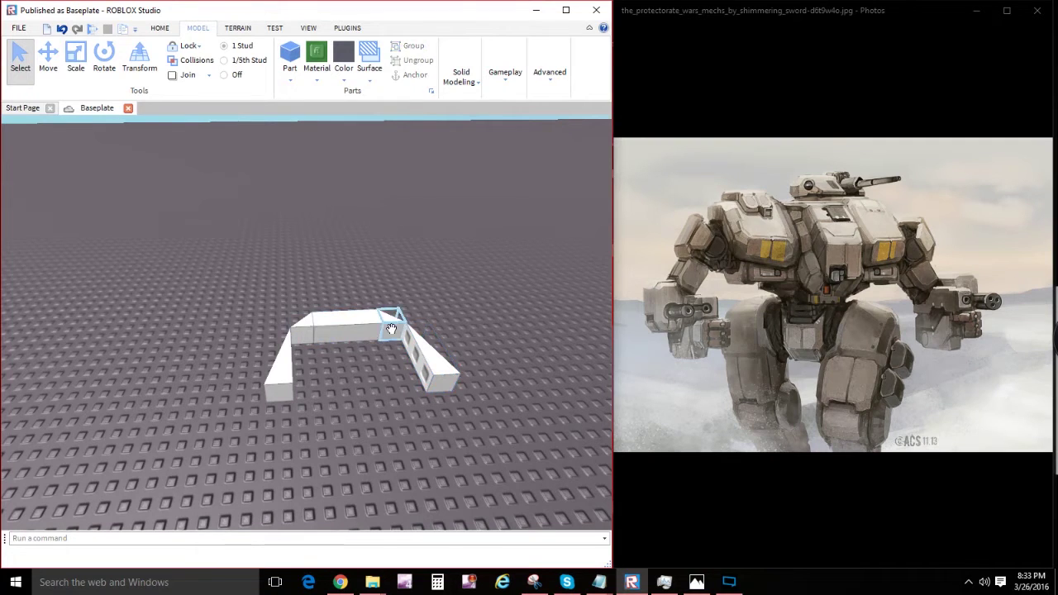
click(443, 83)
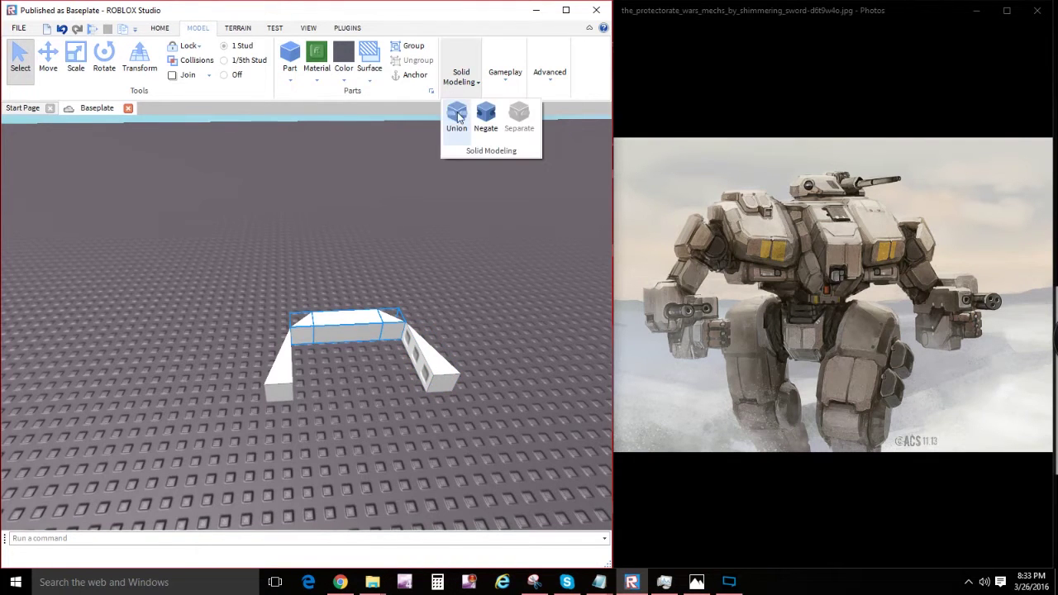
click(457, 116)
Step: Move the fused white rim section onto the end of the dark teal base, against the light grey panel
click(45, 64)
right_drag(316, 256, 310, 380)
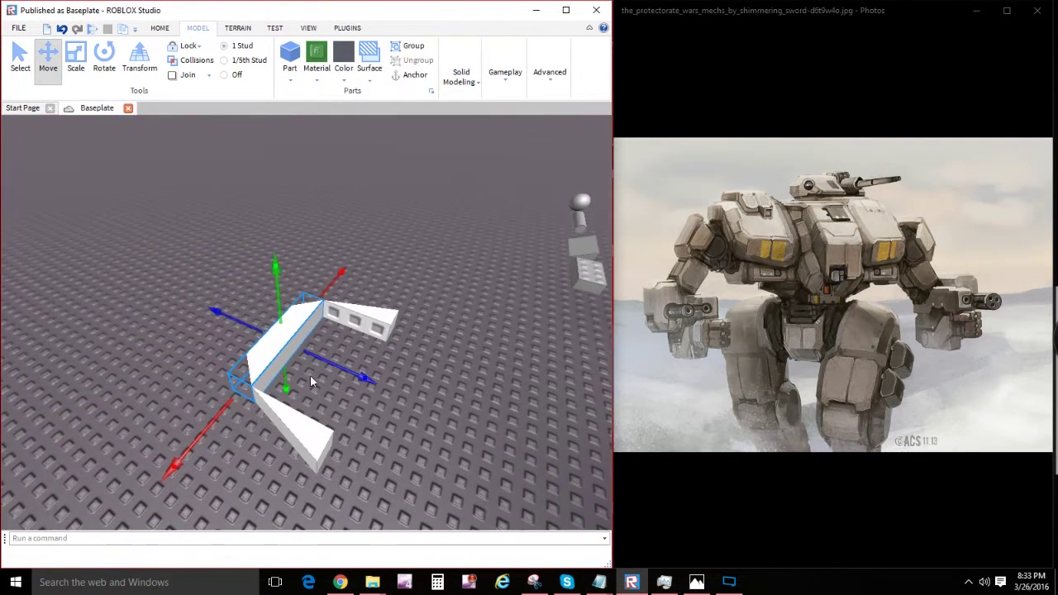
drag(343, 371, 366, 347)
right_drag(344, 371, 366, 347)
drag(366, 347, 441, 300)
right_drag(442, 300, 333, 293)
drag(175, 288, 205, 286)
Step: Move the white wedge-shaped rim piece onto the teal base beside the fused rim section
right_drag(456, 281, 459, 289)
click(459, 289)
click(492, 249)
right_drag(493, 250, 488, 224)
drag(488, 224, 406, 220)
right_drag(488, 224, 405, 220)
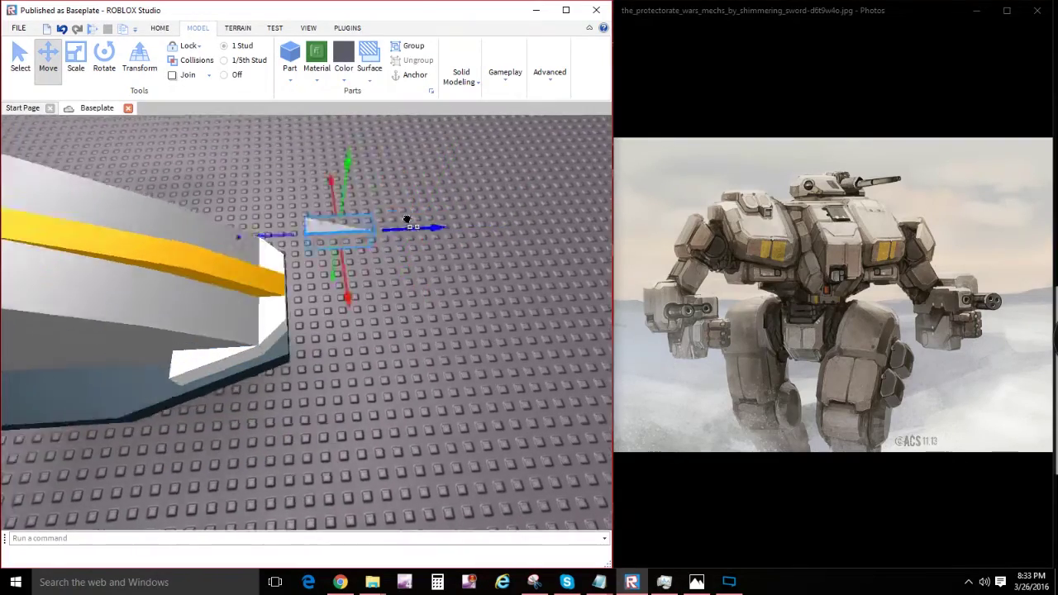
drag(405, 220, 363, 253)
right_drag(405, 220, 301, 245)
click(364, 249)
Step: Move the dark grey side sections against the sides of the light grey panel on the base
click(229, 252)
key(w)
drag(244, 290, 212, 267)
key(d)
key(d)
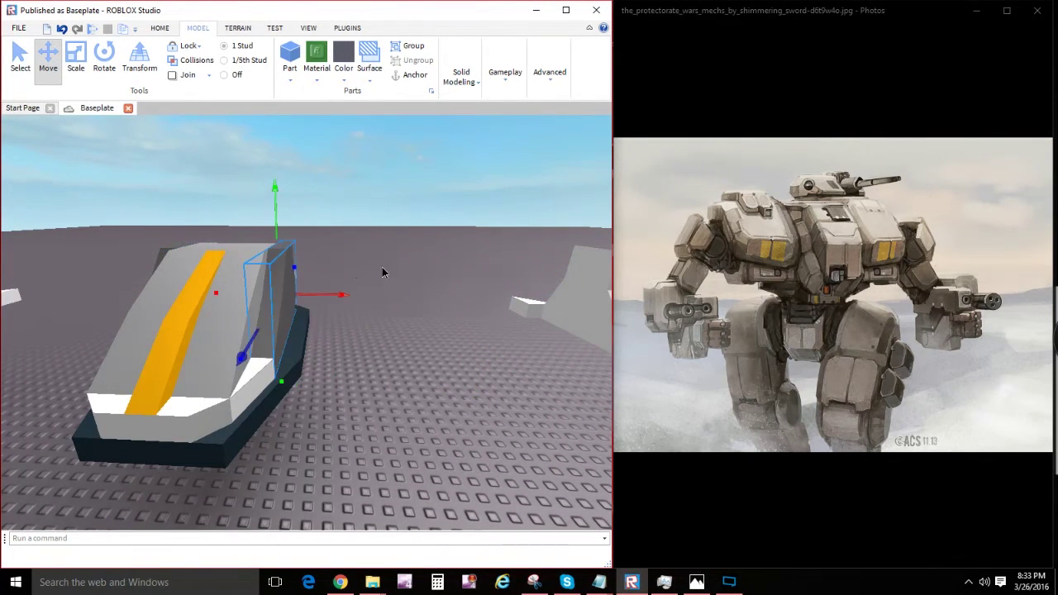
Step: Move the remaining loose white rim piece back onto the teal base
right_drag(382, 272, 375, 314)
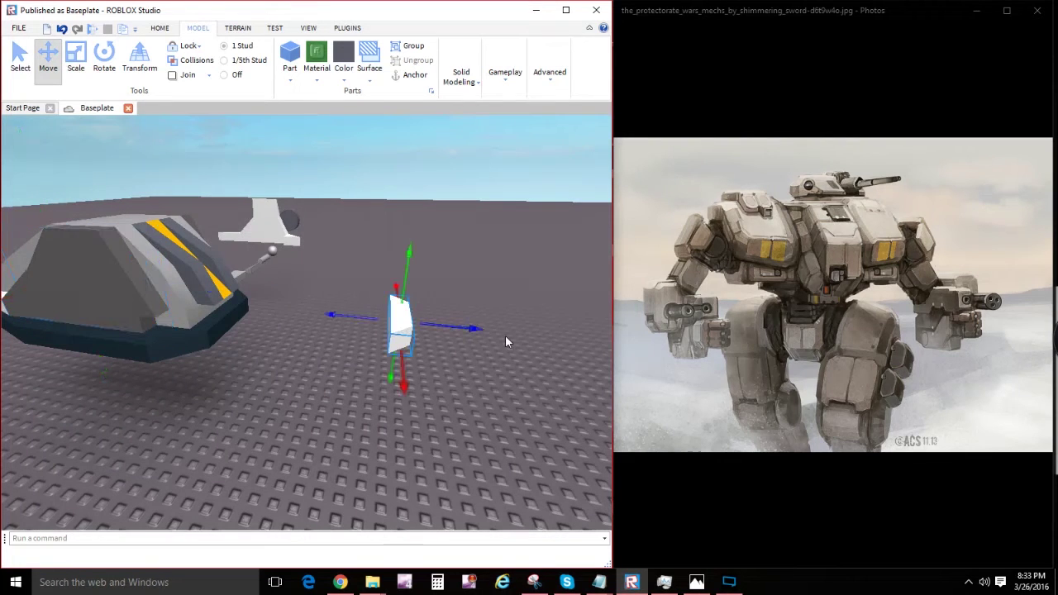
drag(467, 328, 287, 316)
right_drag(399, 306, 399, 306)
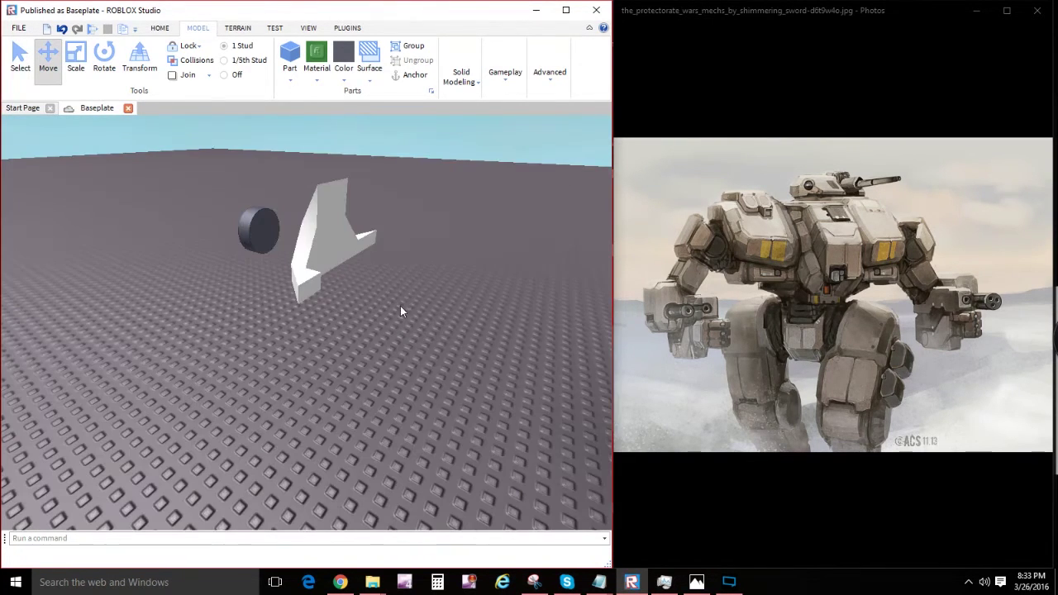
Step: Move the two fused white side sections onto opposite sides of the base, outside the dark grey sections
click(335, 238)
right_drag(335, 238, 314, 261)
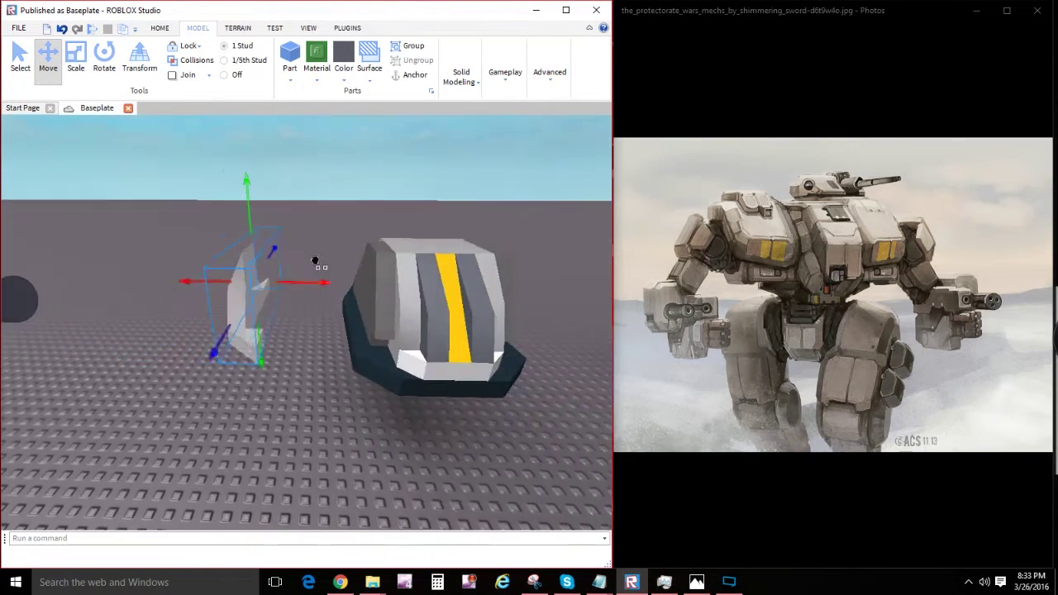
drag(314, 262, 428, 269)
key(d)
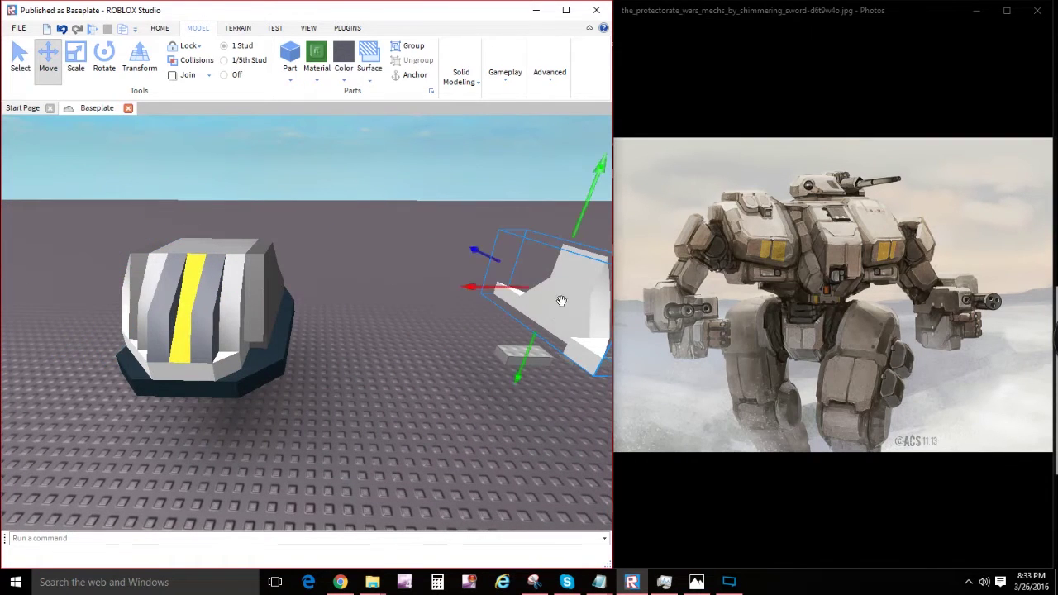
drag(492, 285, 284, 285)
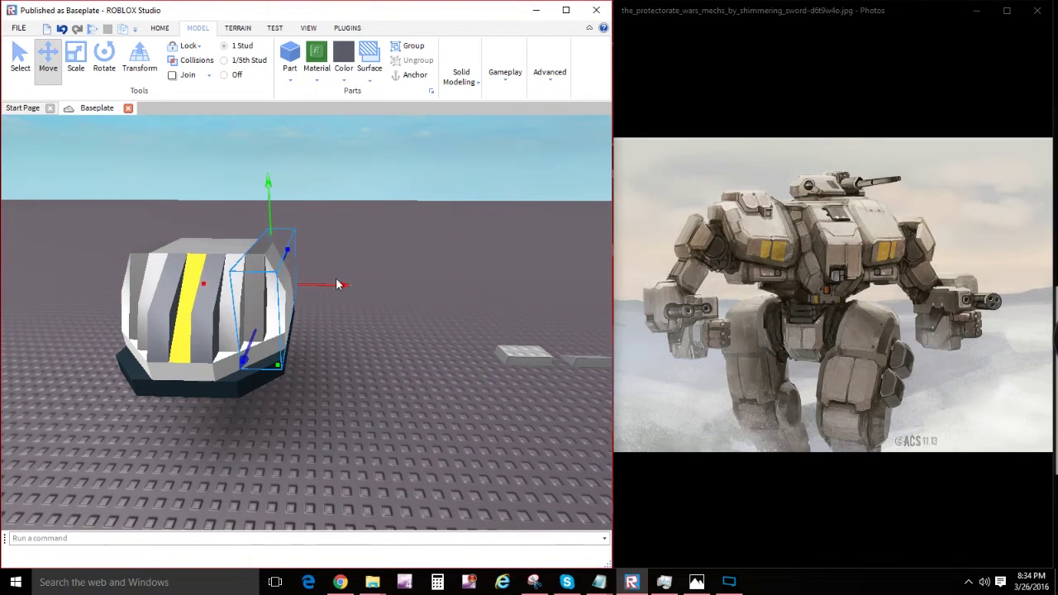
key(a)
Step: Move the first dark disc sideways into its place in the side of the armour body
key(d)
click(237, 300)
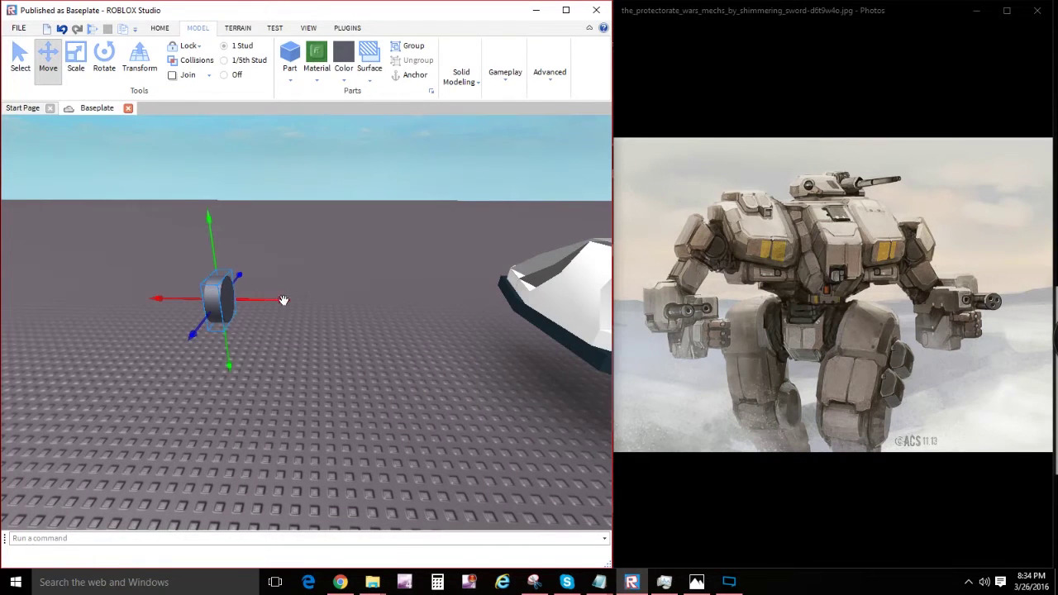
key(d)
drag(284, 300, 491, 321)
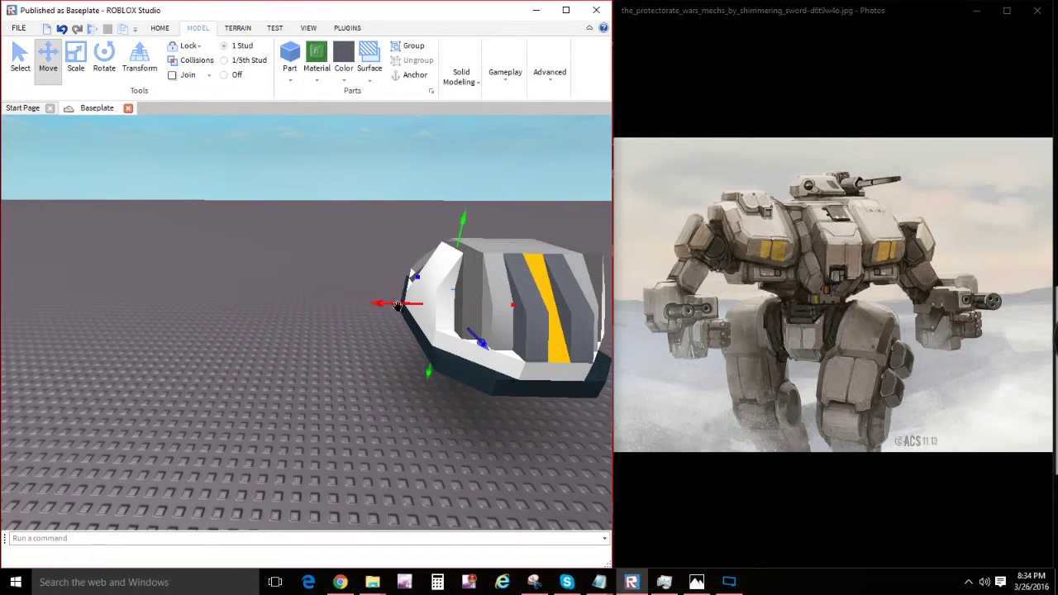
right_drag(402, 307, 500, 314)
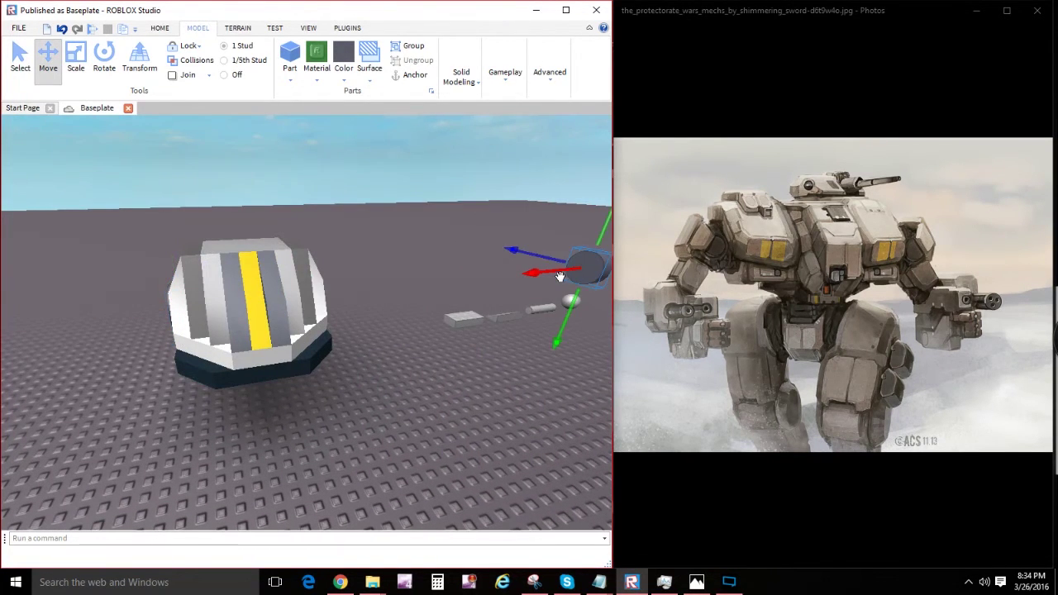
Step: Move the second dark disc into the opposite side of the armour body
right_drag(558, 276, 402, 261)
key(d)
click(447, 273)
key(s)
key(a)
key(d)
key(a)
key(d)
Step: Select all parts of the reassembled armour section and set their material to Metal
click(380, 310)
key(w)
key(s)
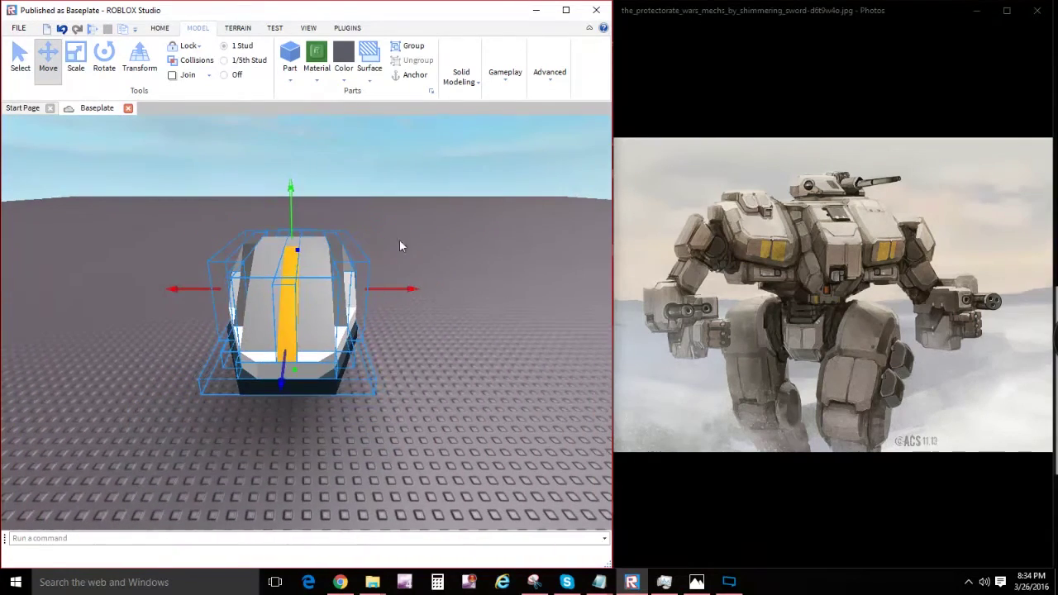
click(315, 74)
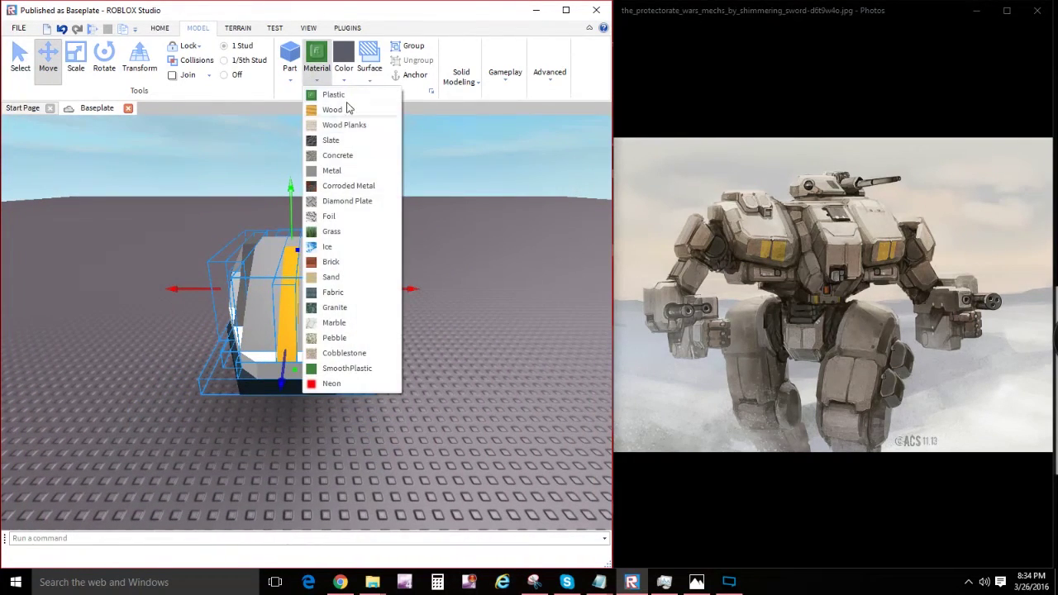
click(347, 173)
click(415, 209)
right_drag(414, 209, 415, 214)
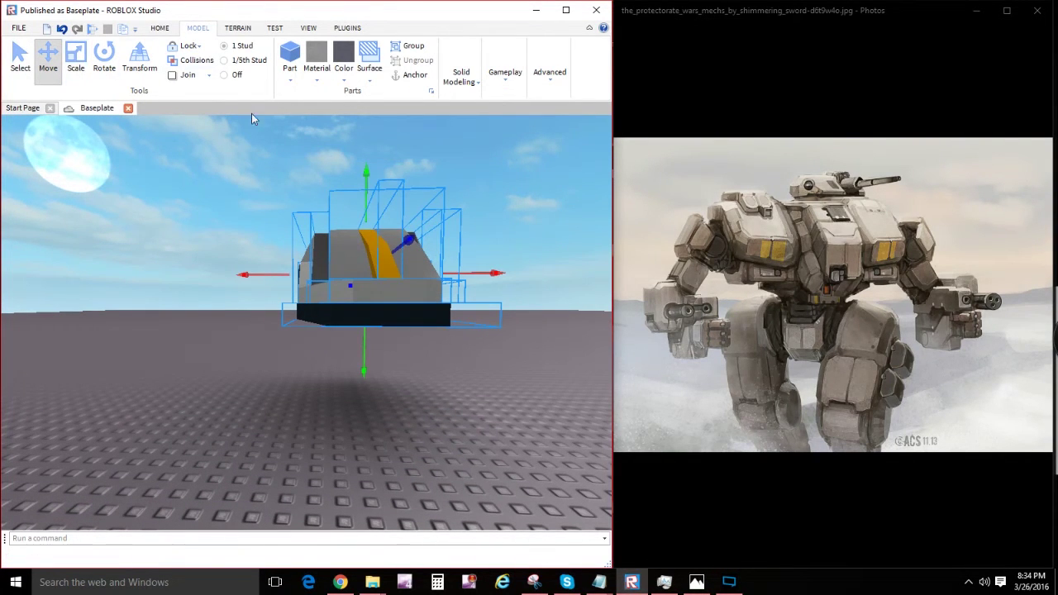
Step: Lower the whole armour section closer to the baseplate and deselect it
drag(370, 183, 365, 256)
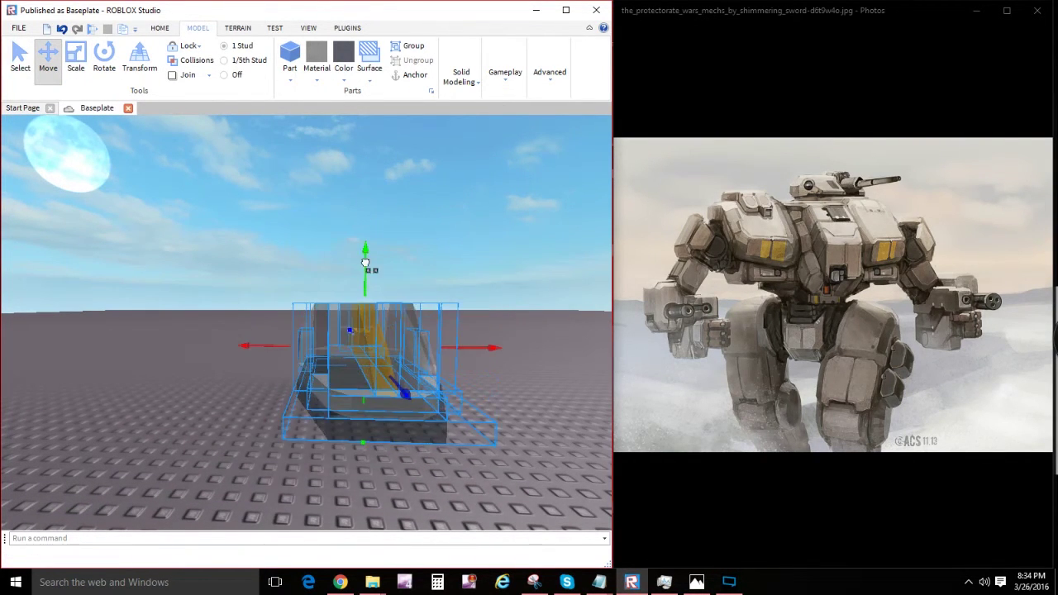
right_drag(365, 263, 366, 267)
drag(360, 241, 359, 255)
click(411, 227)
right_drag(410, 227, 409, 225)
scroll(410, 225, up, 4)
scroll(409, 225, down, 5)
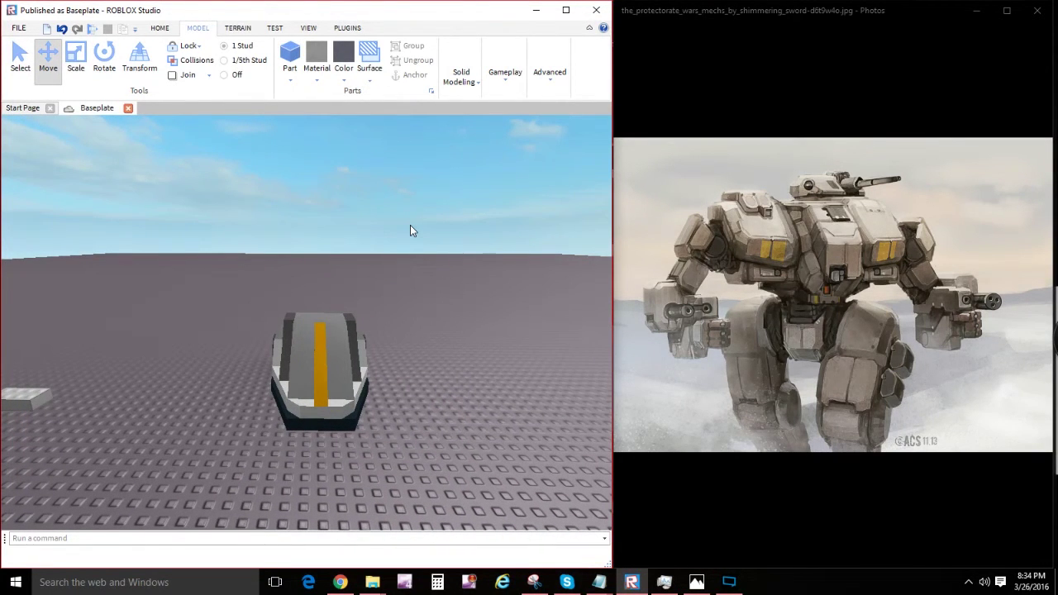
Step: Switch to the Photos window with the mech reference picture
click(718, 301)
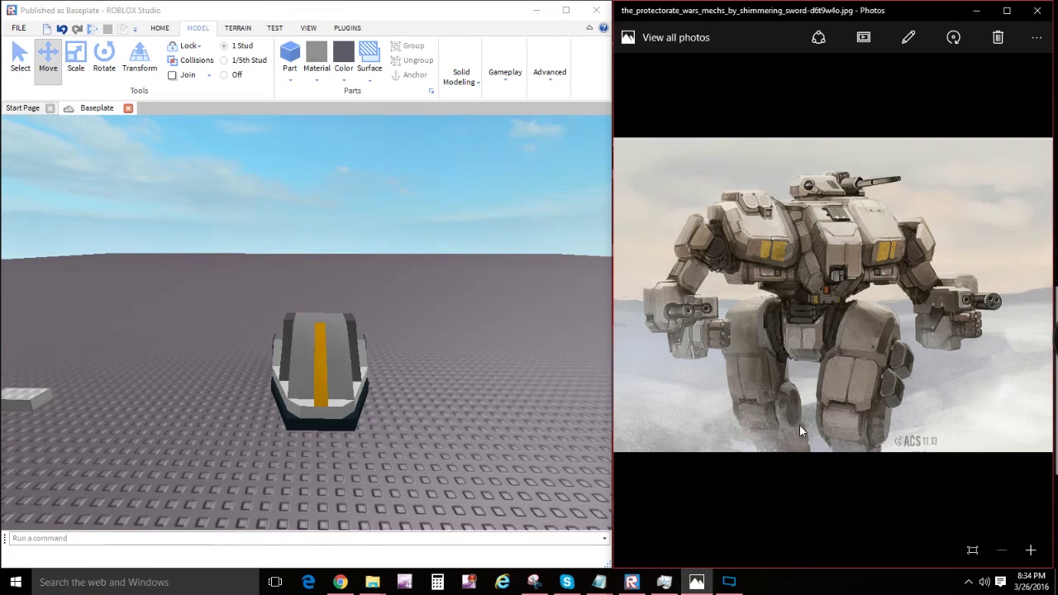